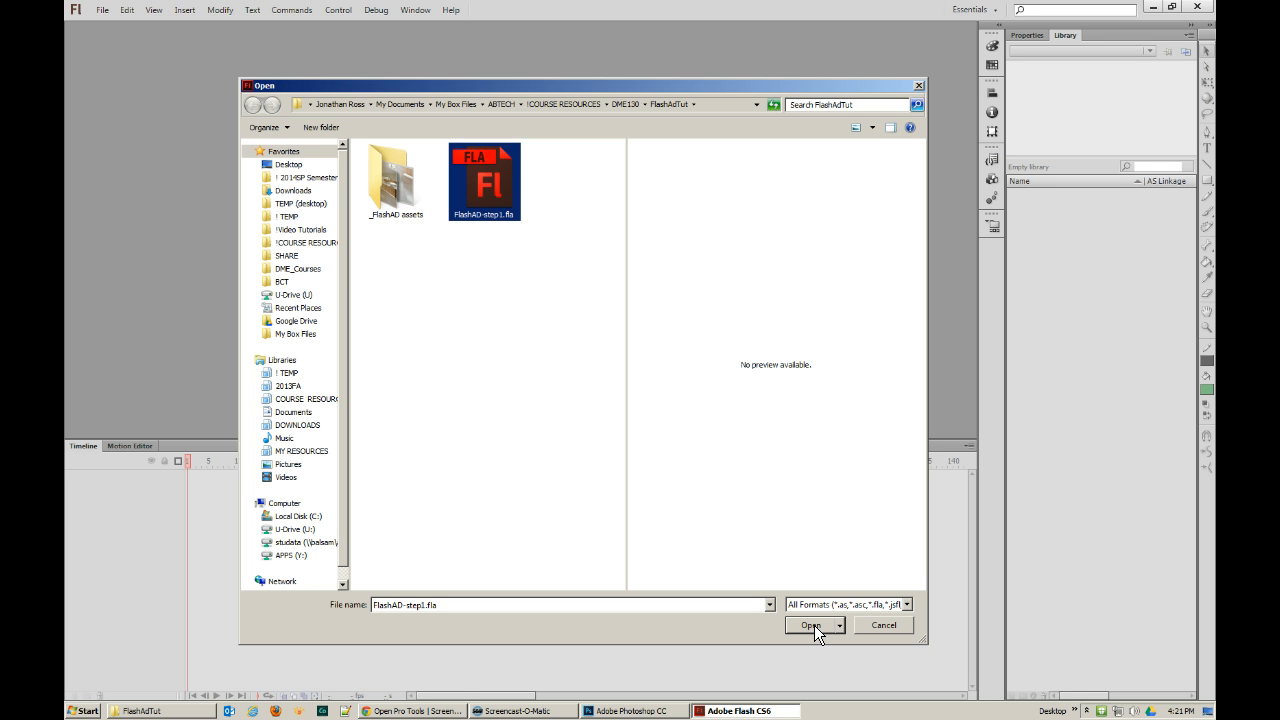
- Open the document FlashAD-step1.fla and accept the version compatibility warning
click(814, 625)
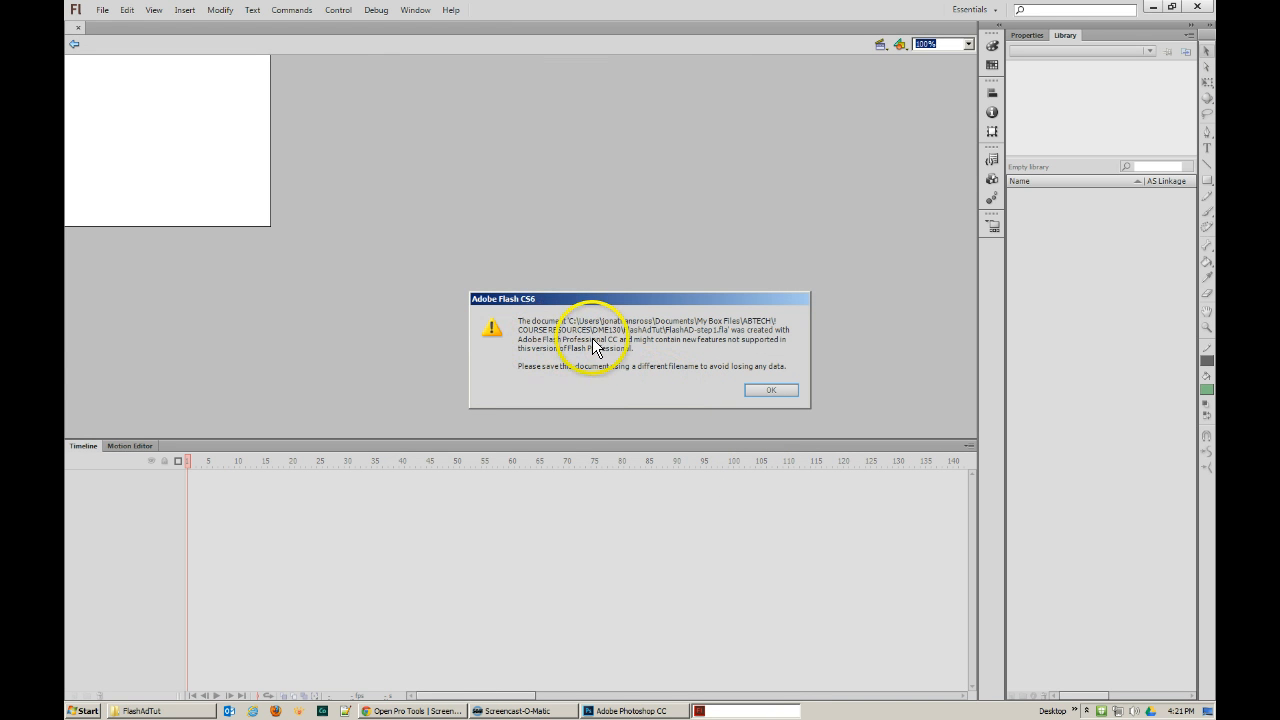
click(784, 388)
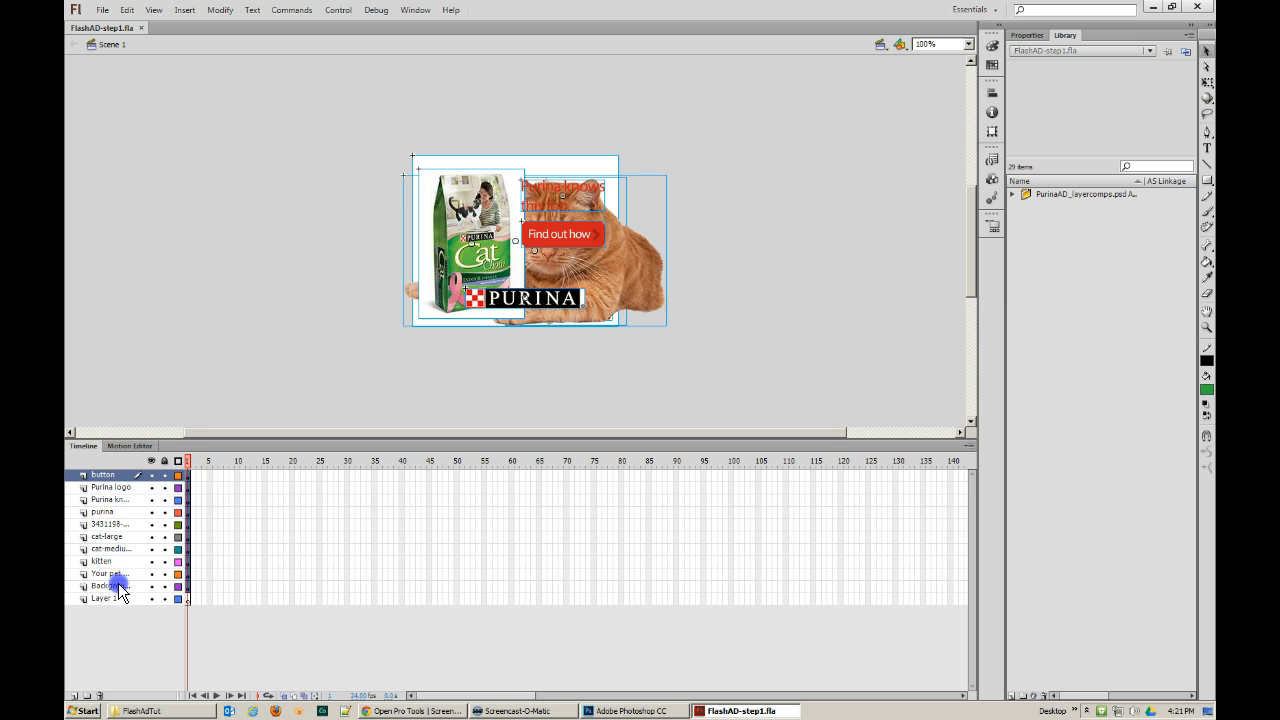
- Expand the PurinaAD_layercomps folder in the library along with its Assets and button subfolders
click(1012, 195)
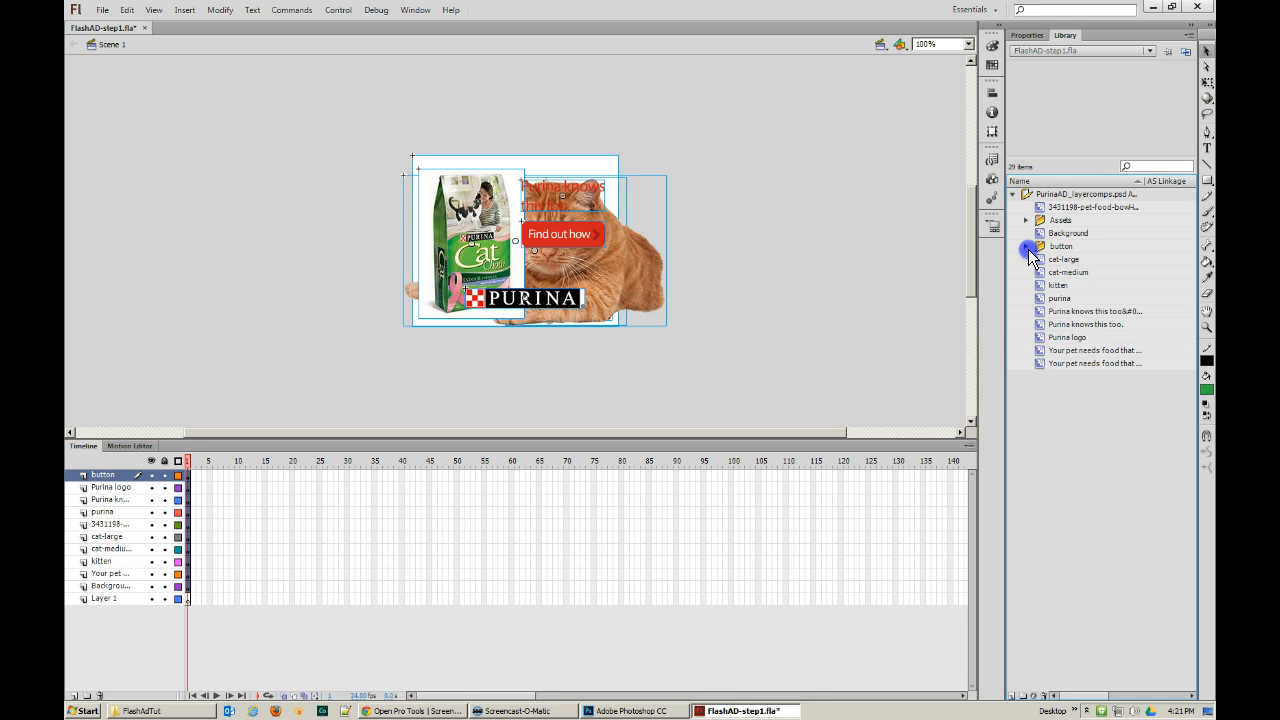
click(1026, 247)
click(1026, 221)
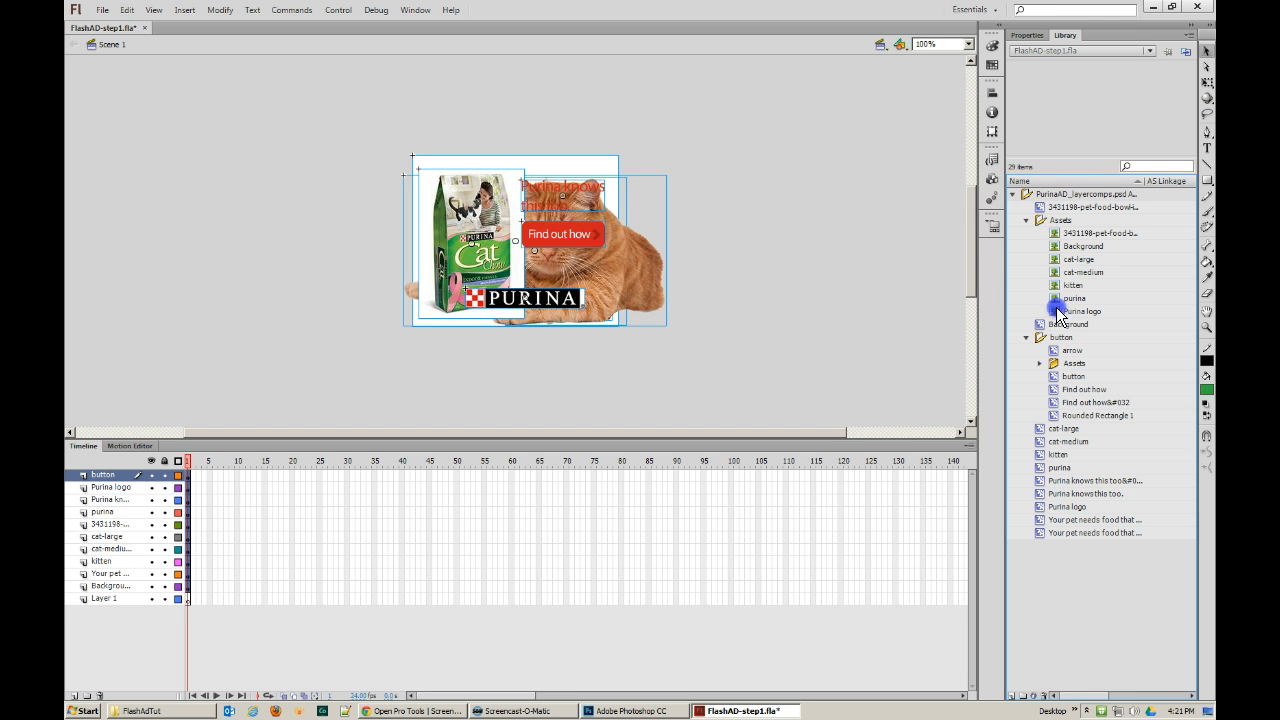
click(188, 483)
click(547, 269)
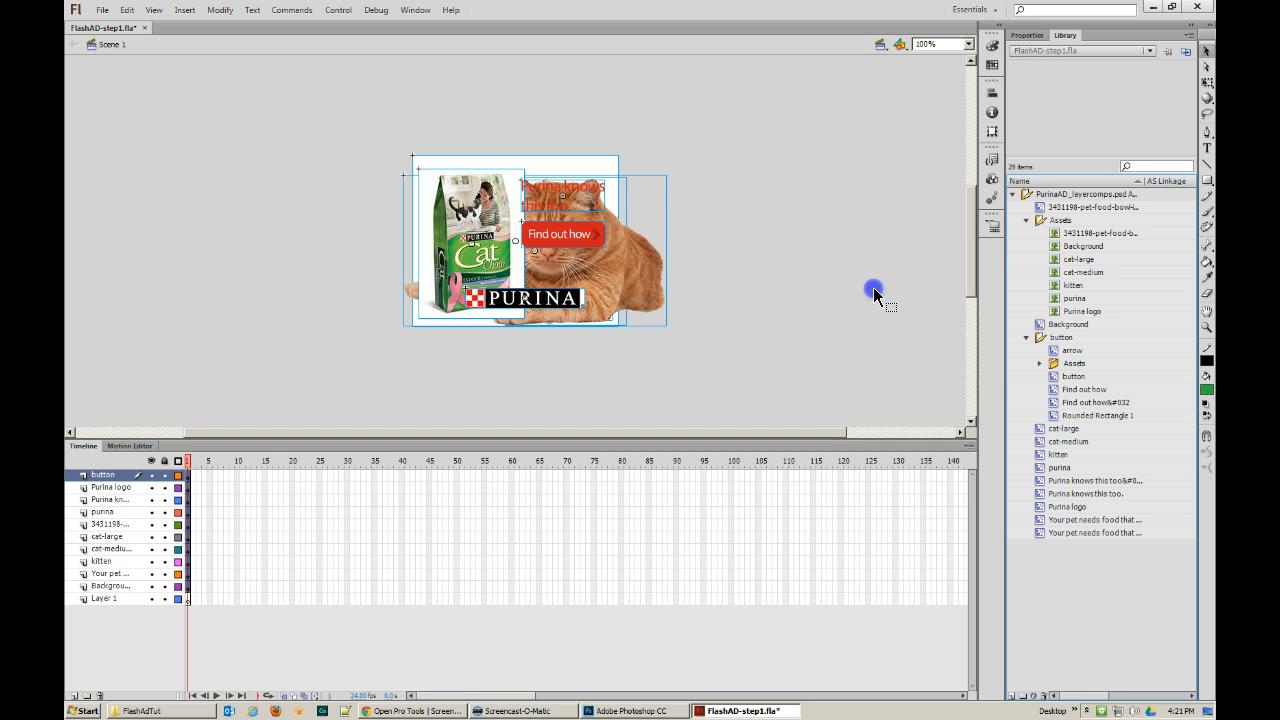
- Compare the two "Find out how" symbols in the button folder and delete the one named without "&#032"
click(1052, 392)
click(1055, 403)
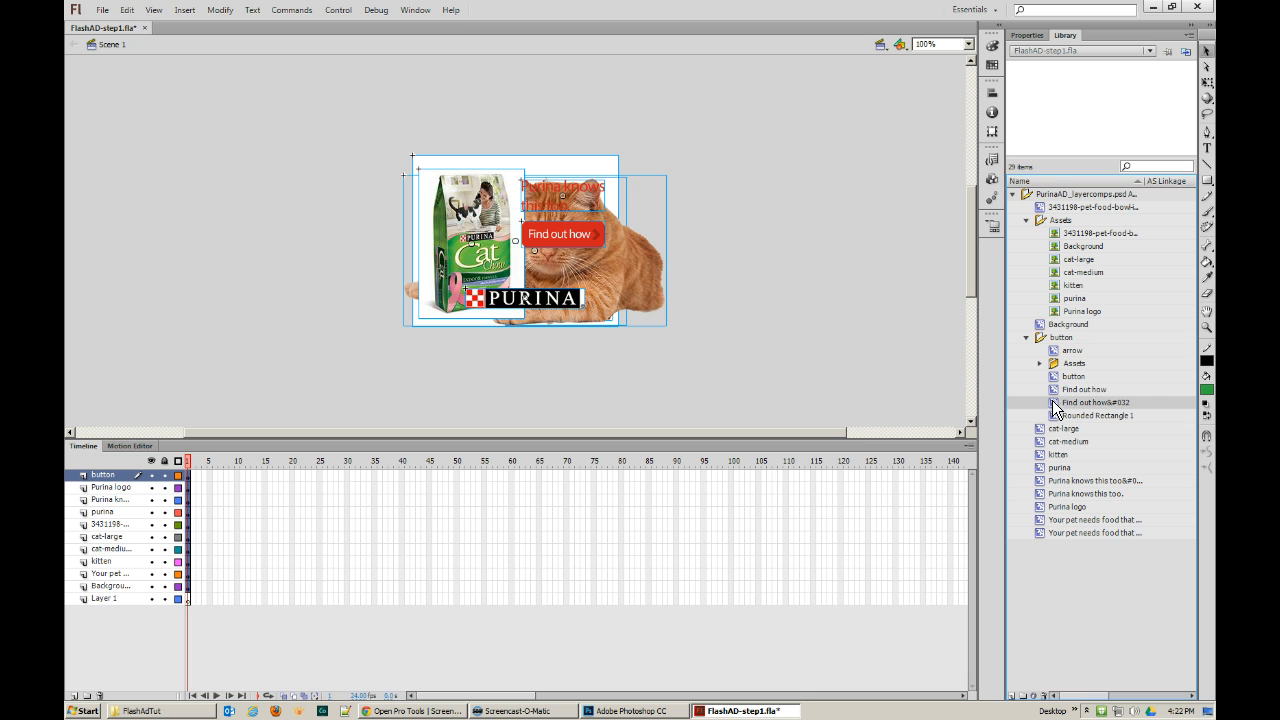
click(1055, 392)
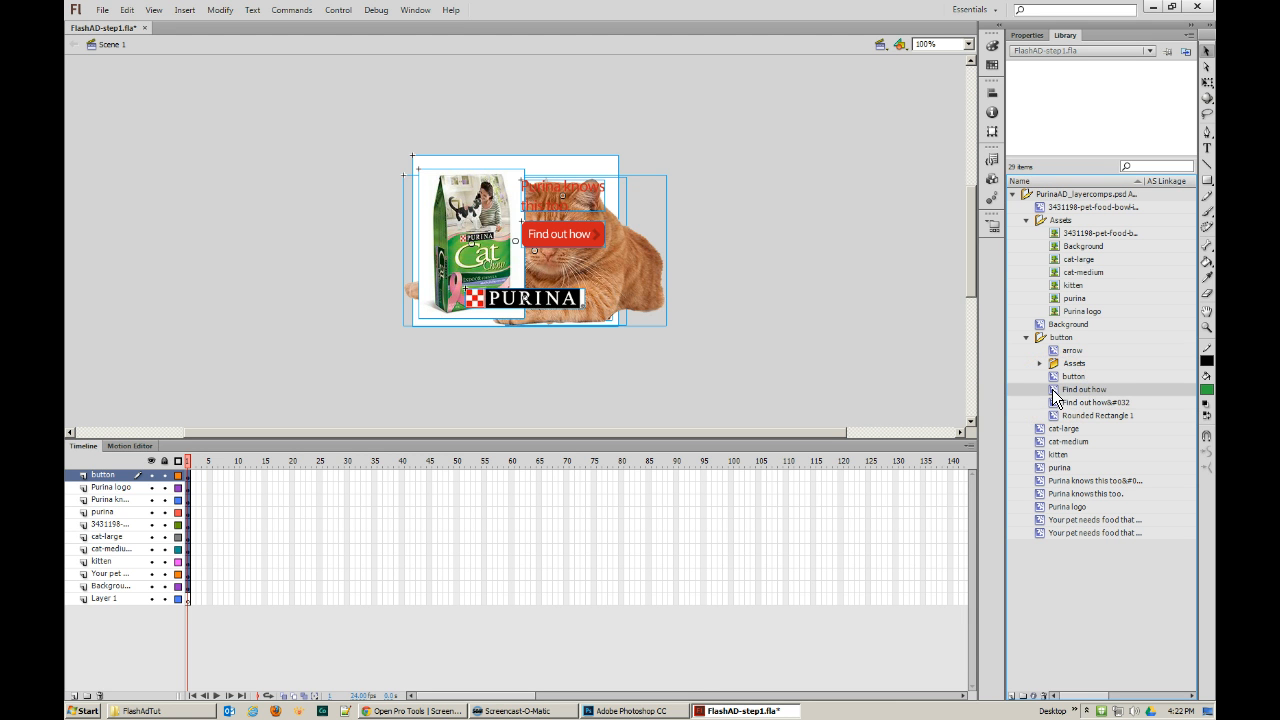
click(808, 366)
click(1052, 390)
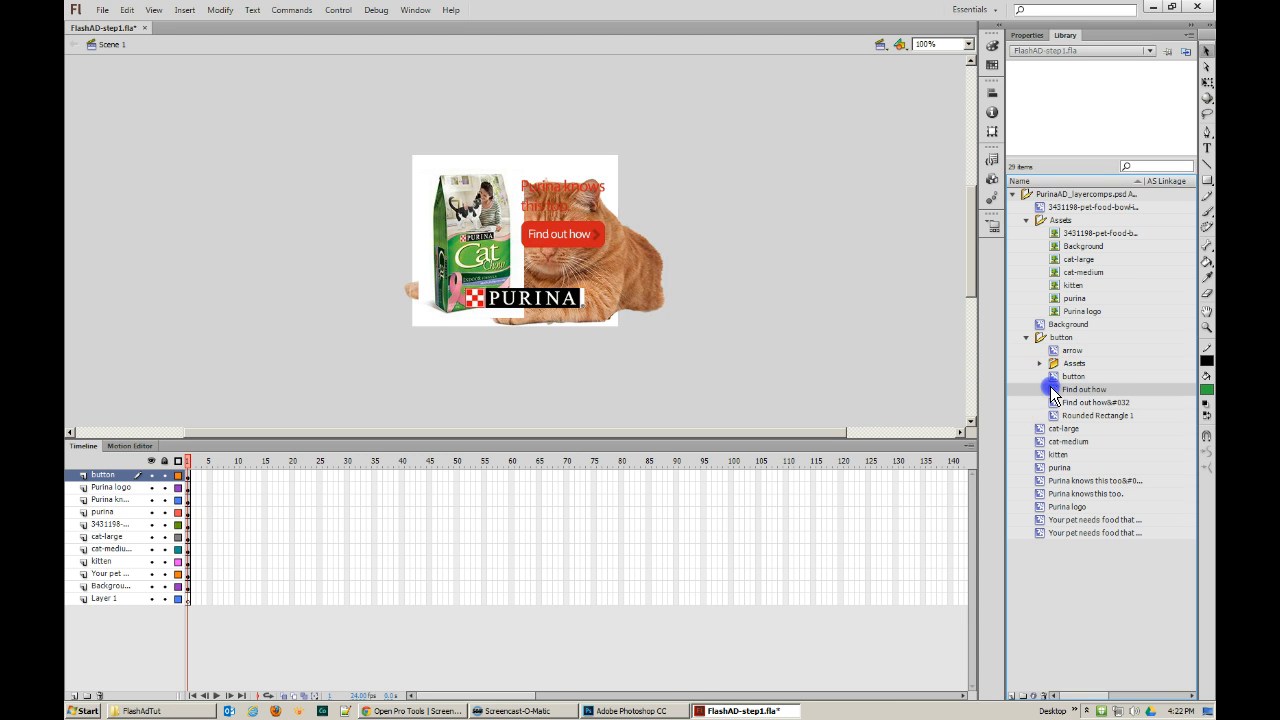
double_click(1055, 403)
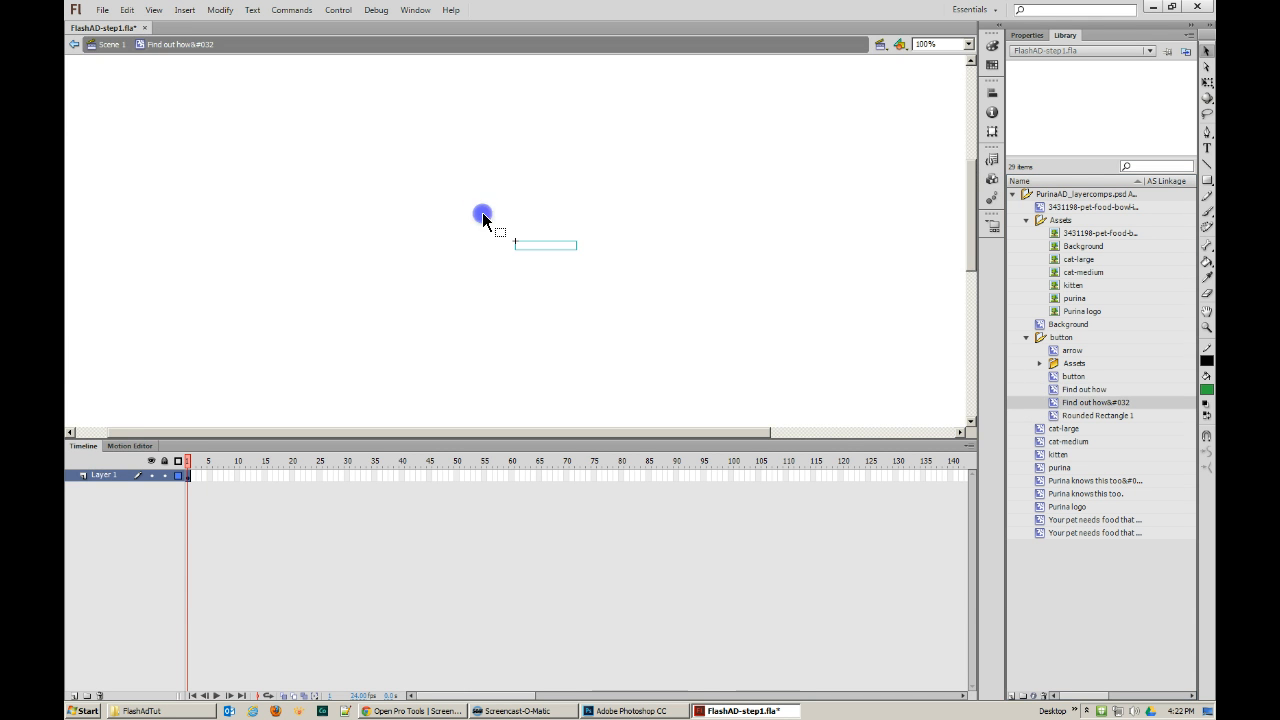
click(107, 44)
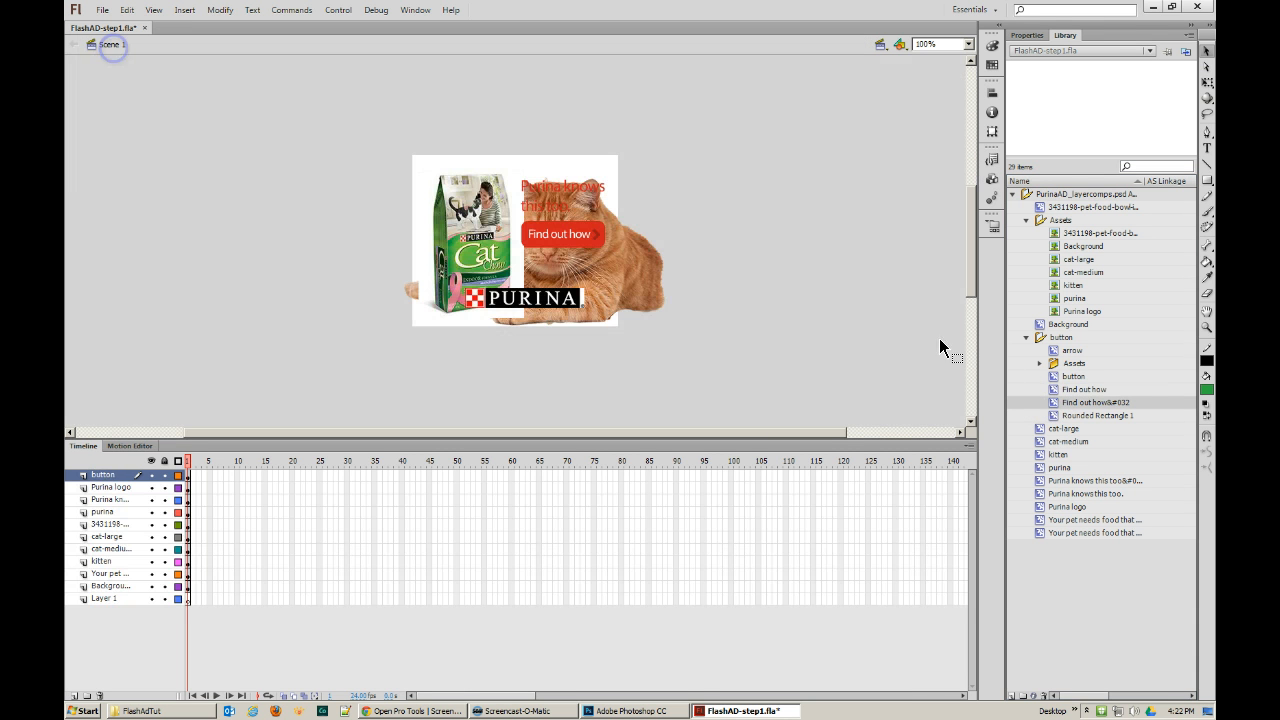
click(1061, 386)
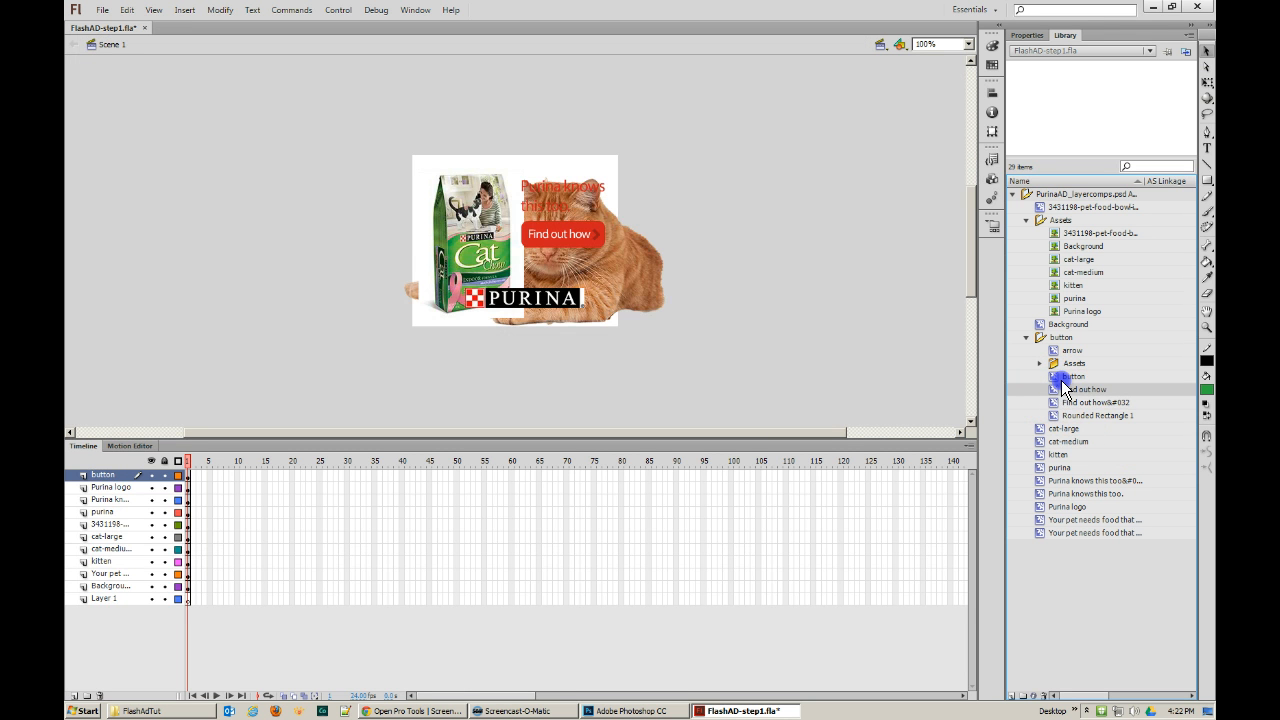
key(Delete)
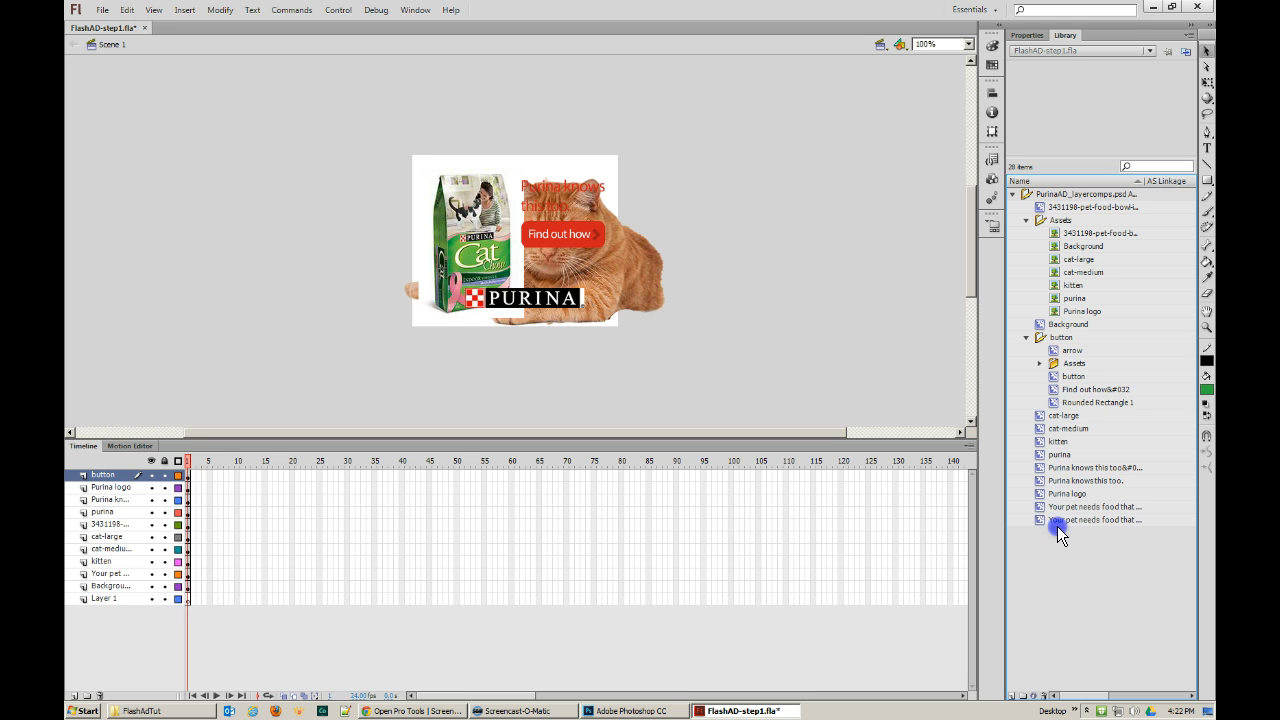
- Delete the second "Your pet needs food that..." symbol and the "Purina knows this too." symbol from the library
click(1040, 507)
double_click(1040, 507)
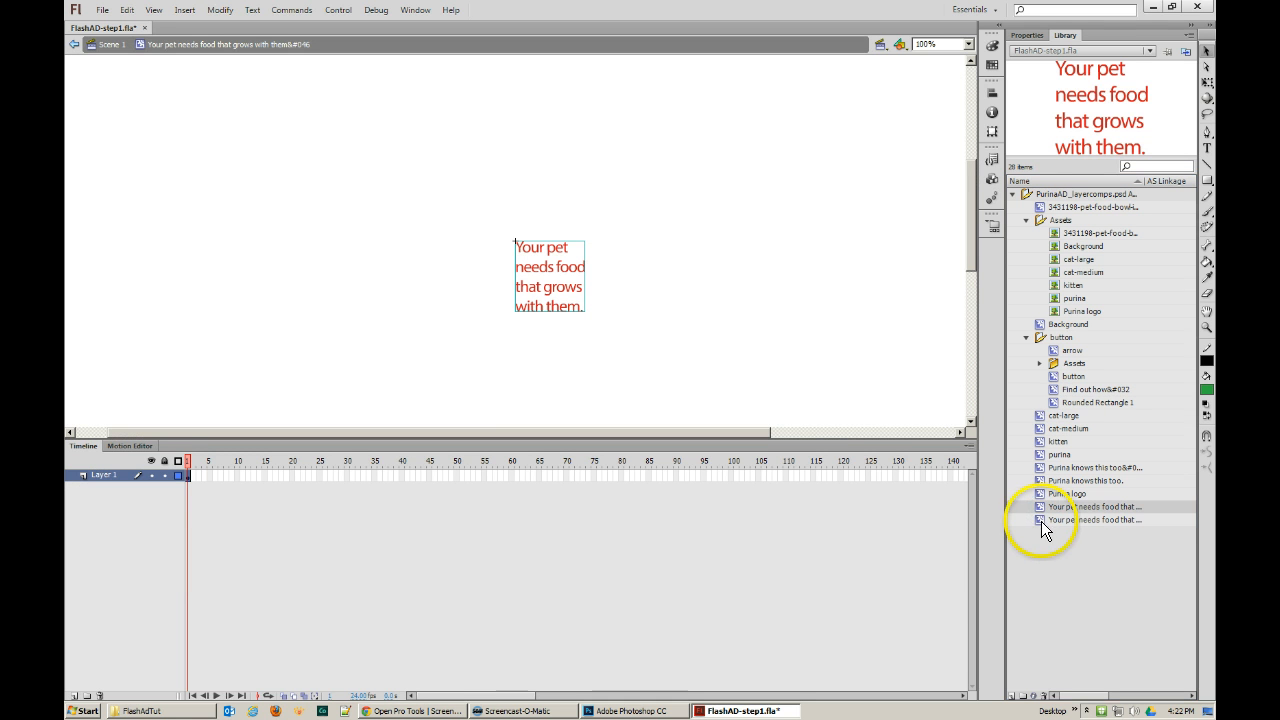
click(1041, 521)
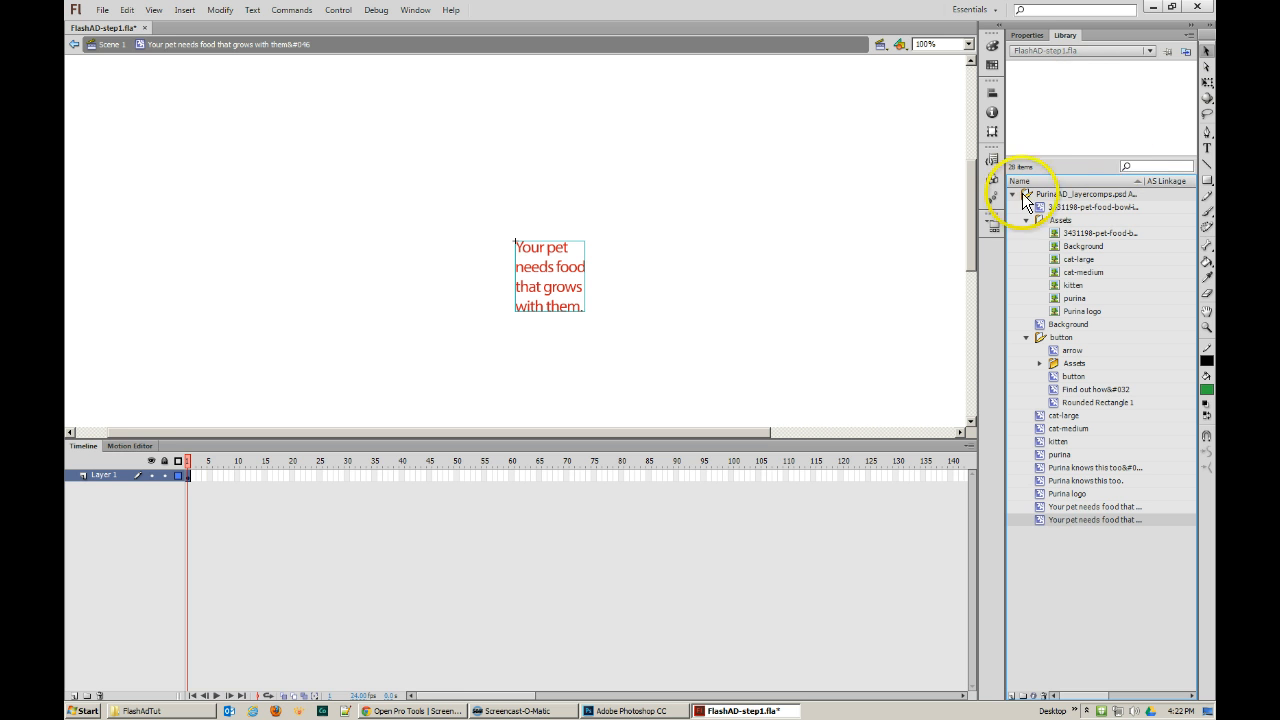
key(Delete)
click(1046, 481)
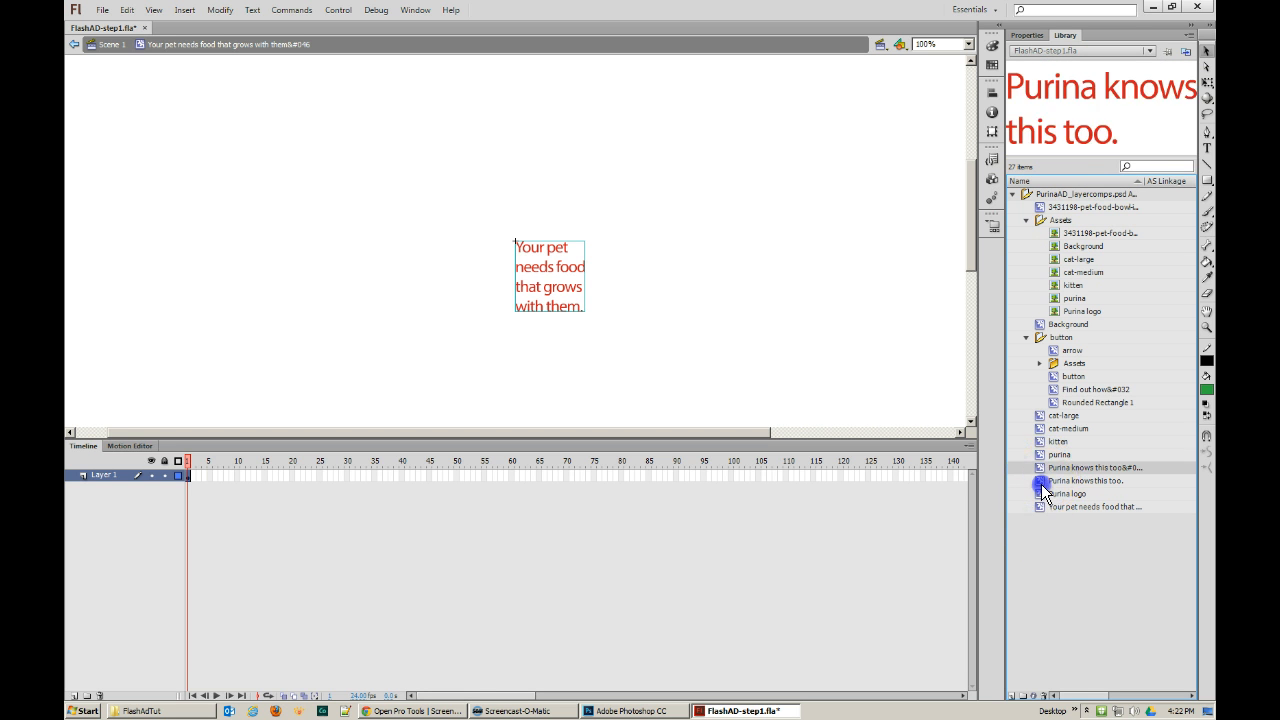
key(Delete)
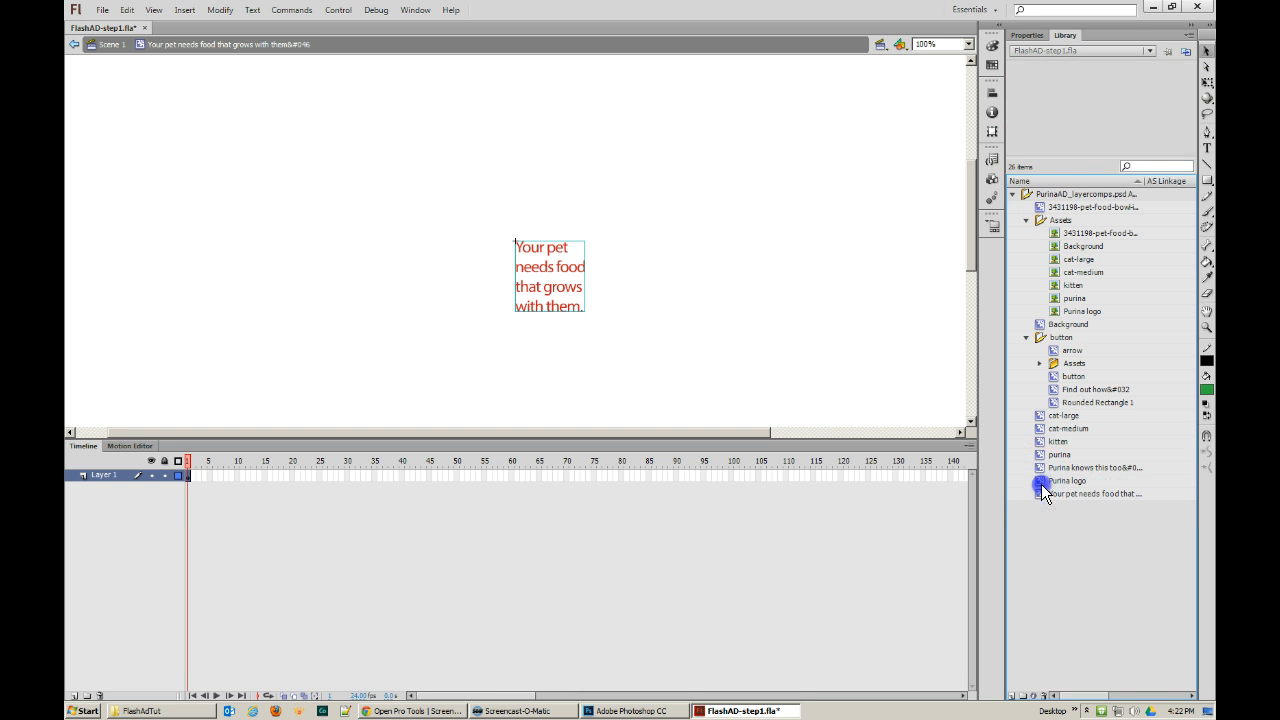
- Preview the remaining library symbols, including the cats, text, button parts and pet food bowl, and return to Scene 1
click(1039, 428)
click(1042, 417)
click(1046, 442)
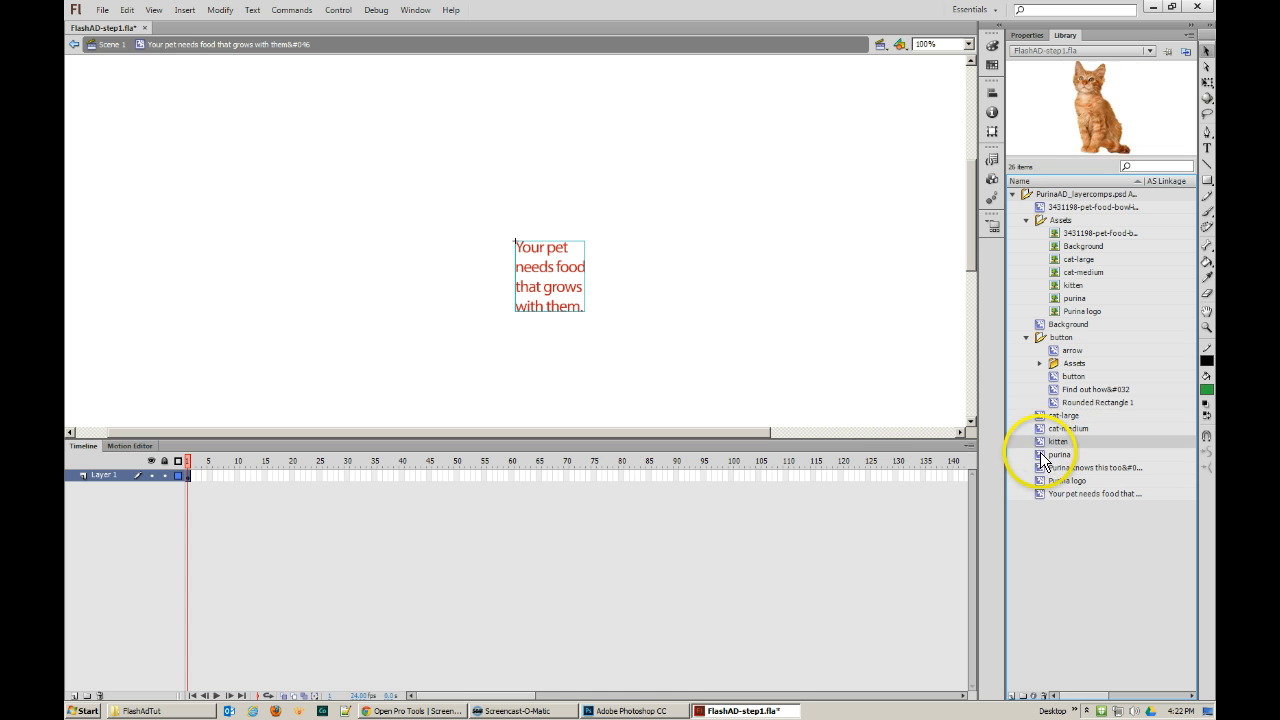
click(1045, 455)
click(1042, 468)
click(1041, 494)
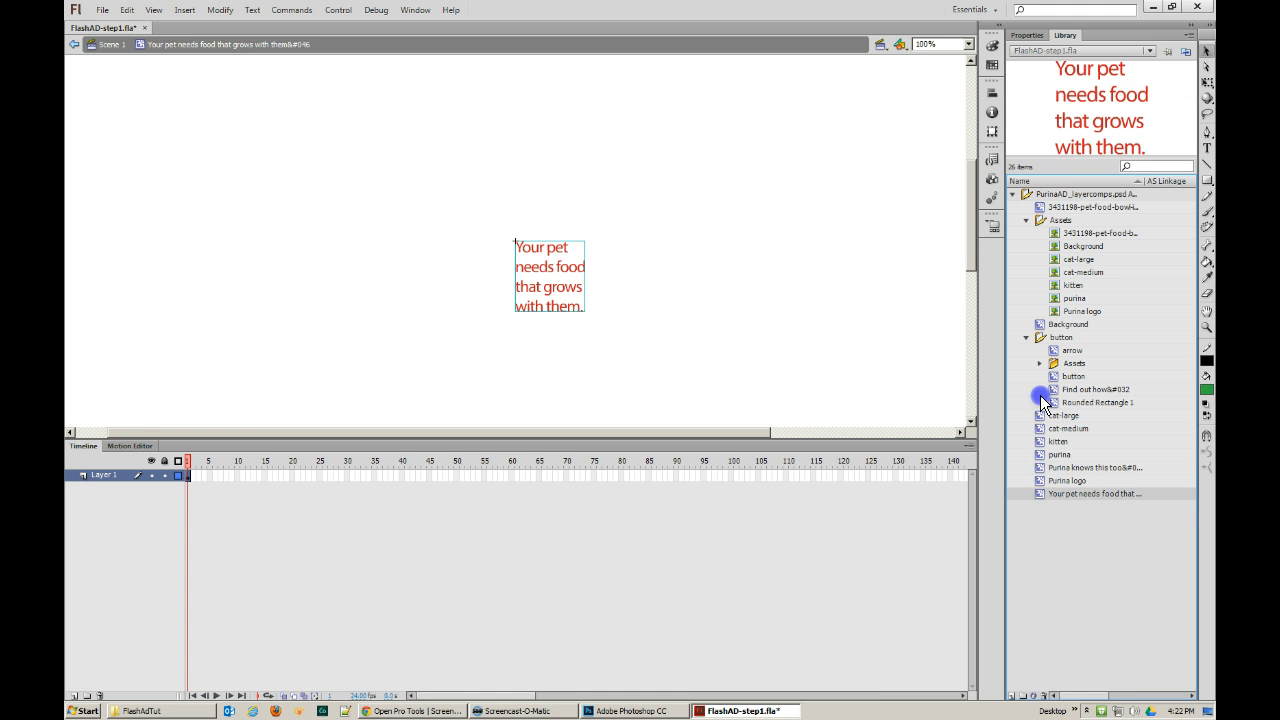
click(1057, 403)
click(1057, 391)
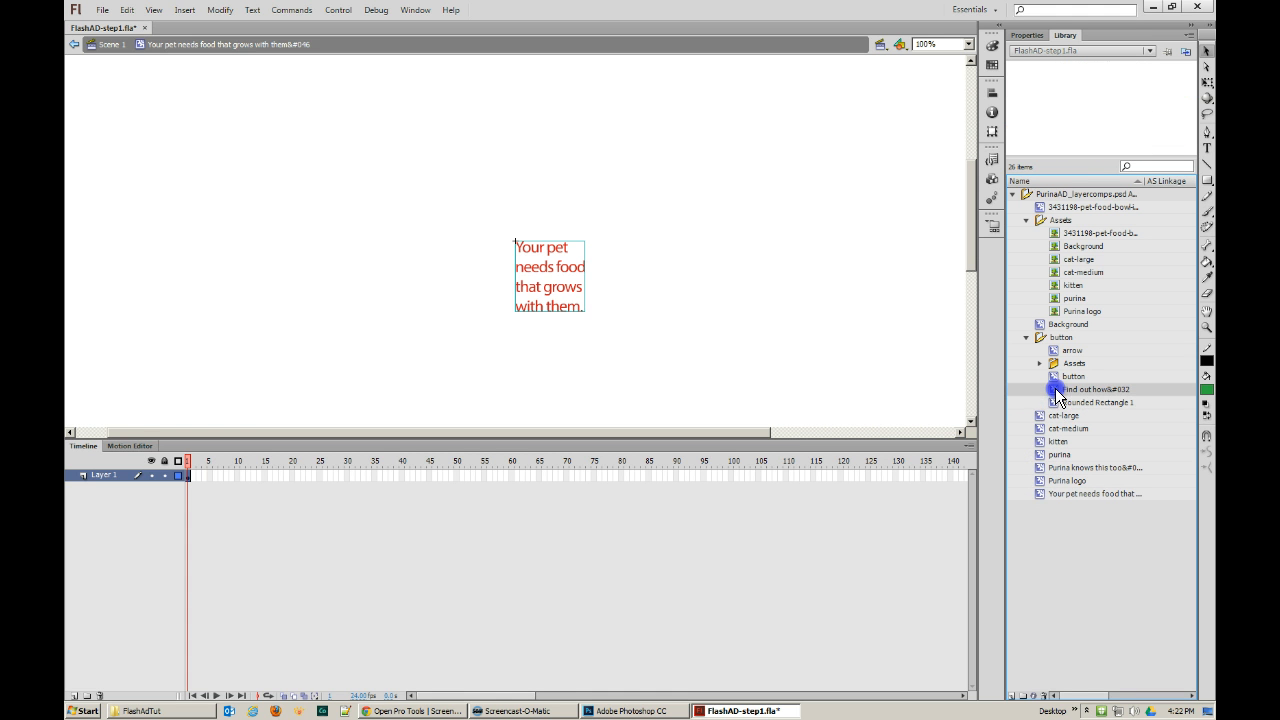
double_click(1057, 391)
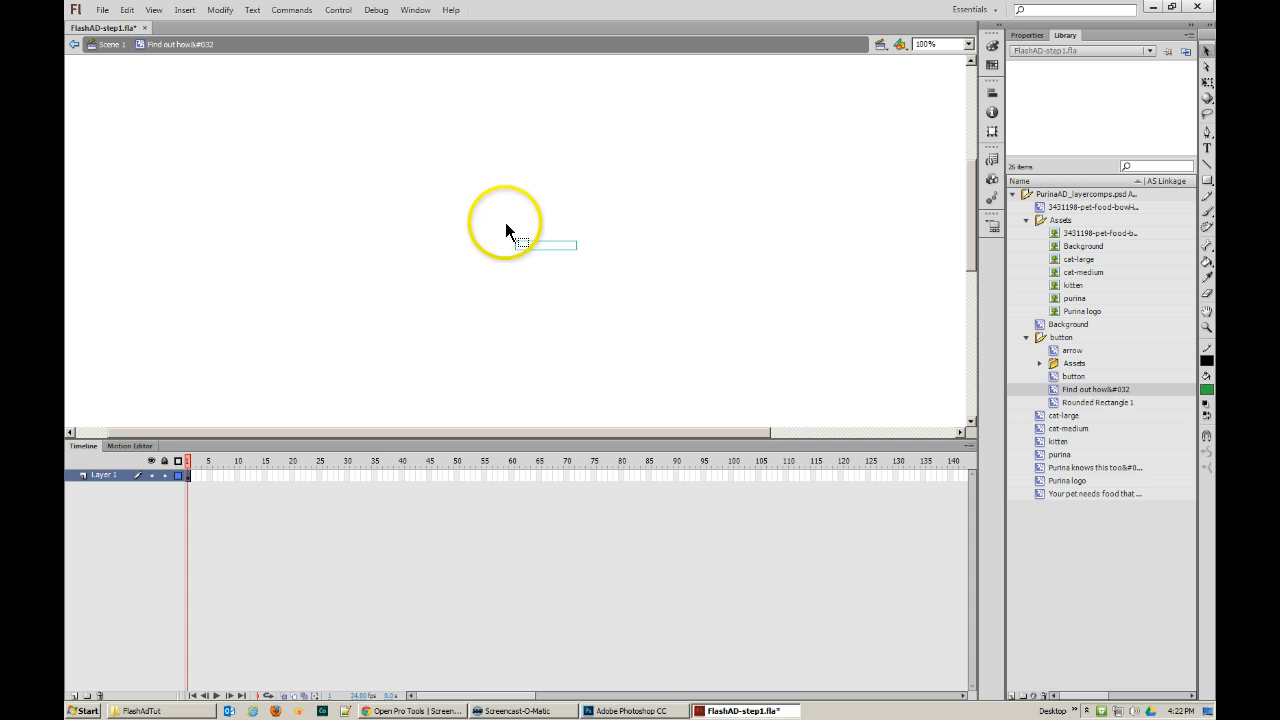
click(1055, 377)
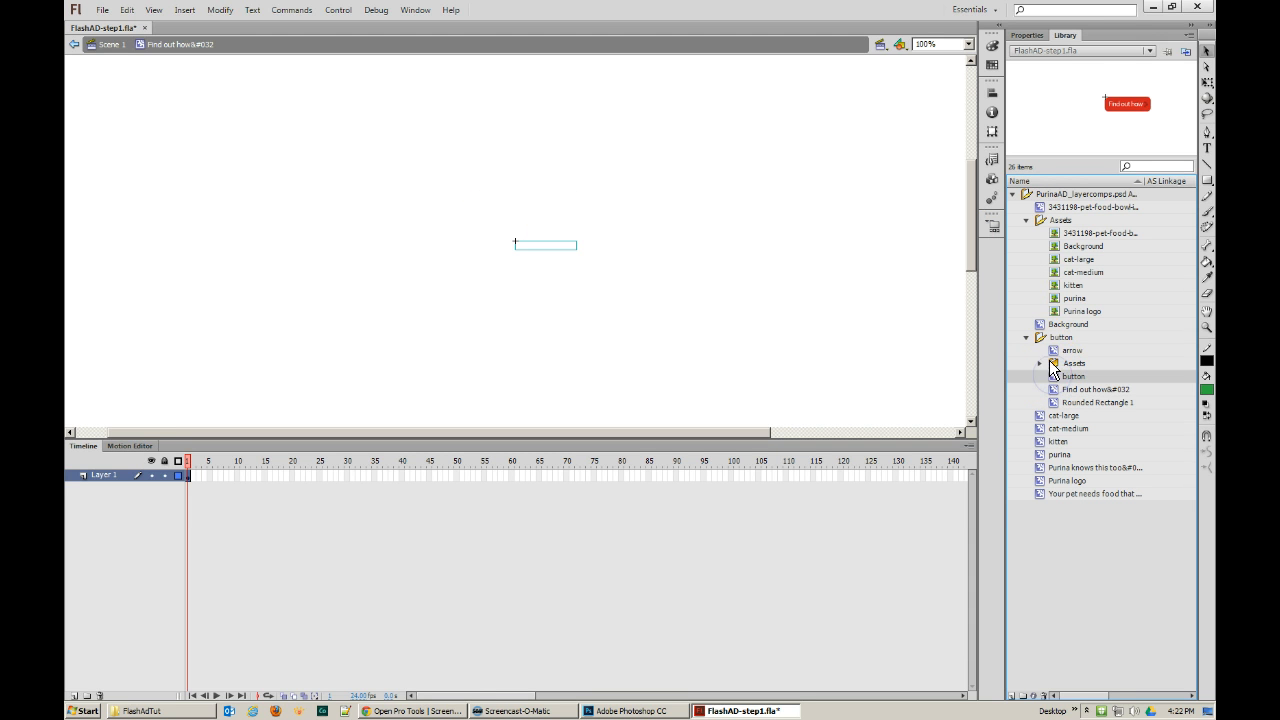
click(1050, 350)
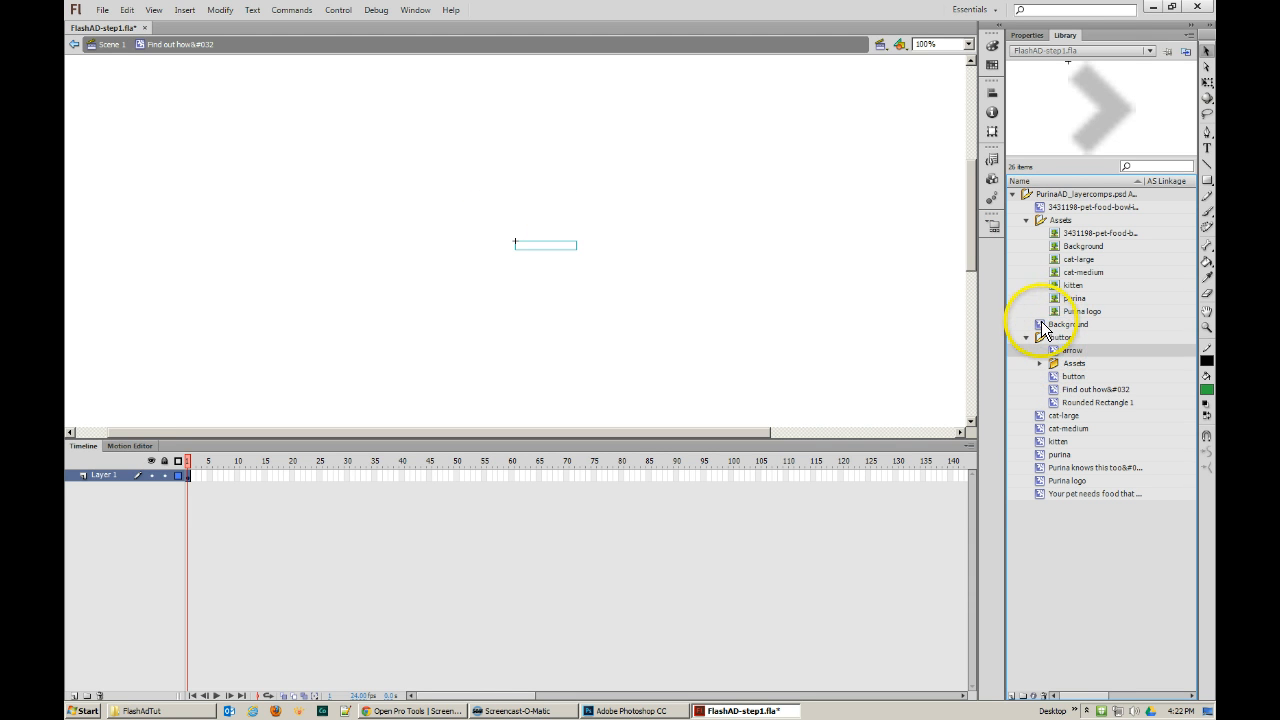
click(1040, 324)
click(1037, 205)
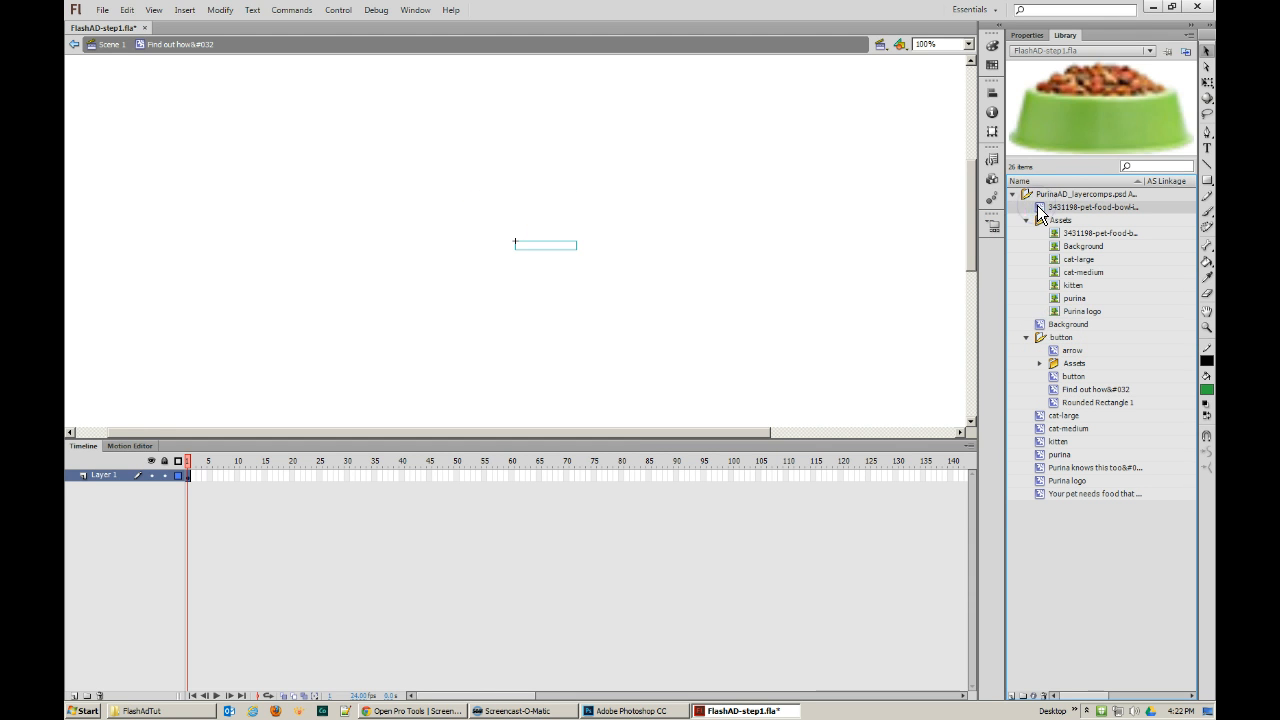
drag(1107, 211, 114, 45)
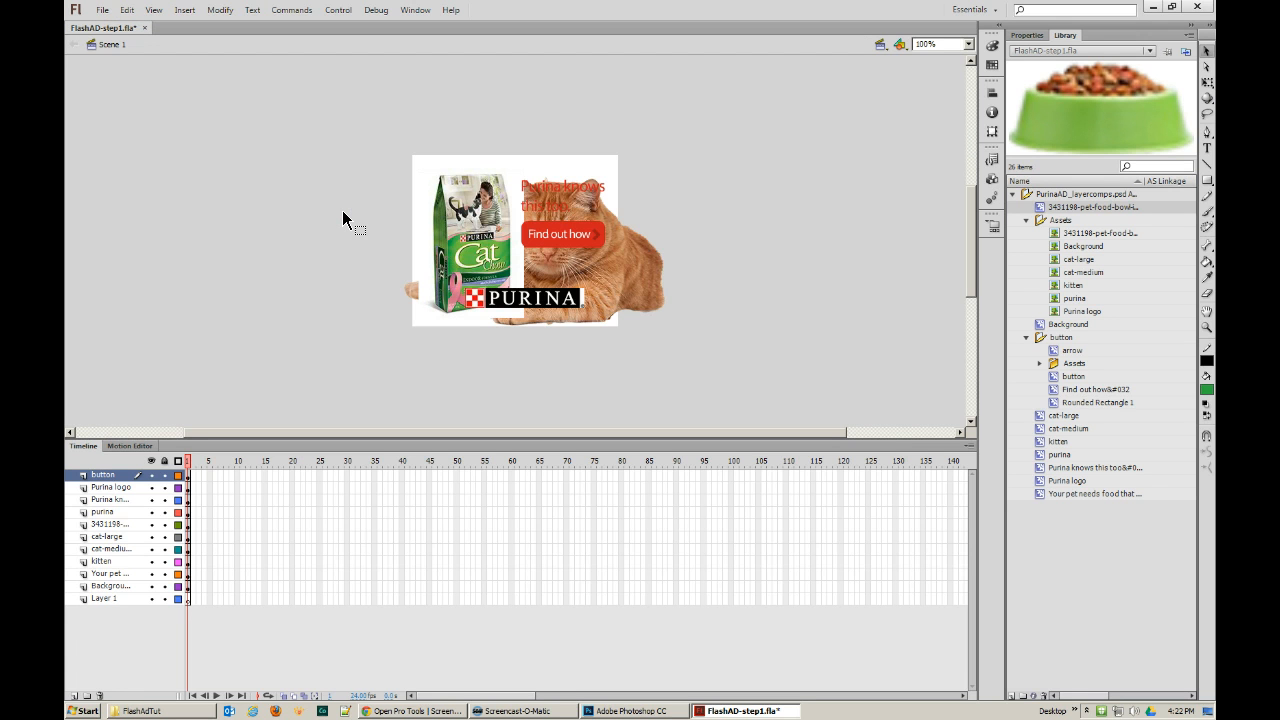
- Save the document as a Flash CS6 copy named FlashAD-step1-CS6.fla, continuing past the compatibility warning
click(102, 10)
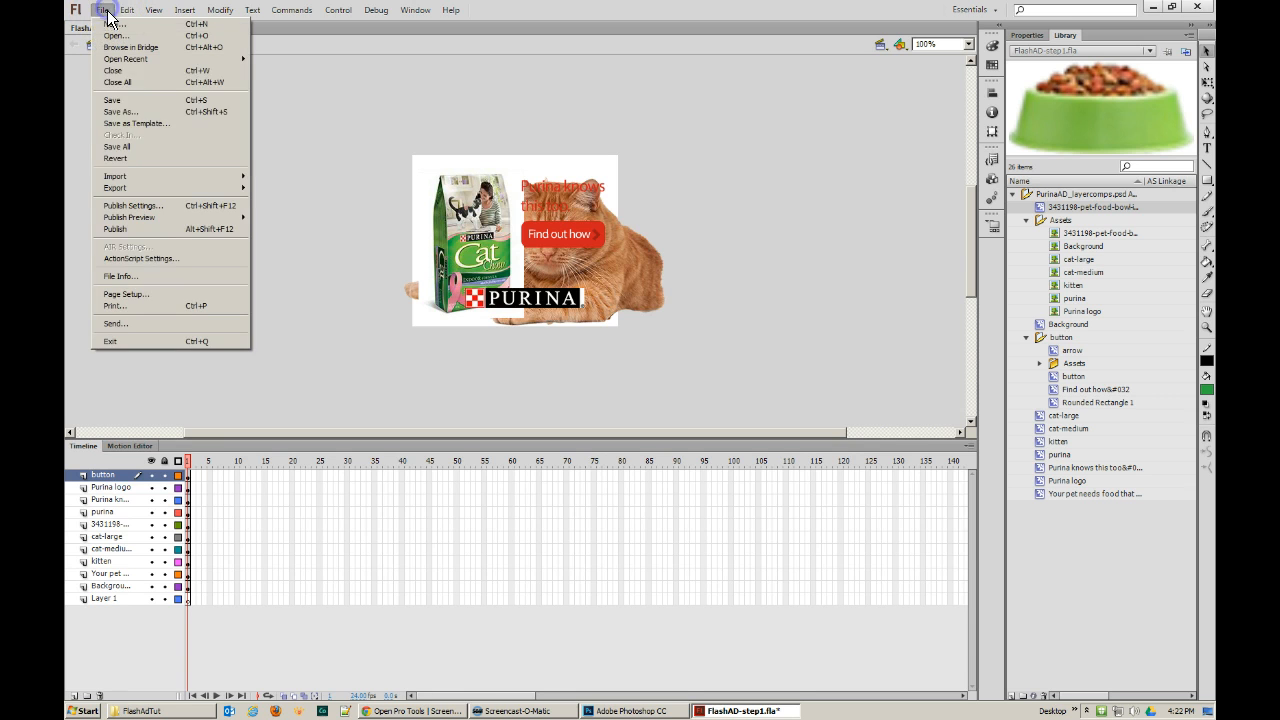
click(122, 113)
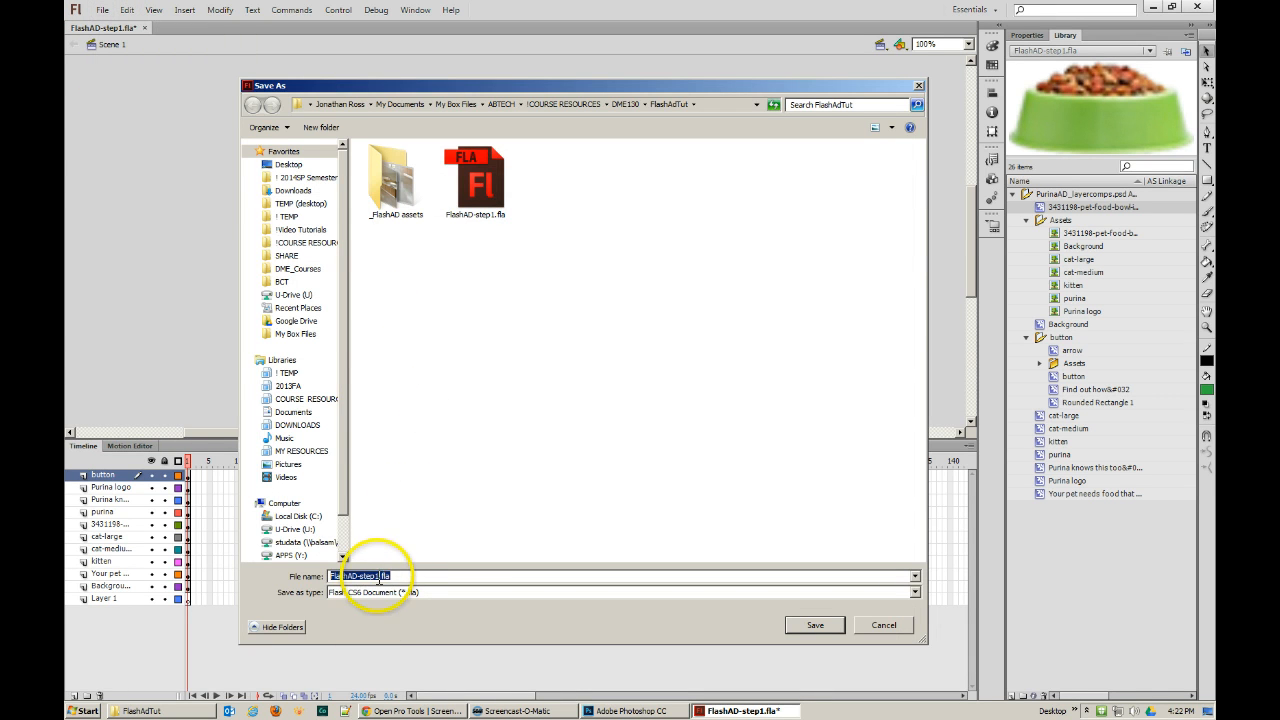
click(380, 577)
text(C)
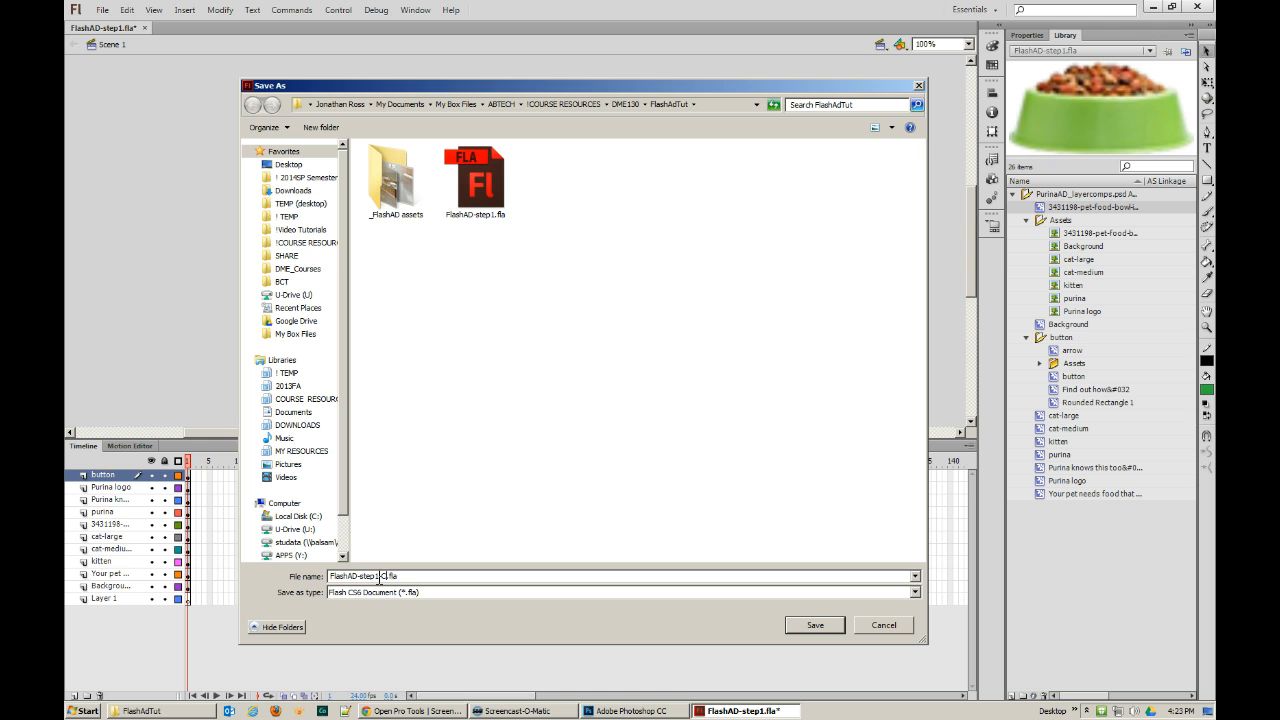
text(S6)
key(Return)
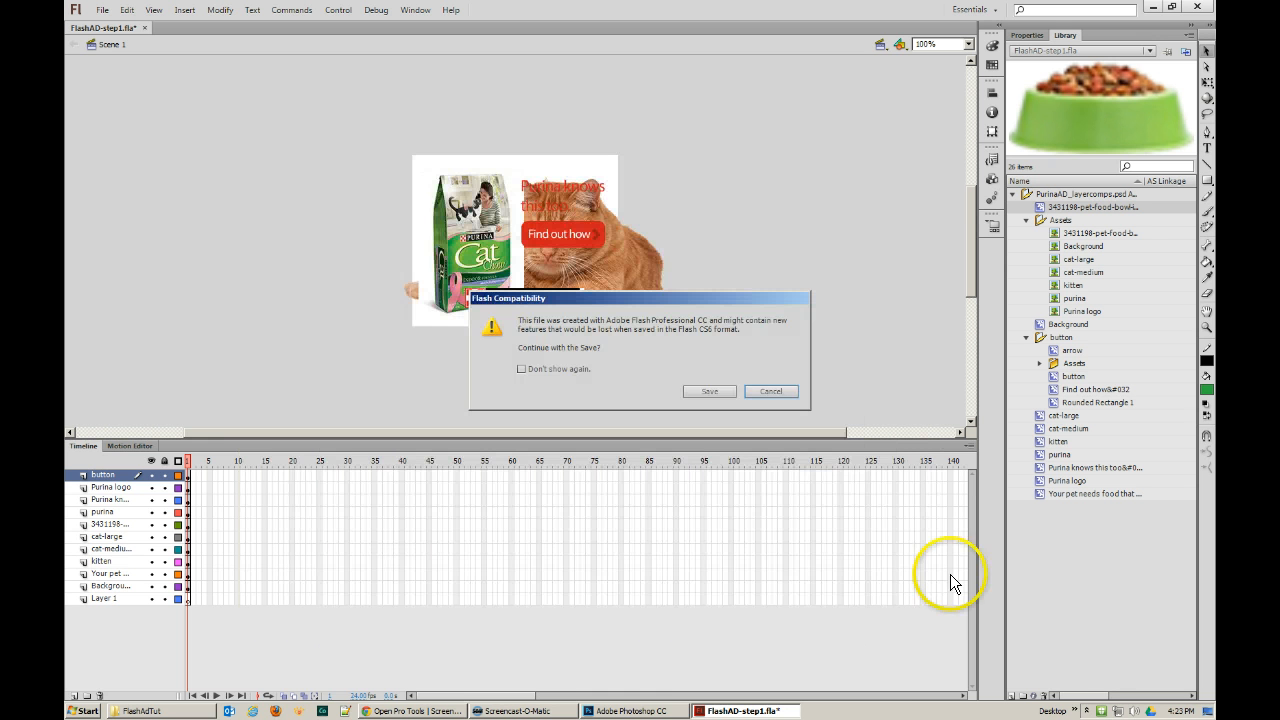
click(717, 398)
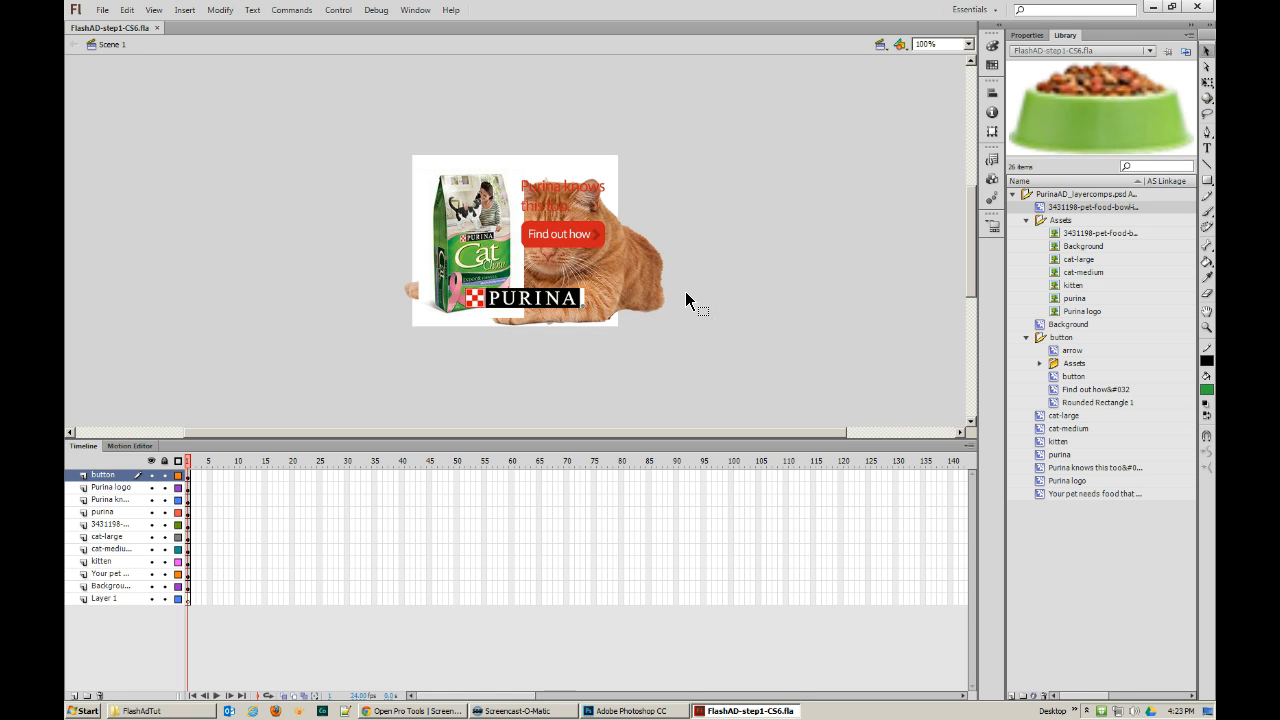
- Show the properties of the "Find out how" button instance on the stage and open its movie clip for editing in place
click(573, 237)
key(ctrl+equal)
key(ctrl+equal)
key(ctrl+equal)
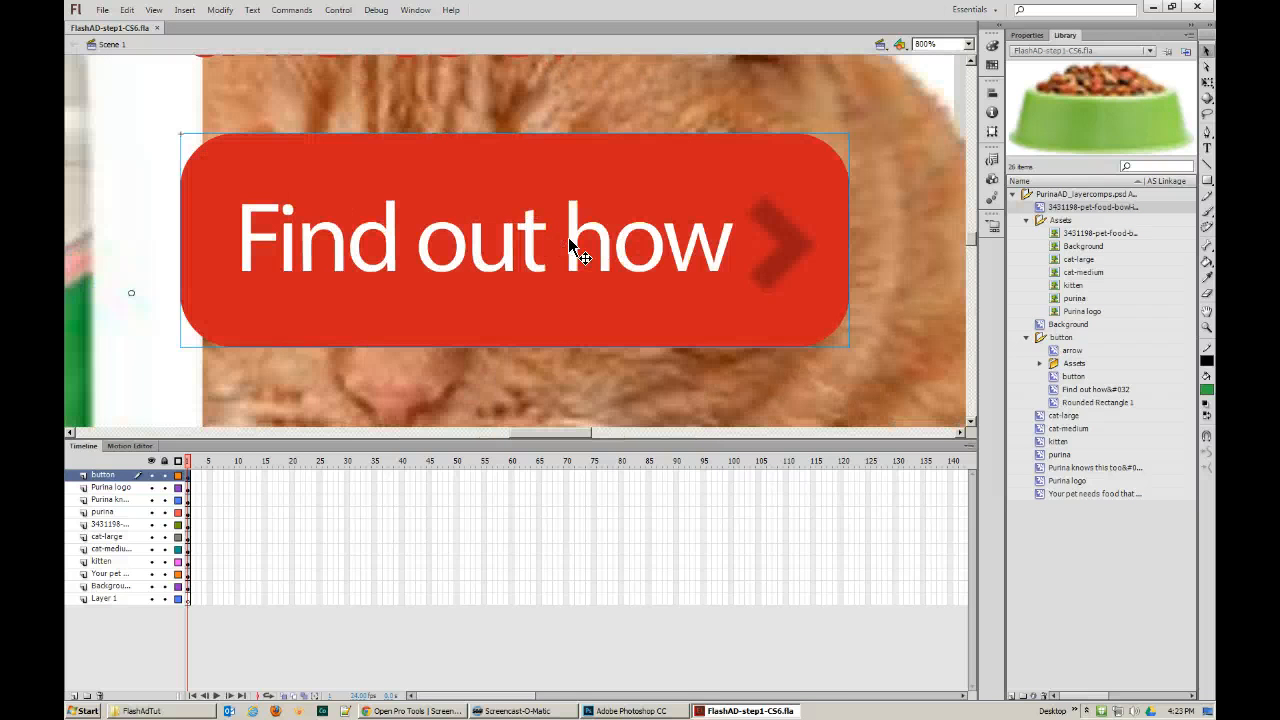
click(582, 261)
key(ctrl+minus)
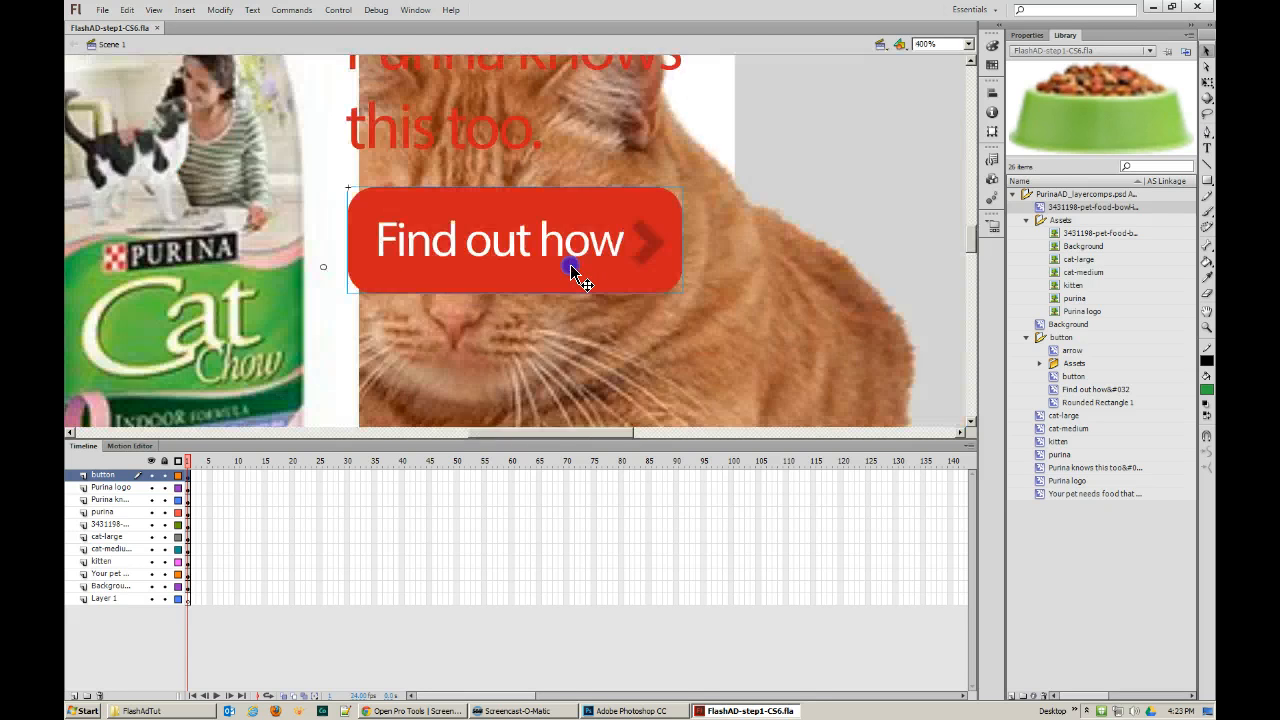
key(ctrl+equal)
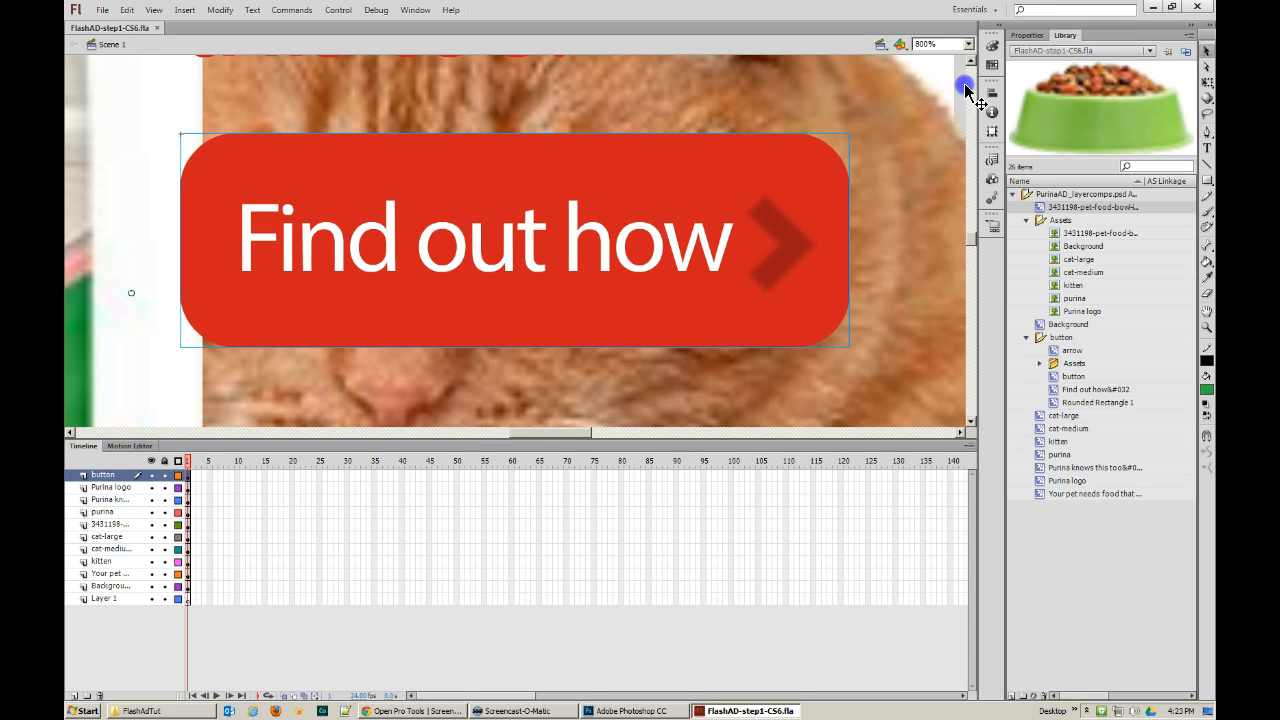
click(1027, 35)
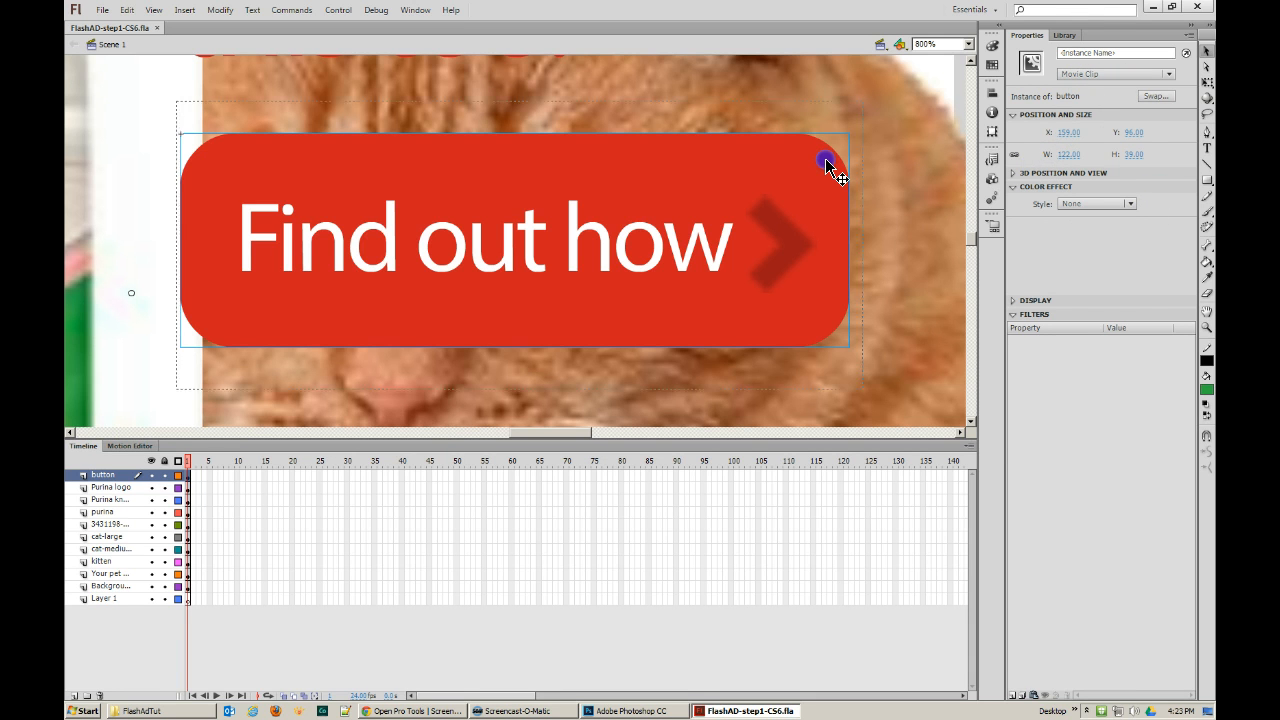
double_click(827, 163)
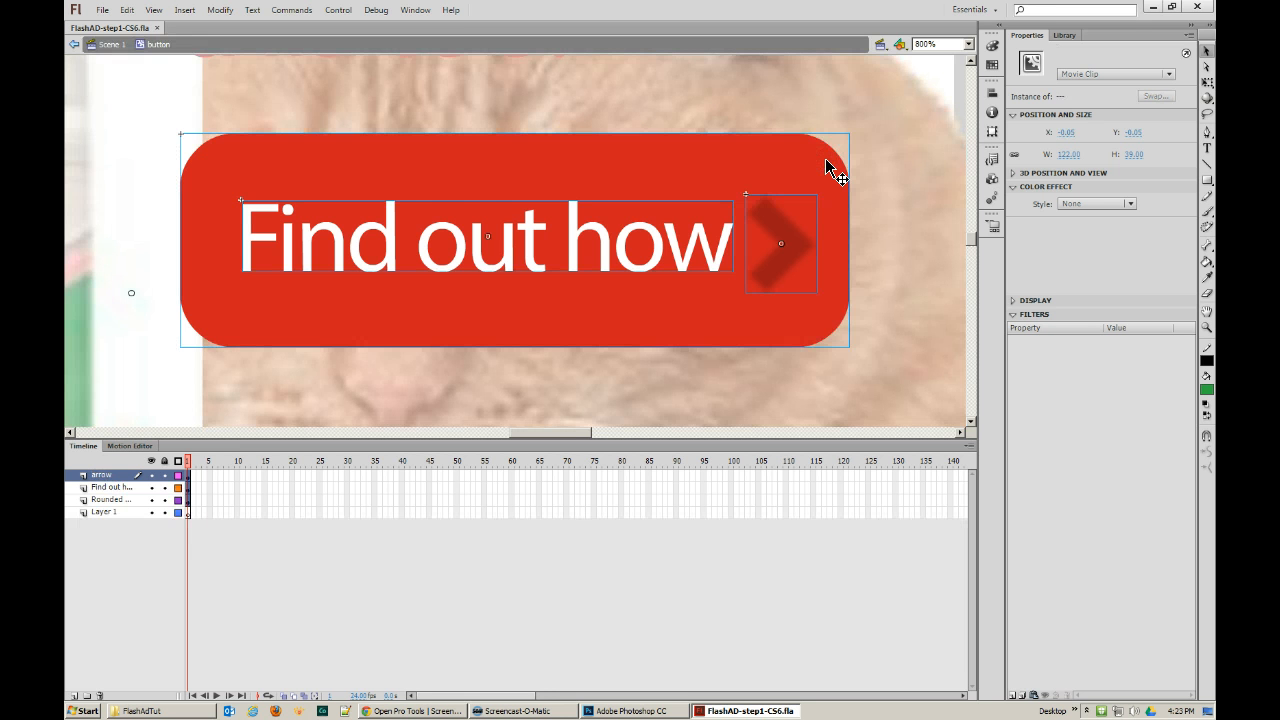
click(876, 178)
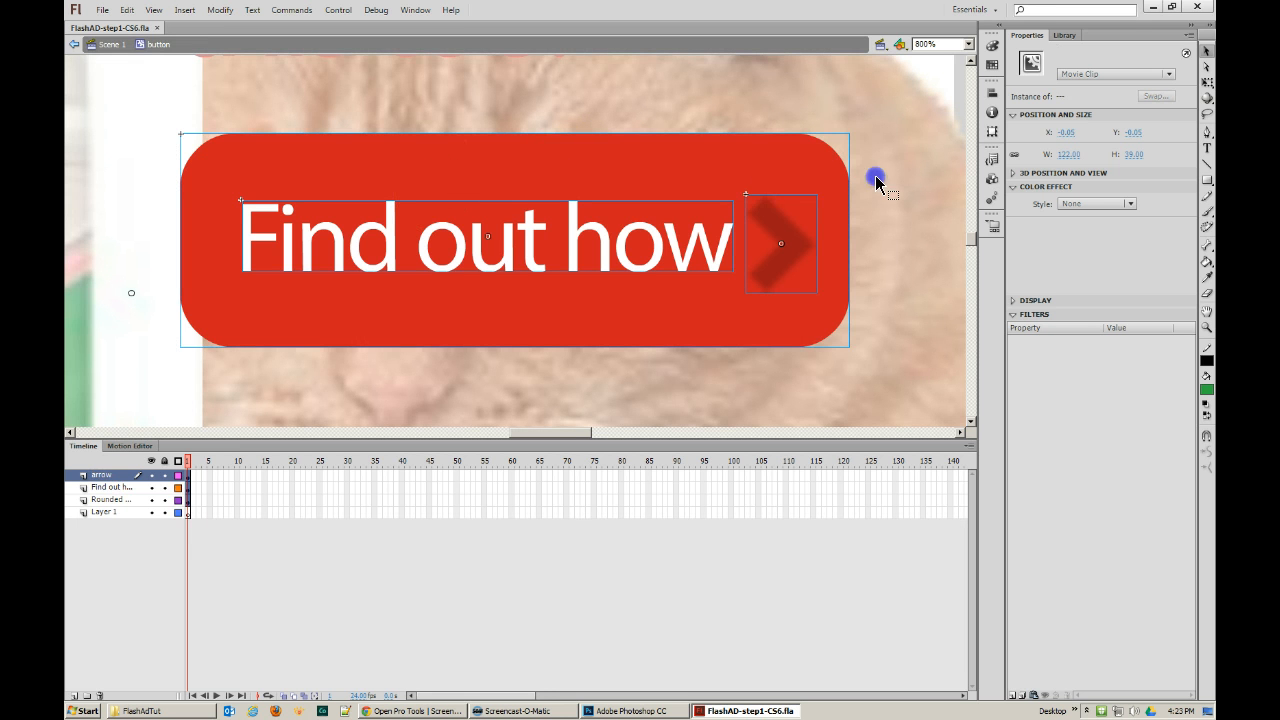
- Open the button's Rounded Rectangle 1 symbol, examine its mask and masked layers, and return to the button symbol
click(757, 188)
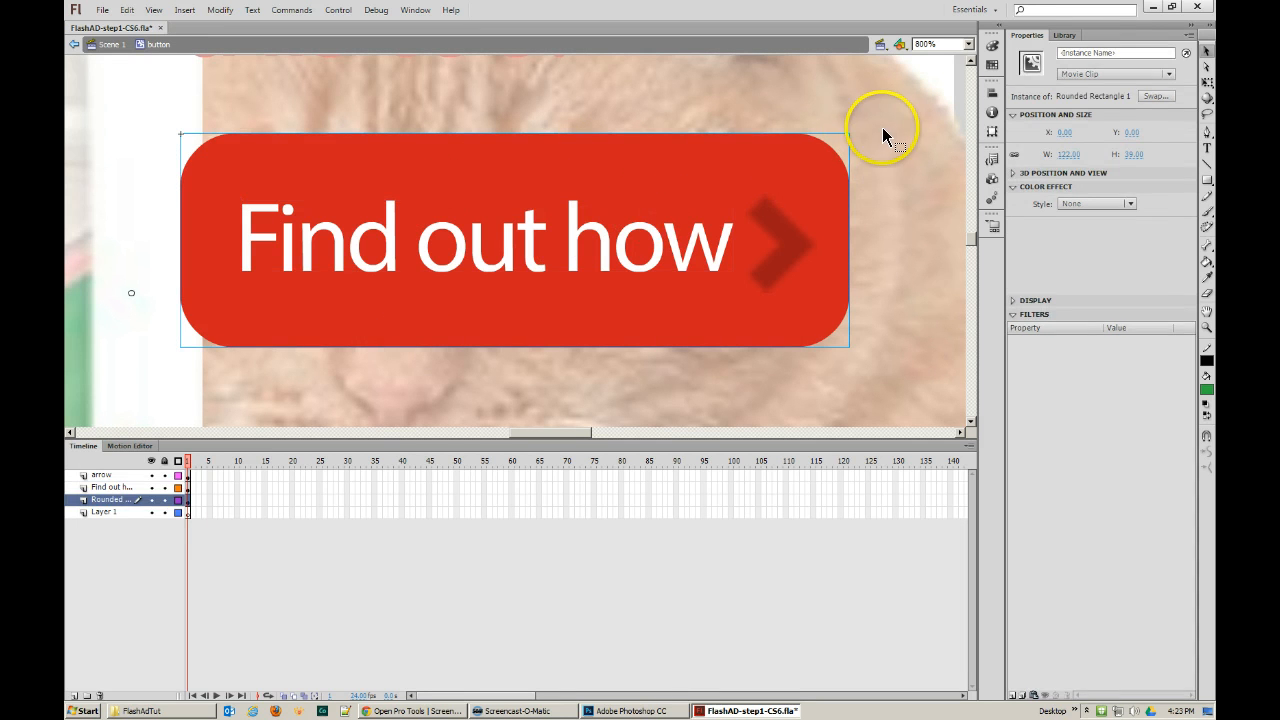
click(882, 127)
click(807, 182)
double_click(807, 182)
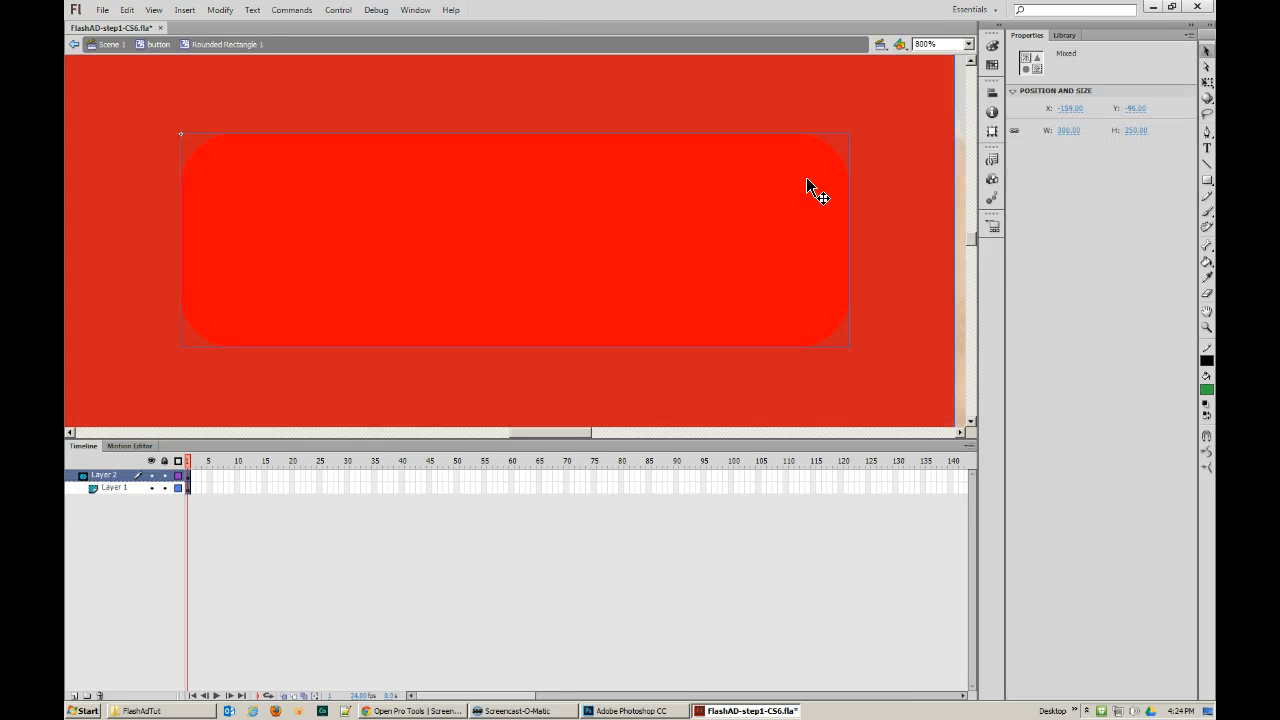
click(941, 158)
click(104, 475)
click(108, 477)
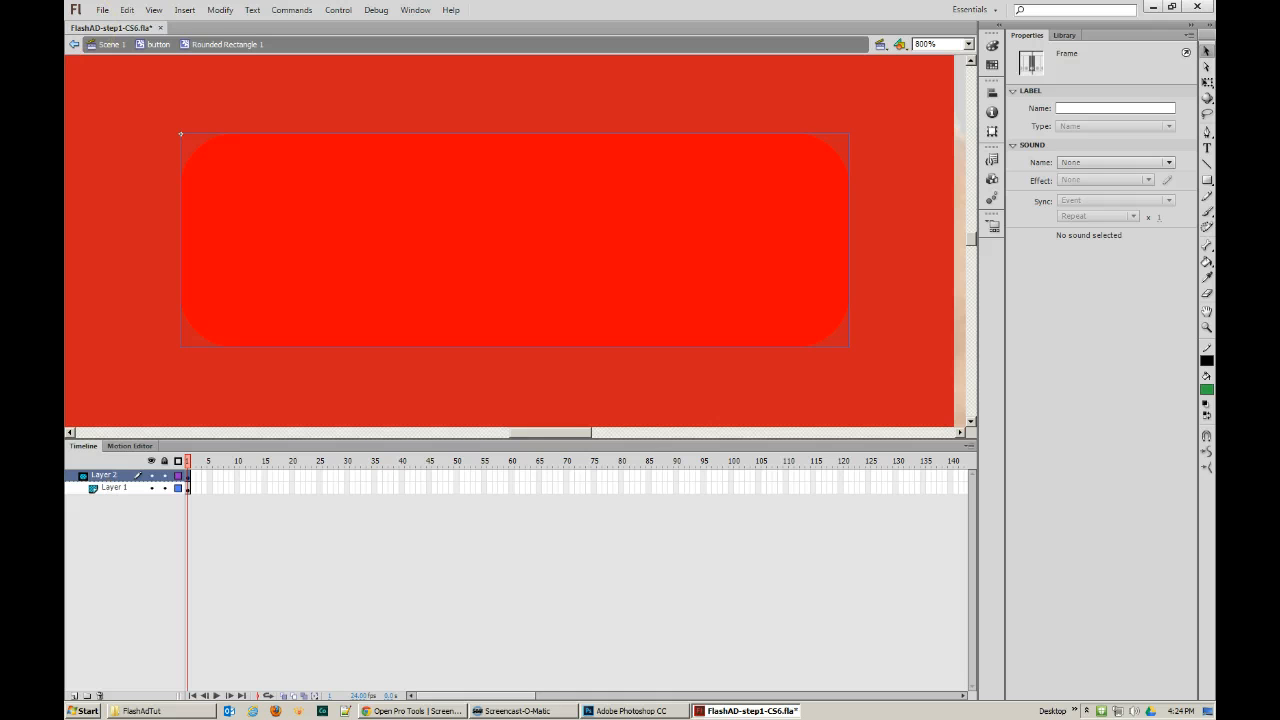
click(163, 46)
click(160, 46)
- Break apart the rounded rectangle instance behind the "Find out how" text
click(364, 150)
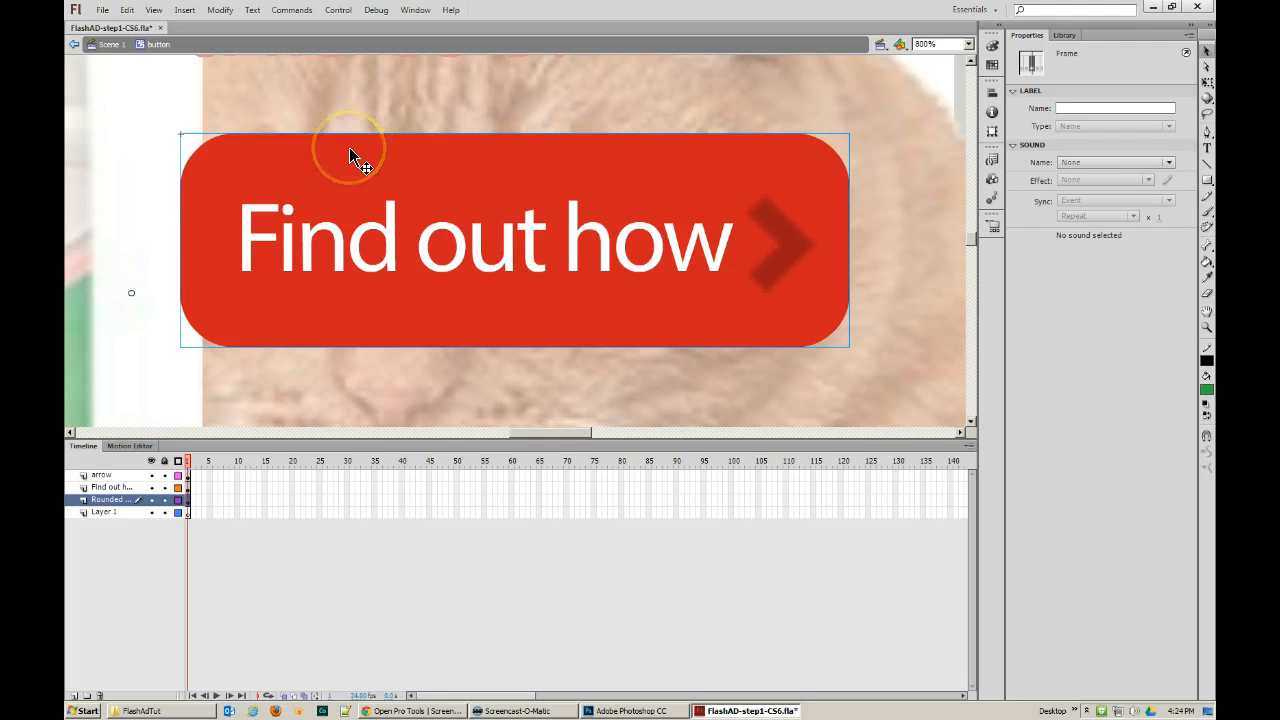
right_click(349, 148)
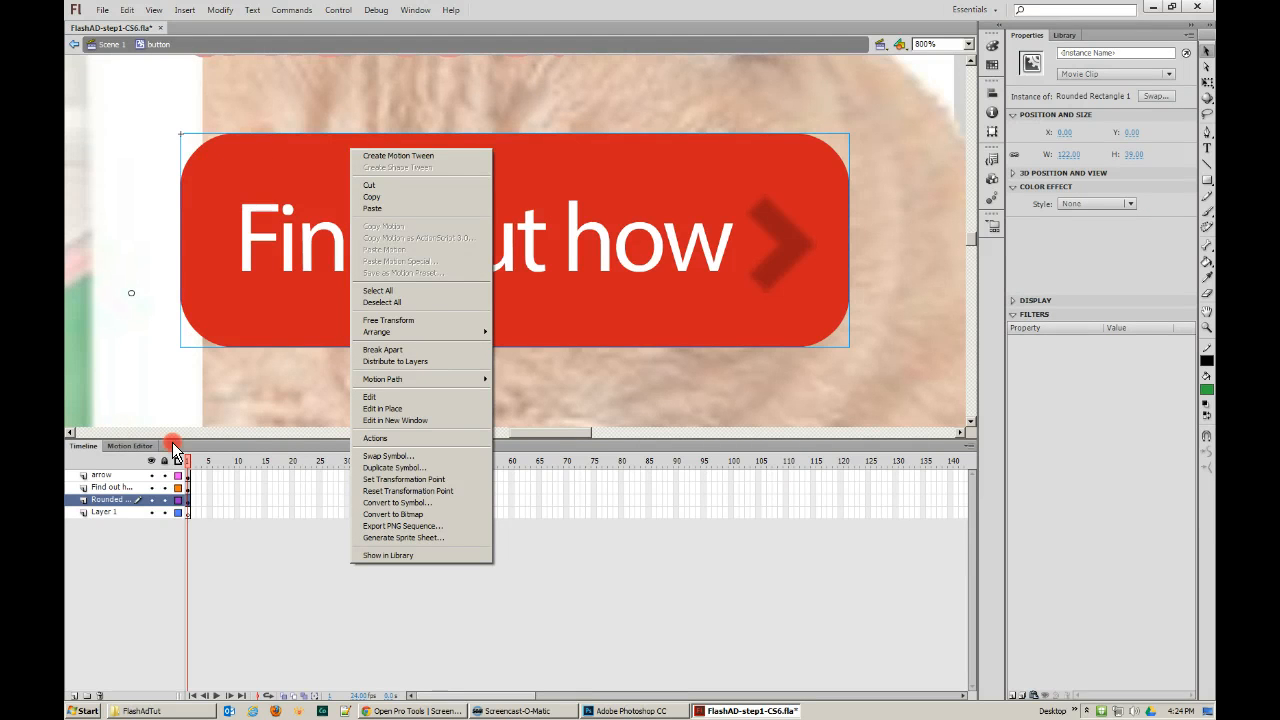
click(394, 349)
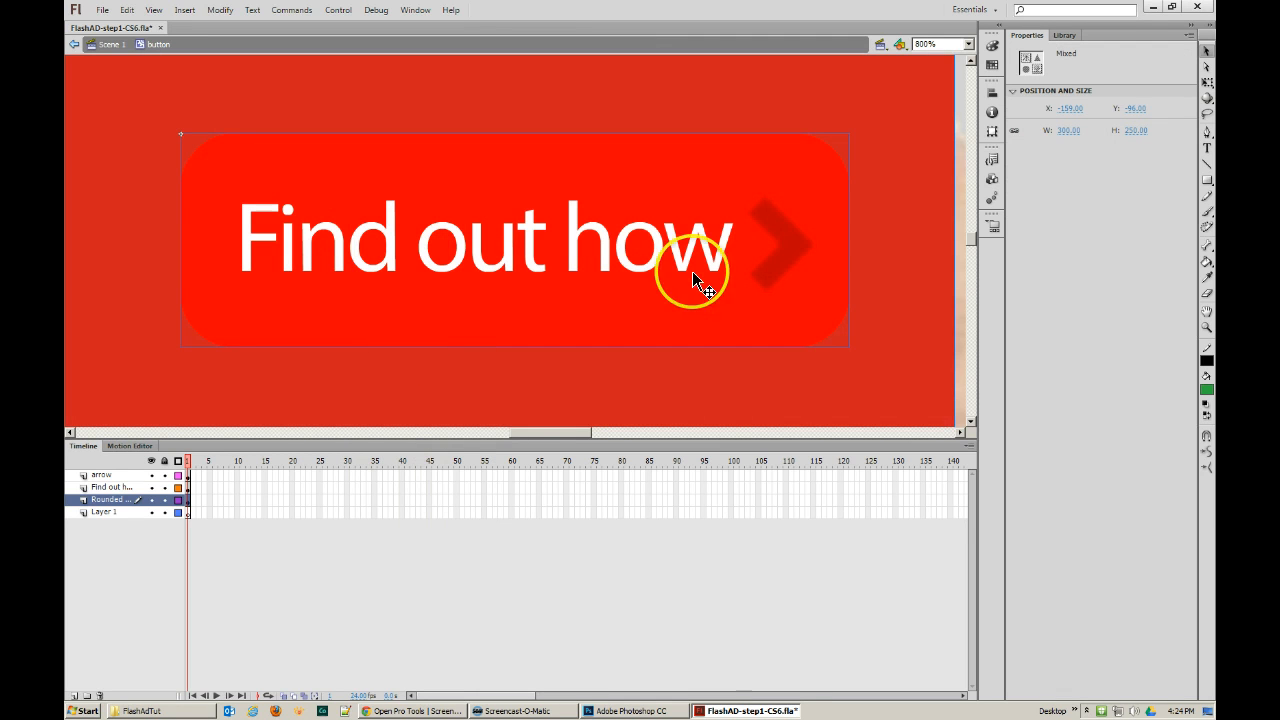
- Delete the large red bitmap surrounding the button, keeping the rounded rectangle shape
key(ctrl+minus)
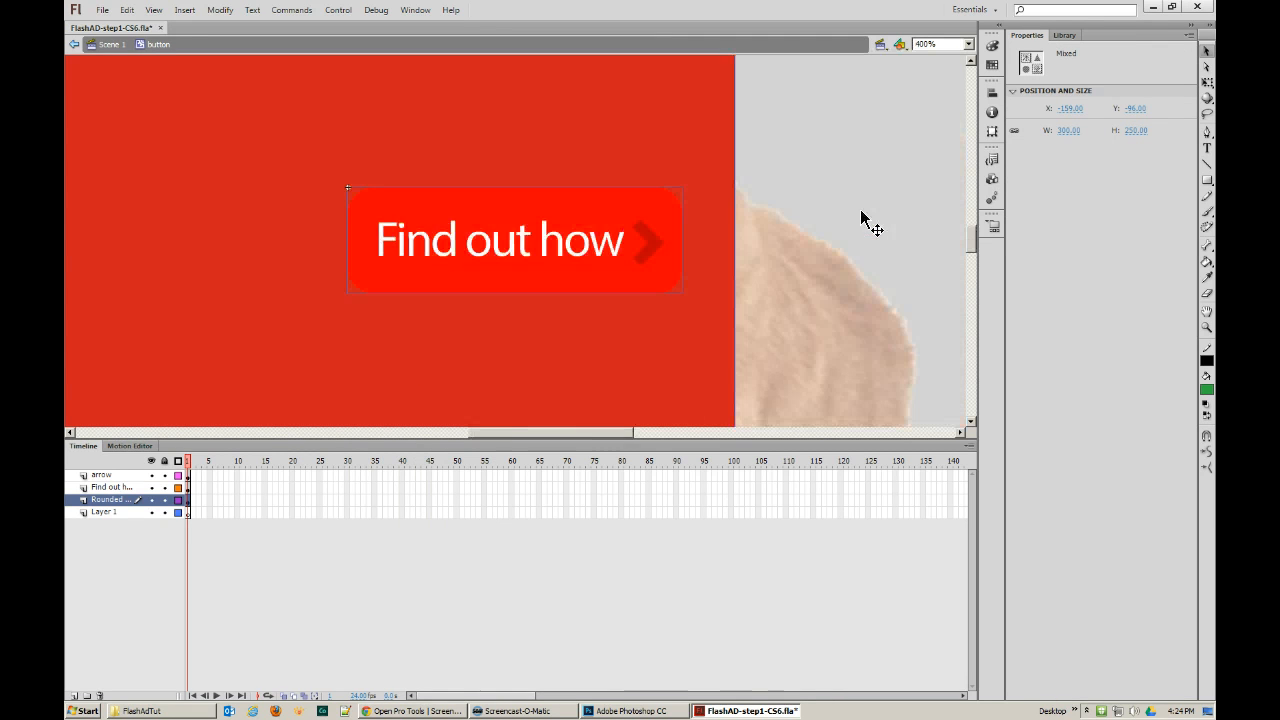
click(810, 145)
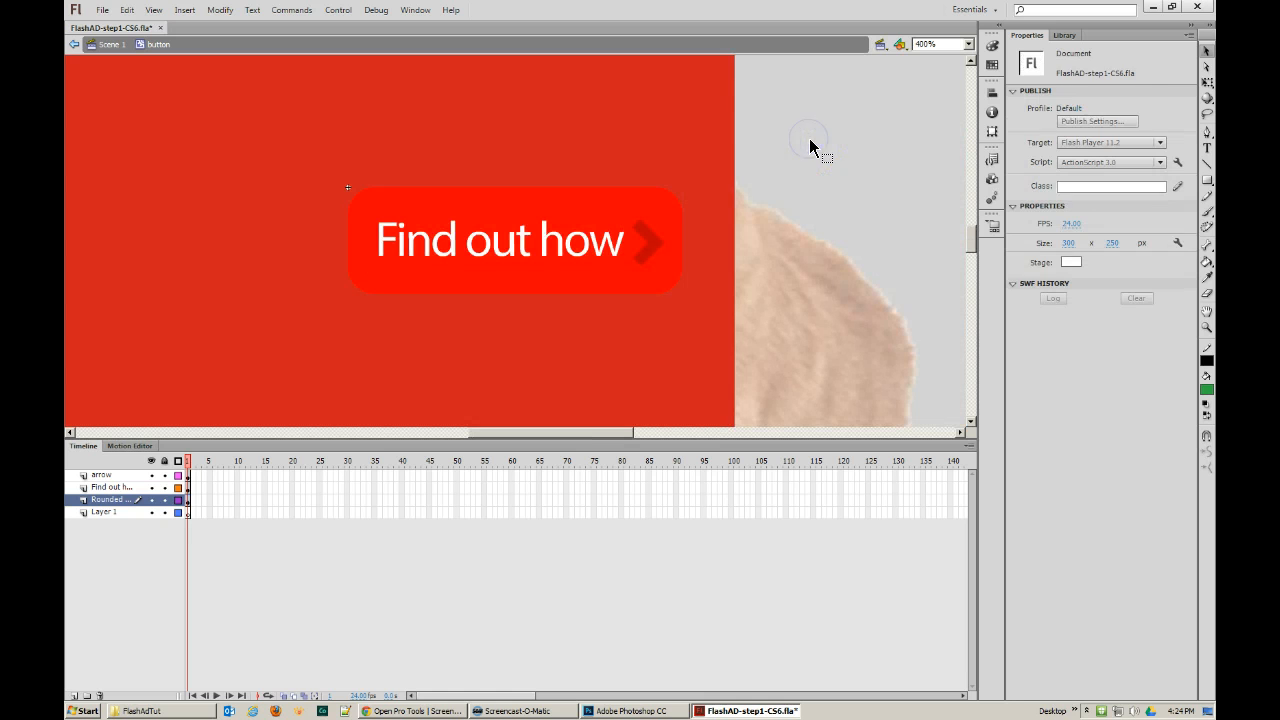
click(687, 137)
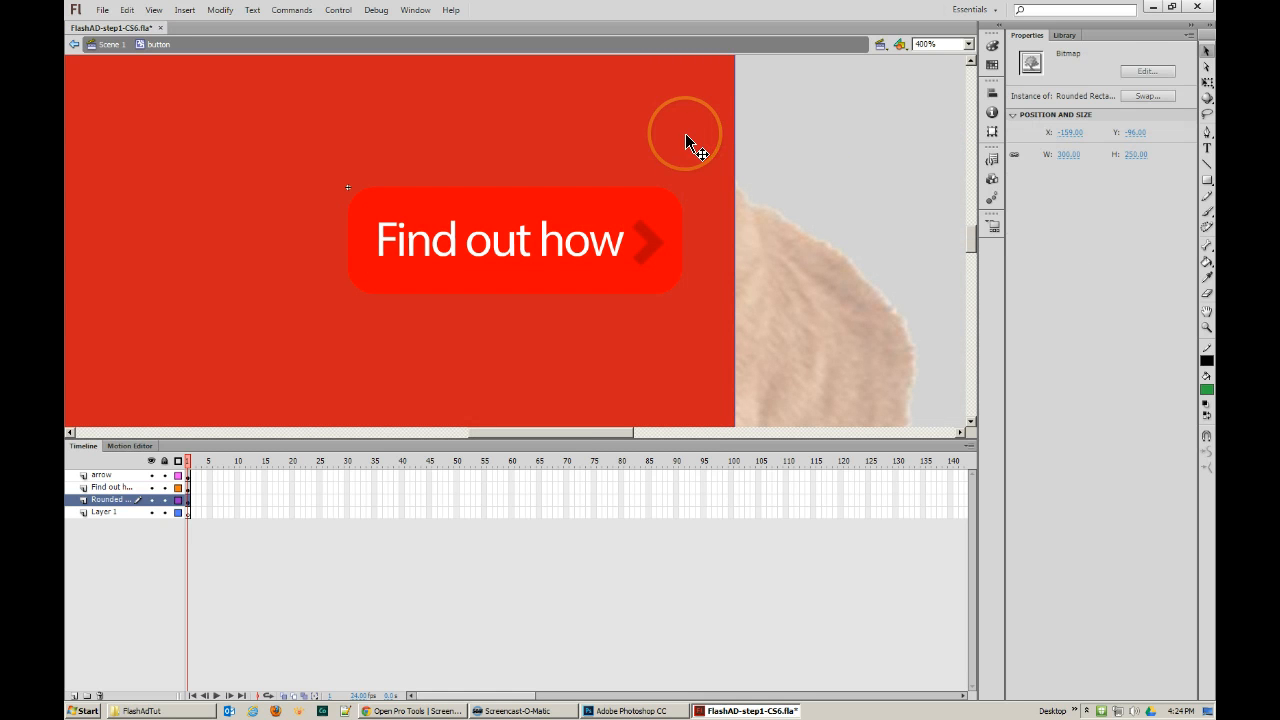
key(Delete)
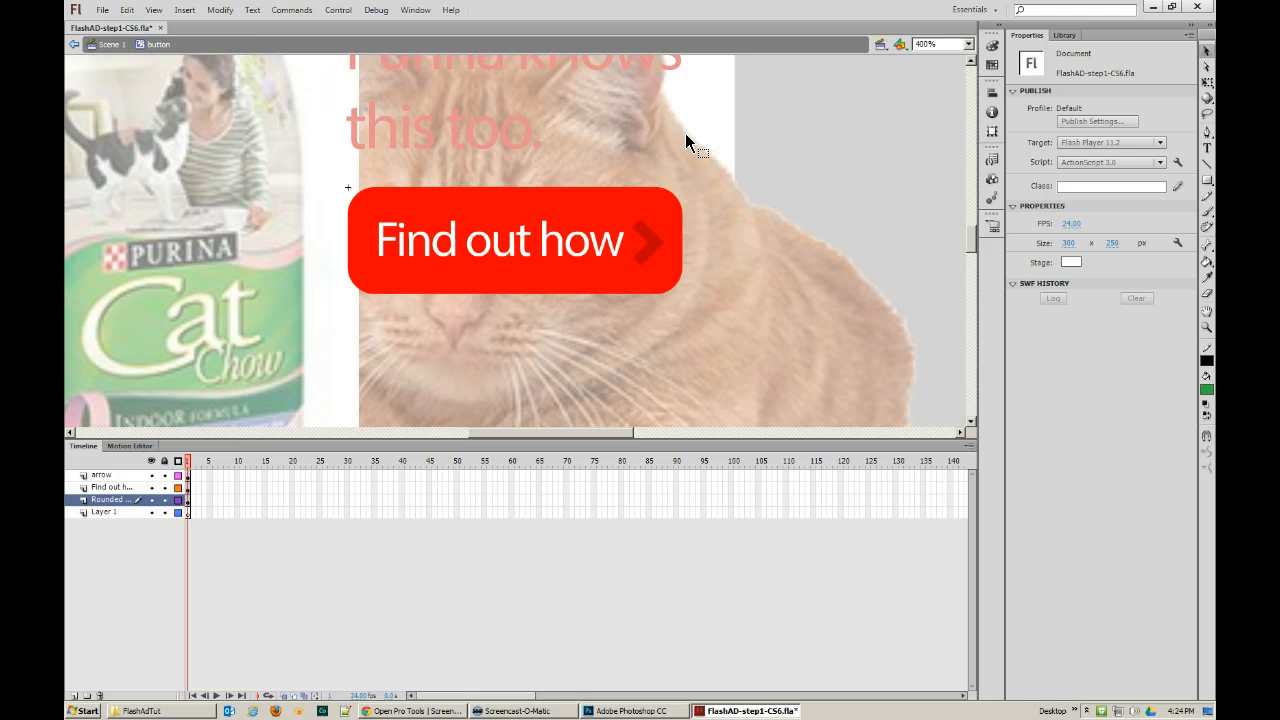
- Recolor the button's rounded rectangle with a green fill (#009933), replacing it with a periwinkle blue fill
click(609, 204)
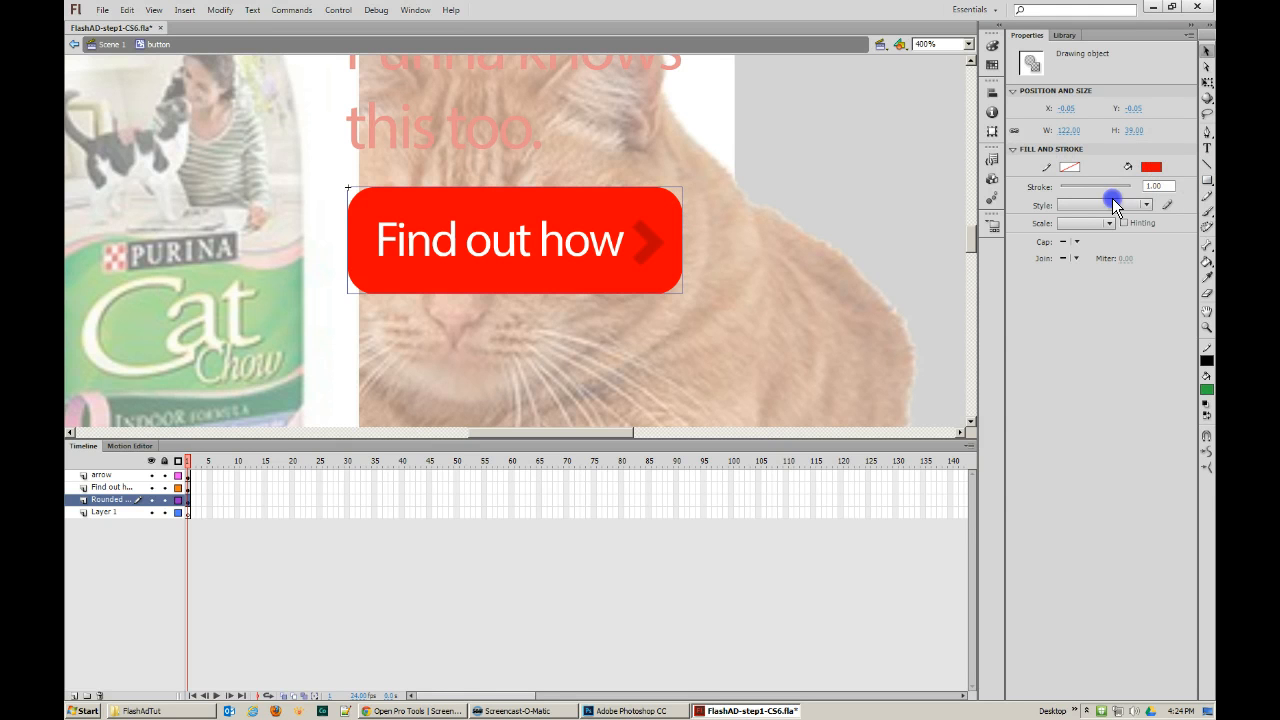
click(1146, 204)
click(1088, 220)
click(1153, 167)
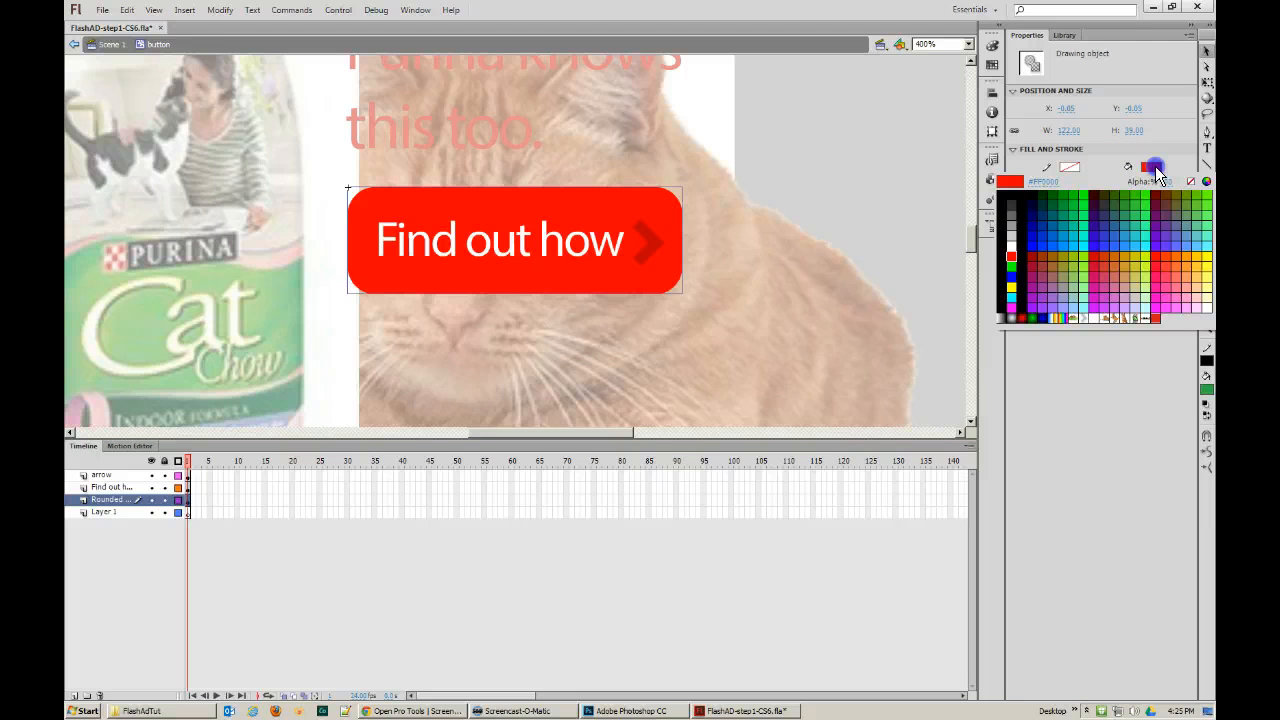
click(1058, 204)
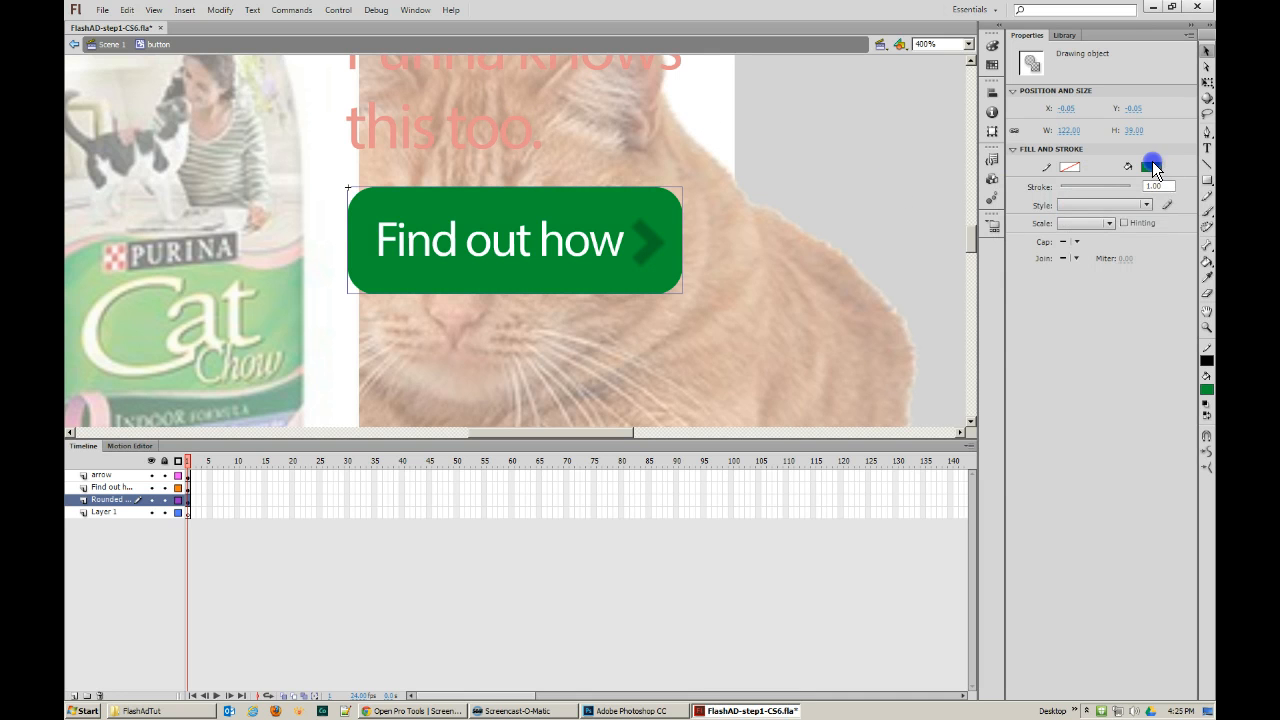
click(1150, 166)
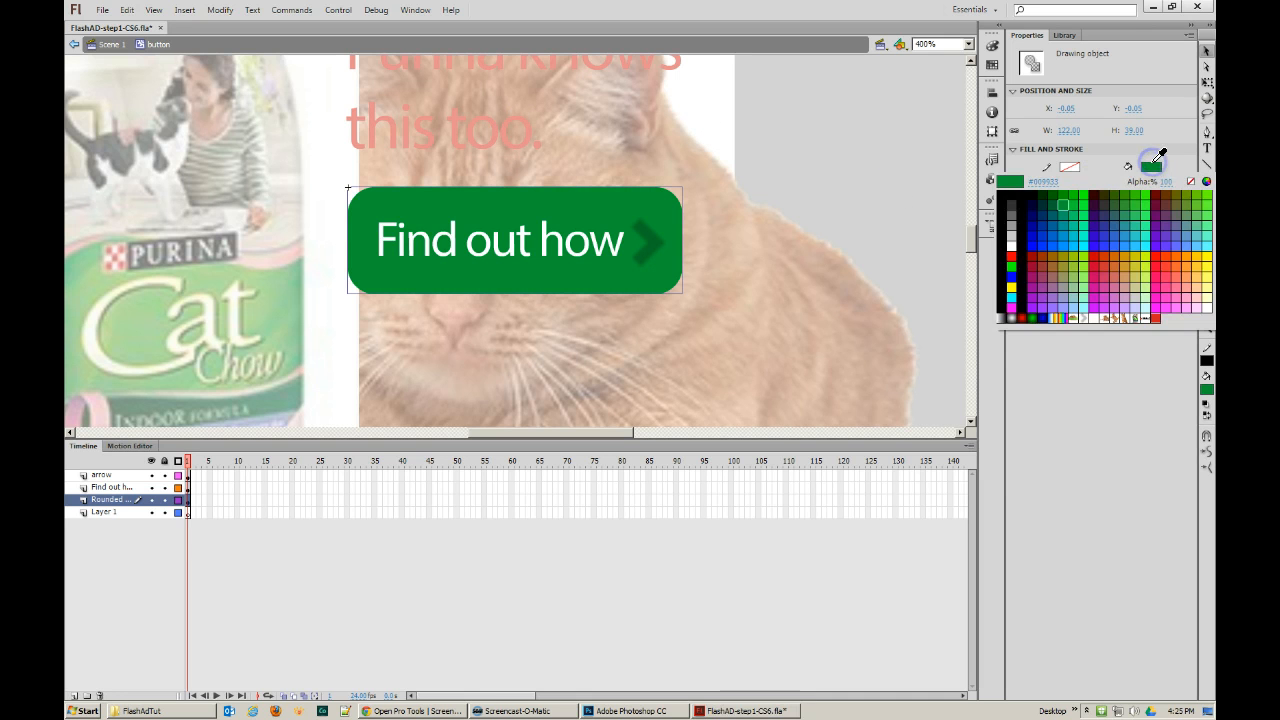
click(1182, 245)
click(802, 150)
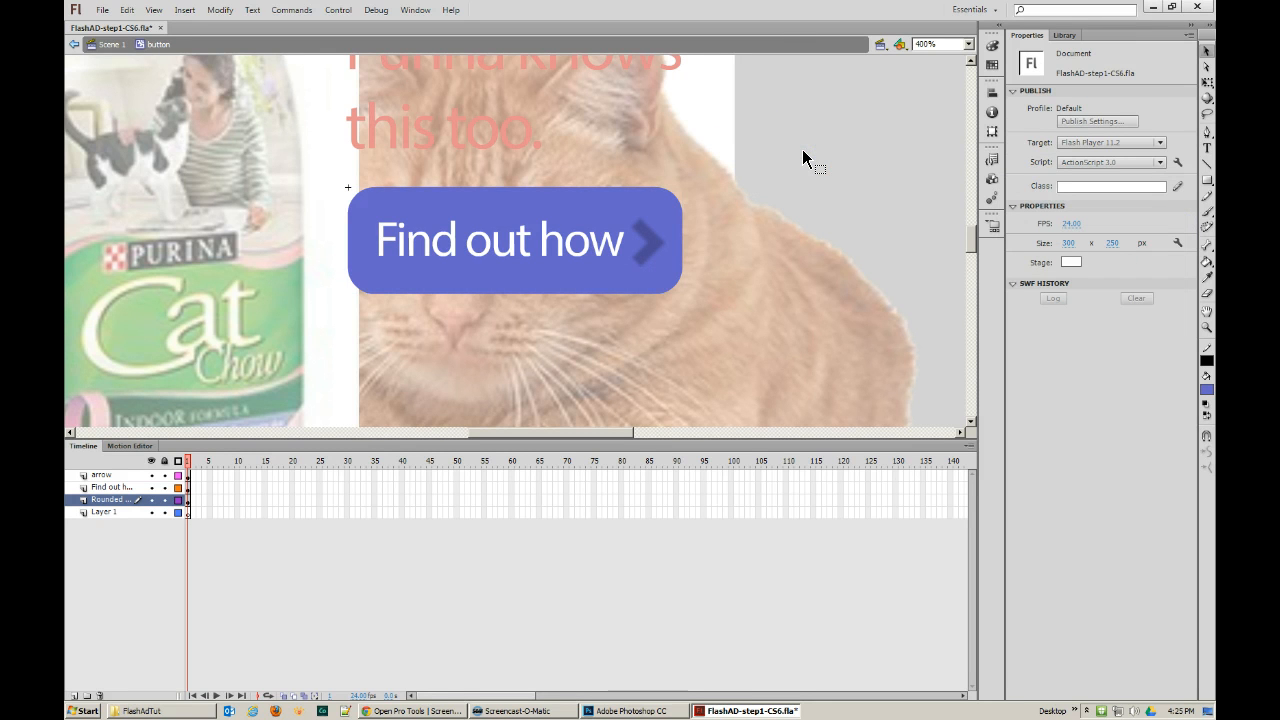
- Return to Scene 1 at 100% magnification and save the document
key(ctrl+1)
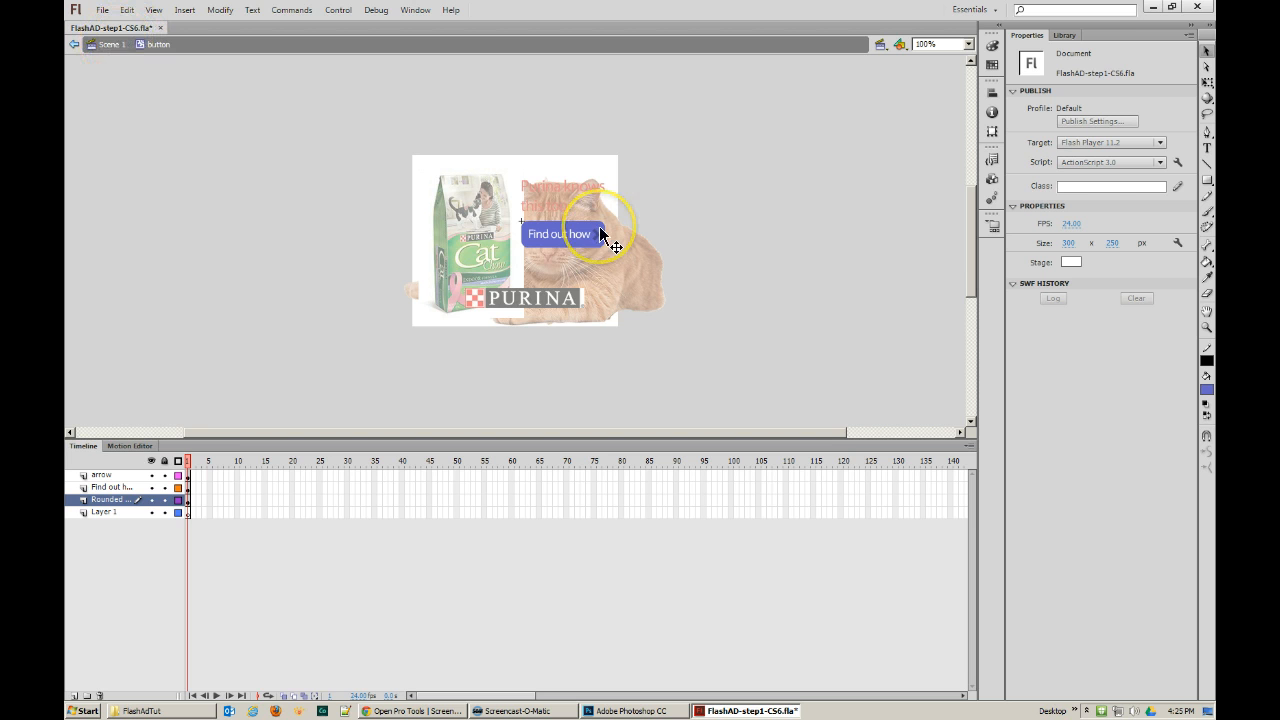
click(110, 45)
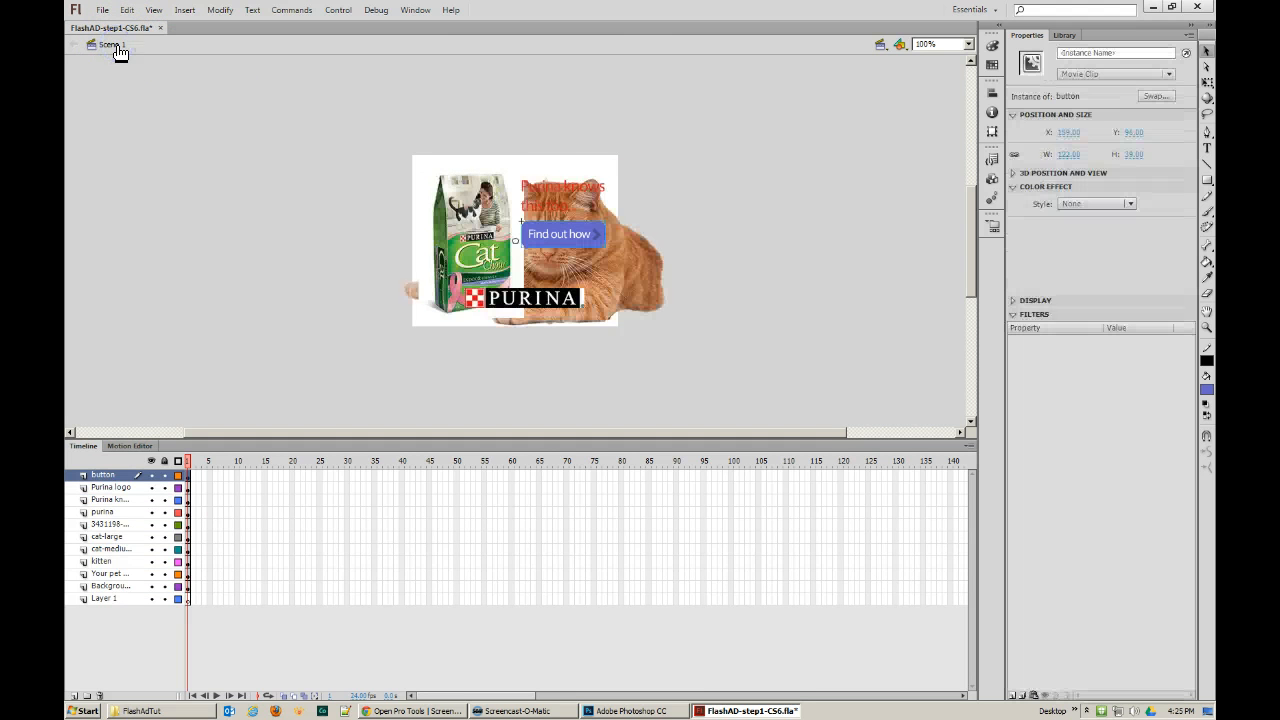
click(633, 136)
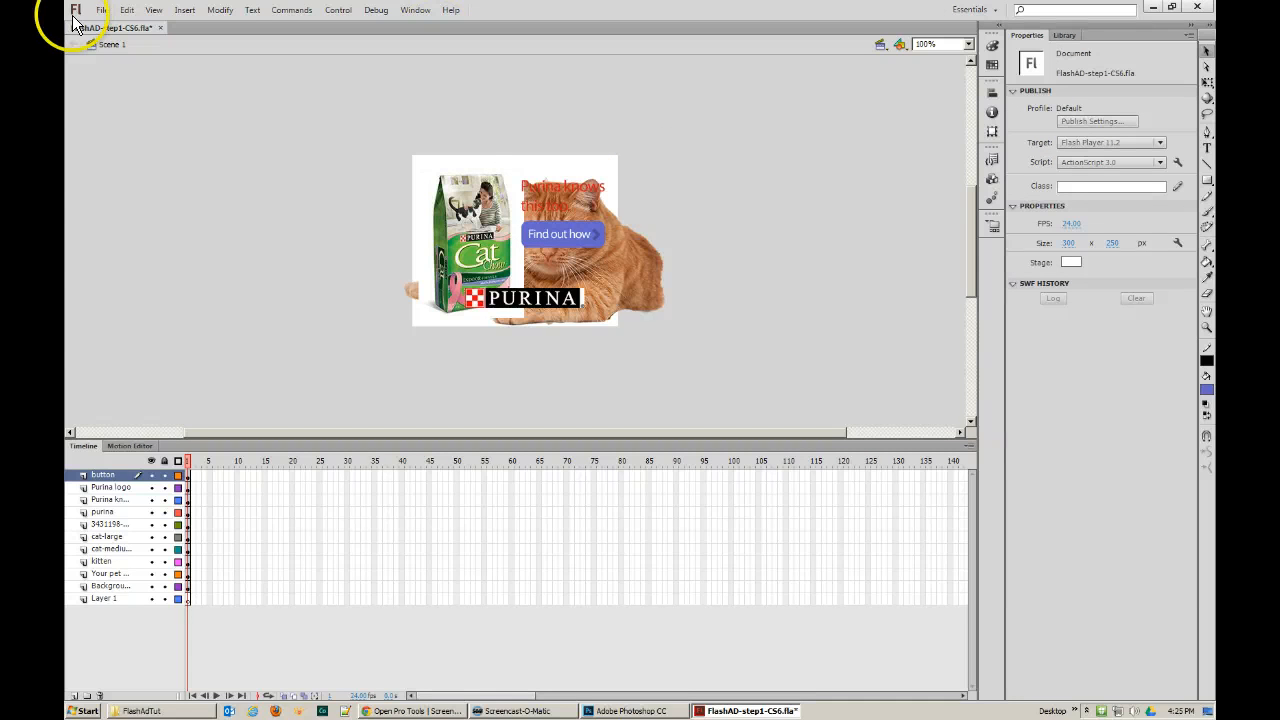
click(102, 10)
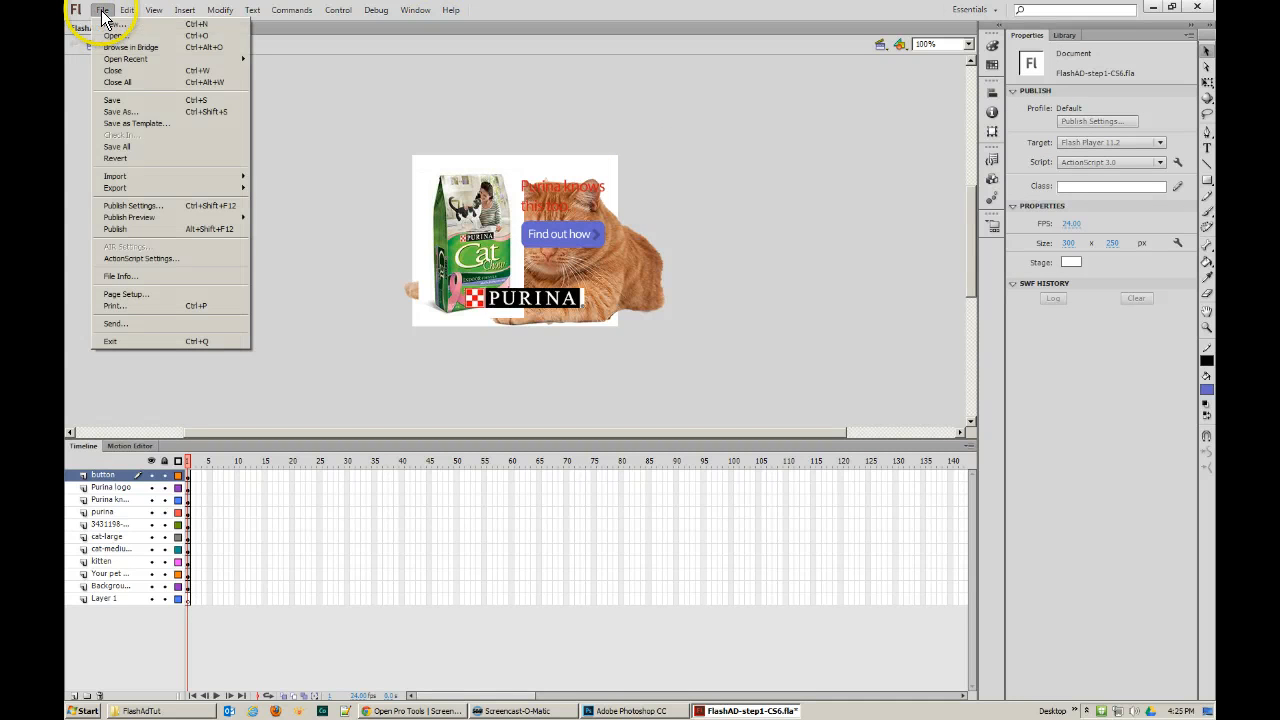
click(136, 101)
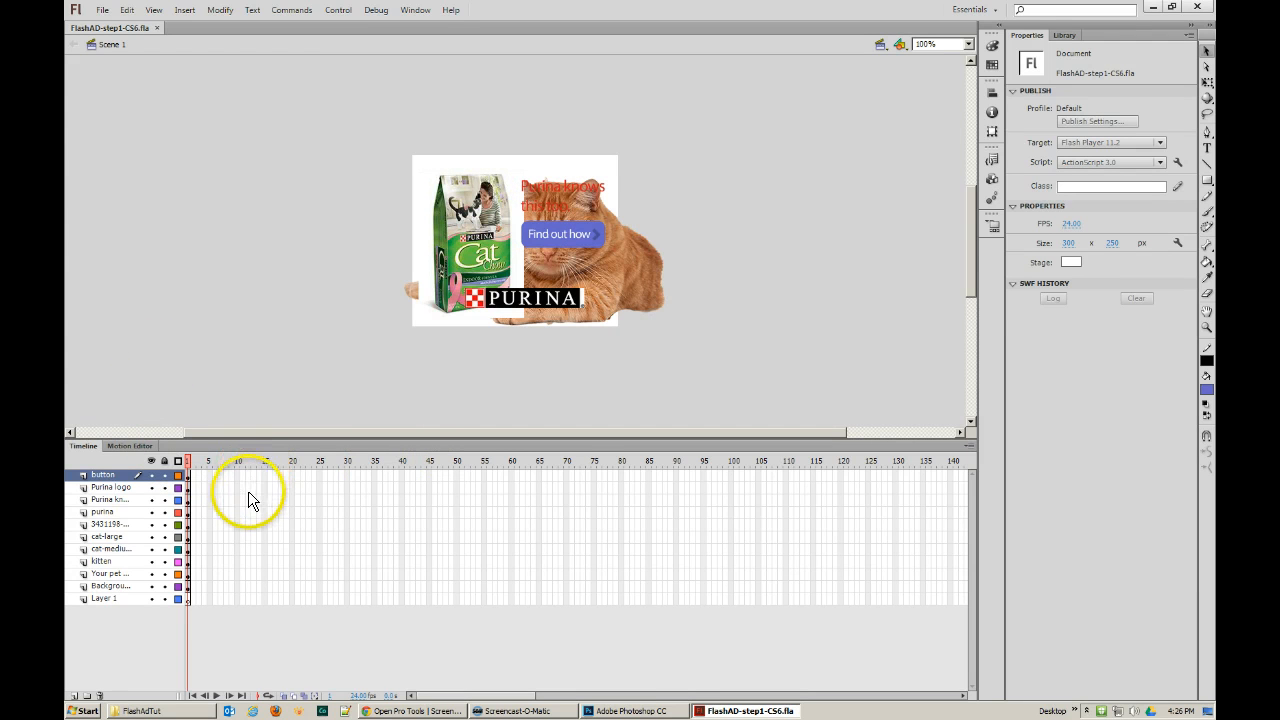
- Check the contents of the top four layers and hide every layer except button, Purina logo, the "Purina knows" text and purina
click(189, 474)
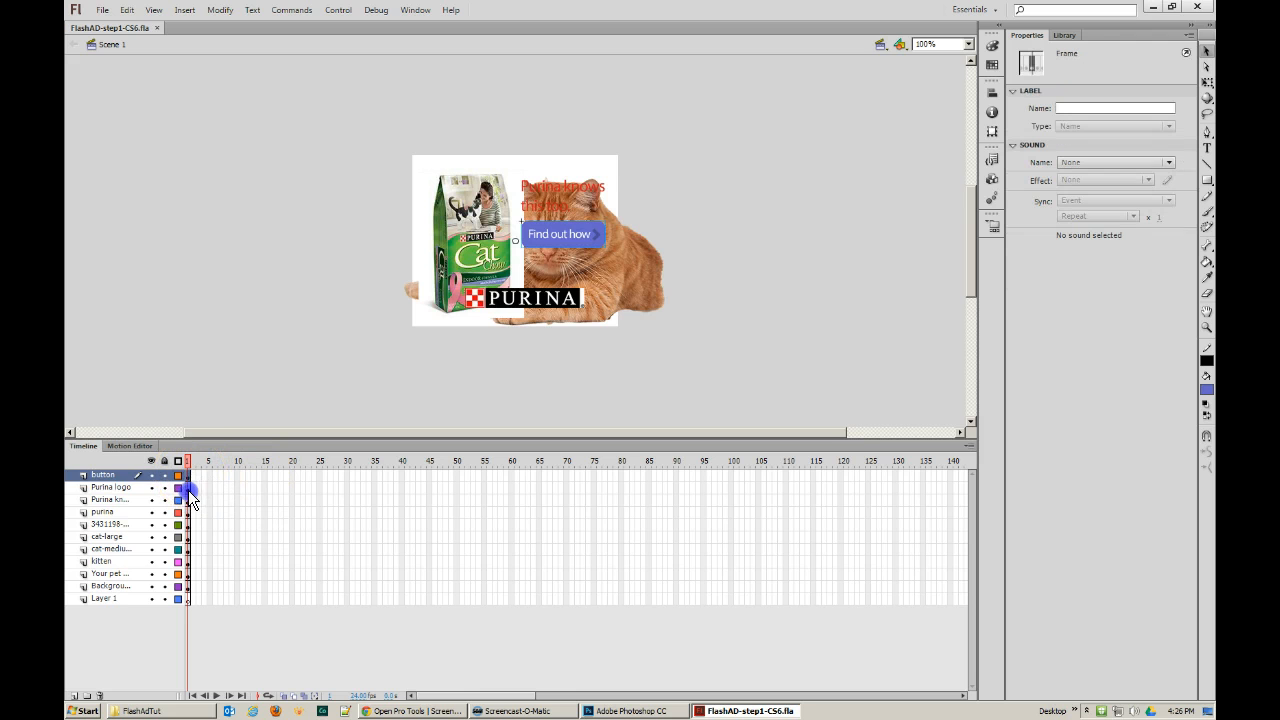
click(188, 489)
click(187, 499)
click(188, 513)
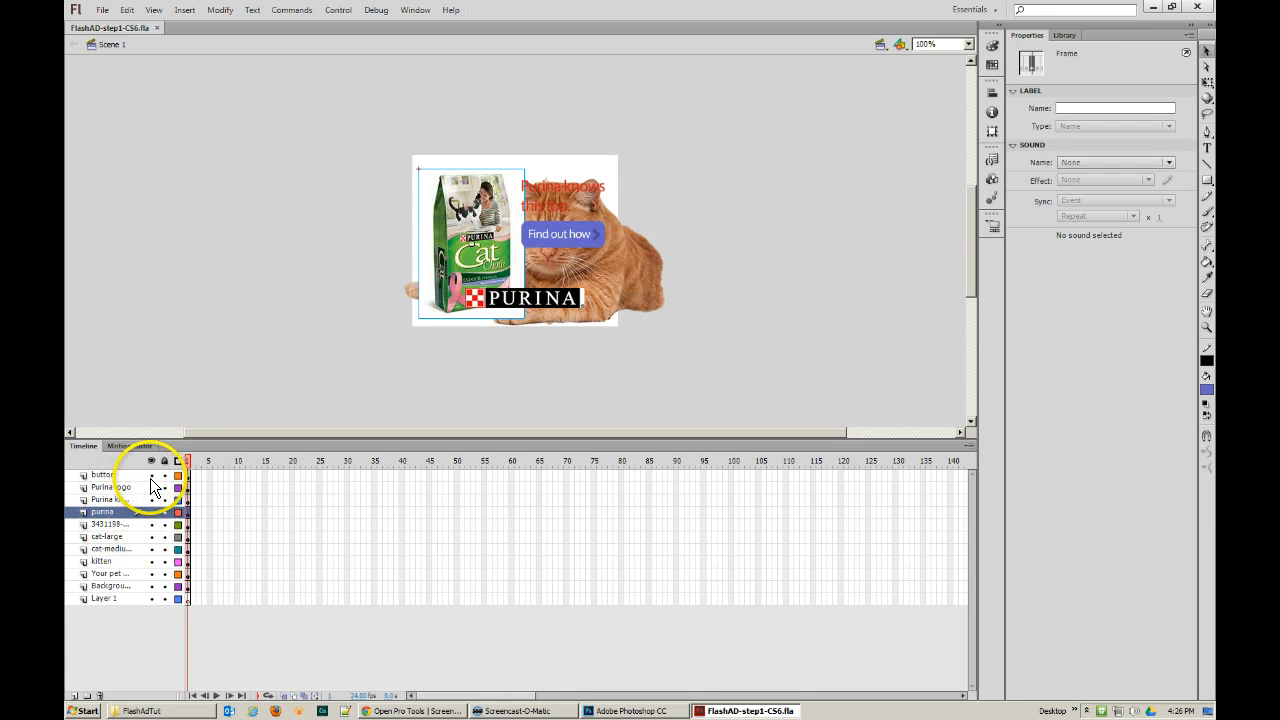
drag(151, 475, 151, 573)
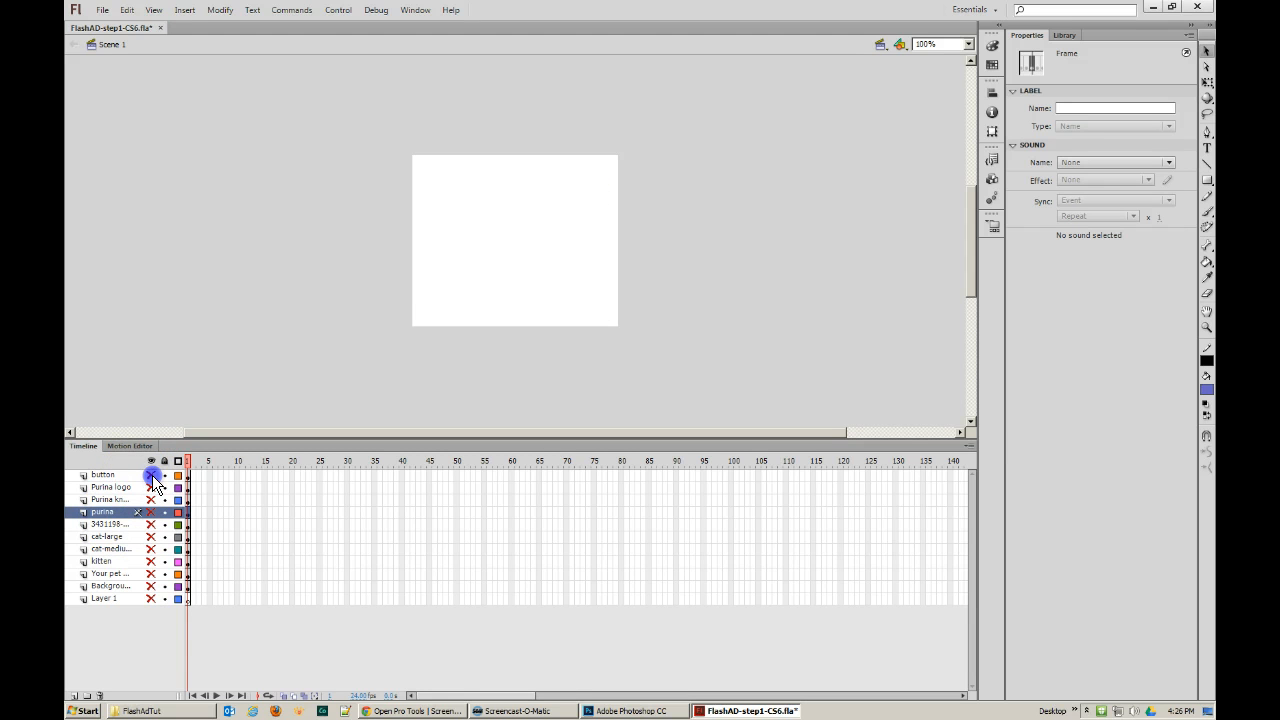
drag(151, 476, 148, 510)
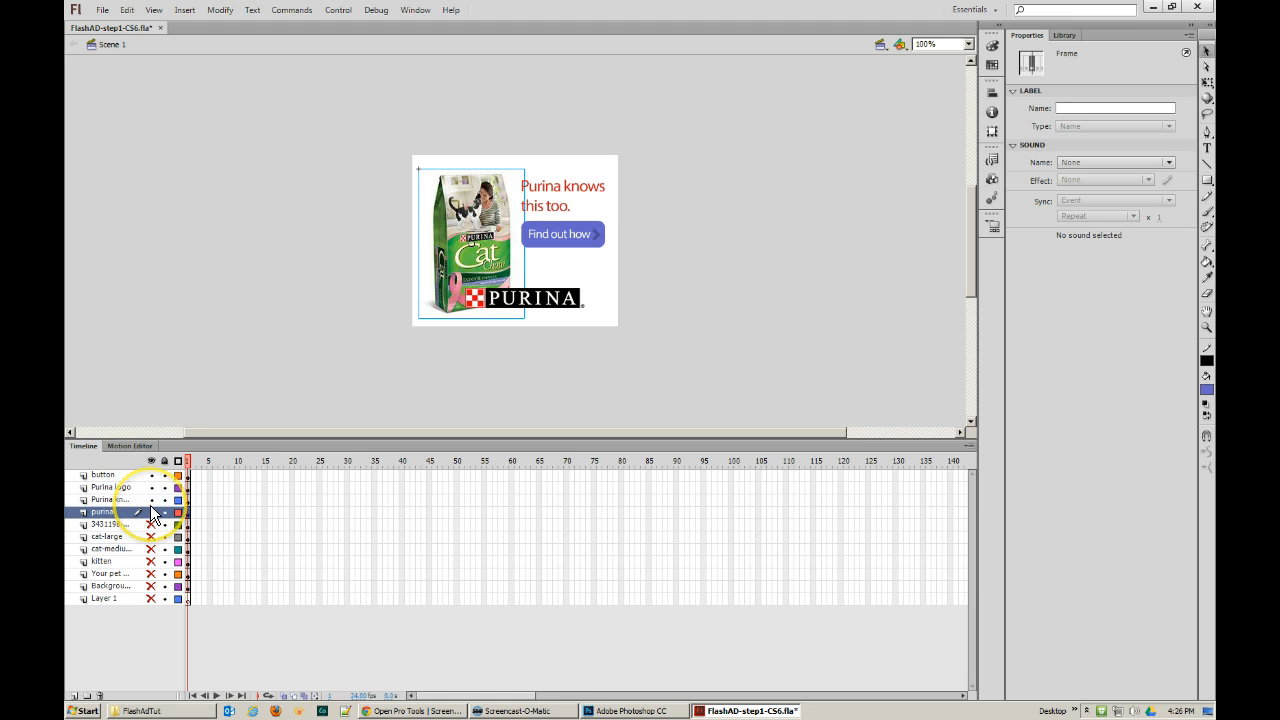
- Move the first keyframes of the four visible layers together to frame 90
click(187, 515)
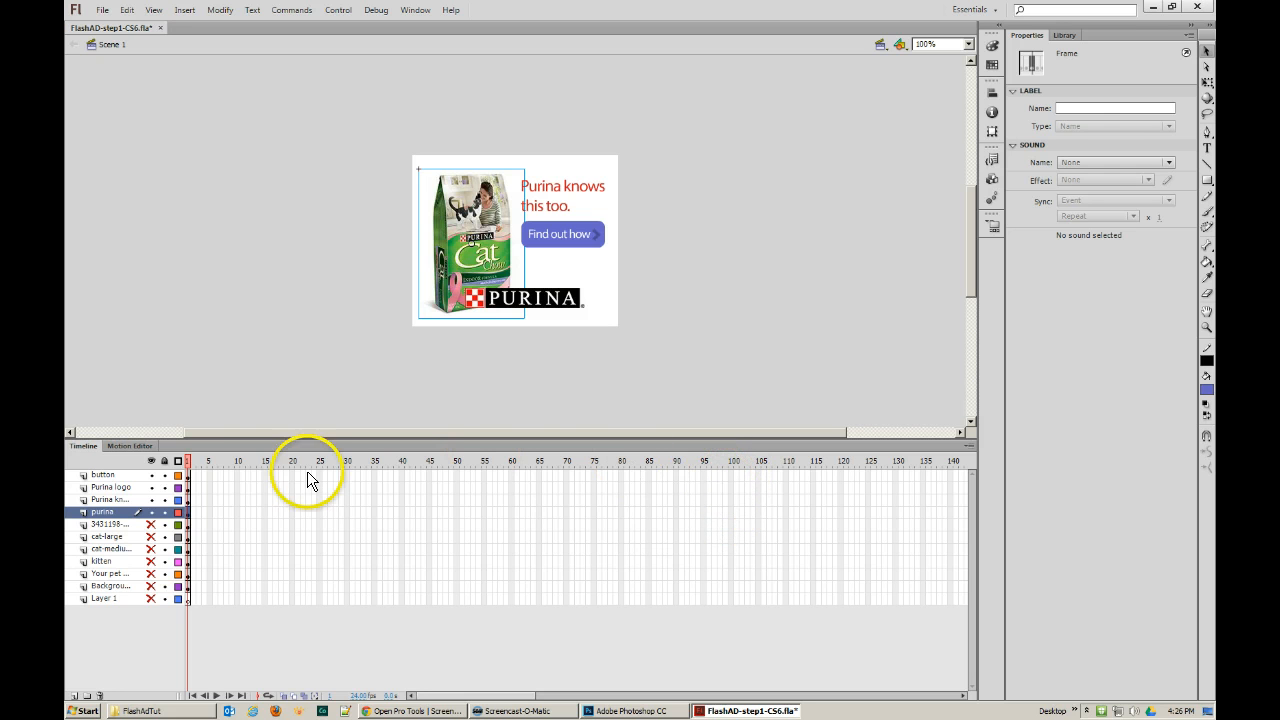
click(188, 475)
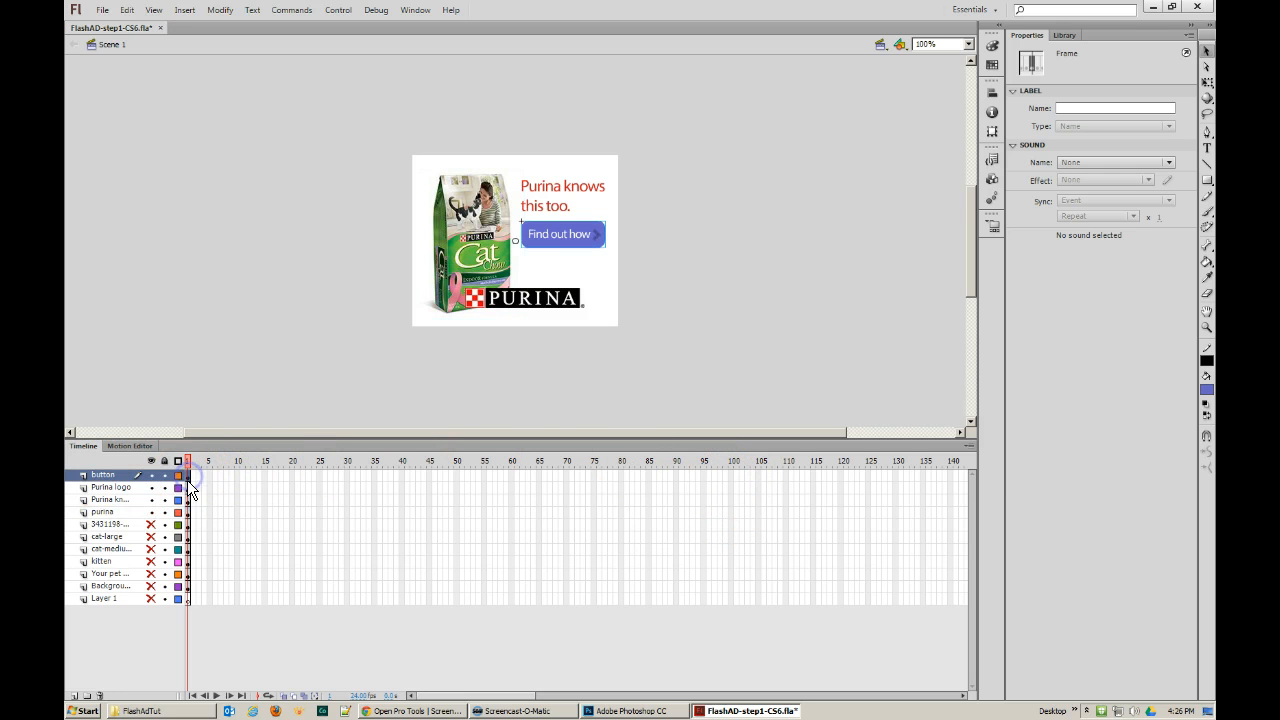
shift+click(189, 515)
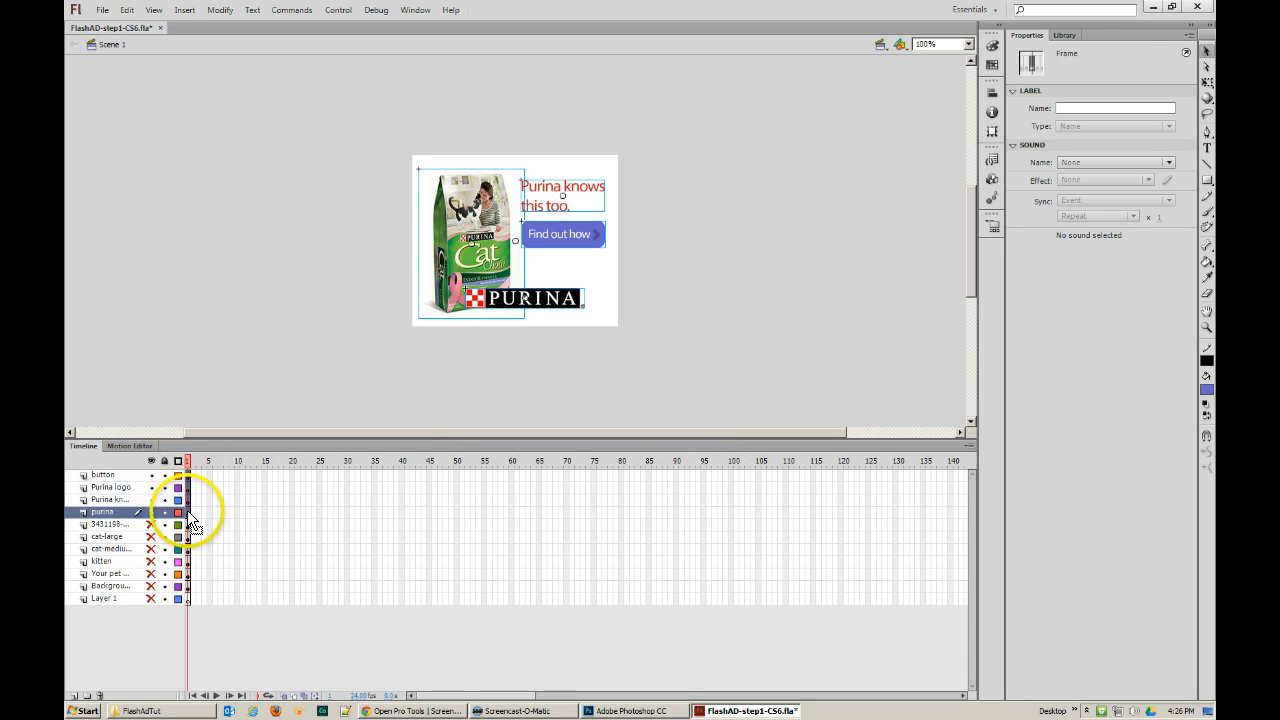
click(187, 475)
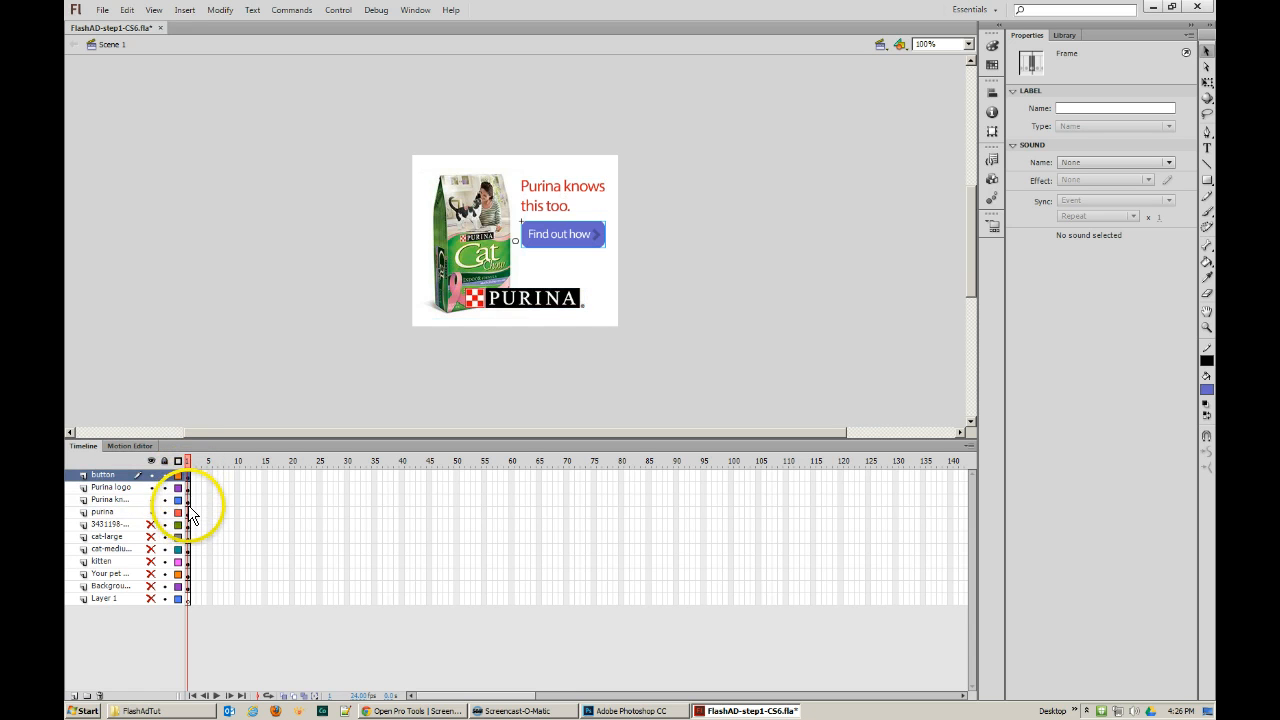
click(189, 513)
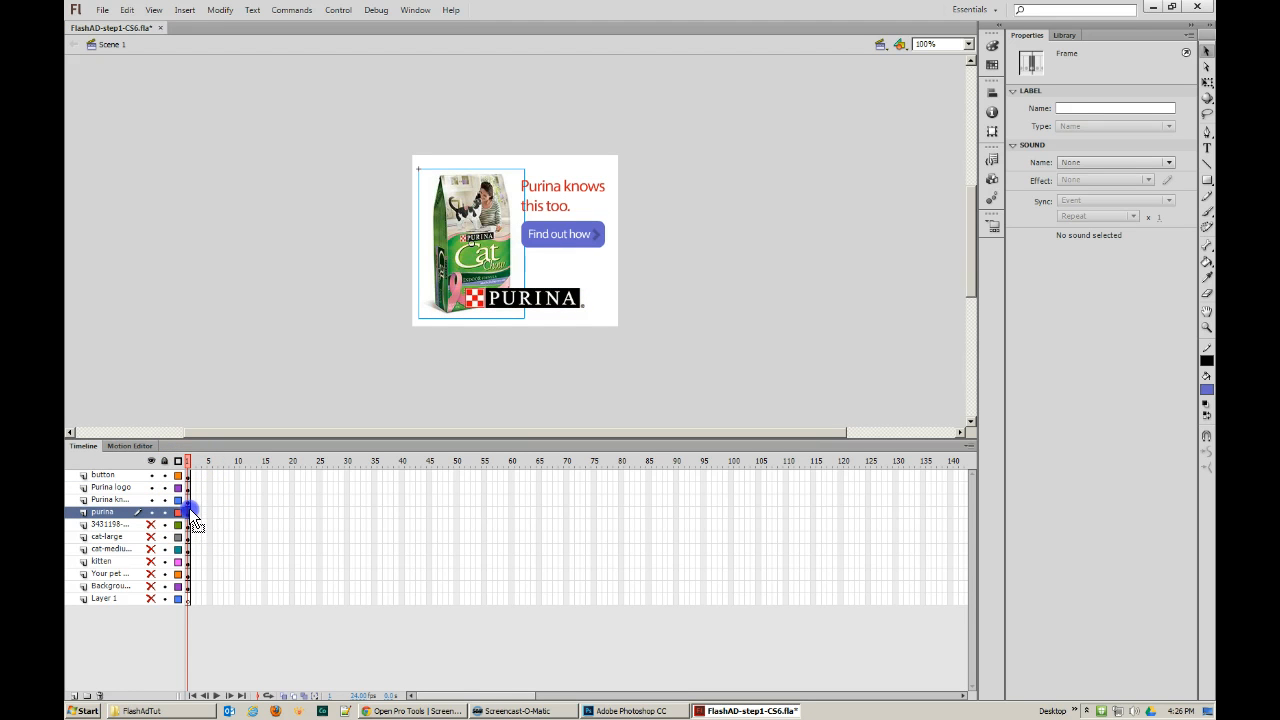
shift+click(189, 483)
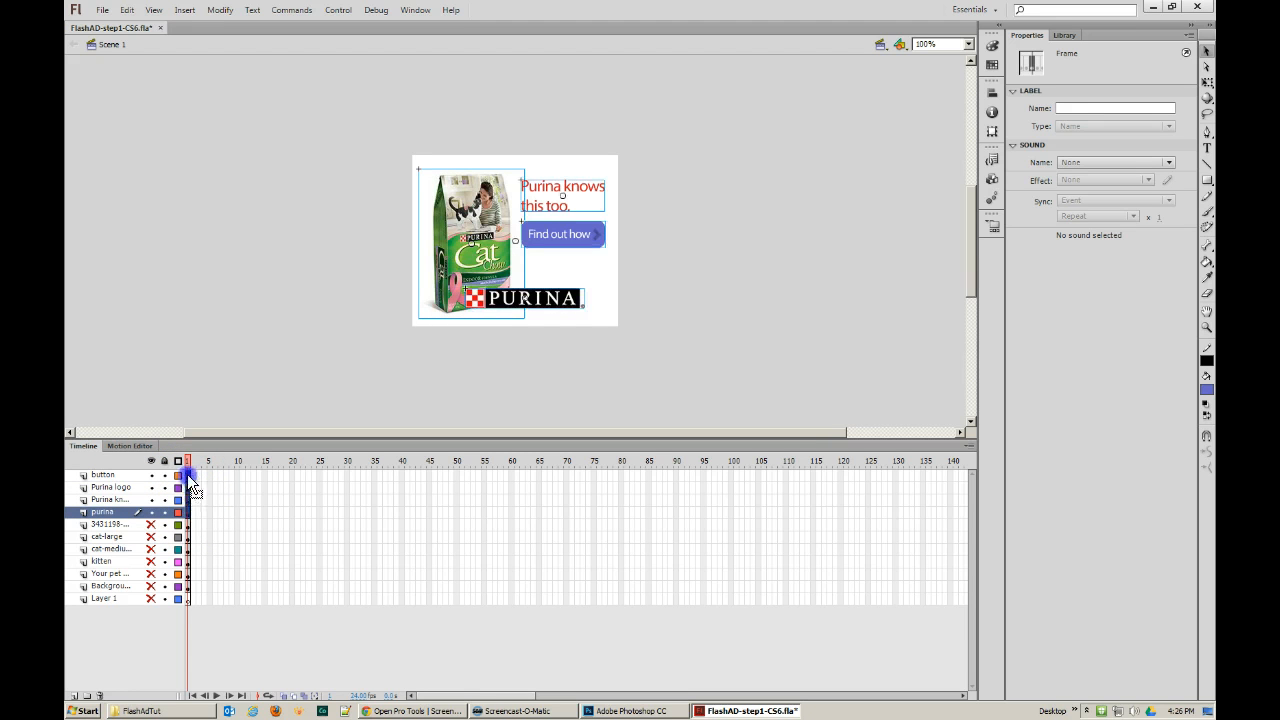
drag(189, 483, 682, 480)
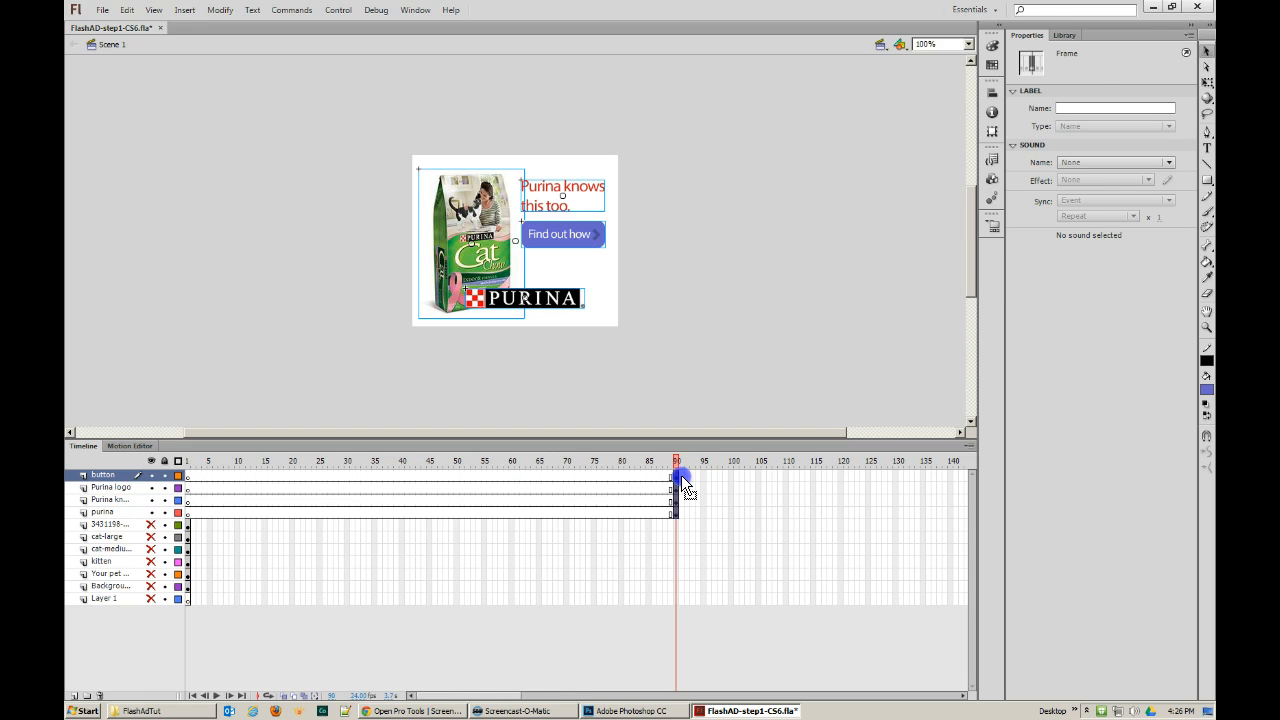
- Insert a keyframe at frame 100 on the button layer
mouse_move(677, 461)
mouse_down()
mouse_move(237, 460)
mouse_move(677, 460)
mouse_up()
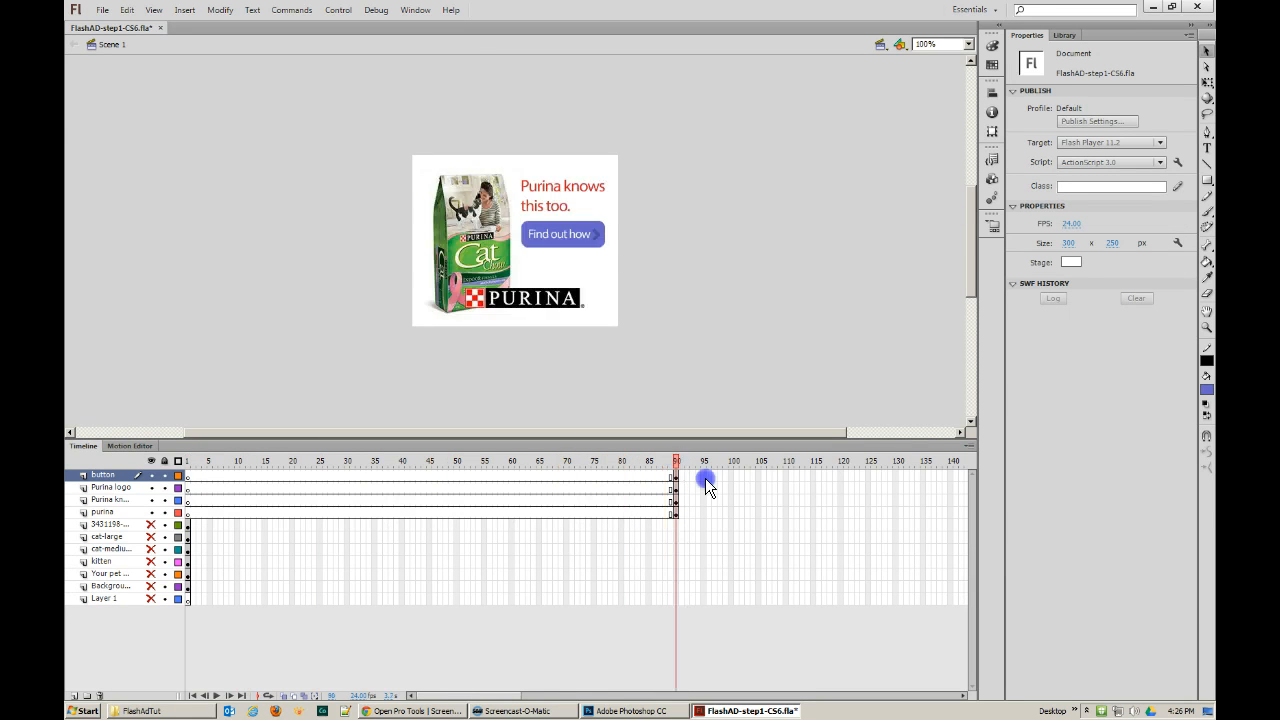
key(Return)
right_click(730, 475)
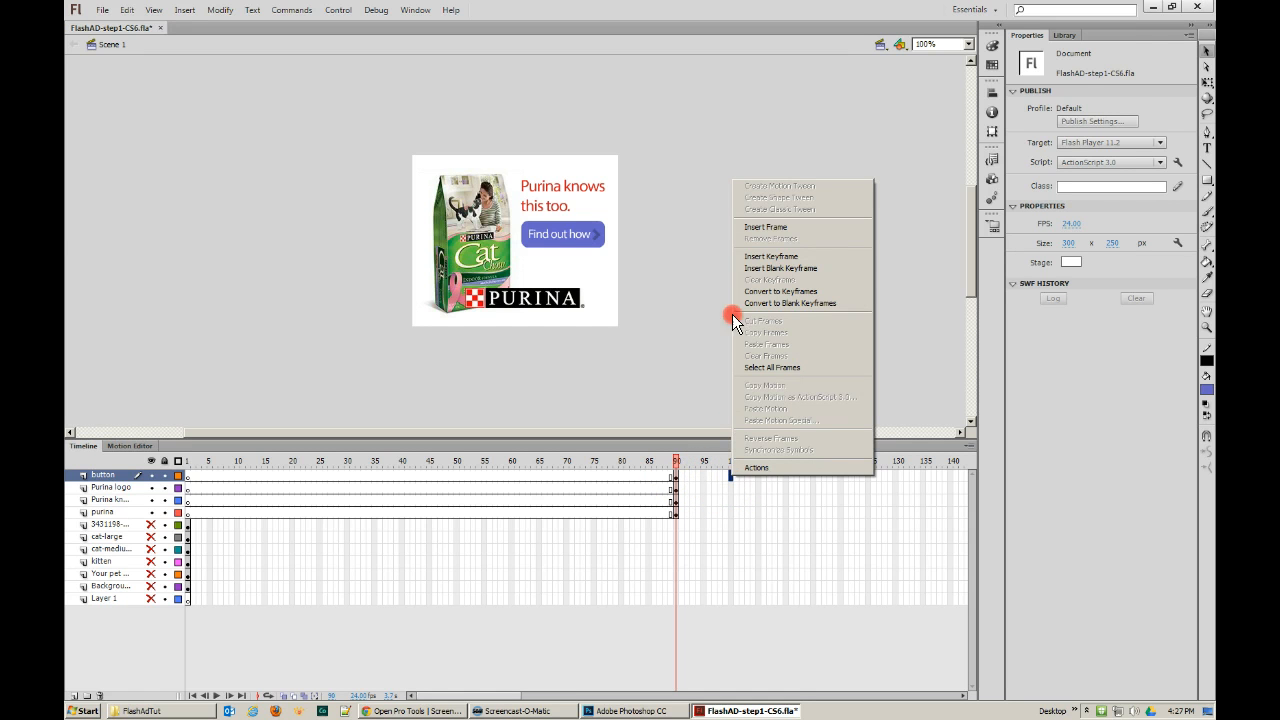
click(759, 265)
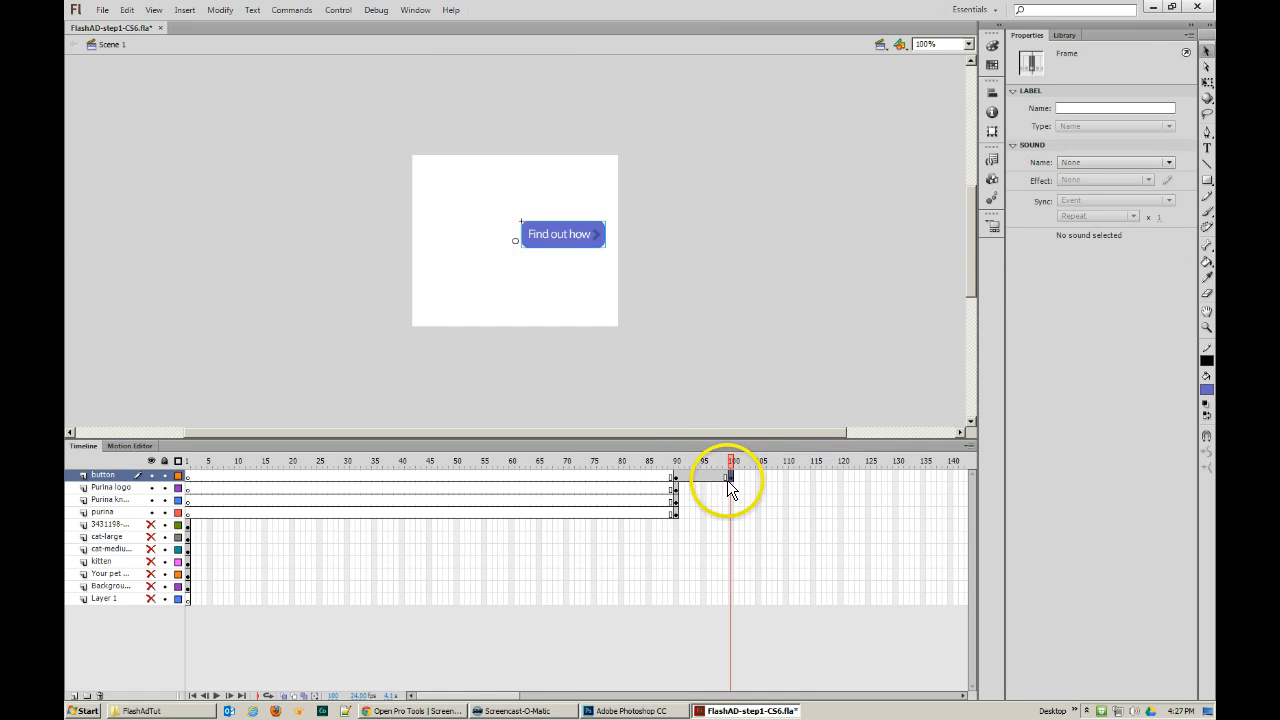
- Duplicate the frame 90 keyframes of the Purina logo, "Purina knows" text and purina layers to frame 100
click(675, 489)
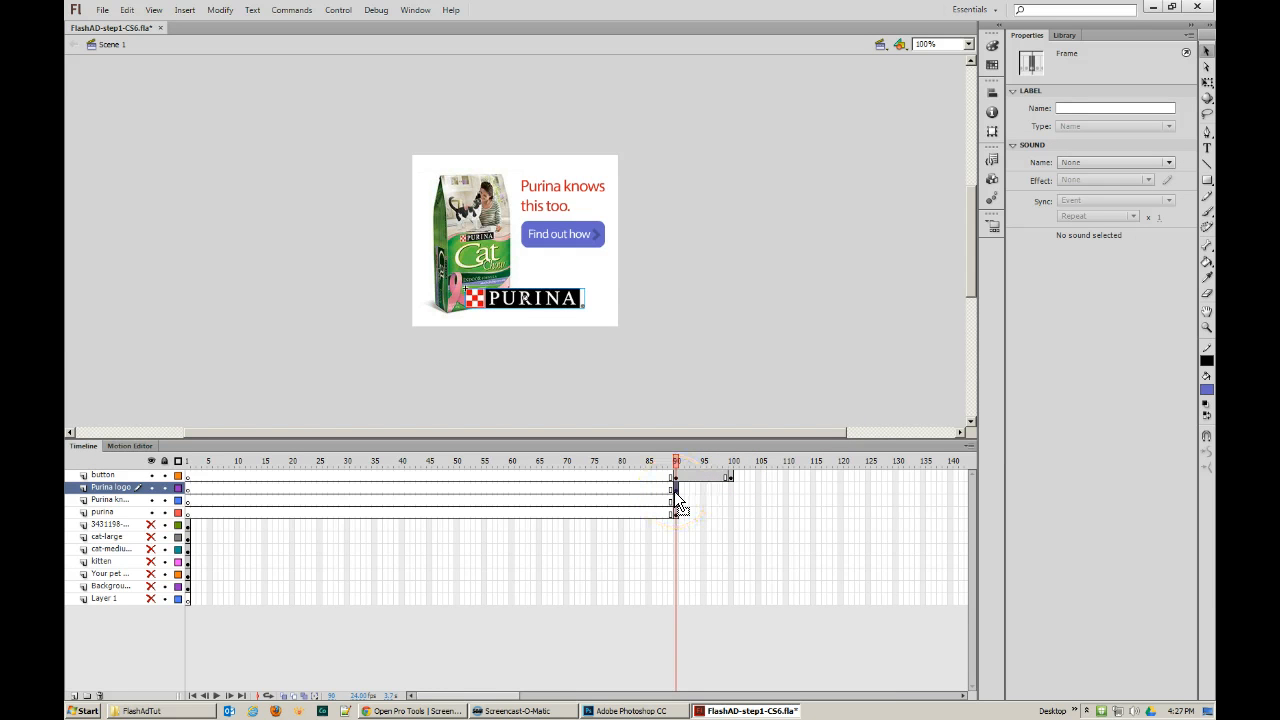
drag(676, 490, 731, 486)
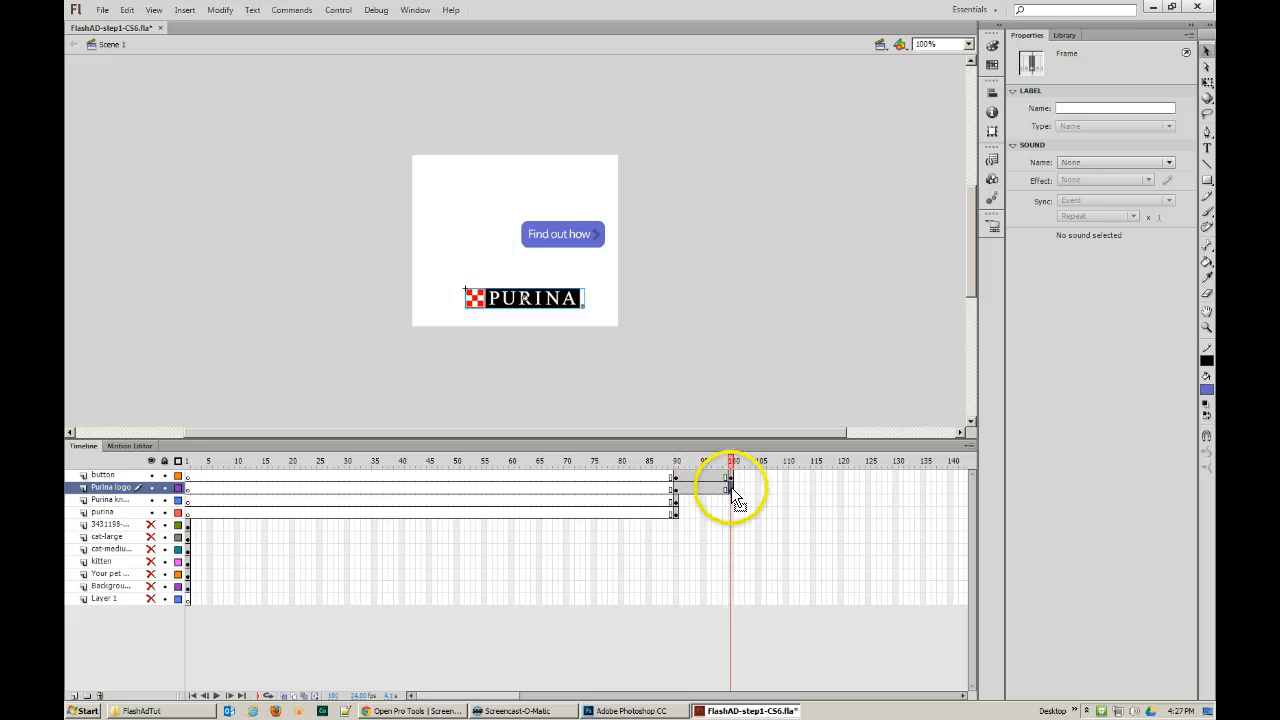
click(671, 501)
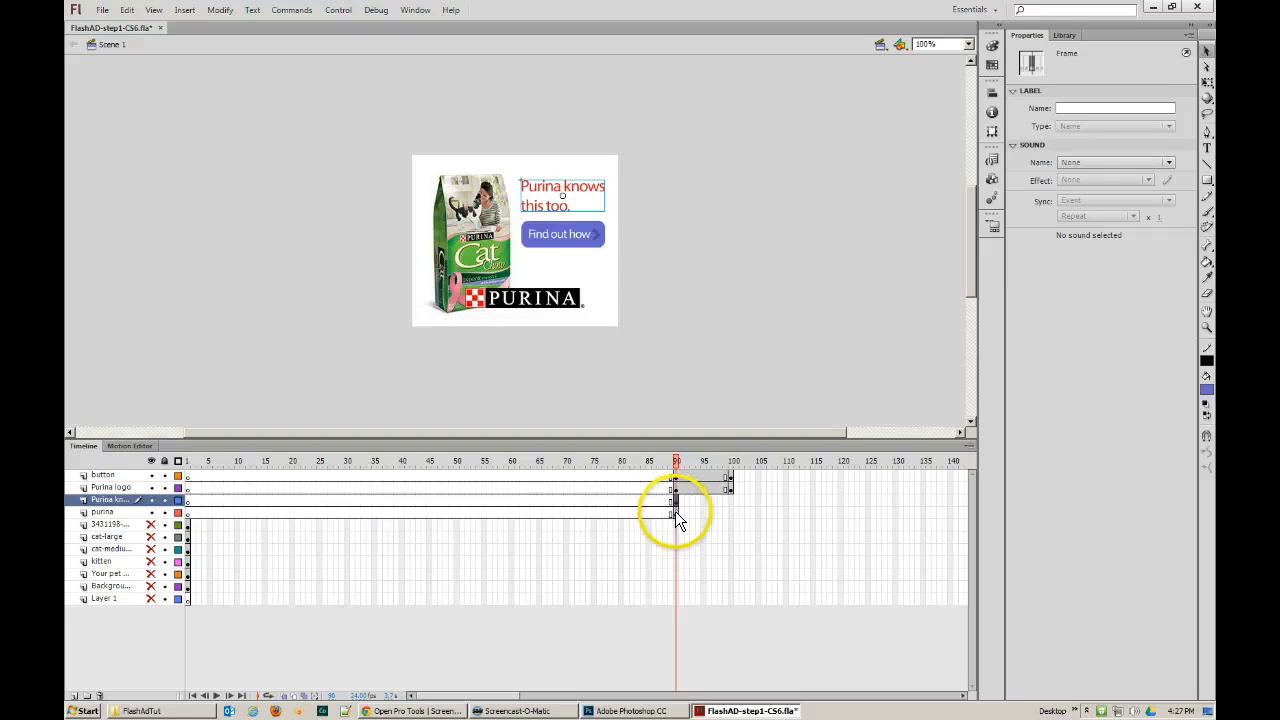
click(675, 512)
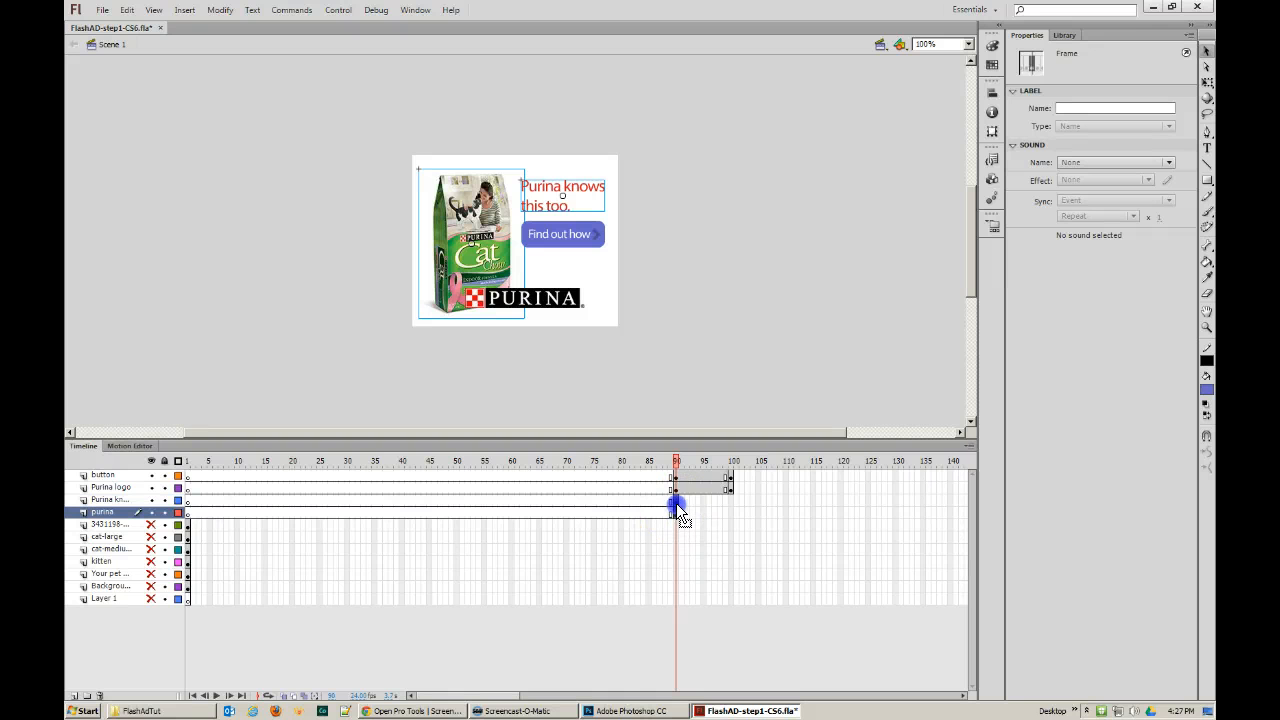
drag(676, 503, 677, 517)
click(677, 503)
click(677, 513)
drag(676, 513, 732, 466)
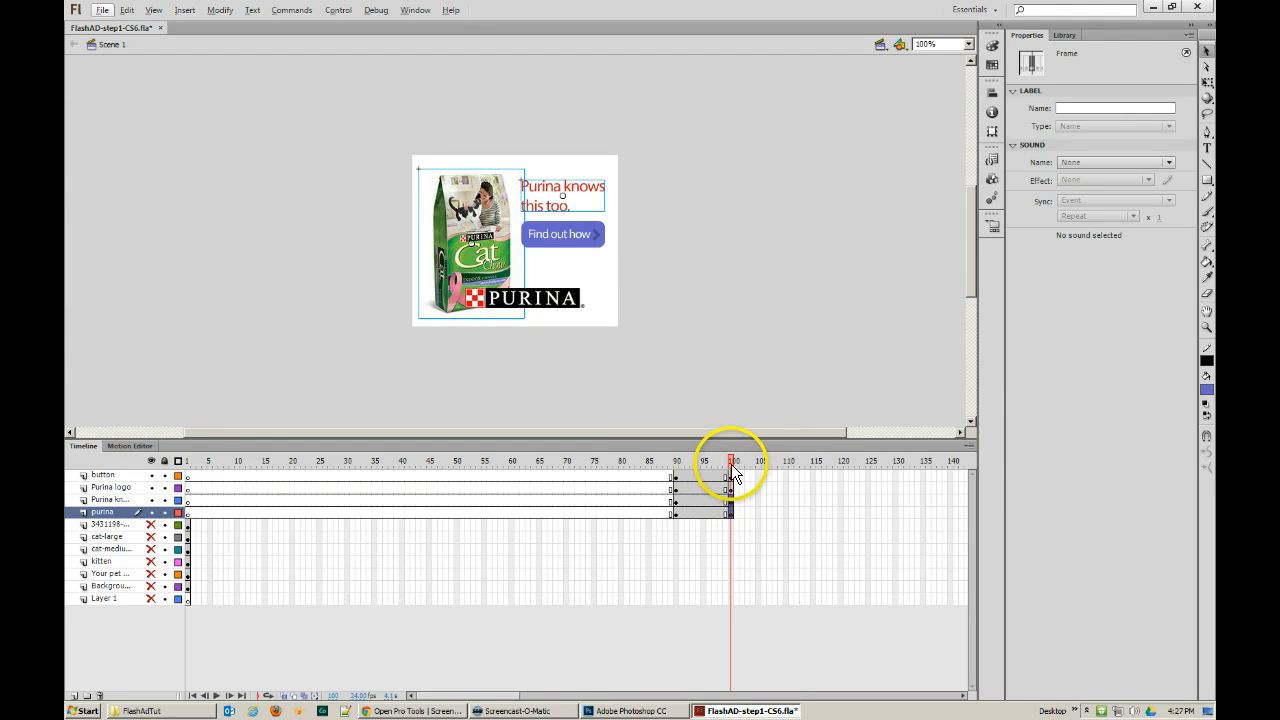
- At frame 90, select the button, logo, cat food bag and text together and shift them horizontally to X 81
click(683, 470)
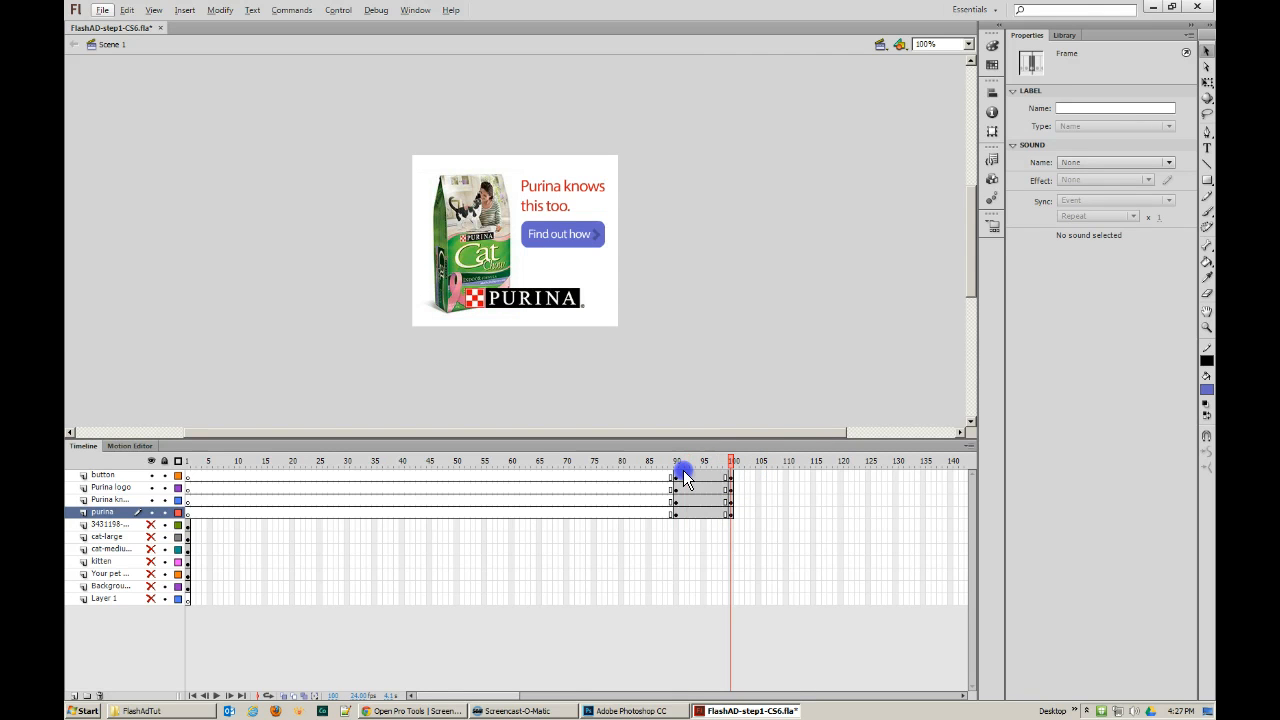
click(730, 476)
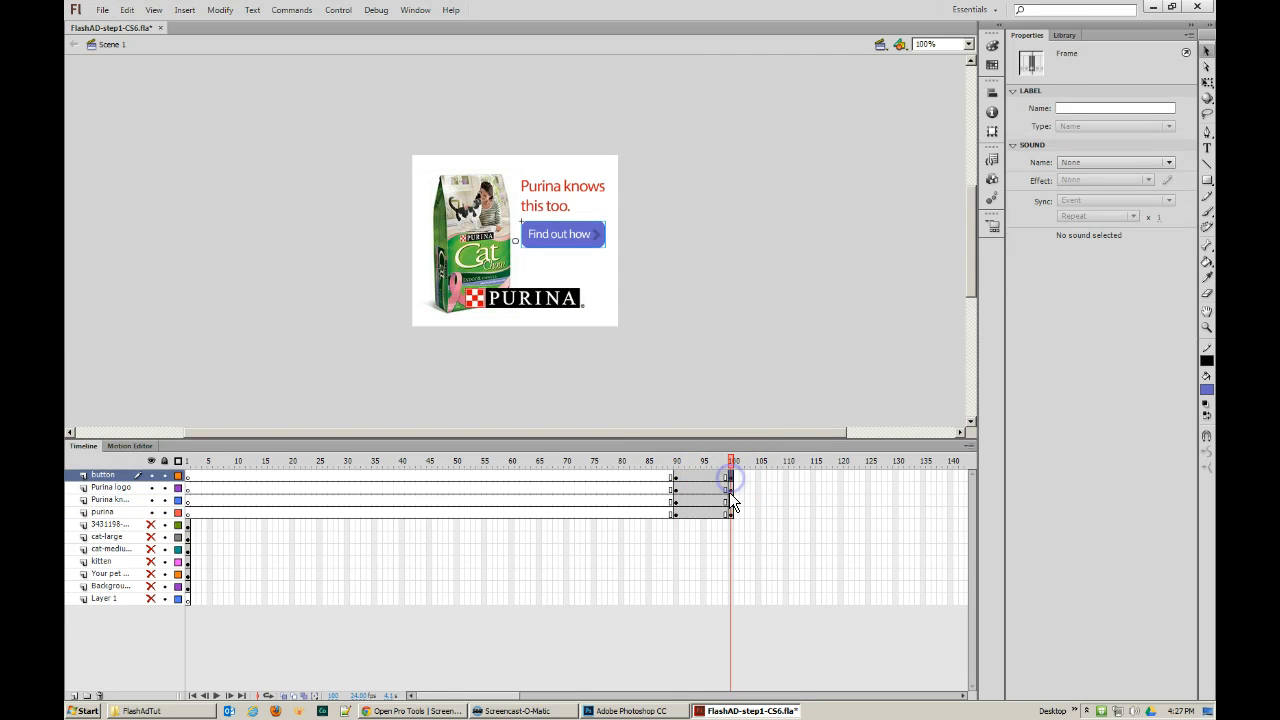
click(729, 512)
click(728, 461)
click(676, 461)
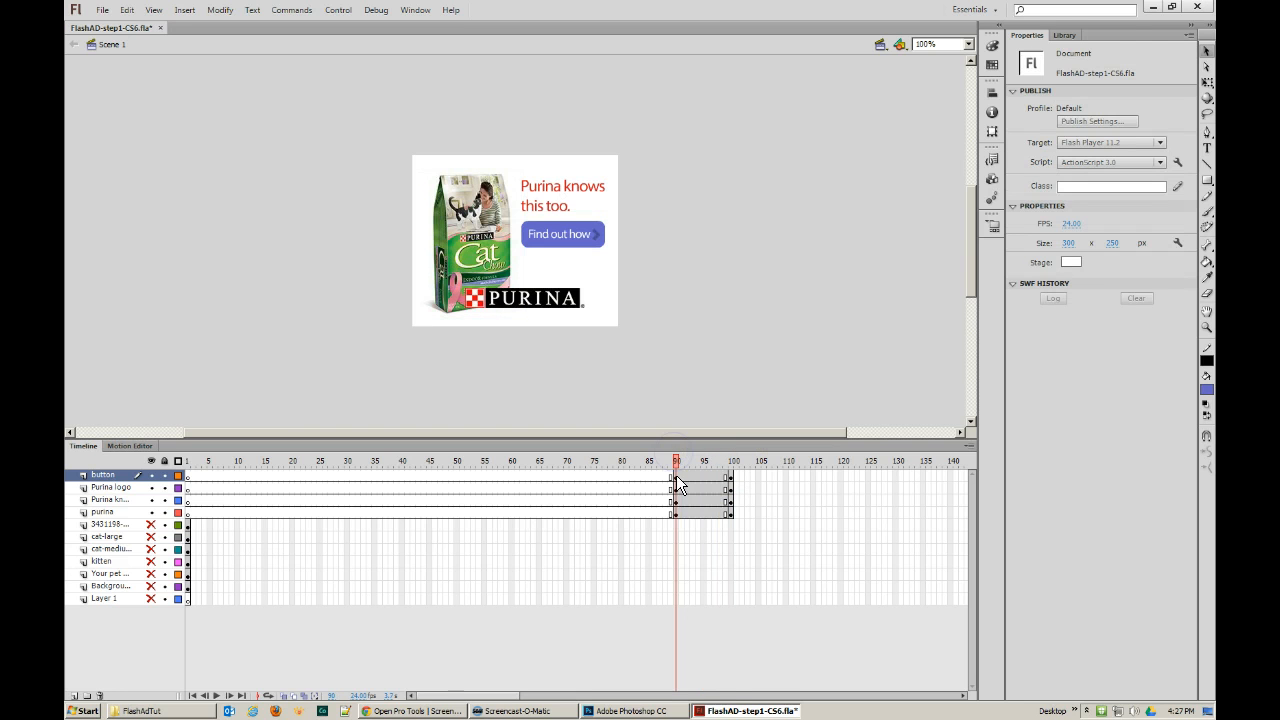
click(565, 234)
click(562, 205)
click(557, 237)
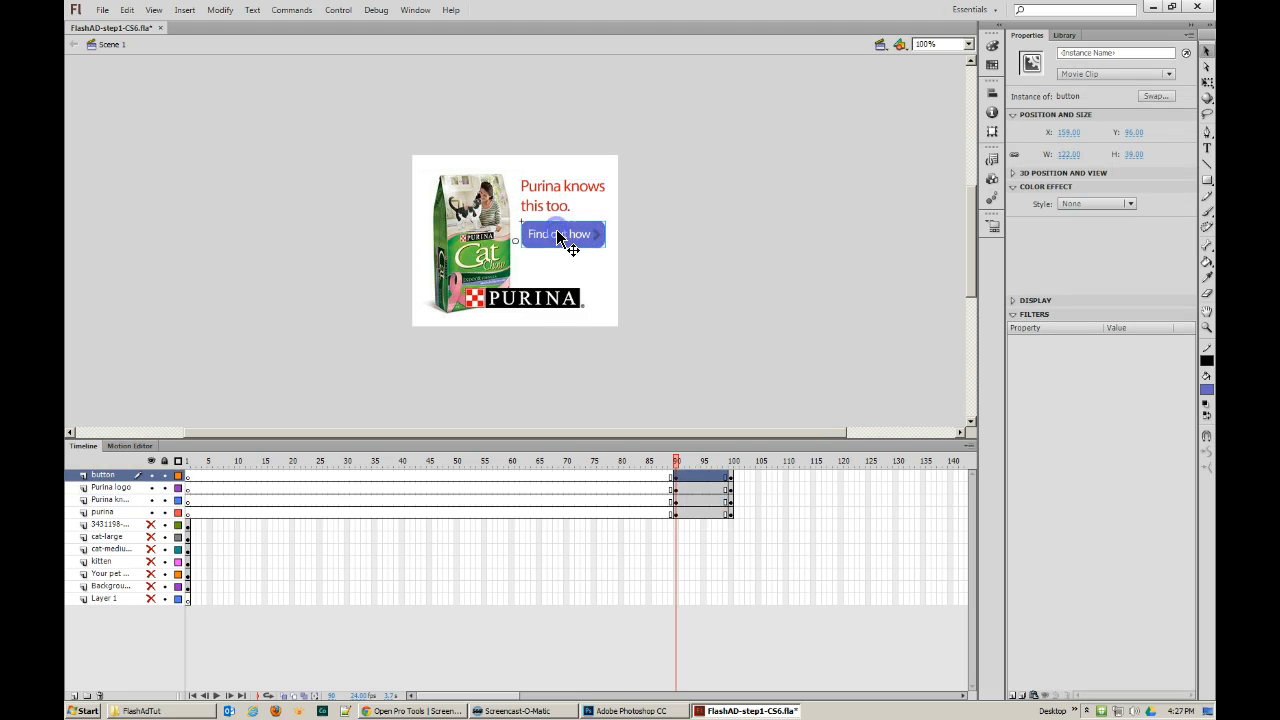
click(558, 300)
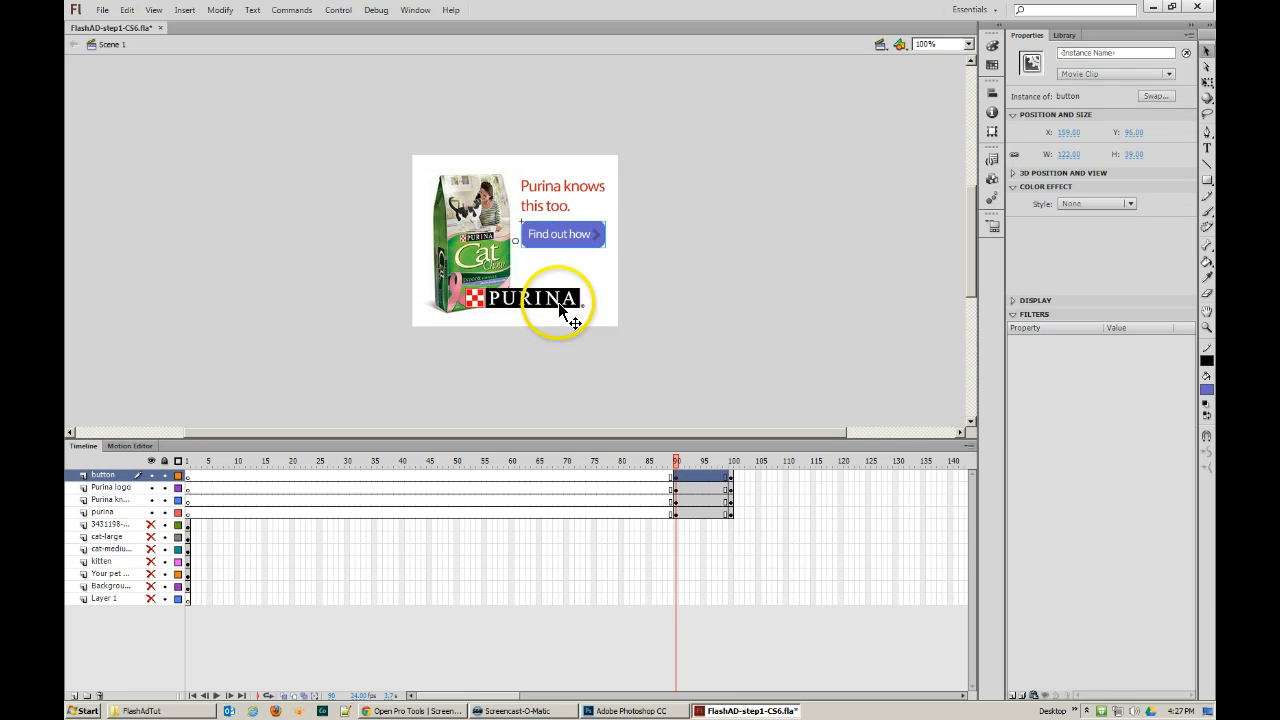
shift+click(457, 271)
shift+click(556, 205)
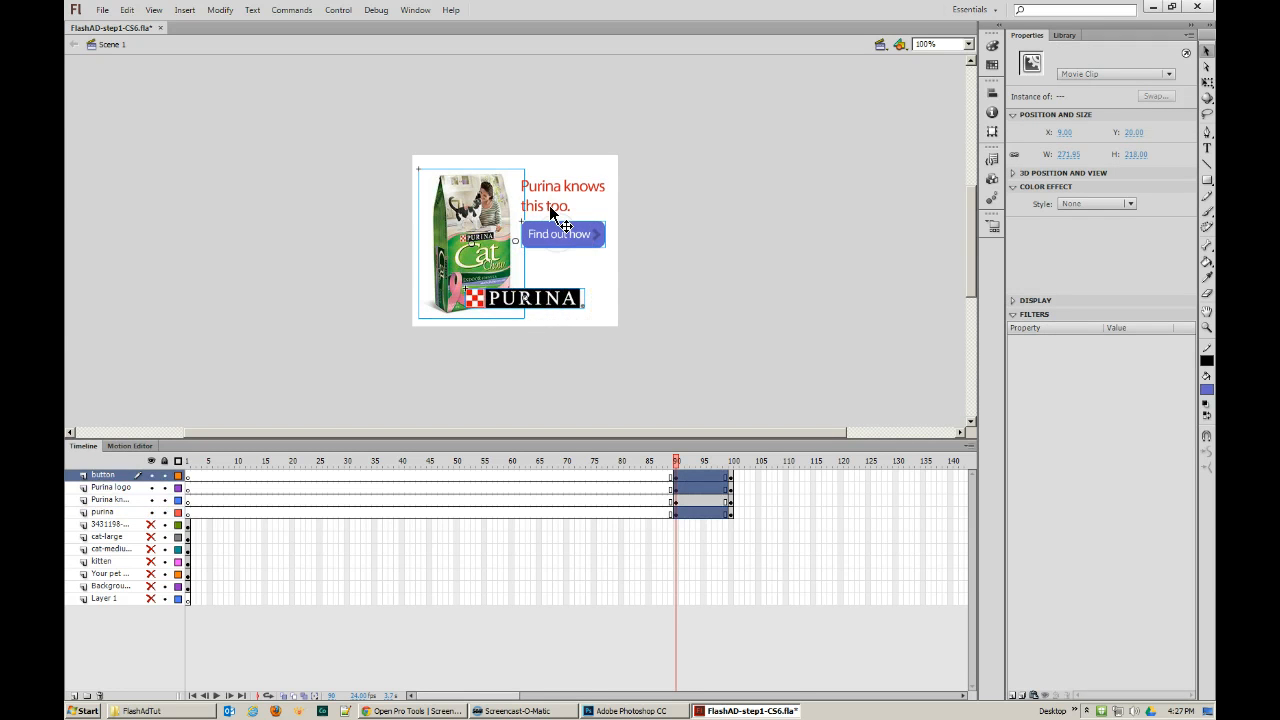
drag(551, 208, 617, 261)
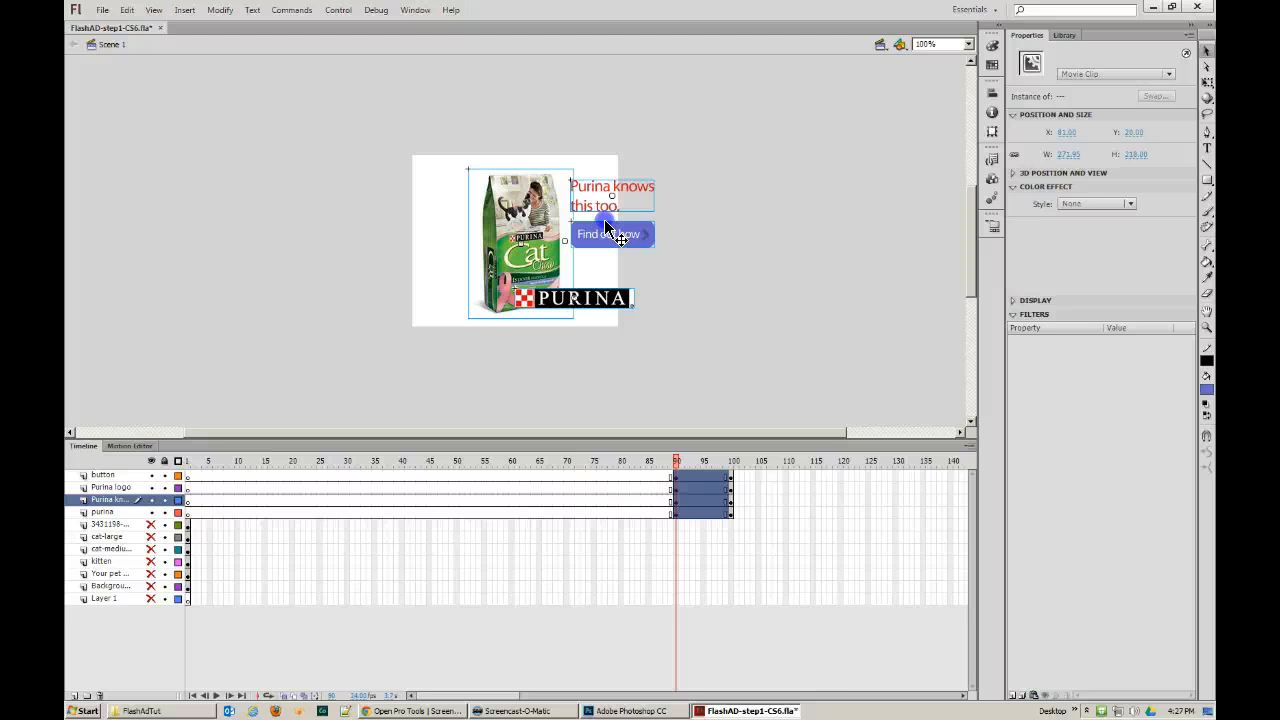
- Apply an Alpha color effect of 0% to the four selected elements at frame 90
click(1066, 203)
click(1076, 262)
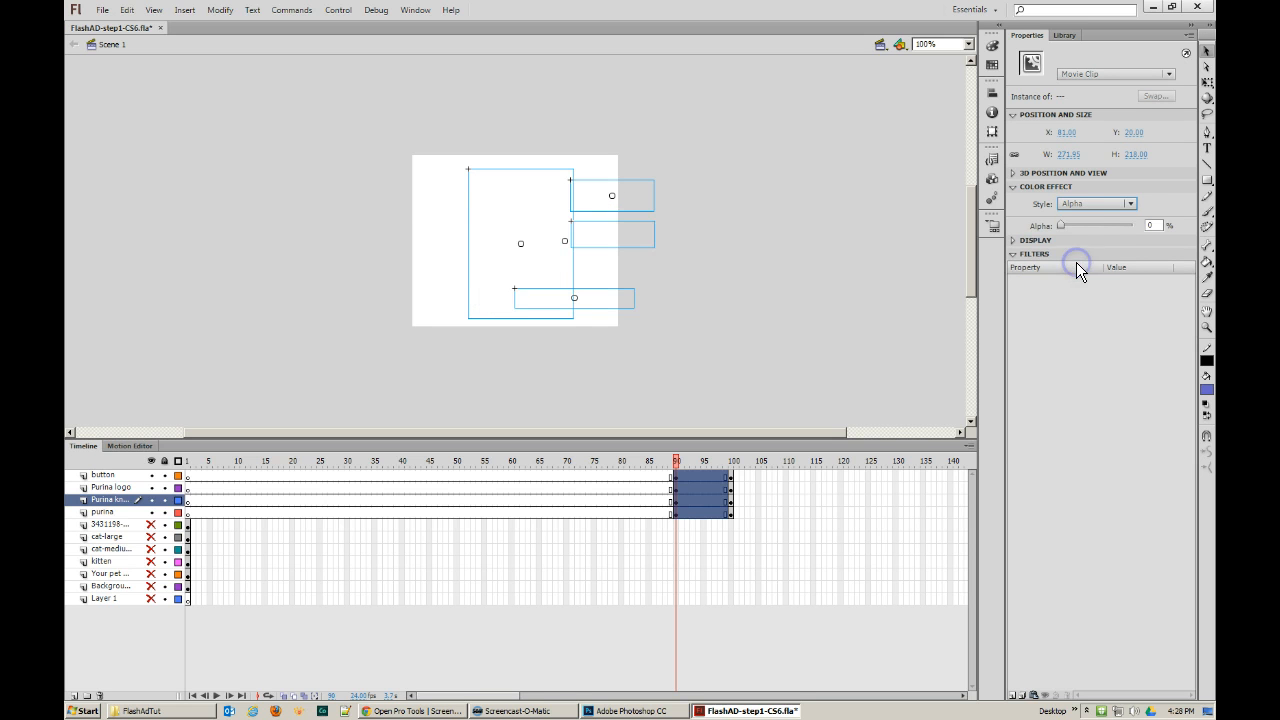
drag(1061, 225, 1023, 222)
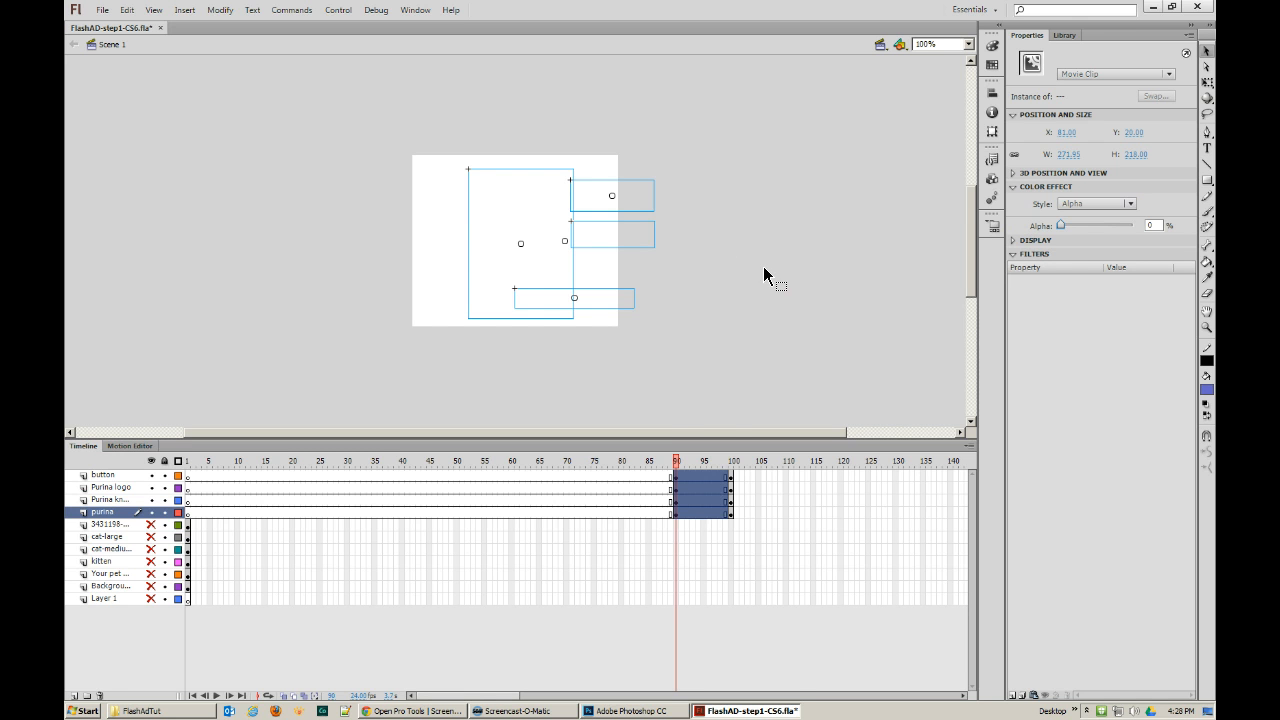
- Create classic tweens between frames 90 and 100 on the four visible layers
click(698, 481)
right_click(706, 511)
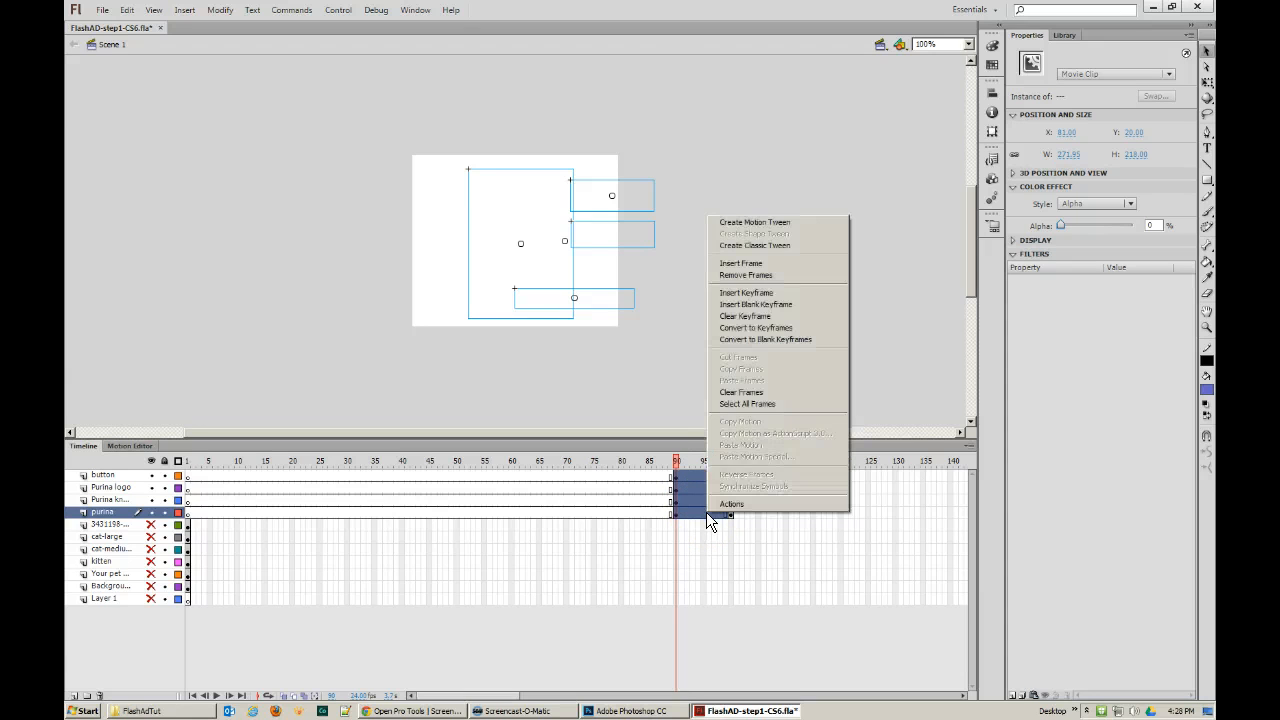
click(757, 246)
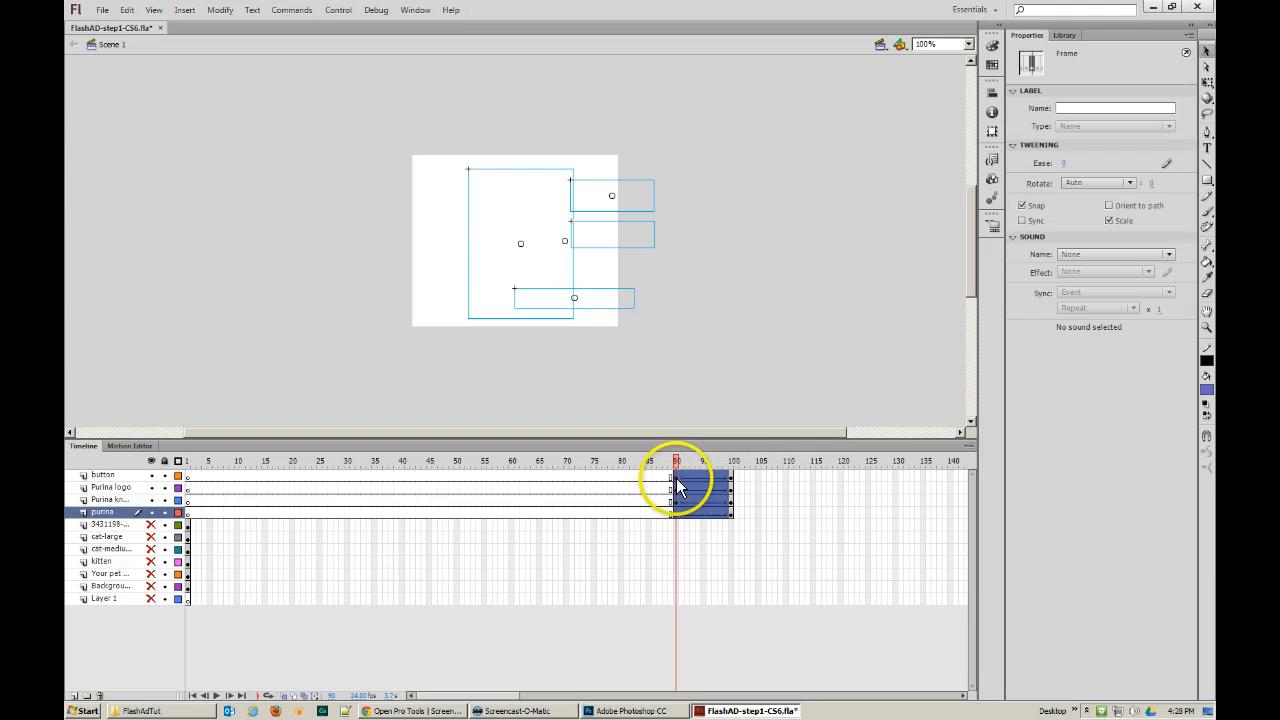
- Shift the Purina logo tween so it starts at frame 86 and ends at frame 97
mouse_move(677, 465)
mouse_down()
mouse_move(712, 464)
mouse_move(676, 466)
mouse_move(710, 473)
mouse_move(681, 476)
mouse_move(676, 490)
mouse_up()
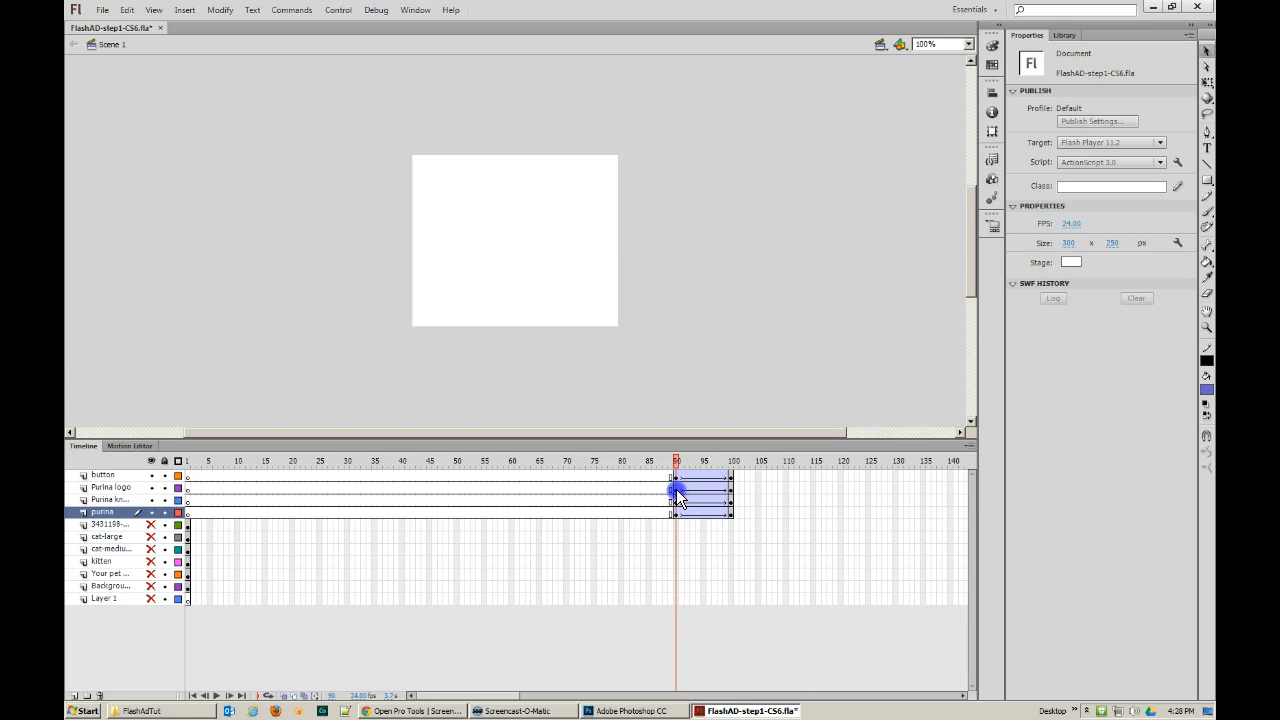
drag(676, 490, 648, 490)
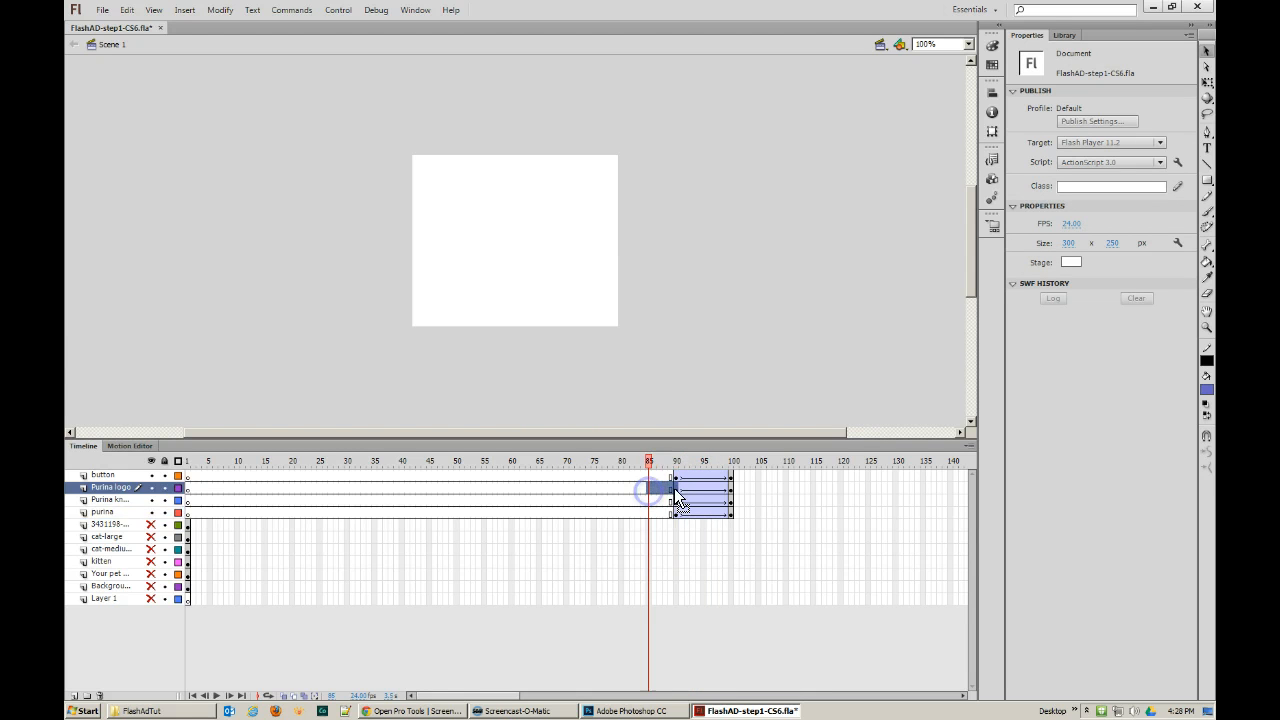
click(674, 491)
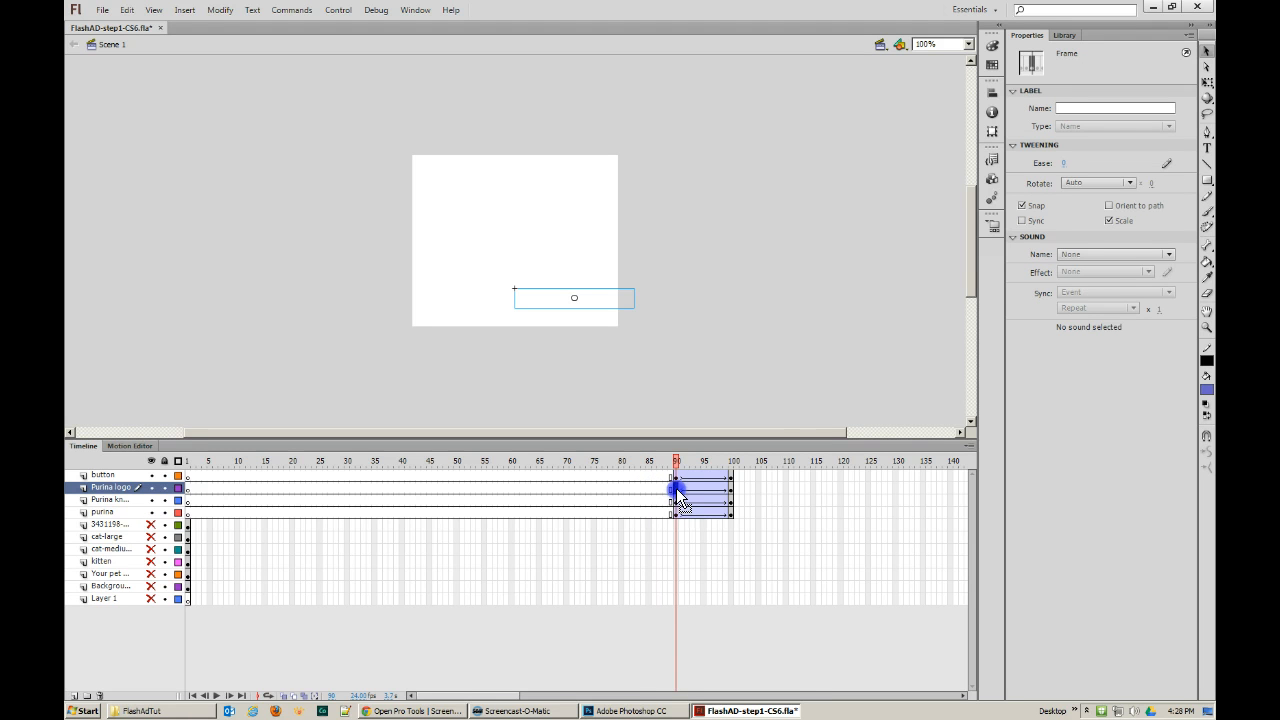
drag(676, 490, 652, 490)
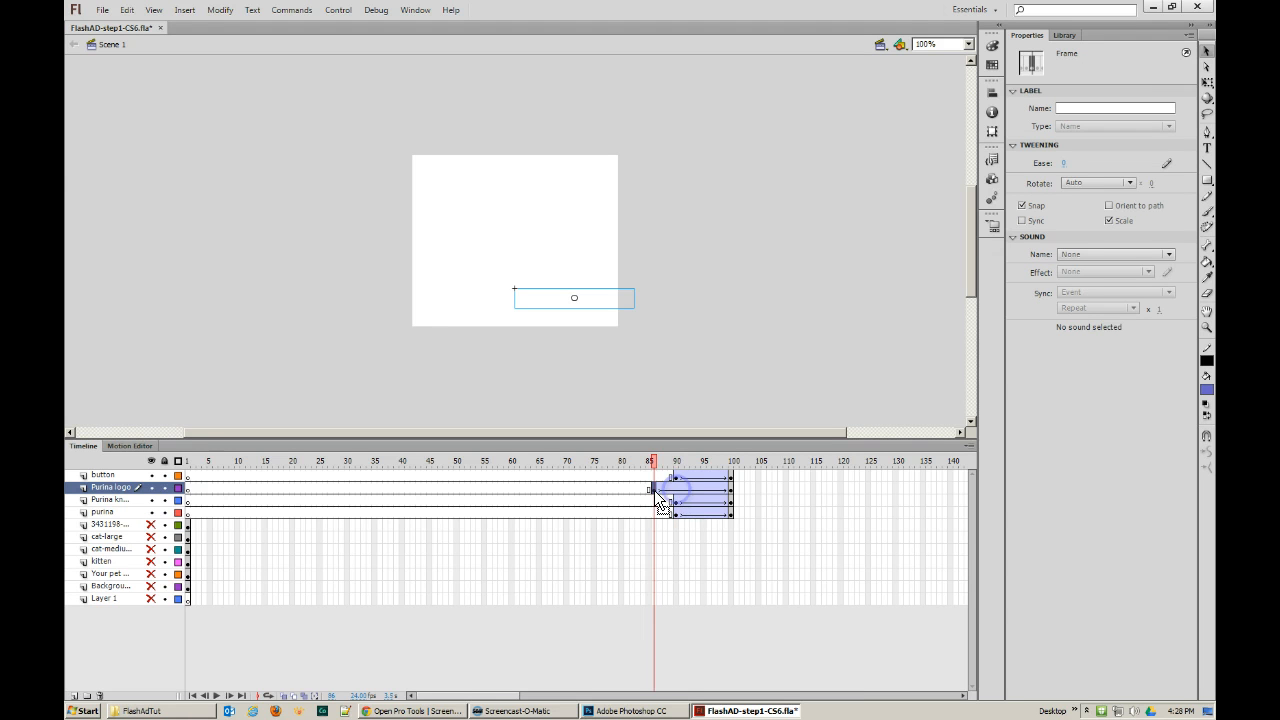
click(730, 489)
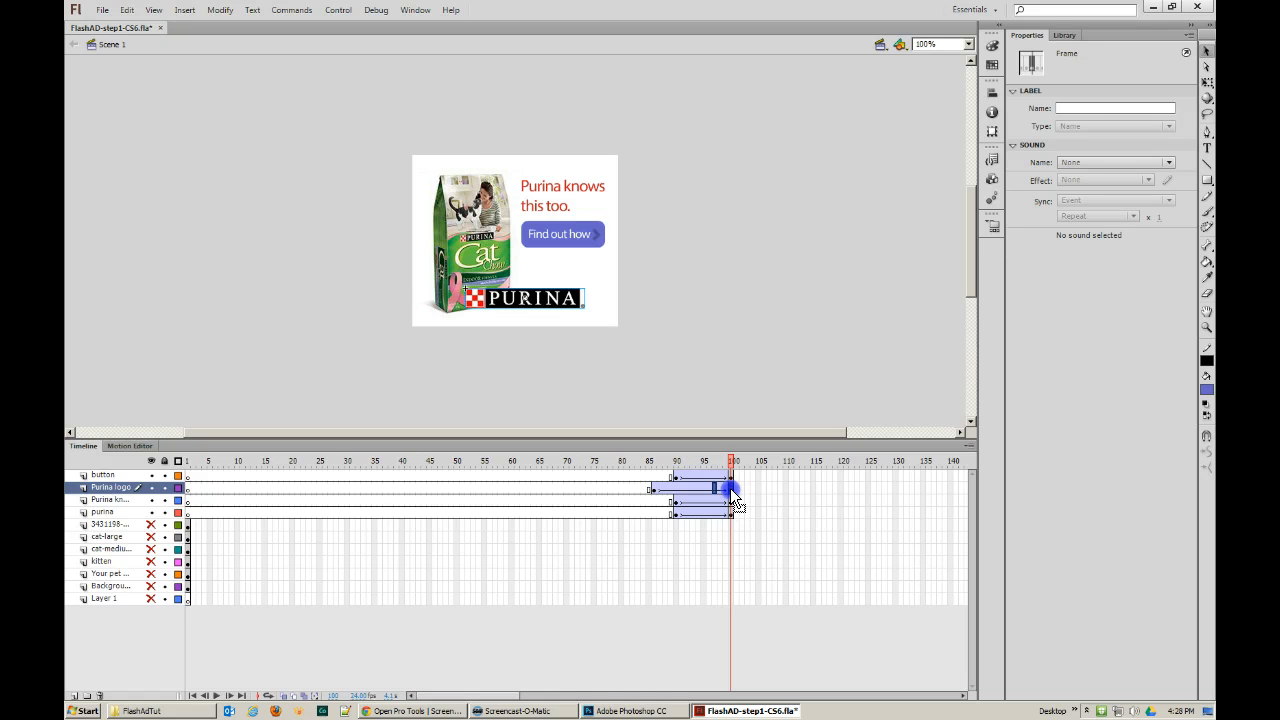
mouse_move(730, 488)
mouse_down()
mouse_move(711, 505)
mouse_move(712, 462)
mouse_move(648, 471)
mouse_move(647, 487)
mouse_move(726, 482)
mouse_up()
key(.)
key(.)
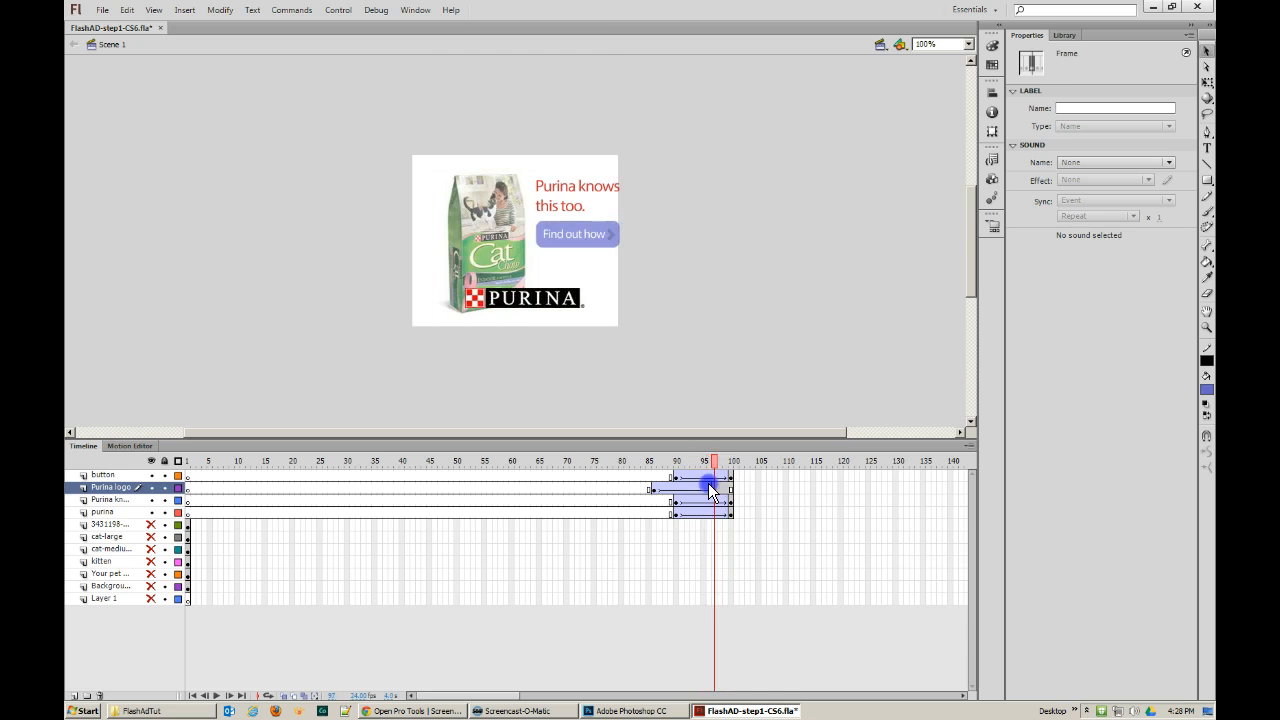
- Retime the "Purina knows" text tween to run from frame 84 to frame 95 and preview it
click(677, 499)
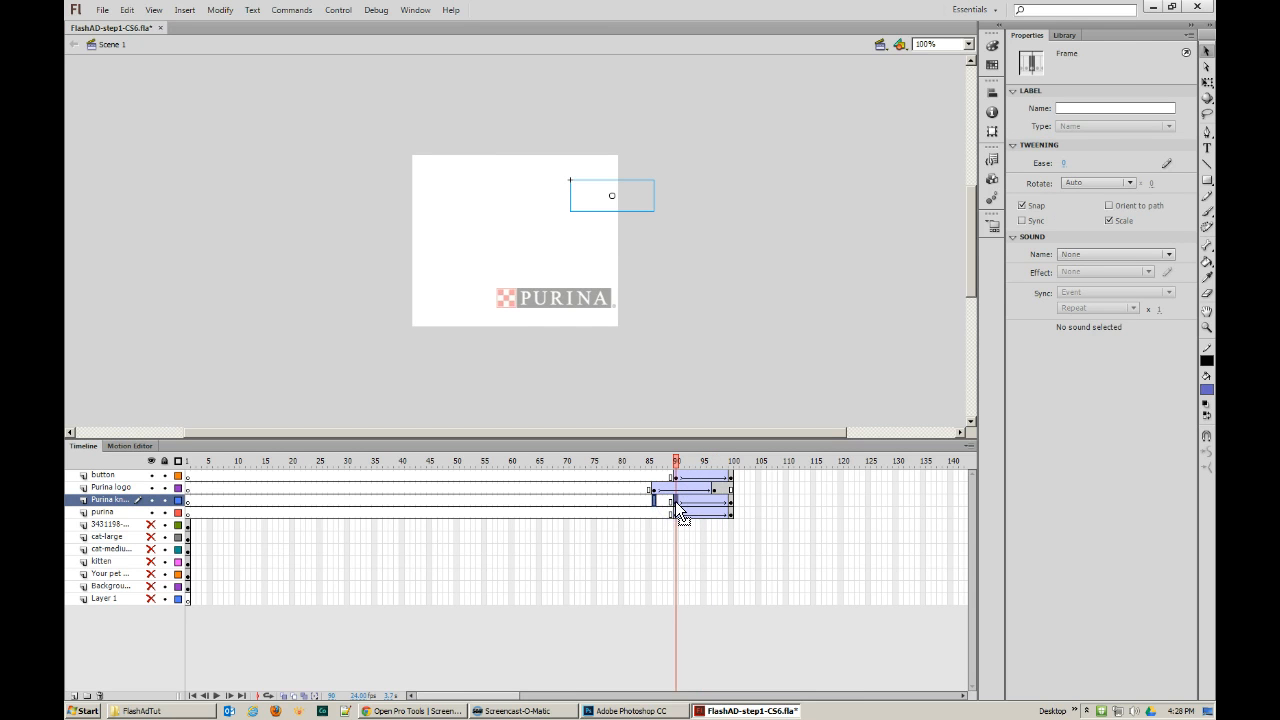
mouse_move(675, 501)
mouse_down()
mouse_move(655, 504)
mouse_move(731, 502)
mouse_move(666, 512)
mouse_up()
click(731, 502)
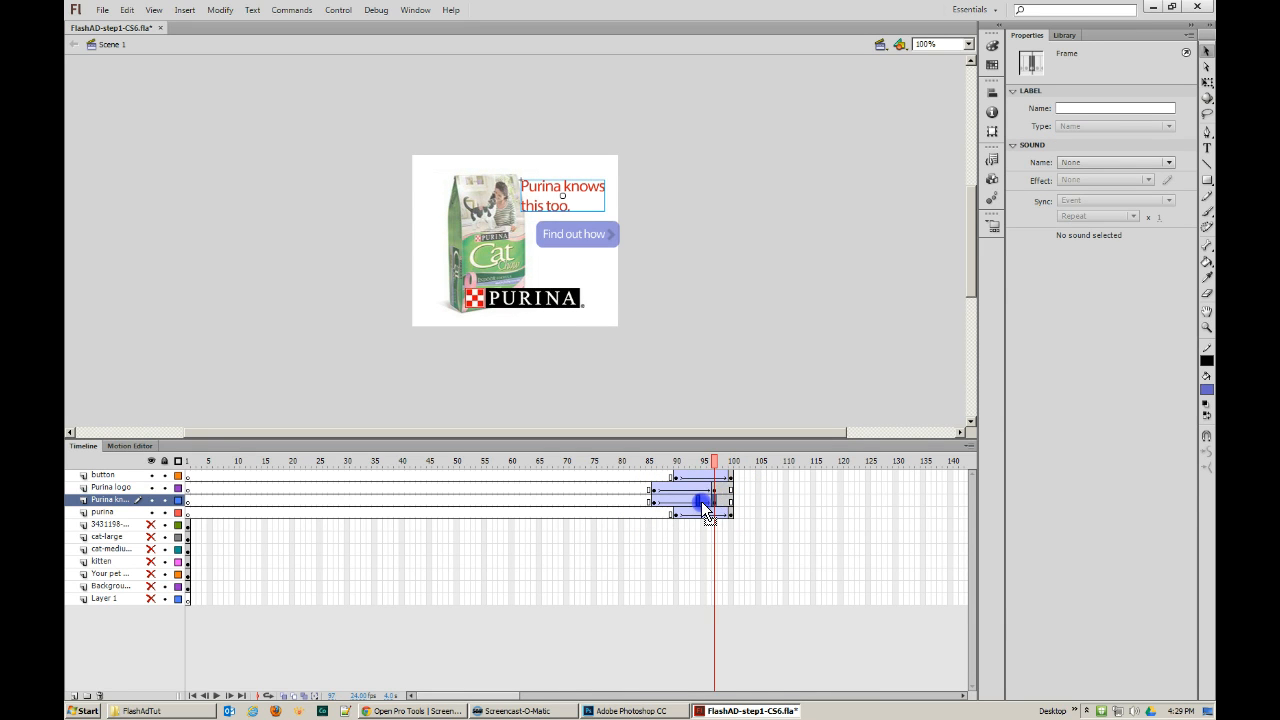
drag(714, 501, 703, 501)
click(651, 501)
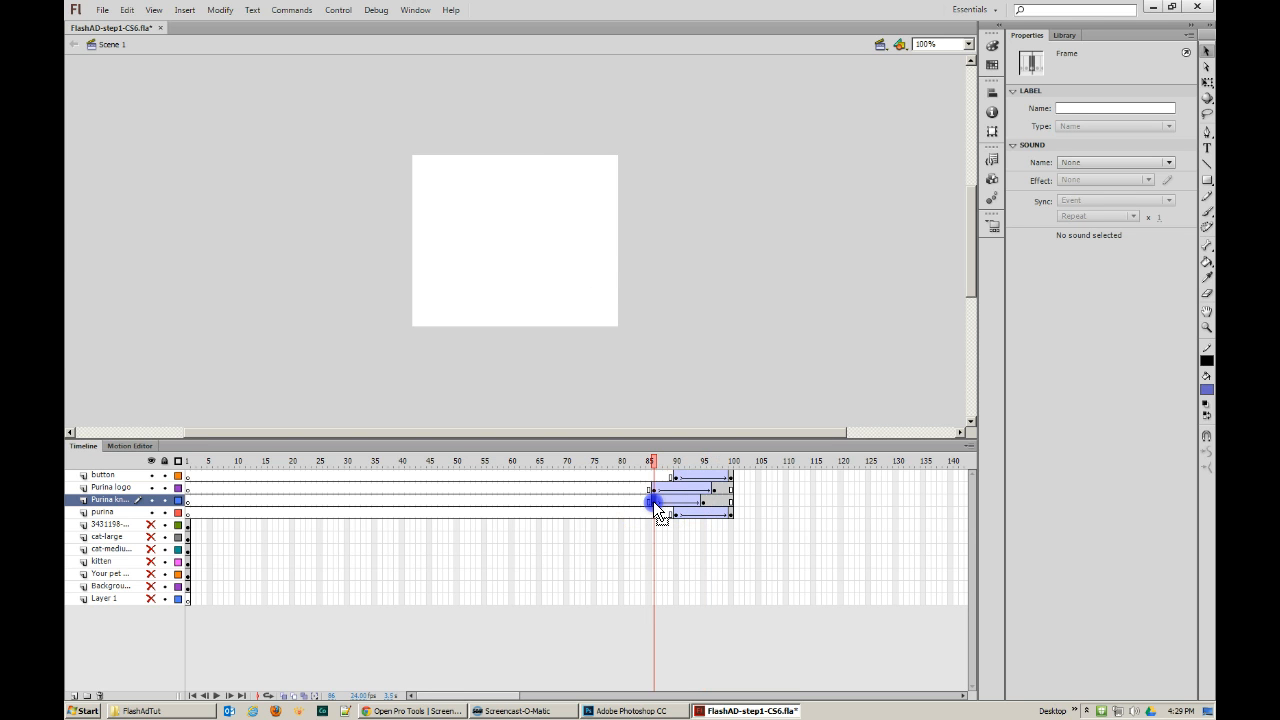
drag(653, 501, 708, 466)
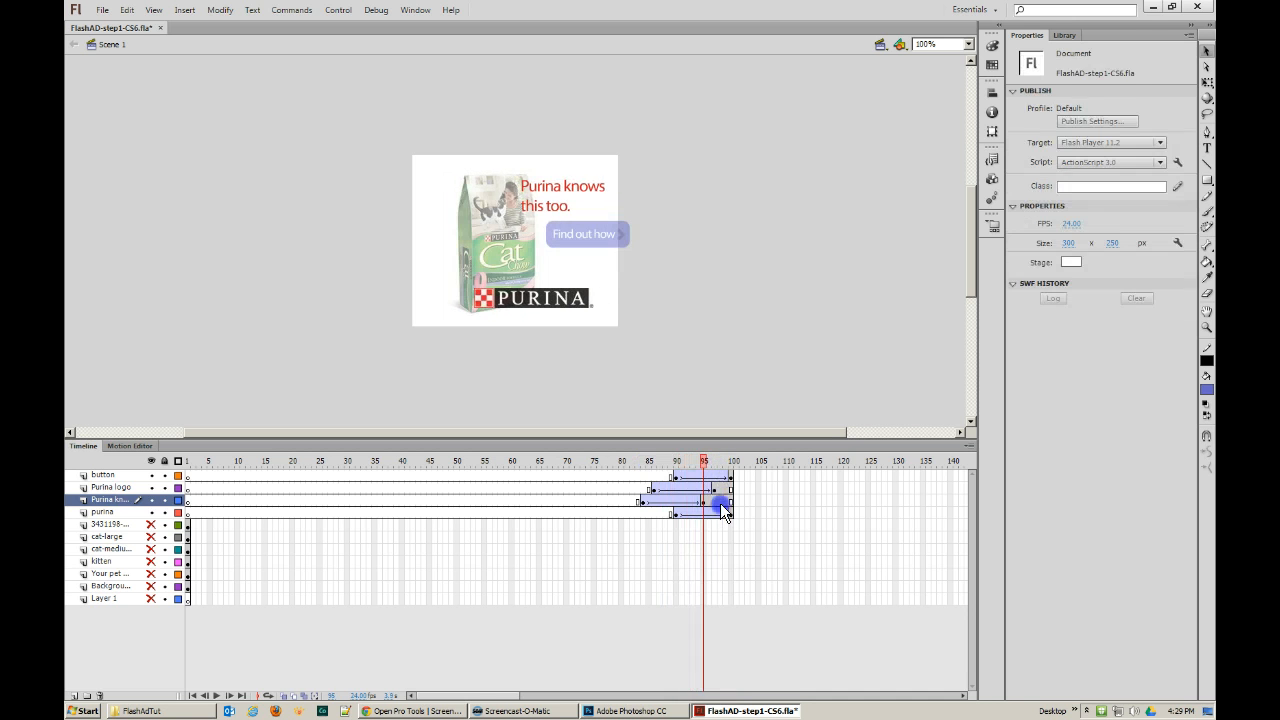
- Retime the purina layer's tween to run from frame 88 to frame 98 and preview the staggered motion
click(729, 513)
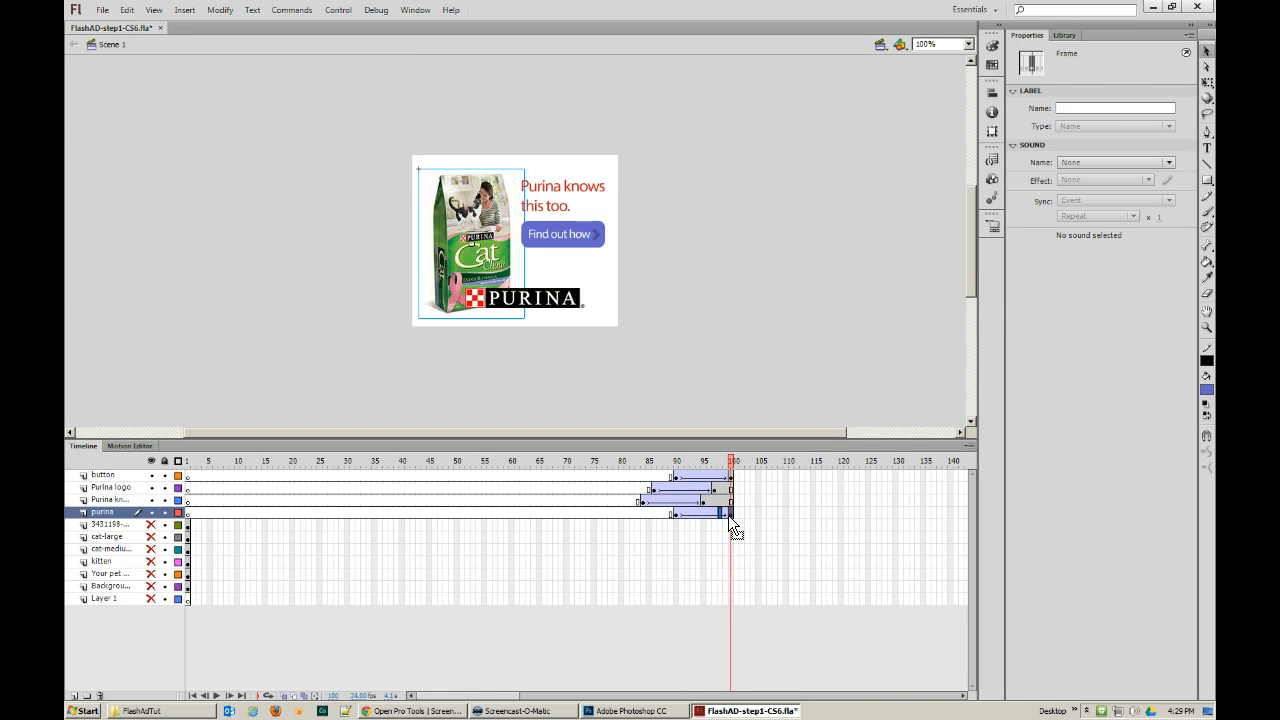
click(670, 514)
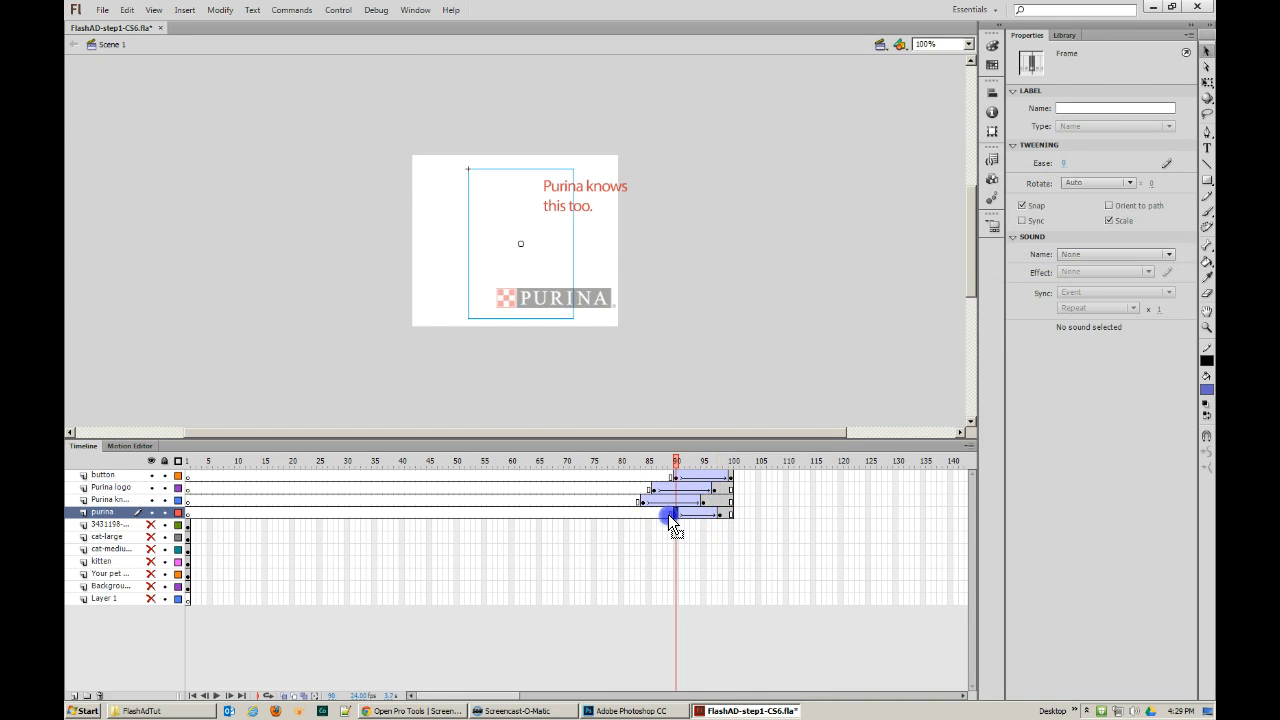
drag(668, 514, 666, 514)
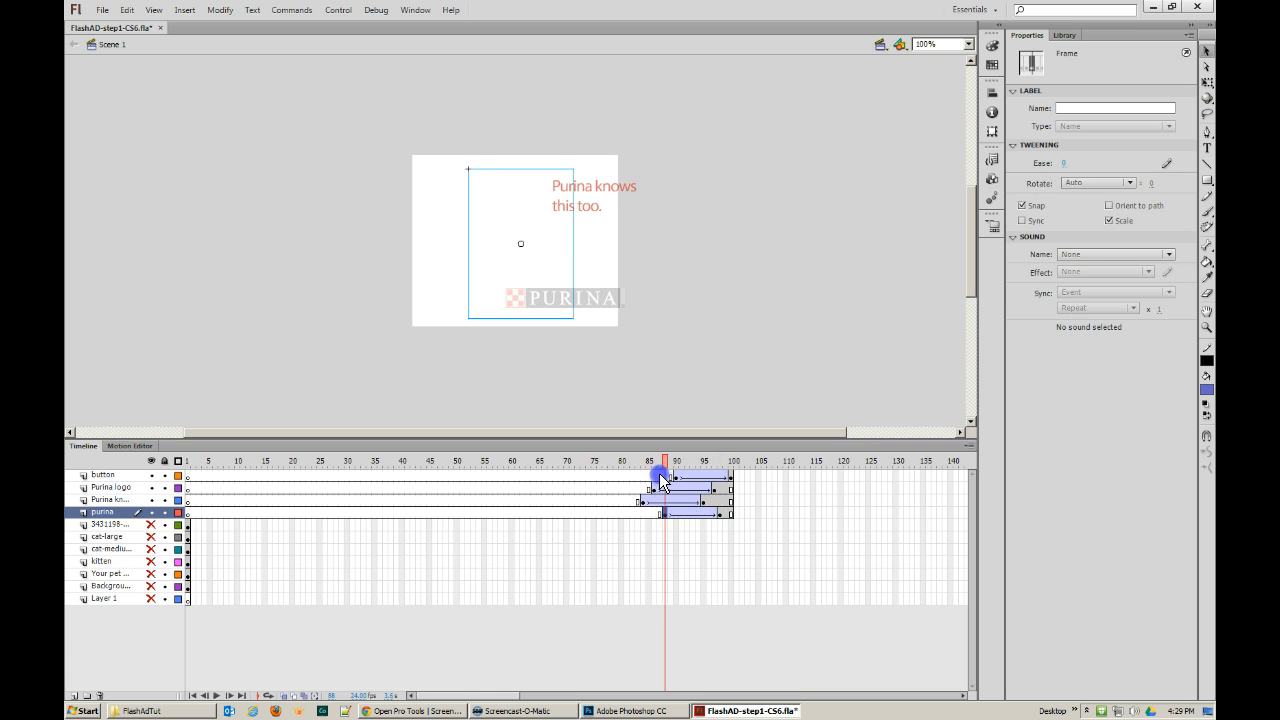
drag(666, 463, 725, 479)
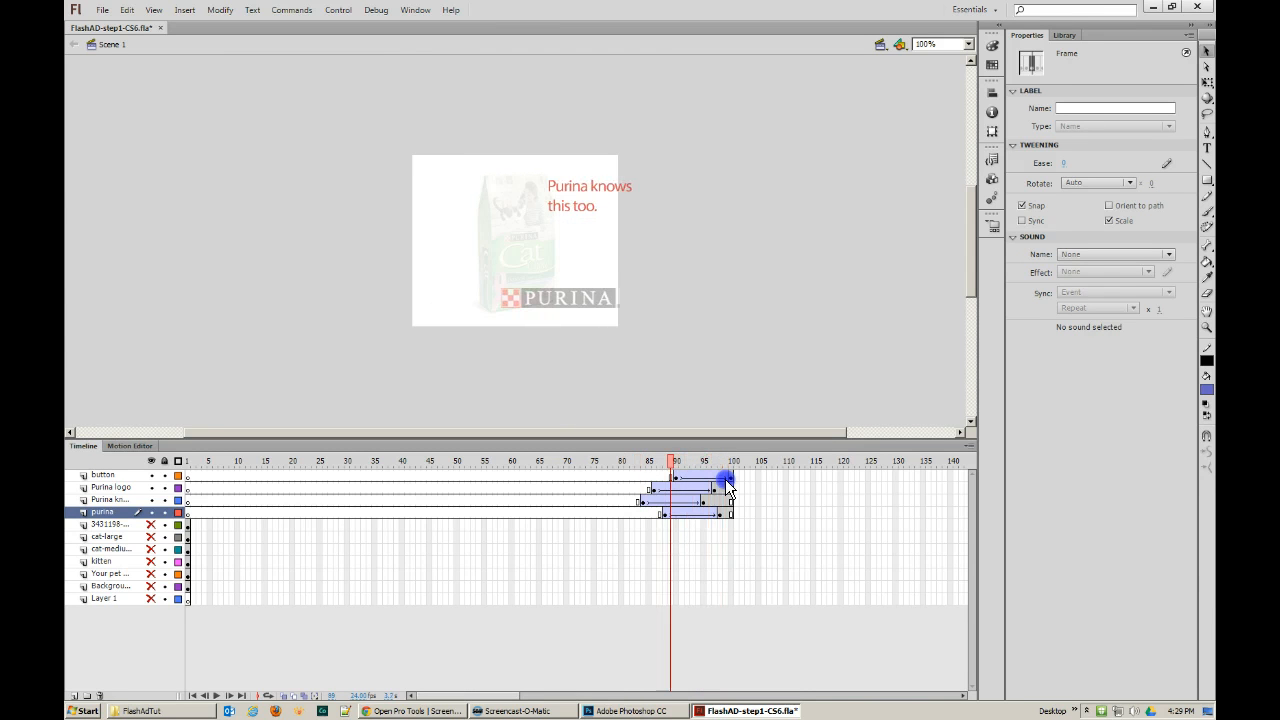
key(period)
key(period)
key(period)
- Set the button tween's ease to 100 out and preview the motion up to frame 100
click(687, 479)
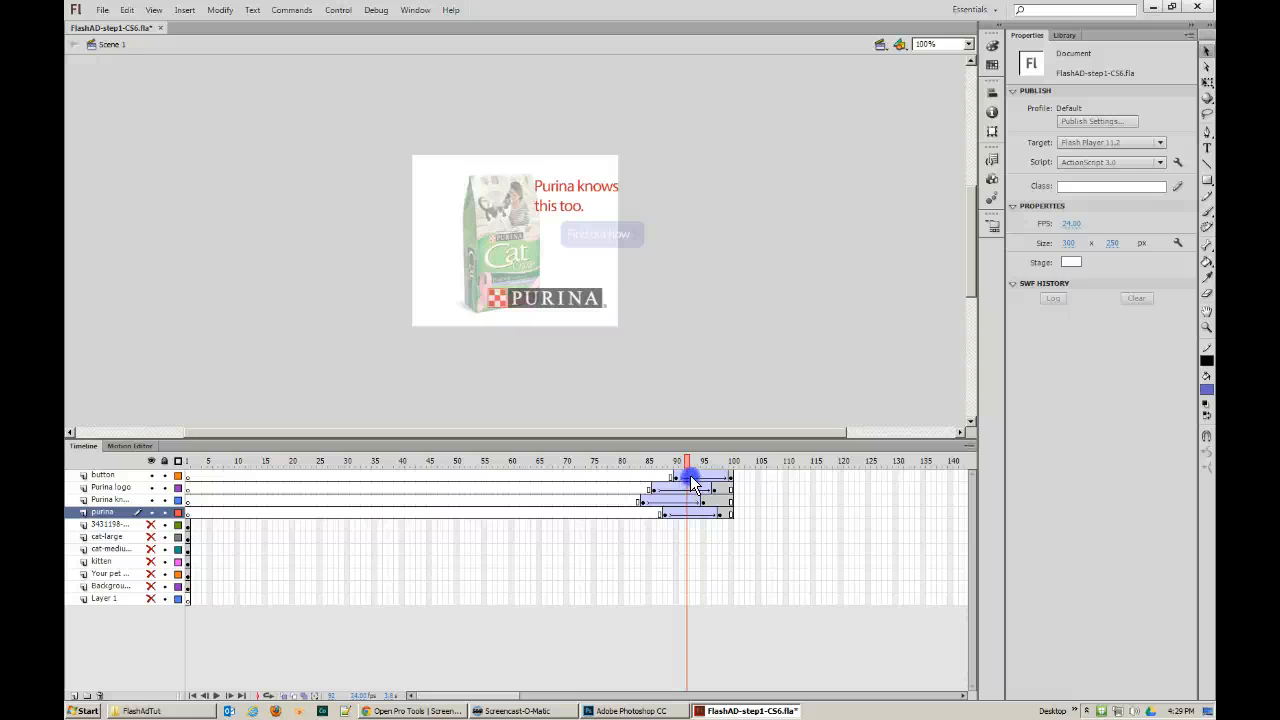
click(691, 478)
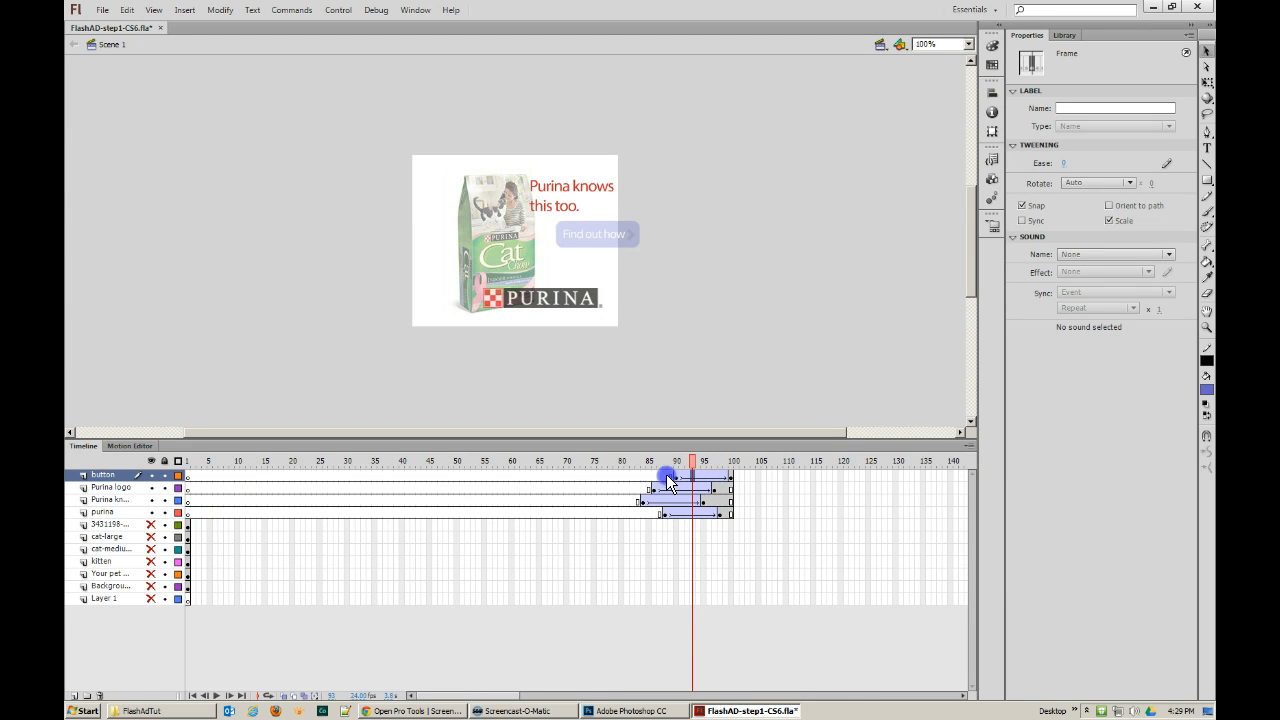
click(1064, 163)
drag(1064, 163, 1128, 163)
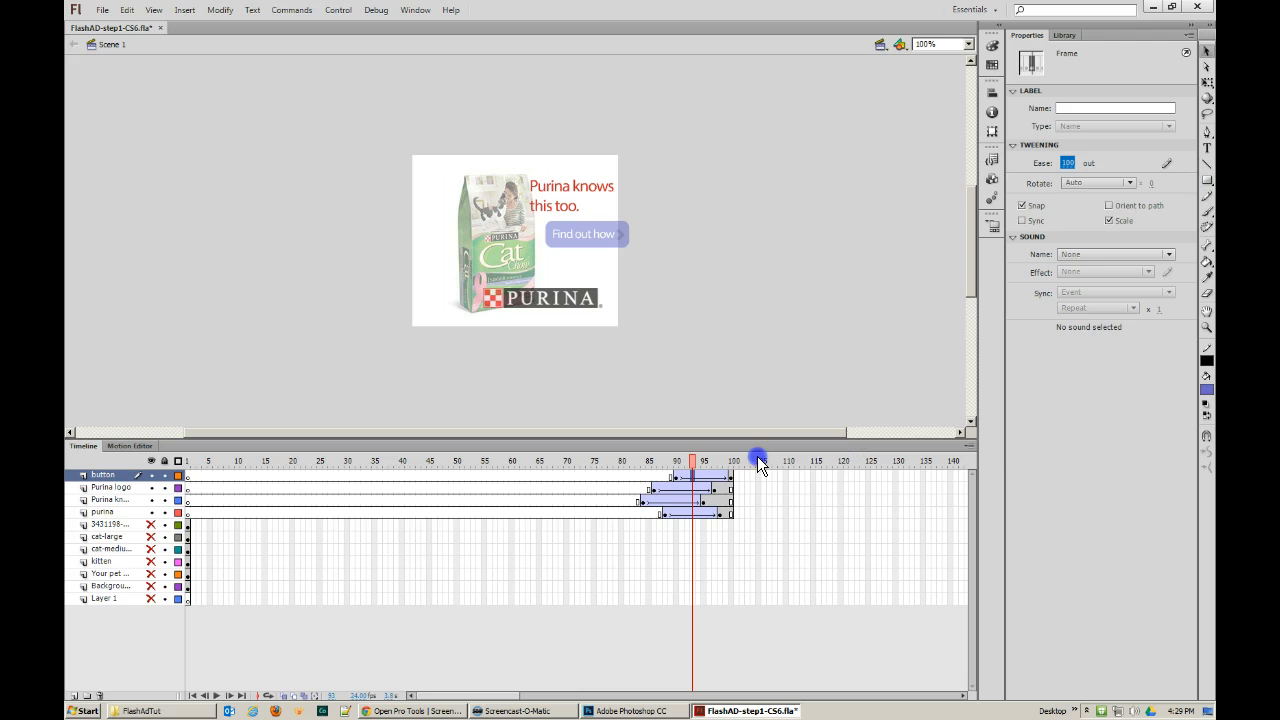
drag(689, 460, 731, 459)
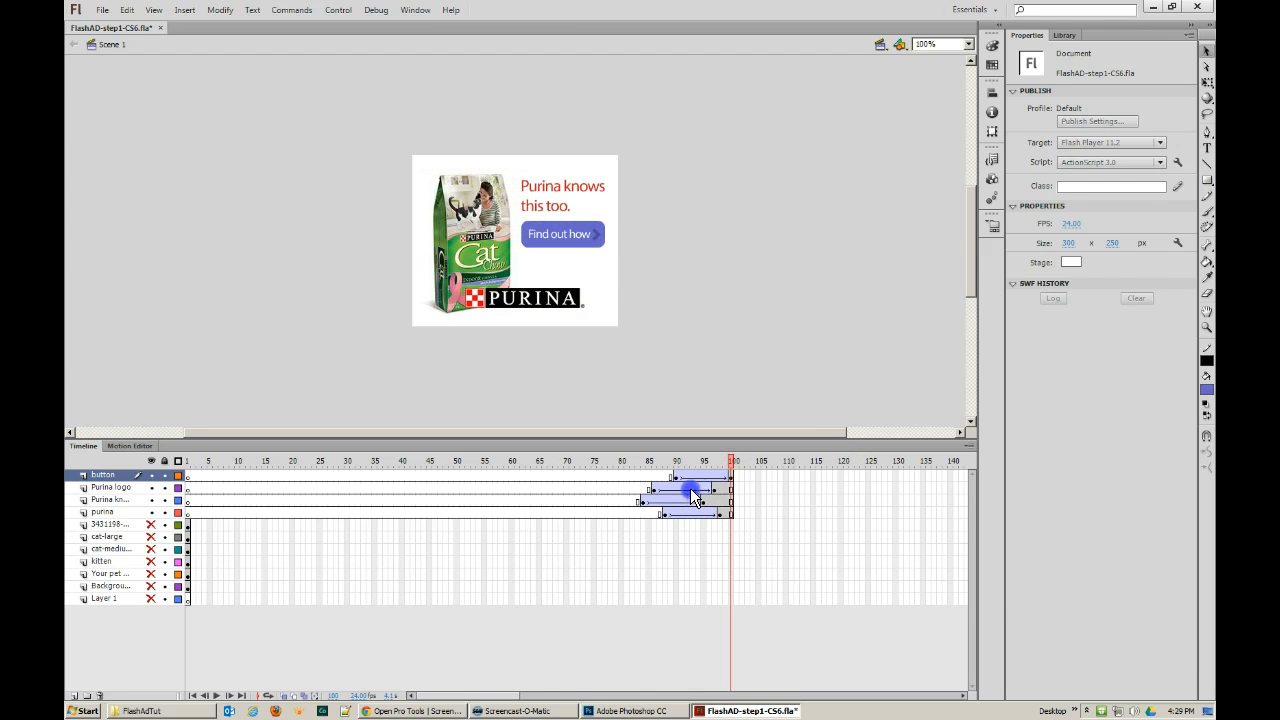
- Set the ease to 100 out on the Purina logo tween and the "Purina knows" text tween
click(690, 489)
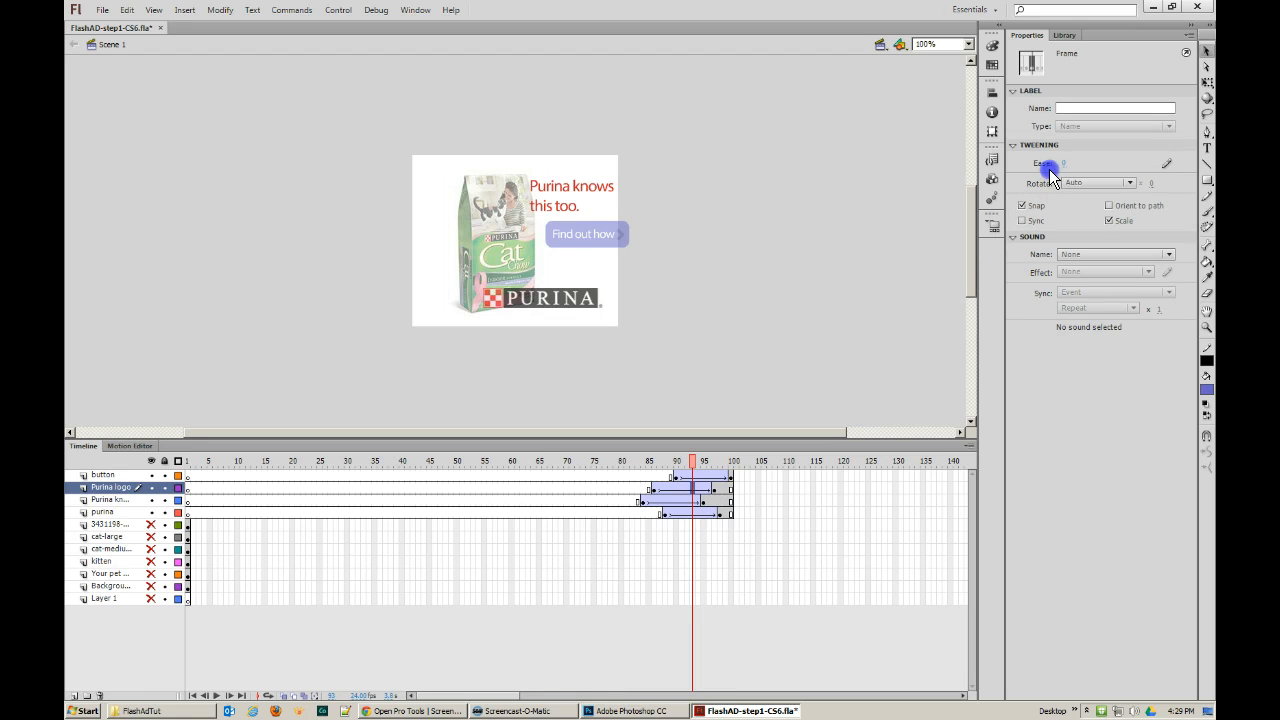
drag(1063, 163, 1193, 160)
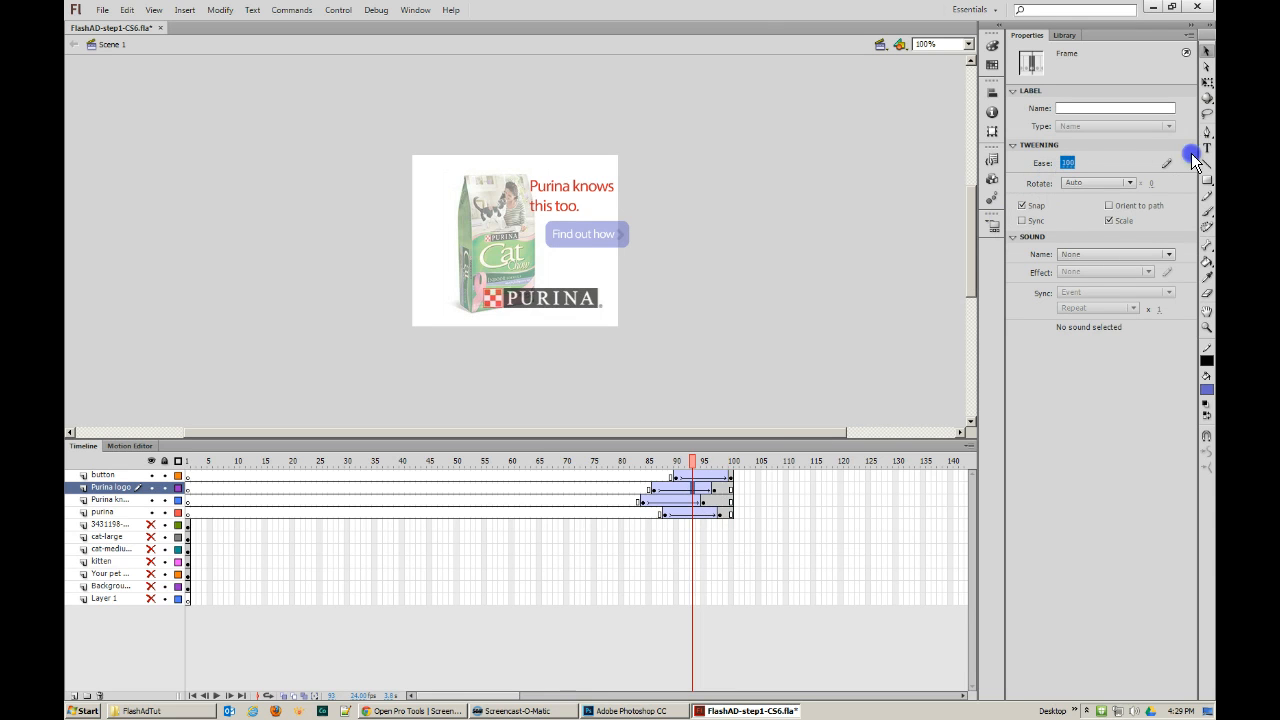
click(682, 501)
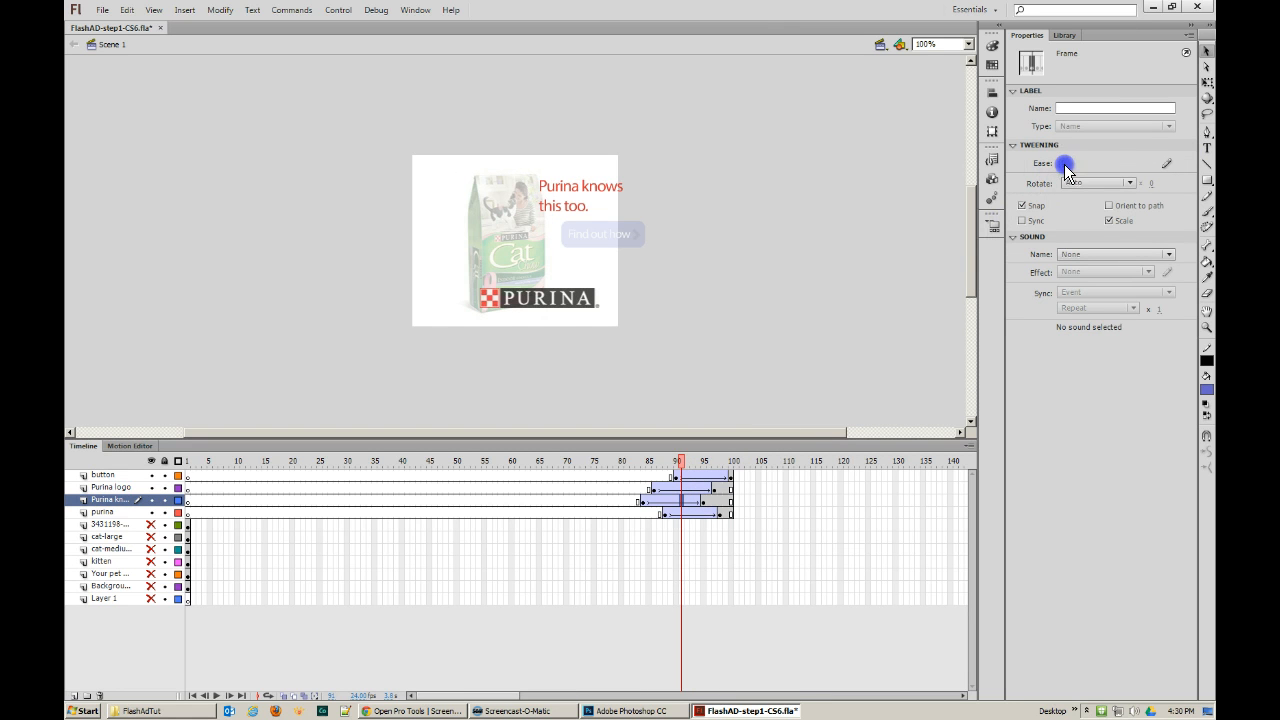
drag(1066, 168, 1200, 150)
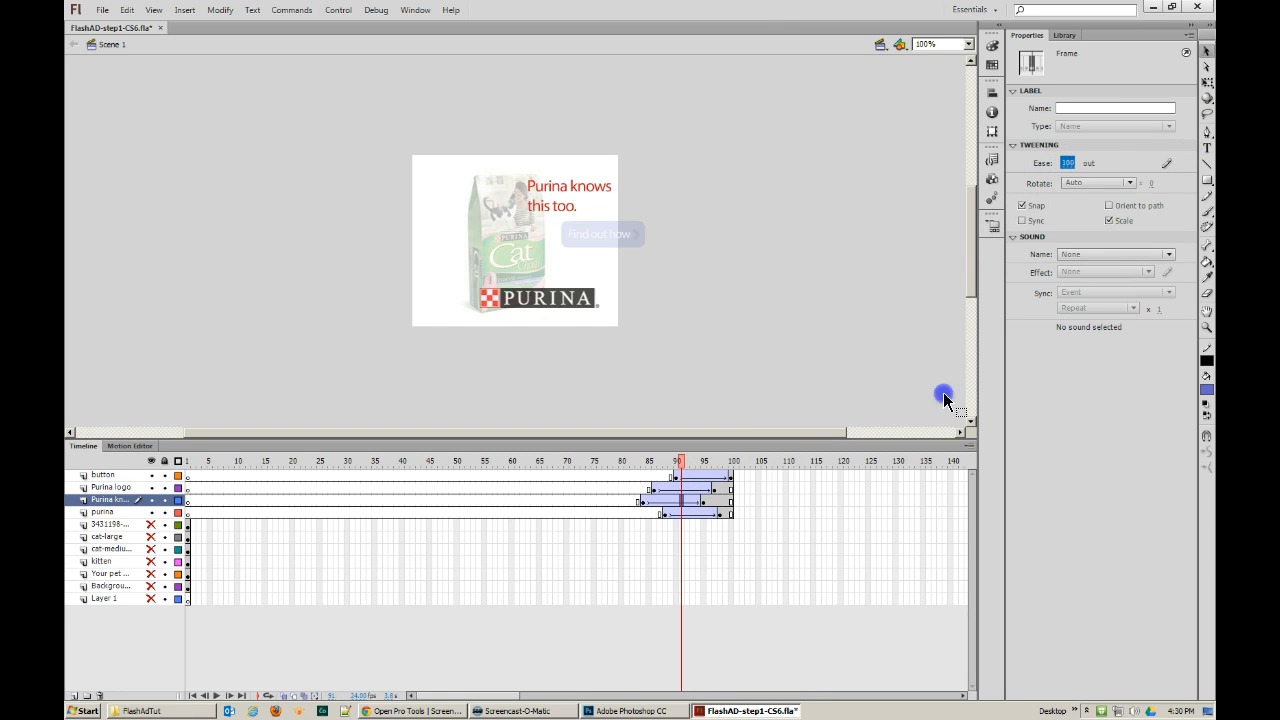
- Set the purina layer tween's ease to 100 out and scrub back through the eased tweens to frame 84
click(717, 513)
click(666, 513)
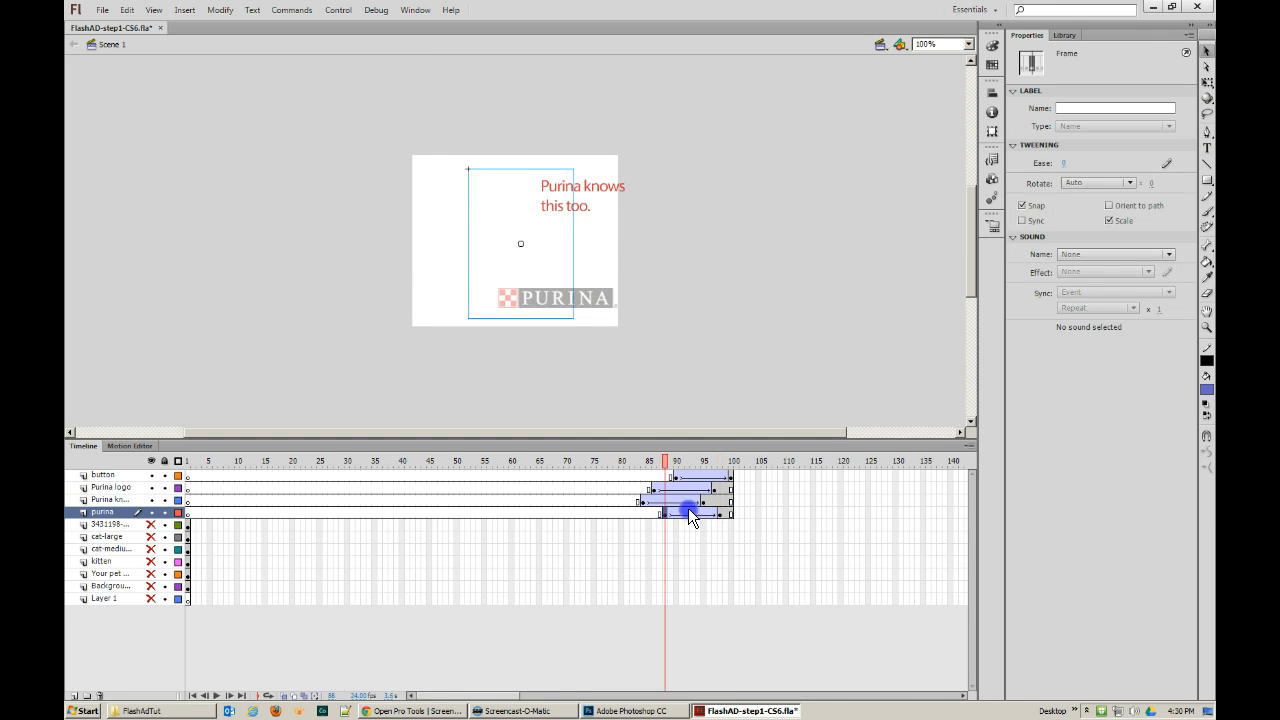
click(688, 513)
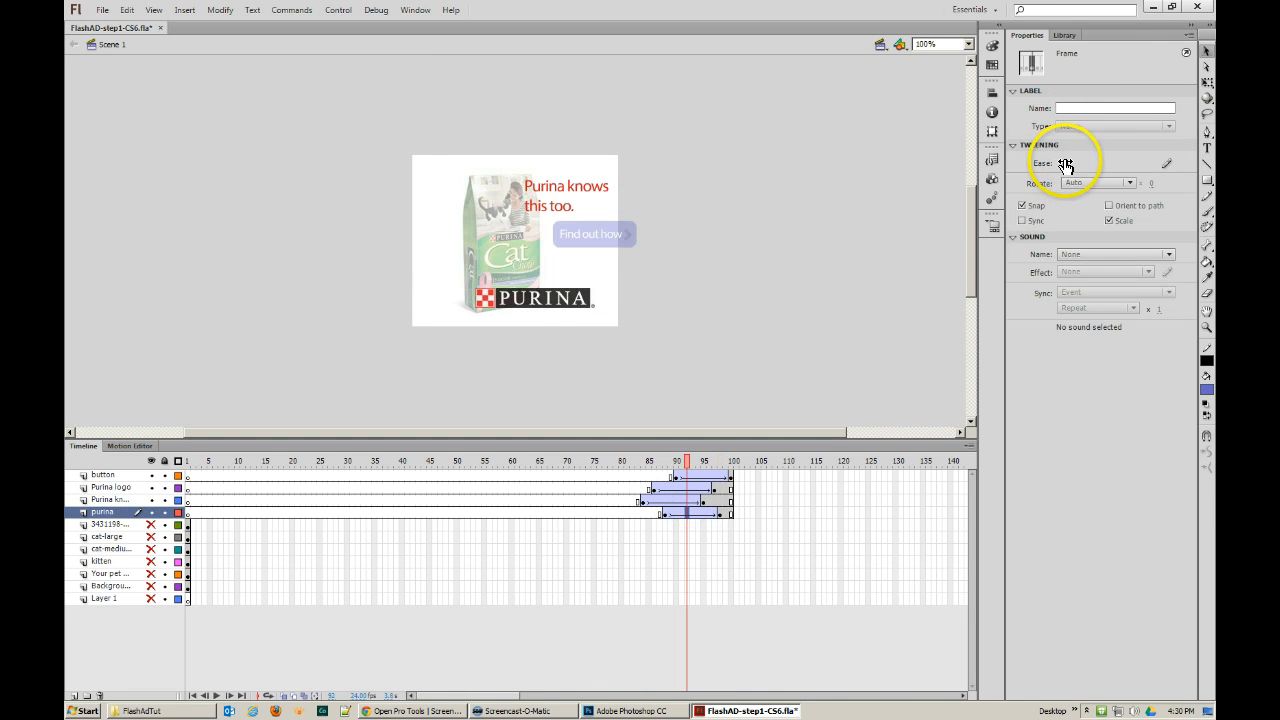
drag(1065, 165, 1094, 188)
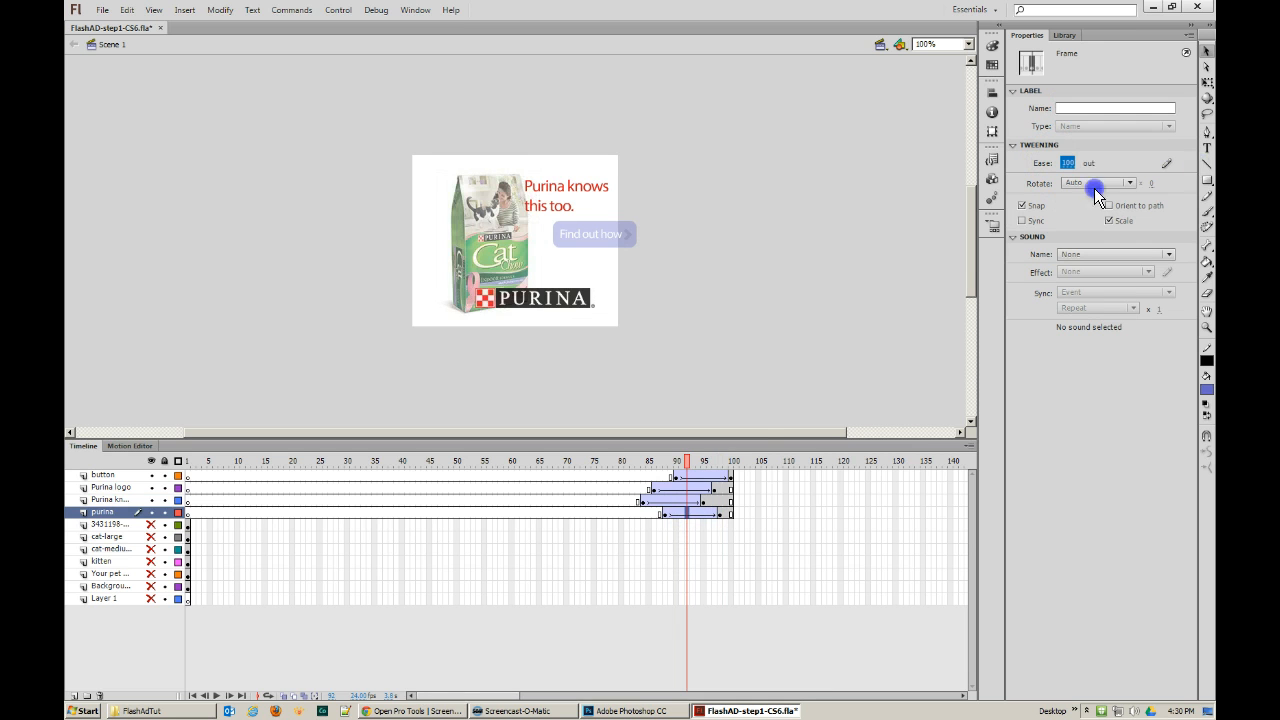
click(693, 501)
click(692, 487)
click(695, 475)
drag(687, 460, 643, 475)
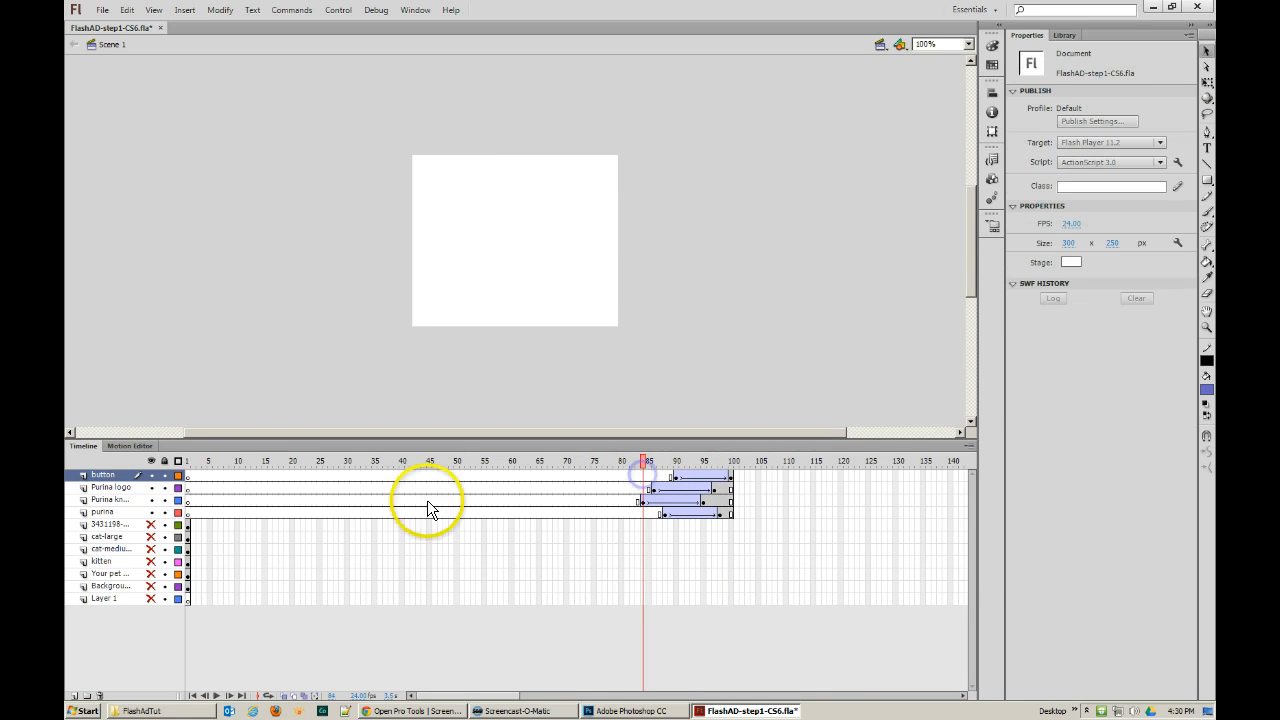
- Show the pet food bowl layer, extend it from frame 1, and add keyframes at frames 80 and 90
click(151, 525)
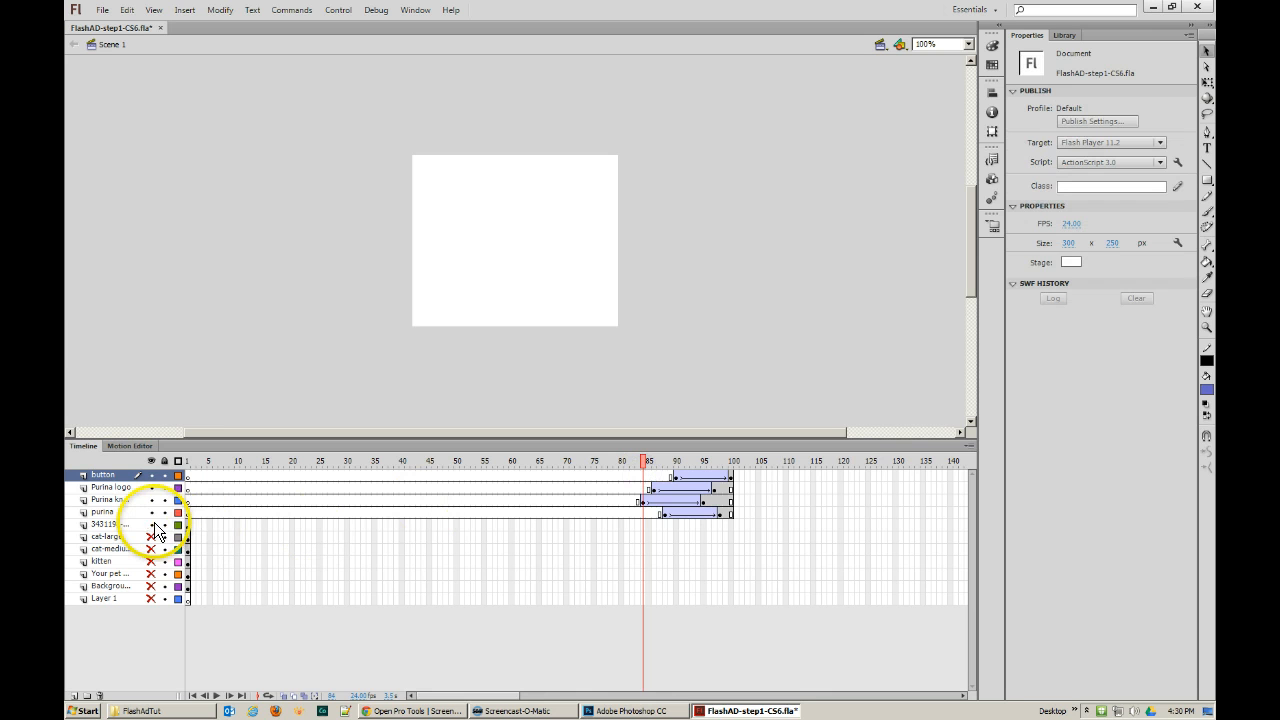
click(189, 464)
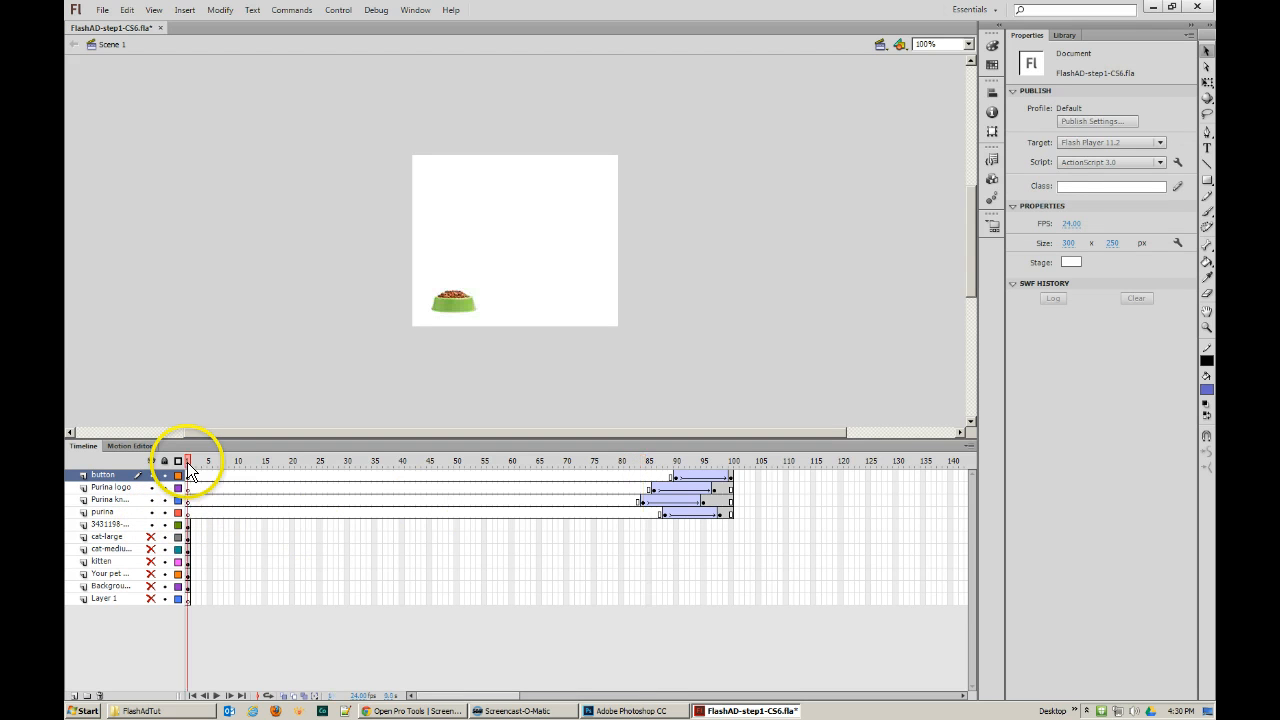
click(190, 526)
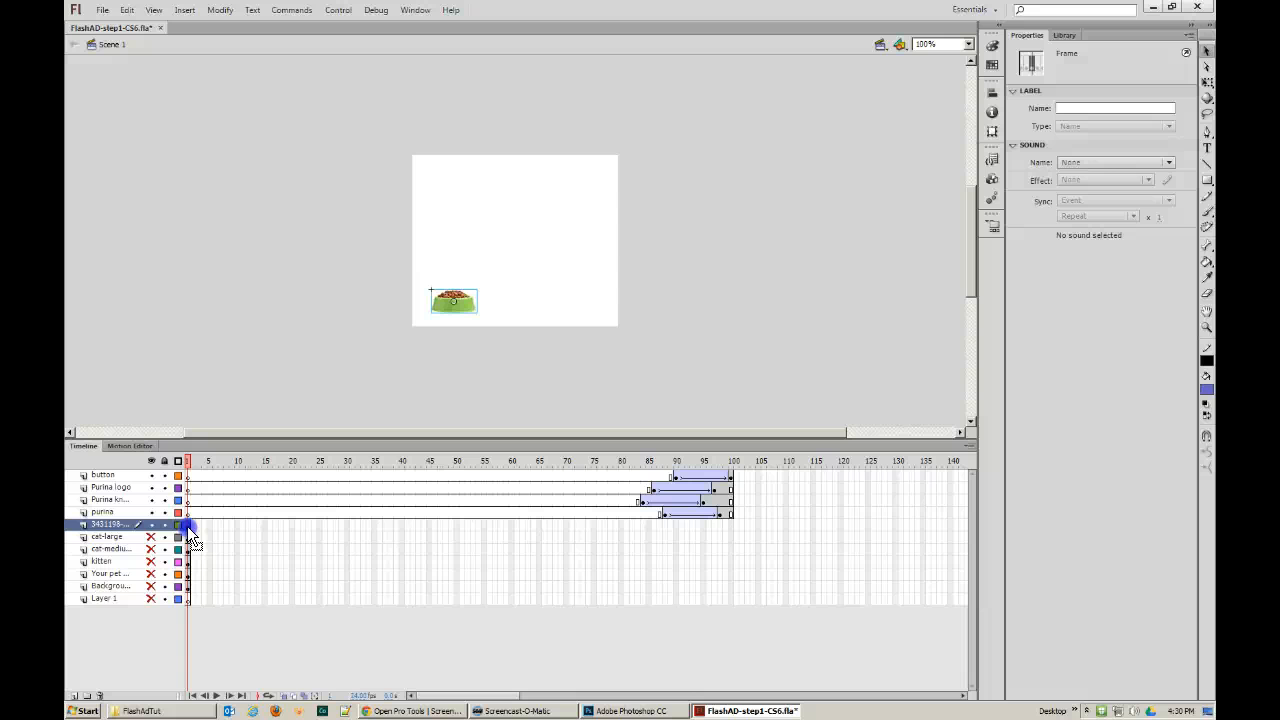
drag(187, 526, 622, 529)
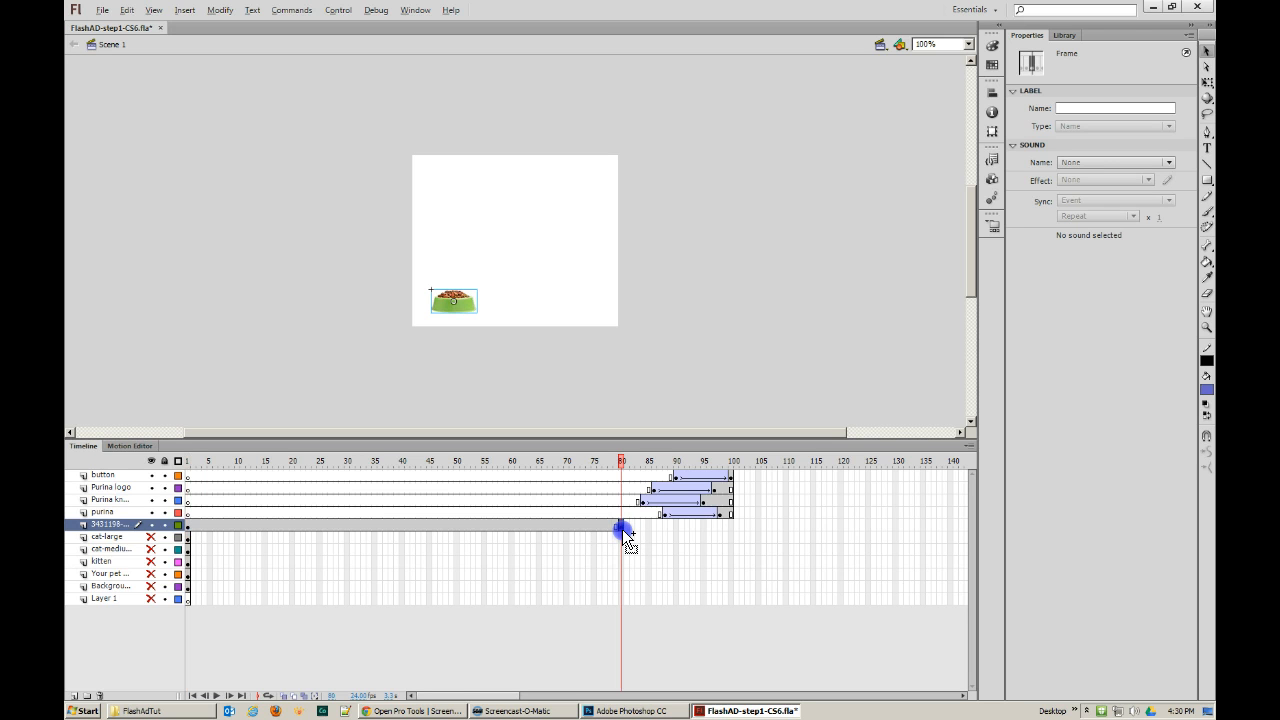
key(alt)
click(620, 527)
click(674, 528)
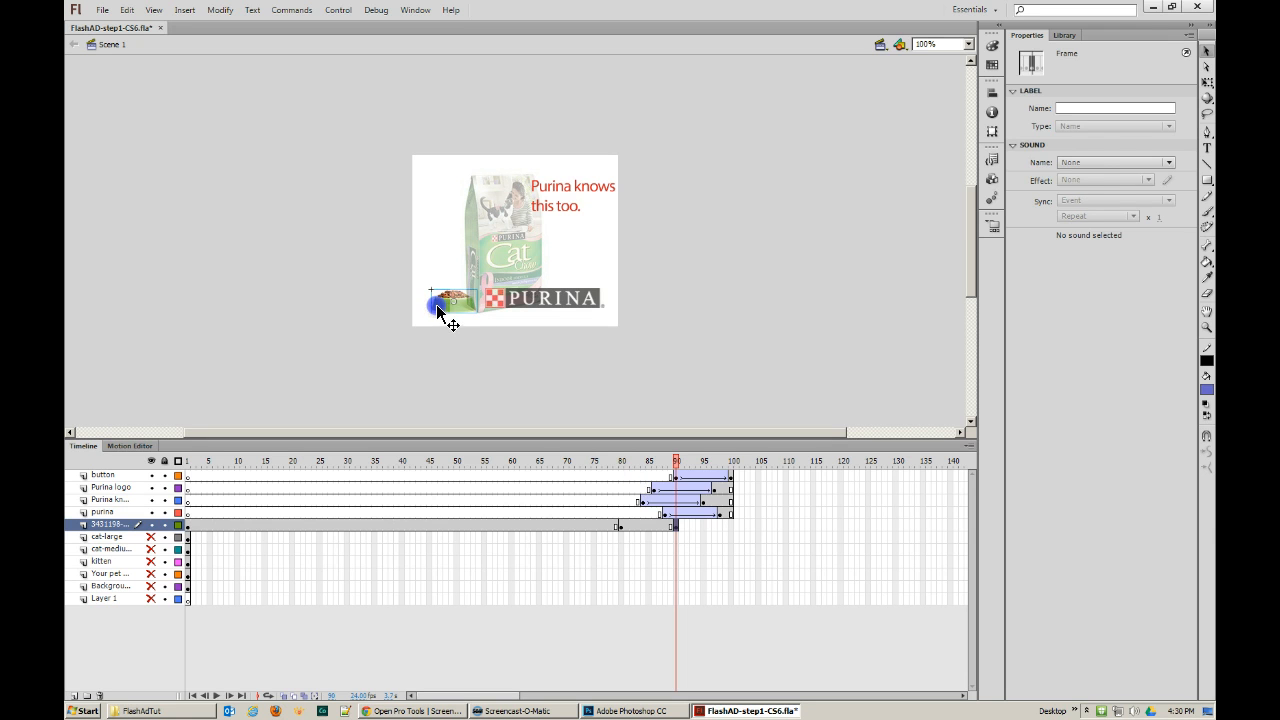
- Move the bowl off the stage's left side to about X -70 at frame 90 and create a classic tween from frame 80
drag(441, 313, 370, 313)
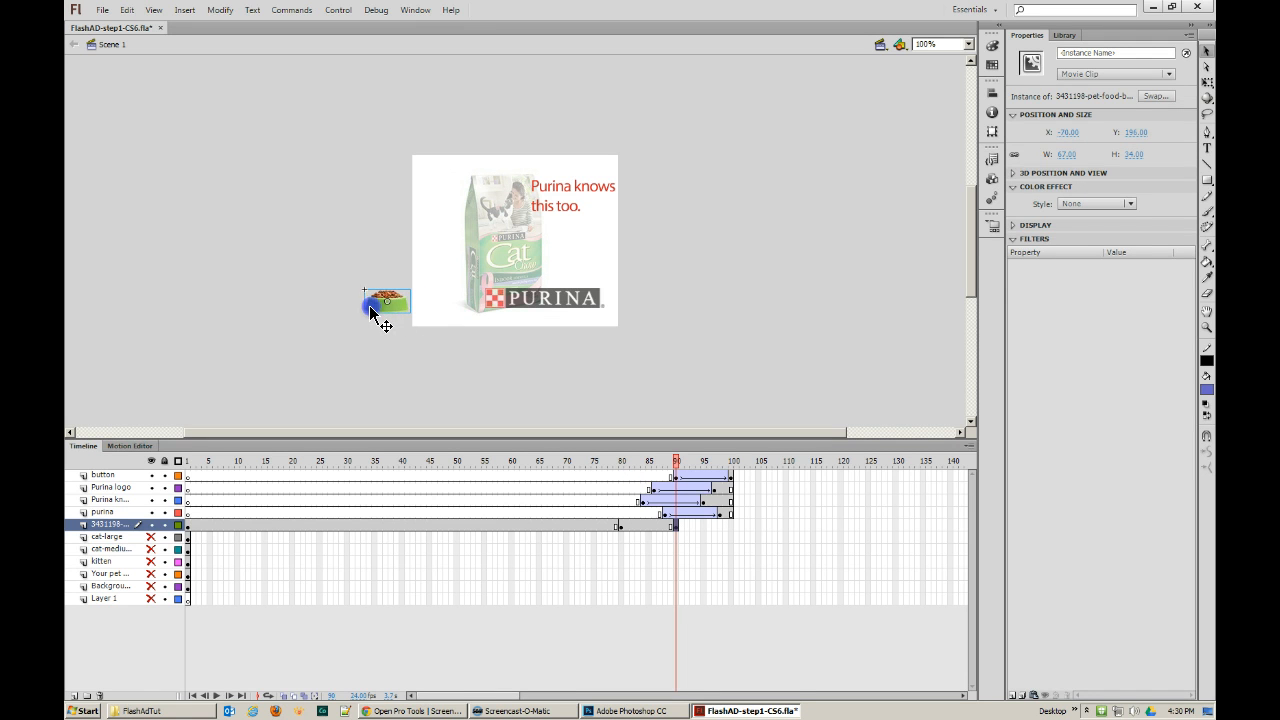
click(648, 527)
right_click(648, 526)
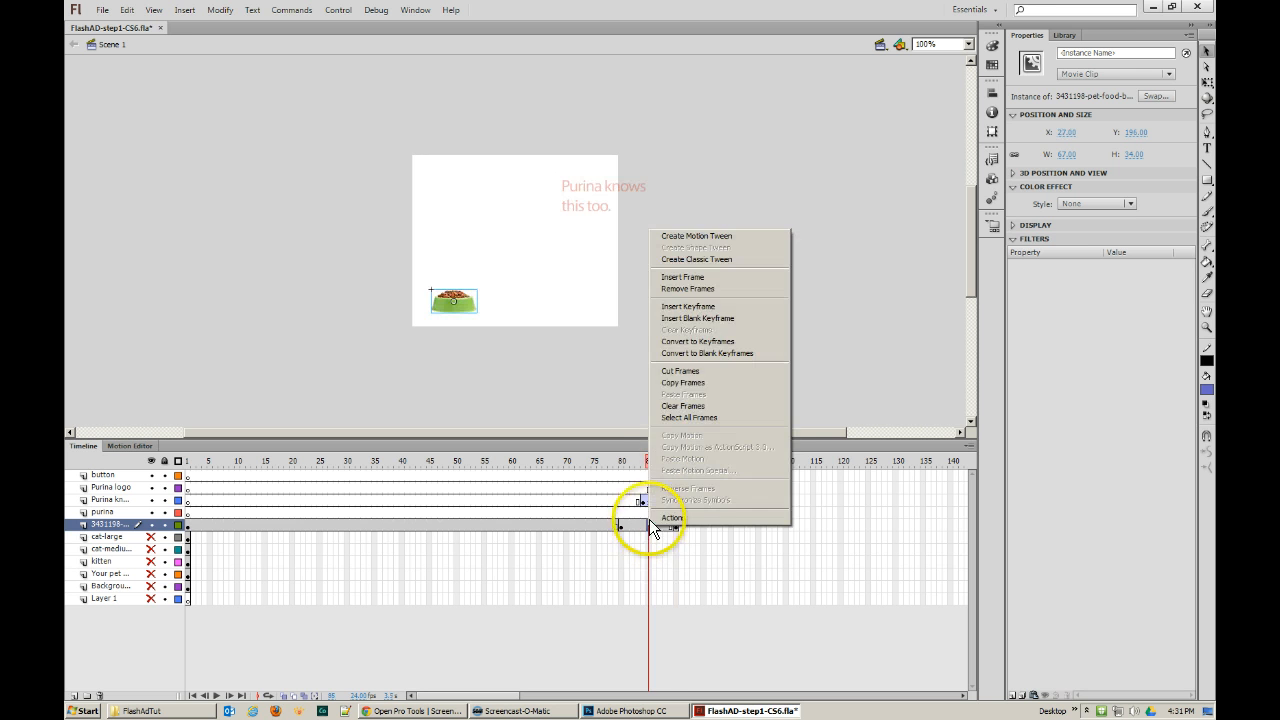
click(716, 260)
- Preview the bowl's exit together with the entrance of the closing elements around frames 80 to 93
mouse_move(648, 463)
mouse_down()
mouse_move(621, 463)
mouse_move(643, 463)
mouse_up()
key(Return)
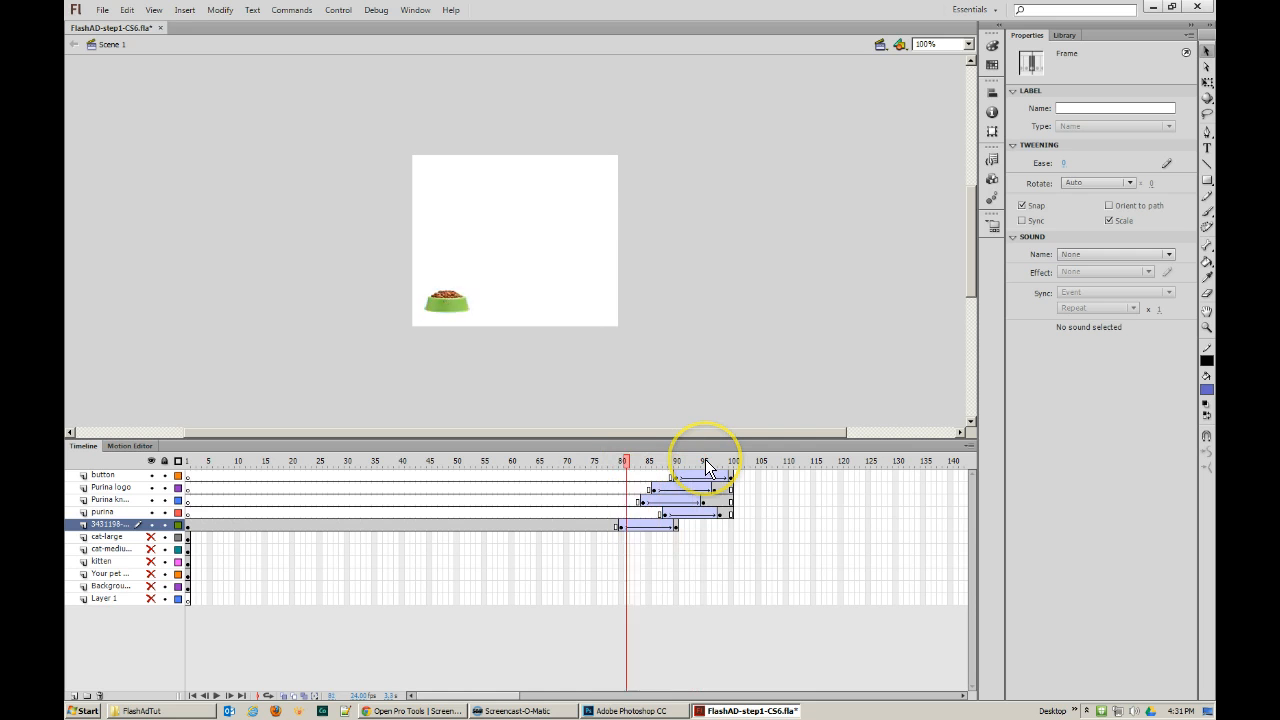
click(677, 461)
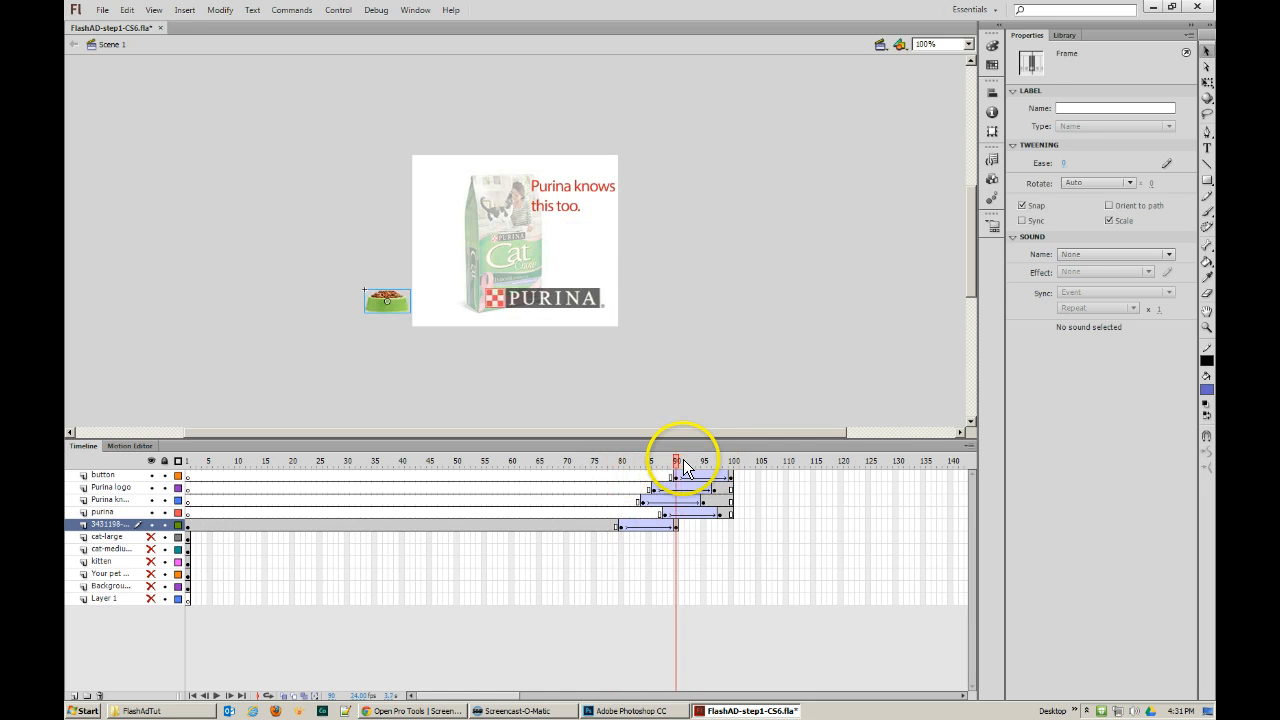
click(679, 526)
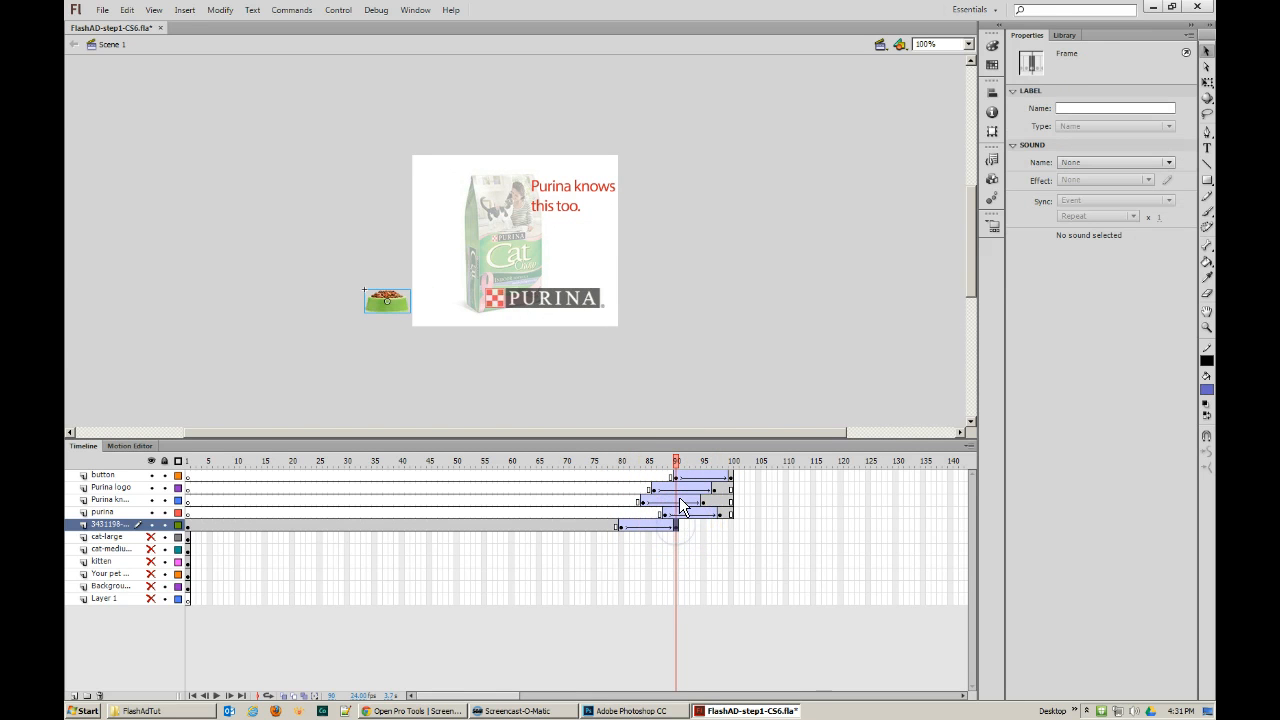
click(679, 463)
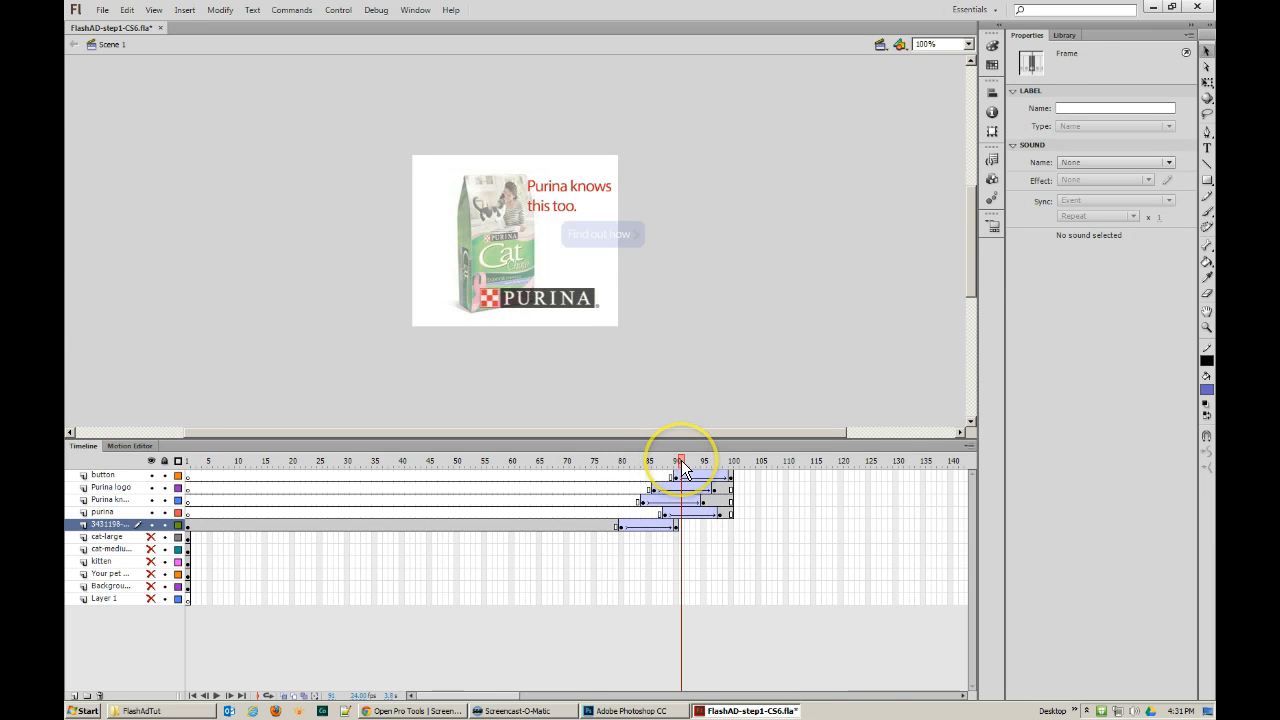
mouse_move(679, 463)
mouse_down()
mouse_move(620, 462)
mouse_move(689, 457)
mouse_up()
key(Return)
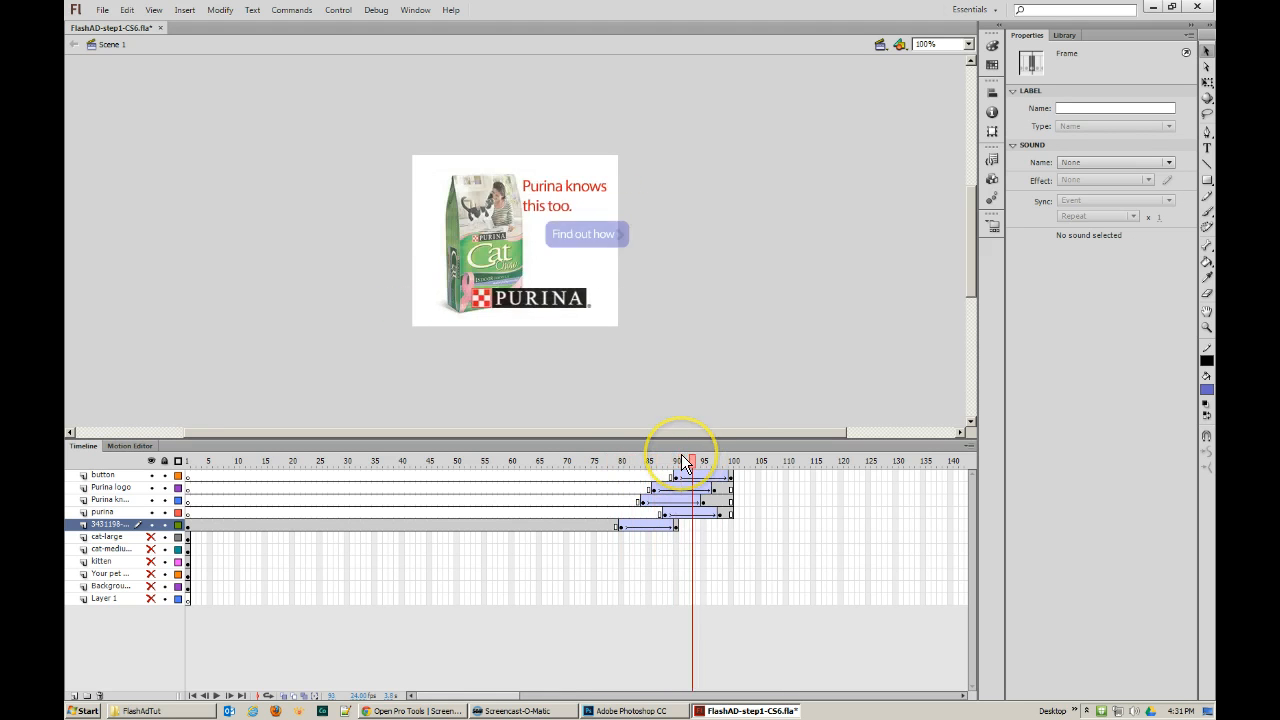
key(comma)
key(comma)
key(comma)
key(comma)
key(comma)
key(comma)
key(comma)
key(comma)
key(comma)
key(comma)
key(comma)
key(comma)
key(comma)
key(comma)
key(comma)
key(comma)
key(comma)
key(comma)
key(comma)
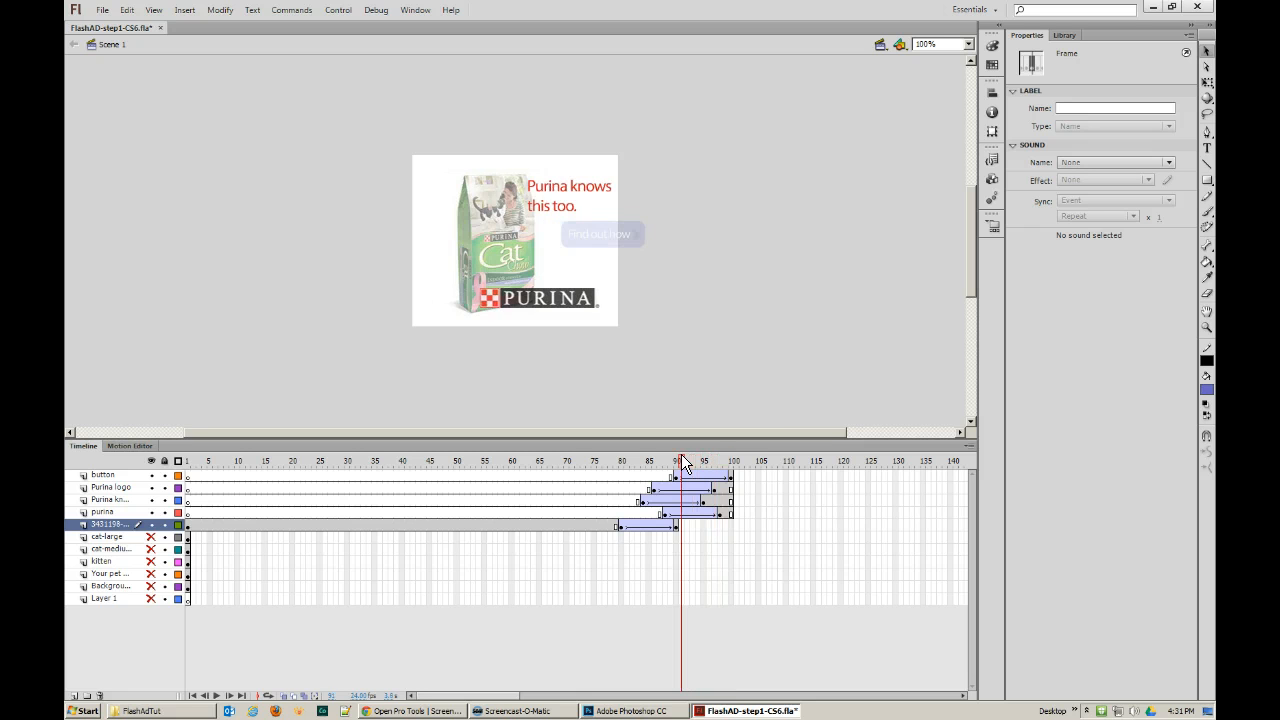
key(Return)
click(681, 456)
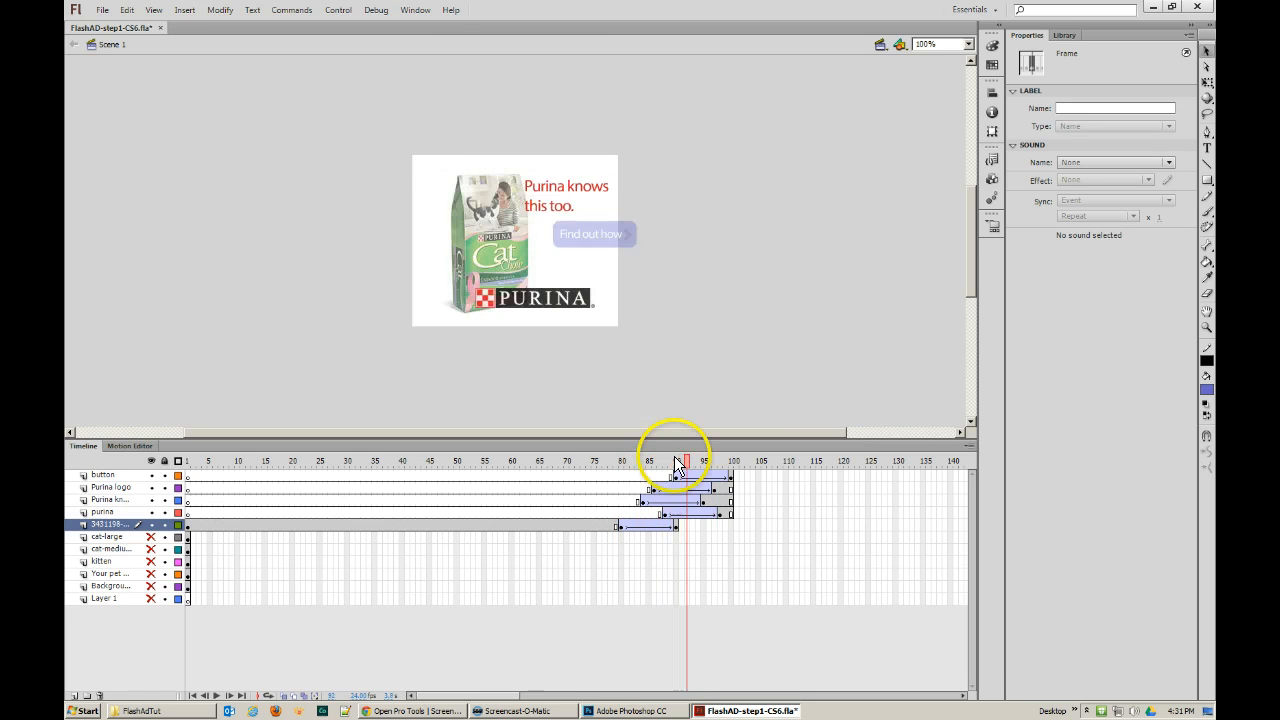
key(comma)
key(comma)
key(comma)
key(comma)
key(comma)
key(comma)
key(comma)
key(Return)
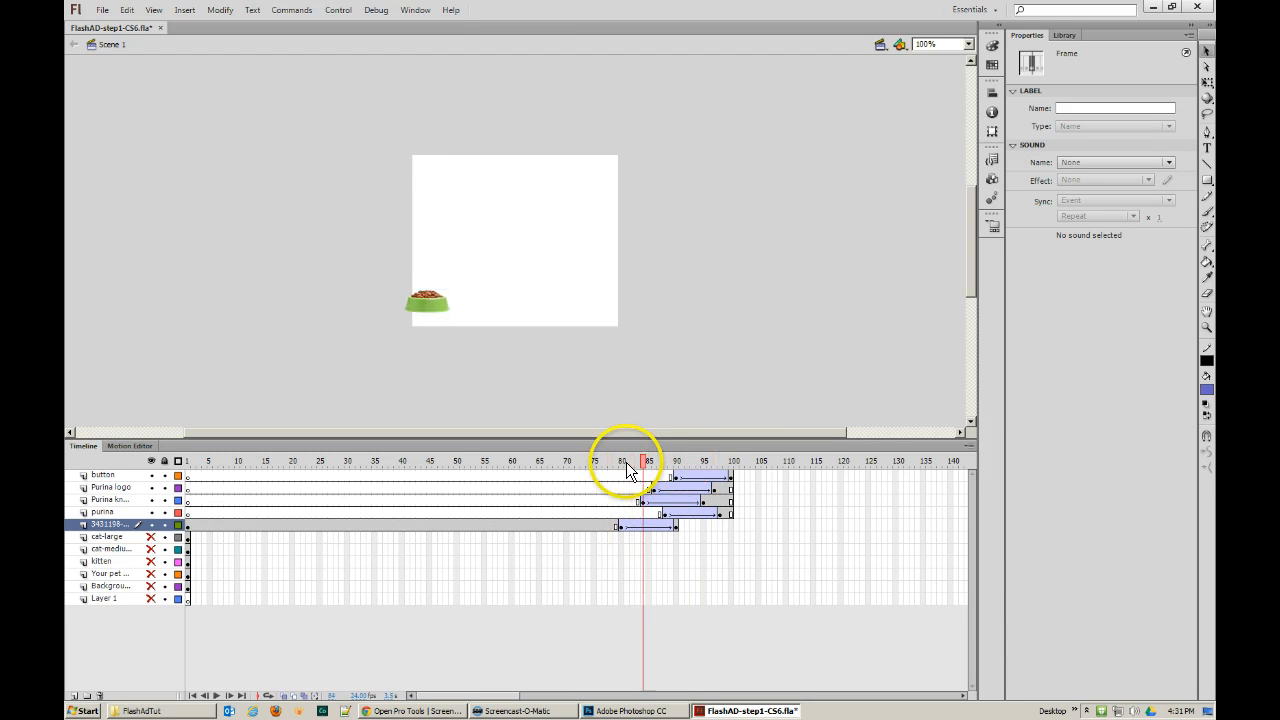
key(Return)
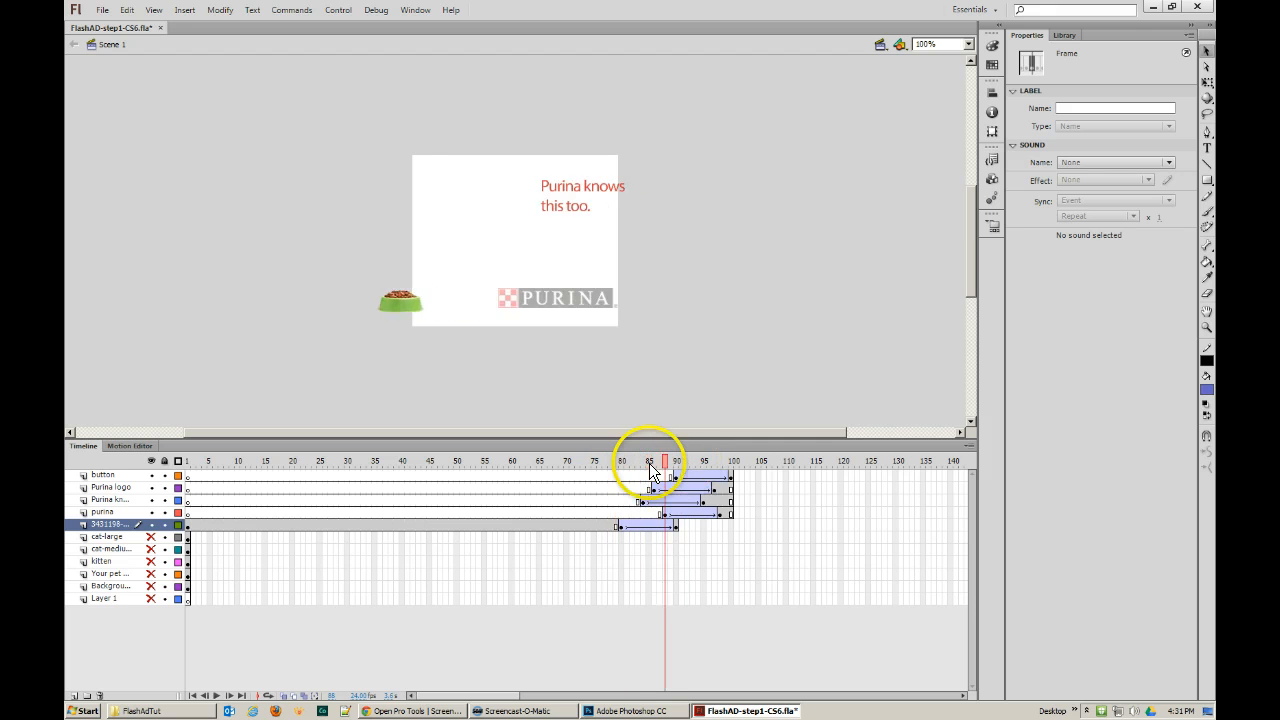
drag(649, 463, 555, 463)
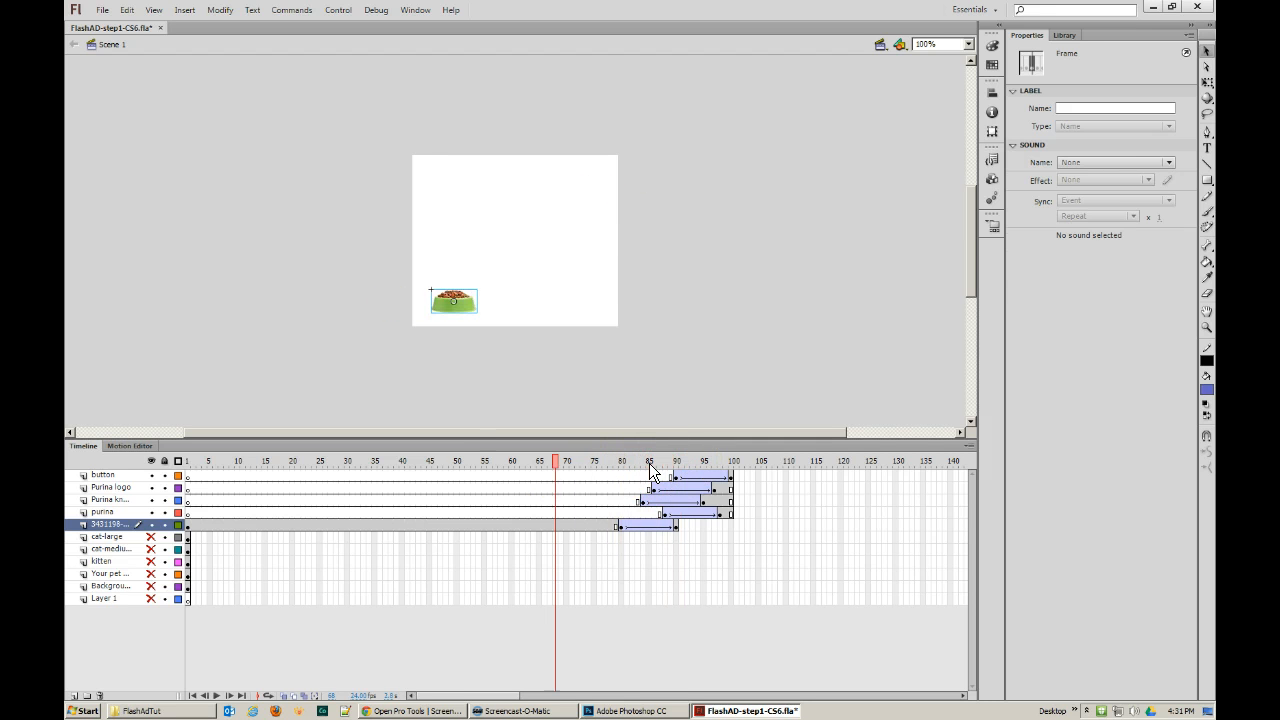
- Show the cat-large layer and move its first keyframe to frame 60
click(150, 537)
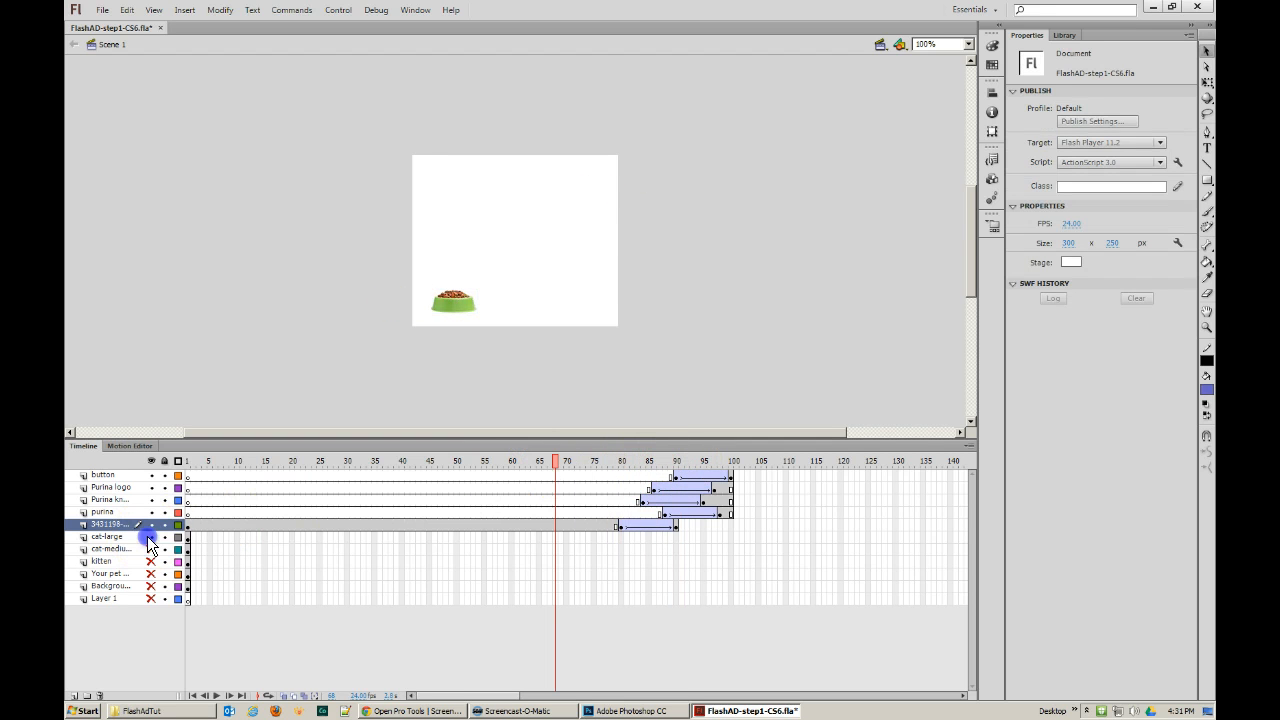
click(187, 461)
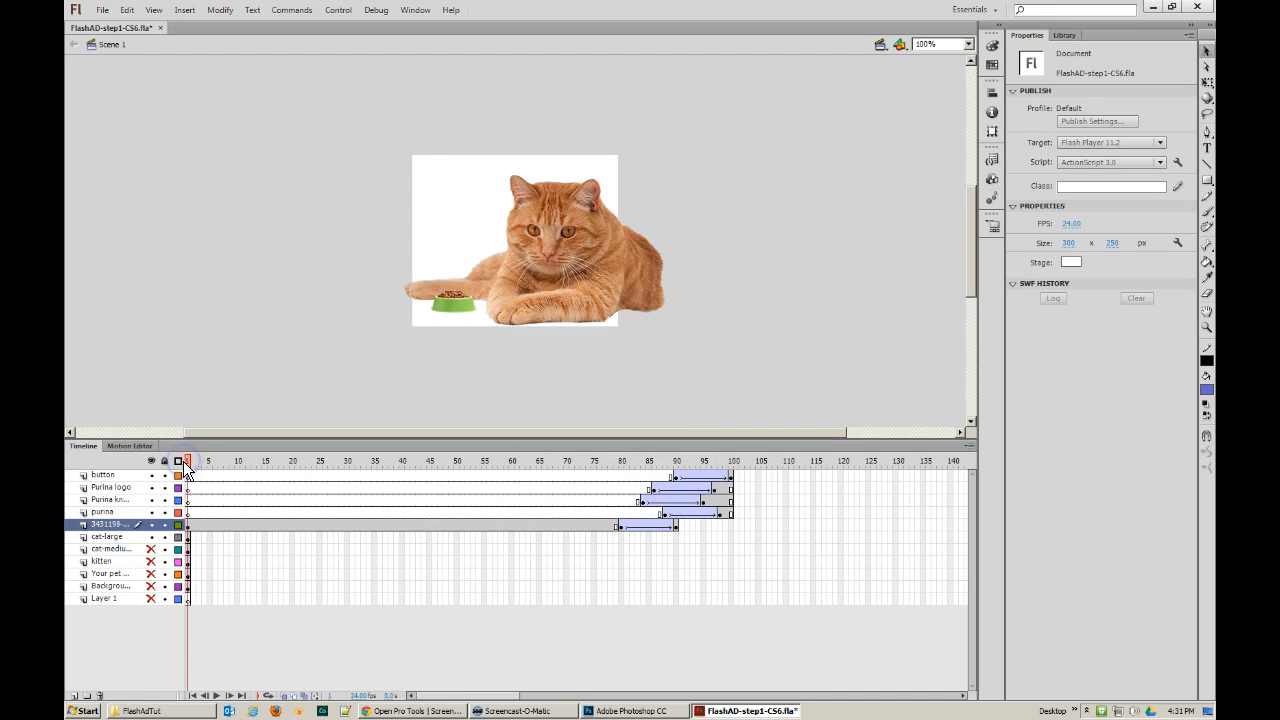
click(189, 539)
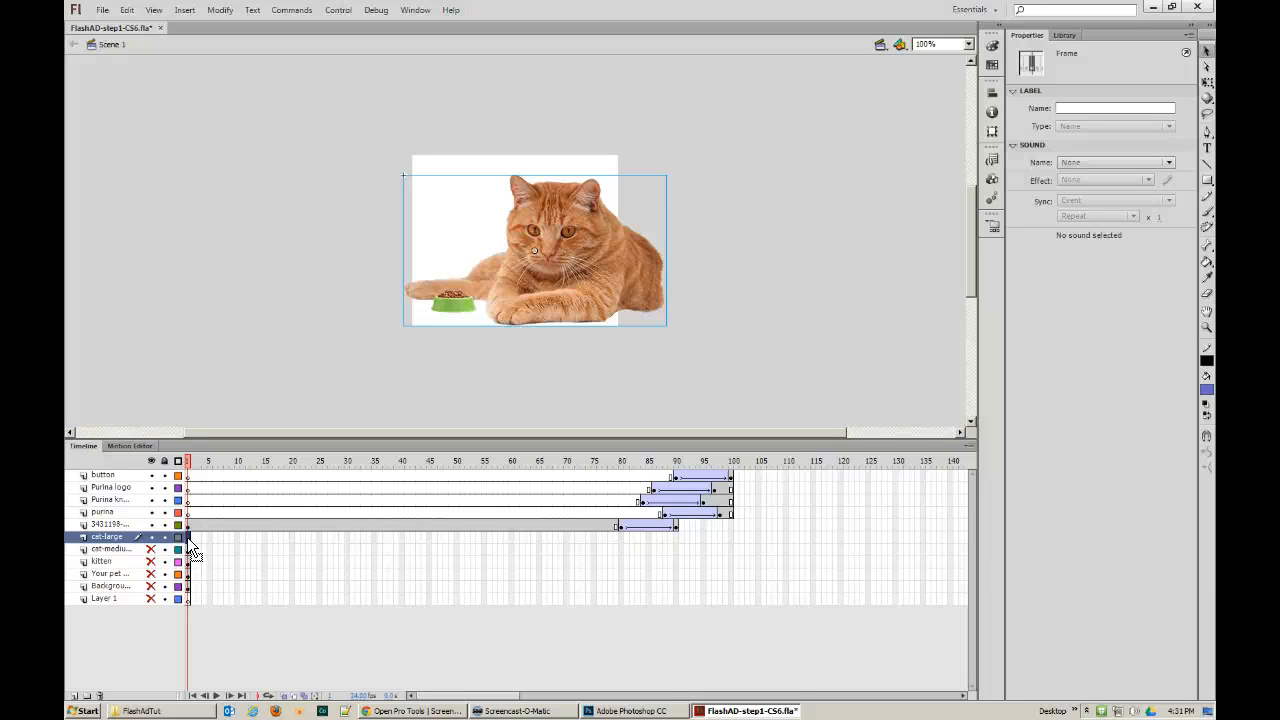
mouse_move(188, 538)
mouse_down()
mouse_move(564, 538)
mouse_move(512, 541)
mouse_up()
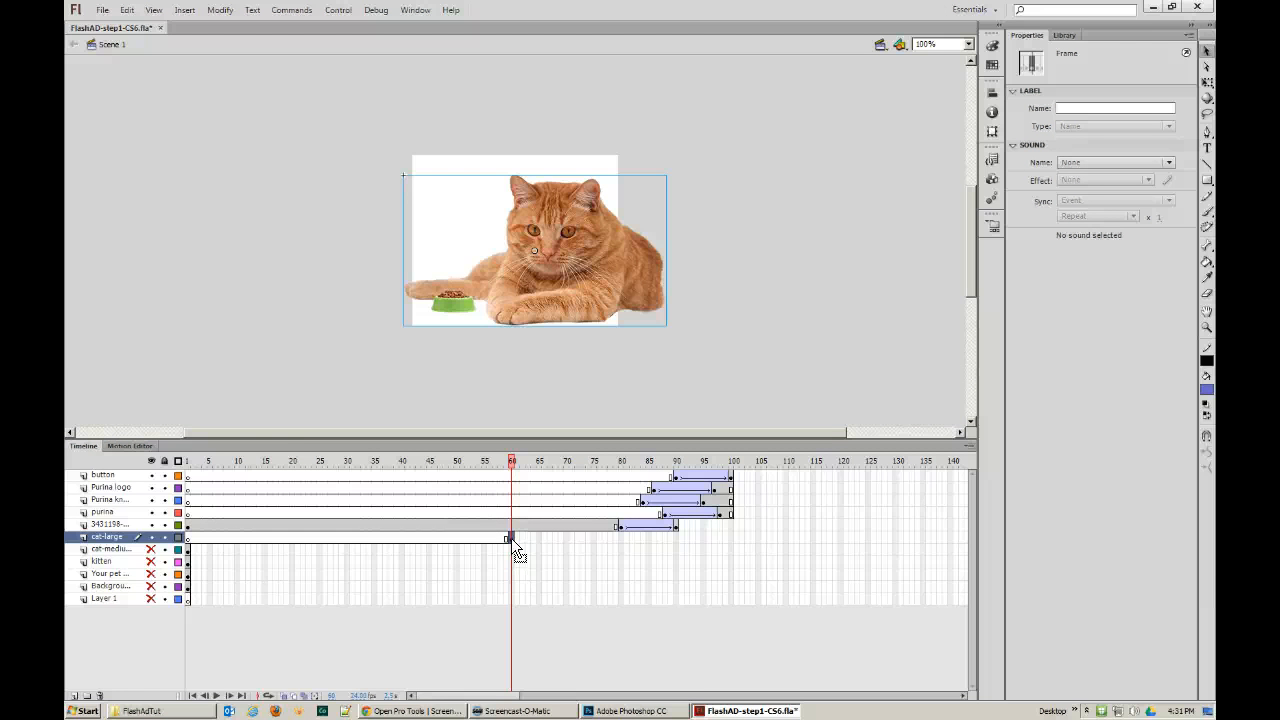
- Add keyframes at frames 70, 80 and 90 on the cat-large layer and check the timing
drag(511, 538, 620, 538)
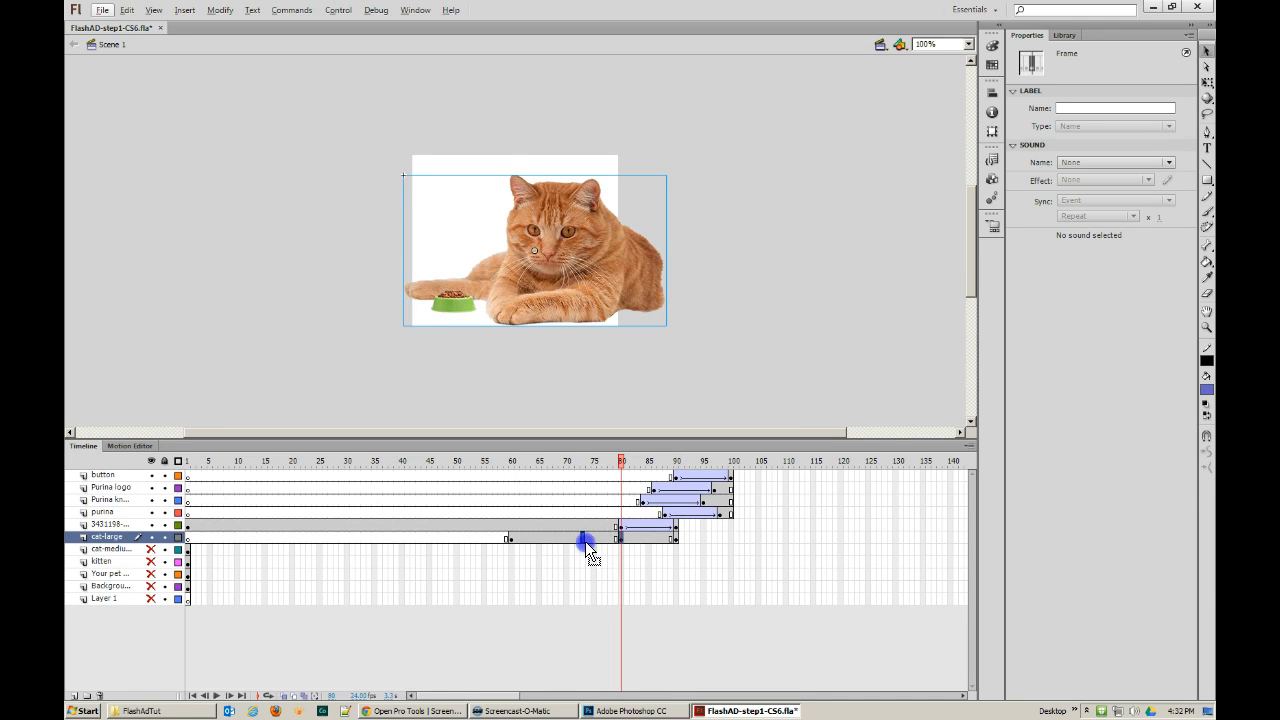
click(621, 539)
click(563, 540)
drag(565, 460, 506, 466)
key(Return)
drag(583, 484, 654, 488)
- Shift the four cat-large keyframes five frames earlier, to frames 55, 65, 75 and 85
click(512, 540)
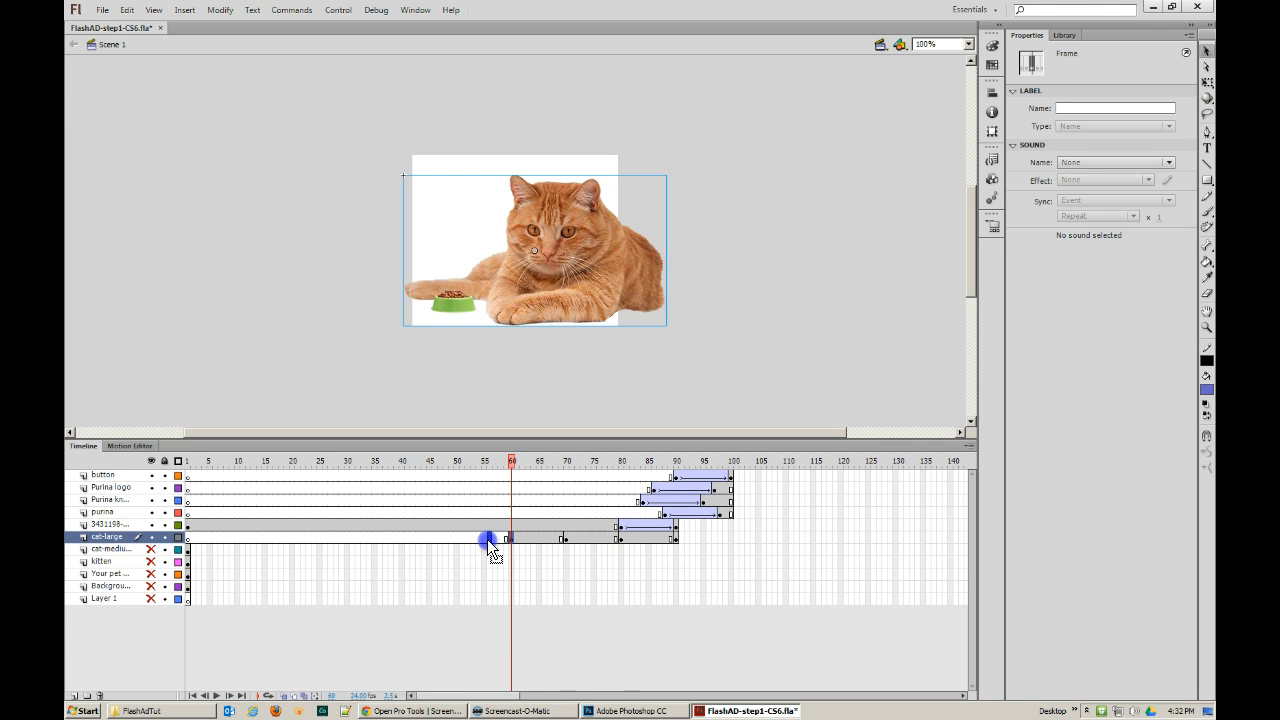
drag(487, 539, 490, 540)
click(564, 537)
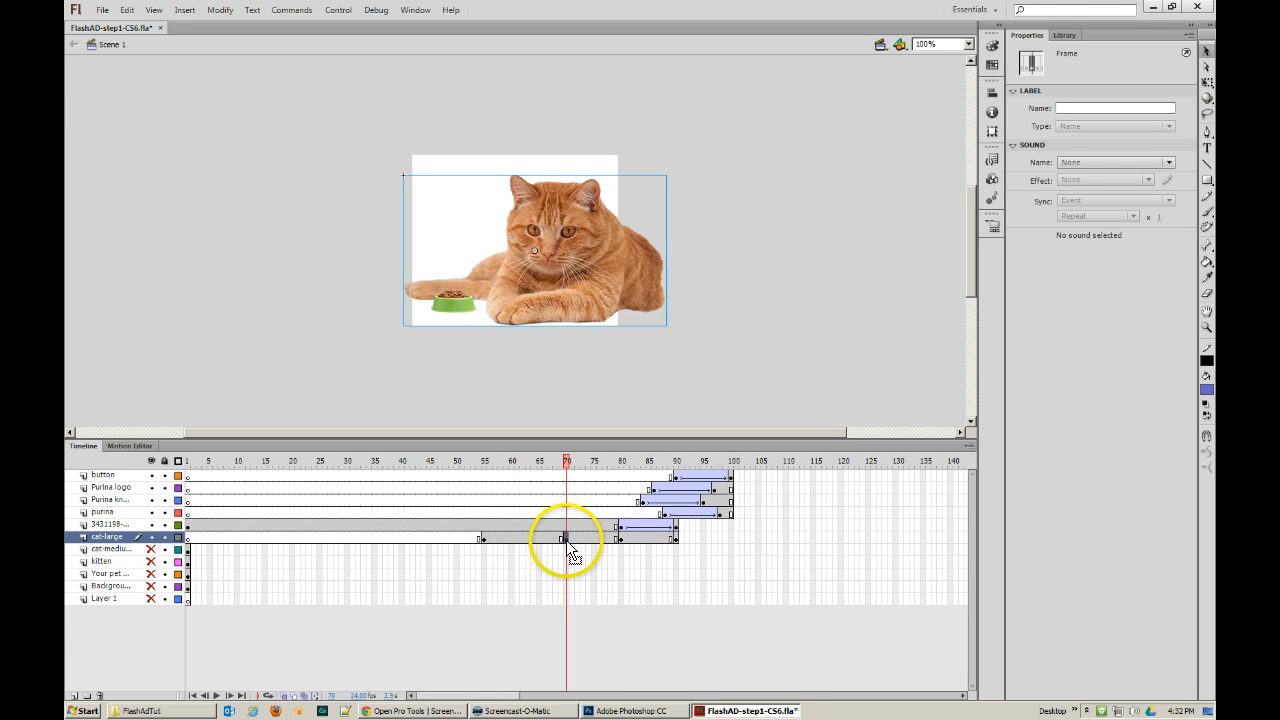
drag(565, 538, 540, 540)
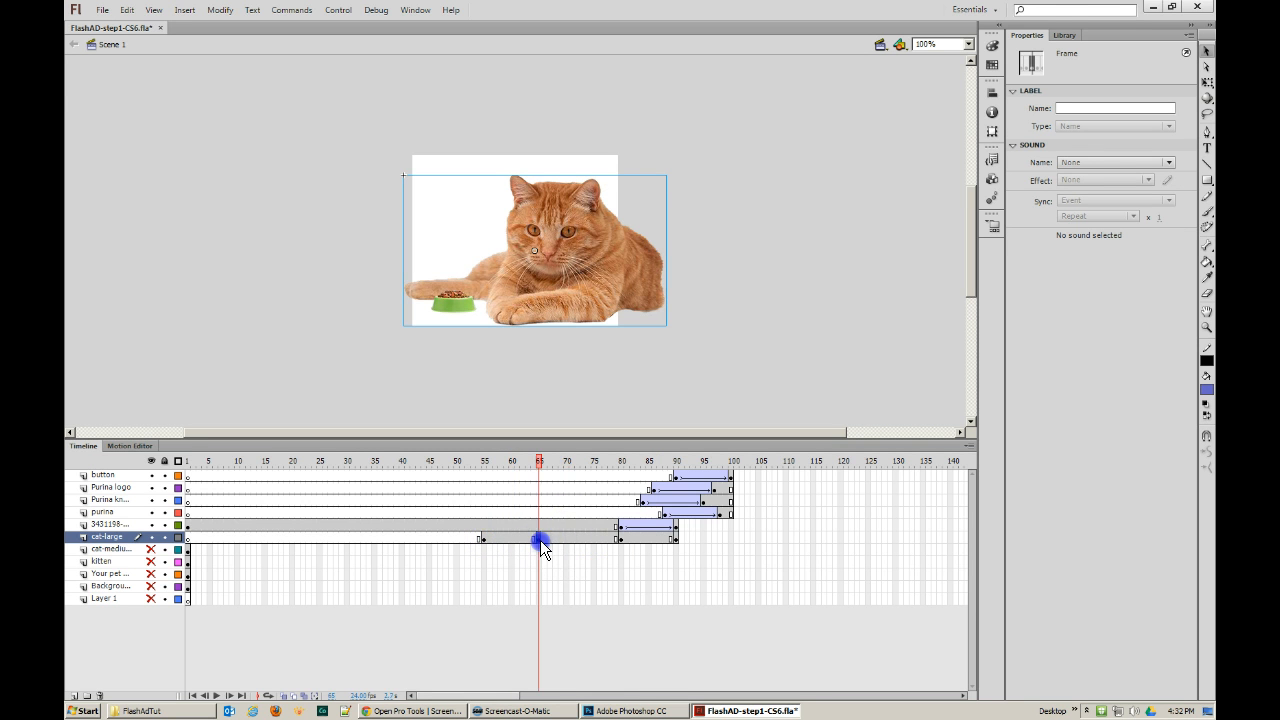
click(619, 538)
drag(596, 548, 592, 540)
click(676, 540)
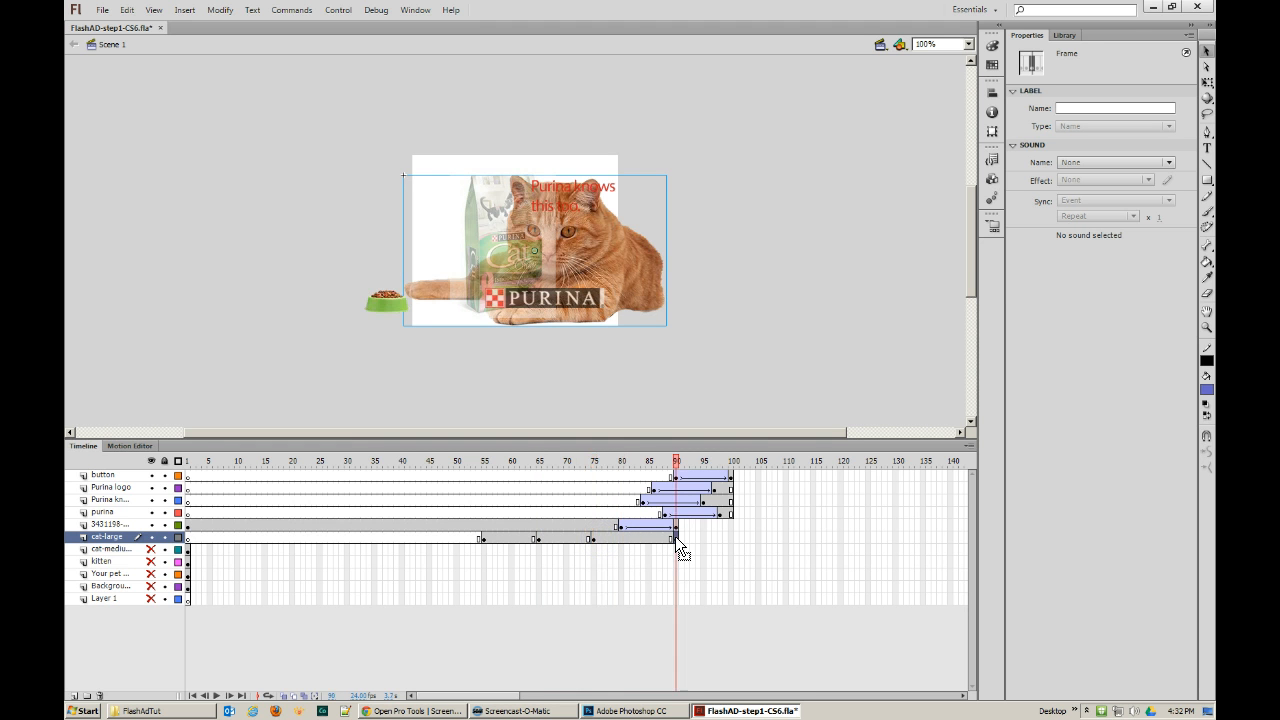
drag(675, 537, 649, 540)
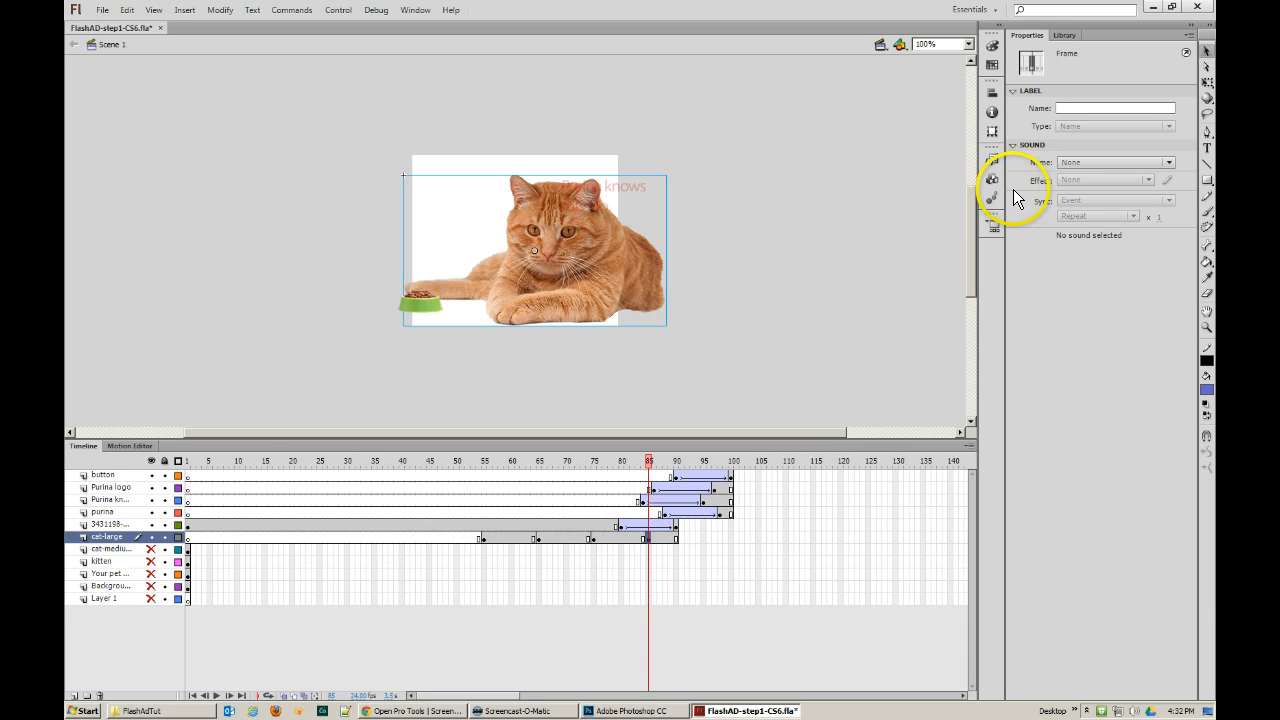
- Apply the Alpha color effect at 0% to the large cat at frames 85 and 55
click(563, 229)
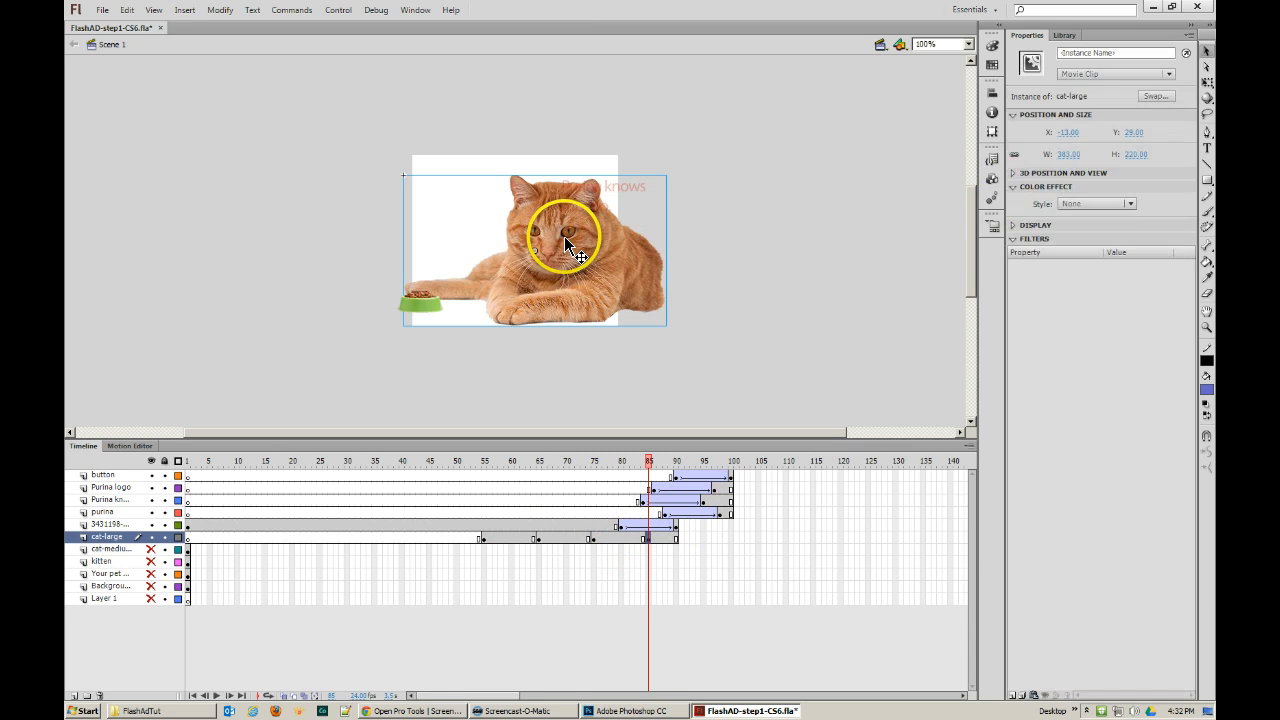
click(1076, 205)
click(1082, 263)
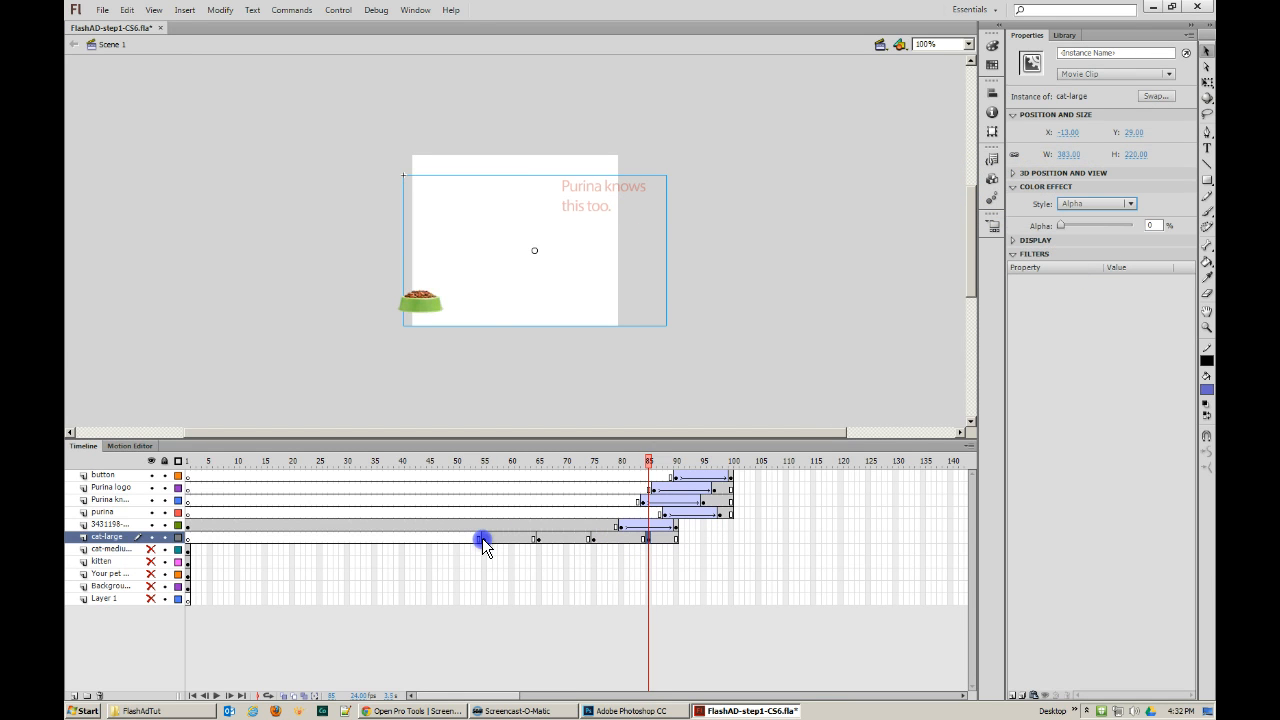
click(482, 538)
click(613, 262)
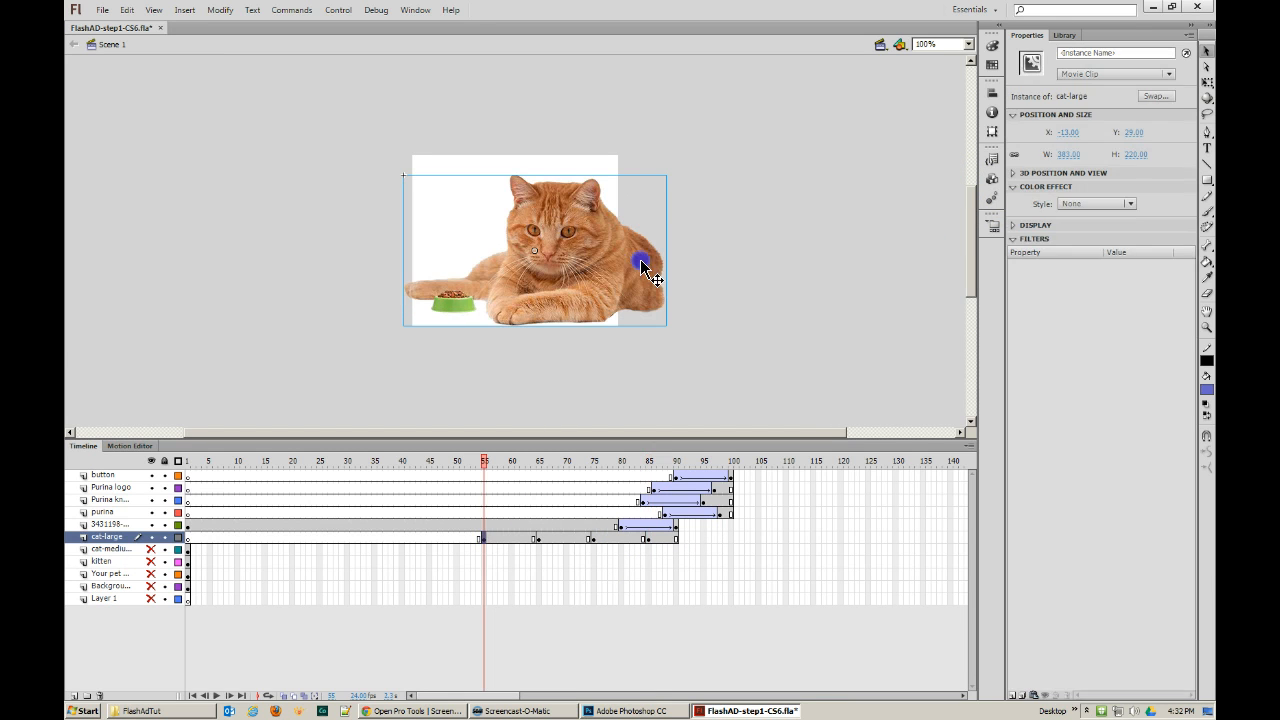
click(1086, 204)
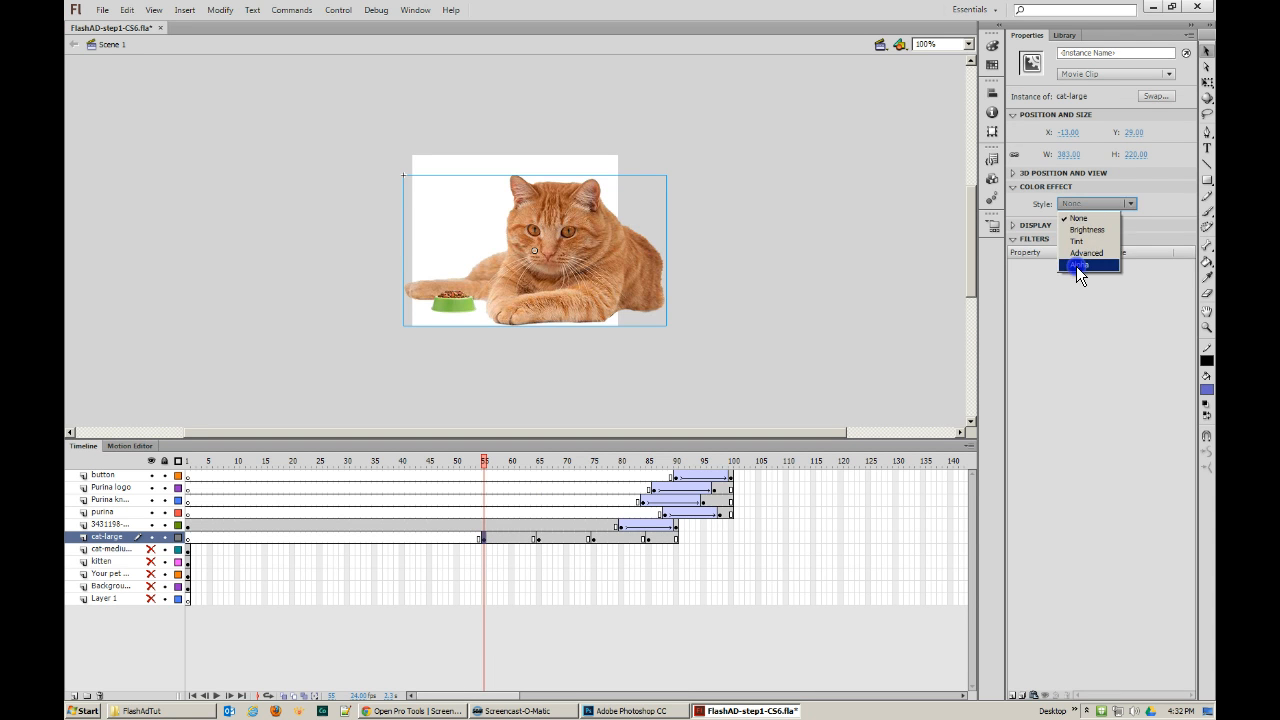
click(1076, 266)
- Create classic tweens on the cat-large layer between frames 55 and 65 and between frames 75 and 85
right_click(520, 537)
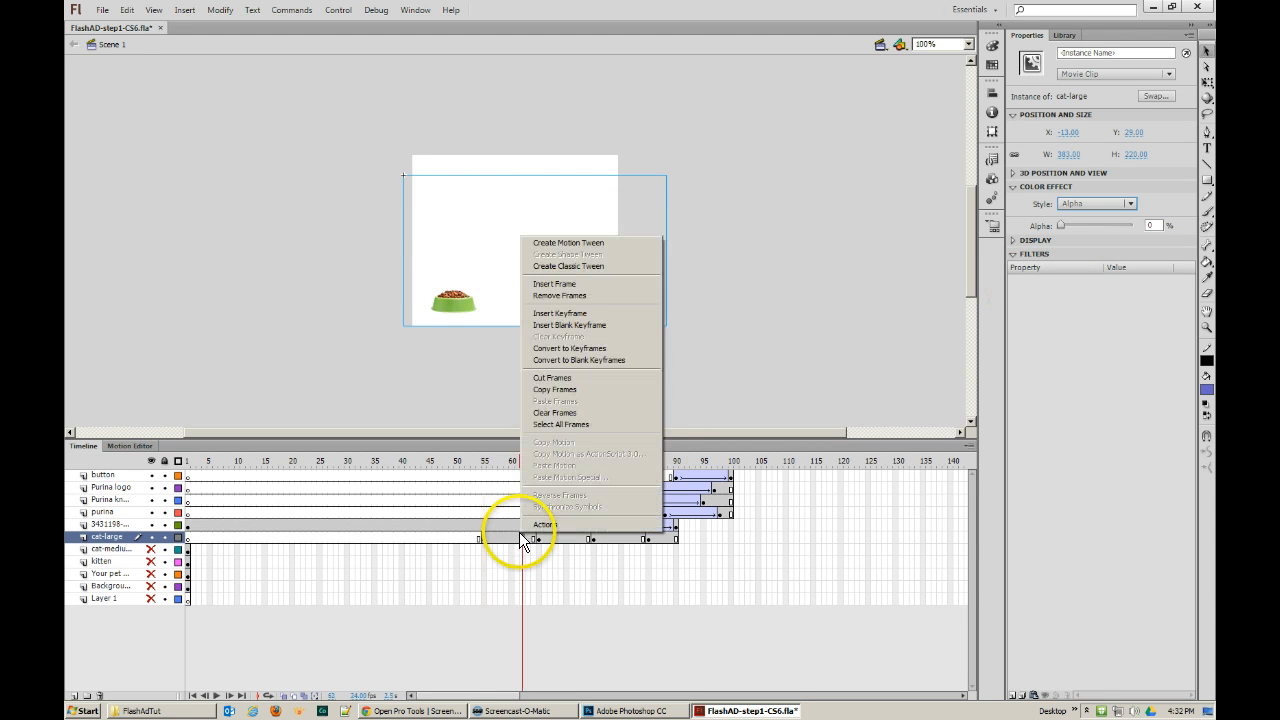
click(585, 267)
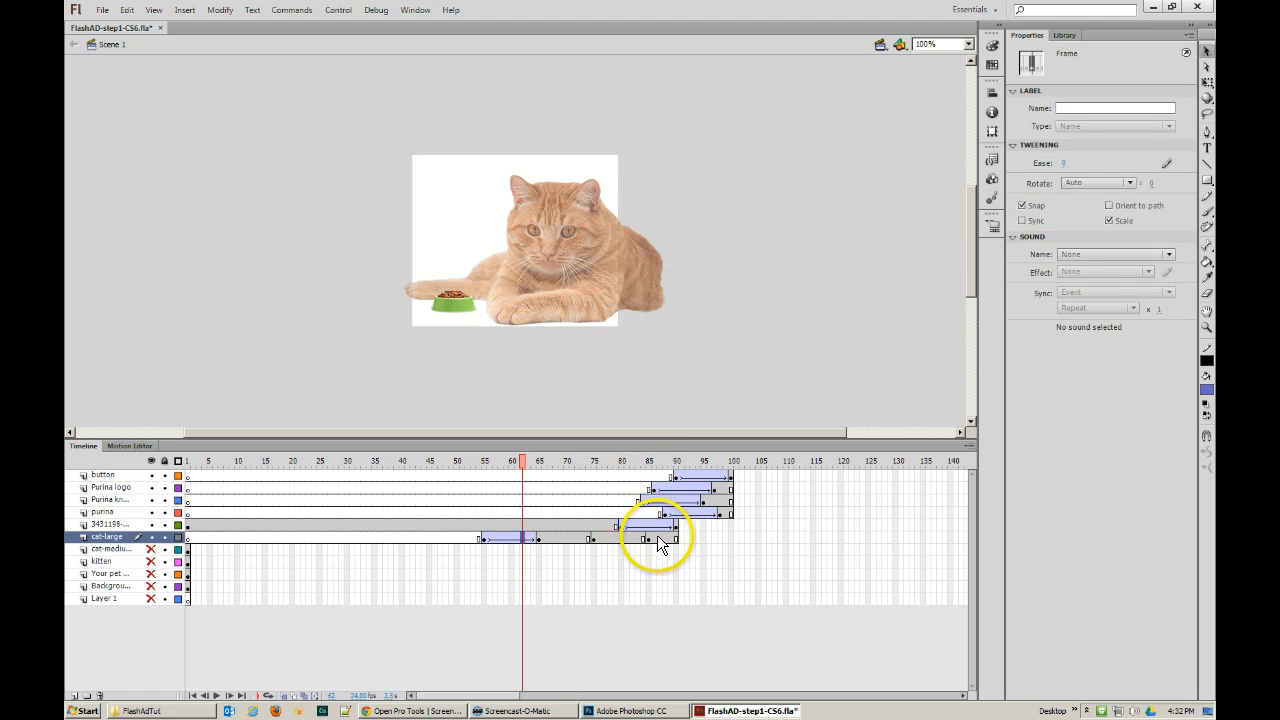
right_click(630, 538)
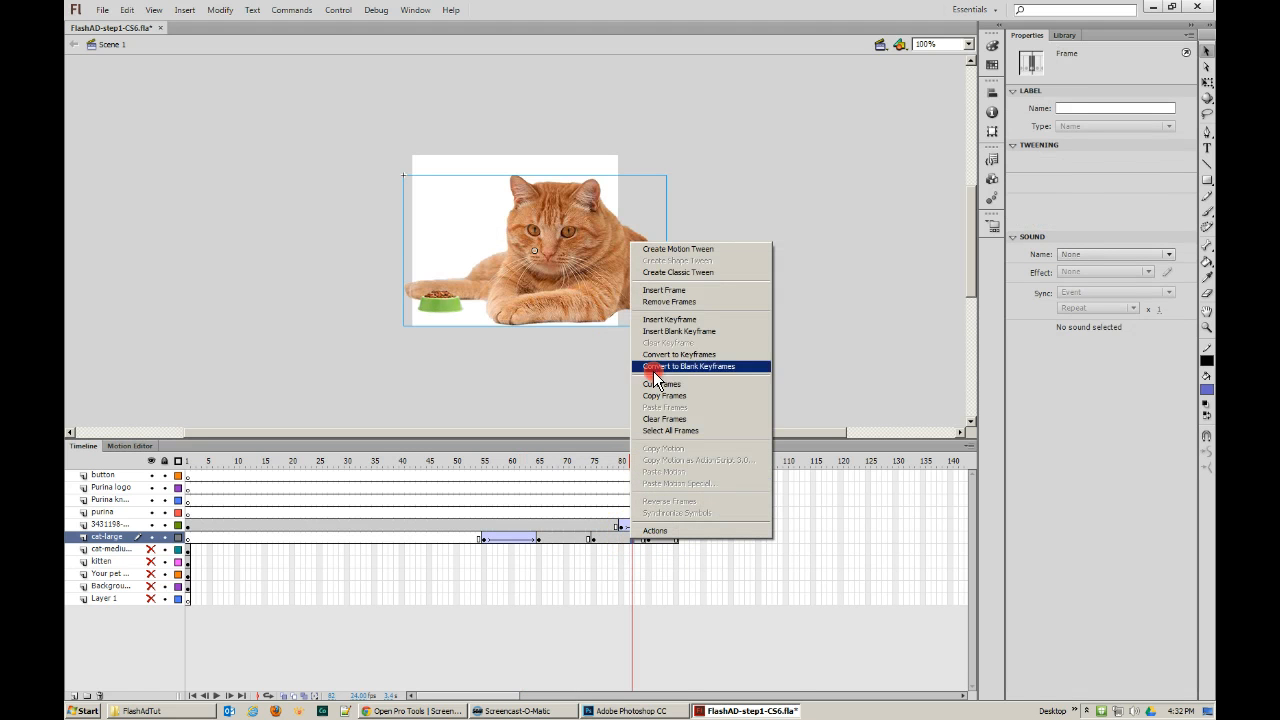
click(660, 272)
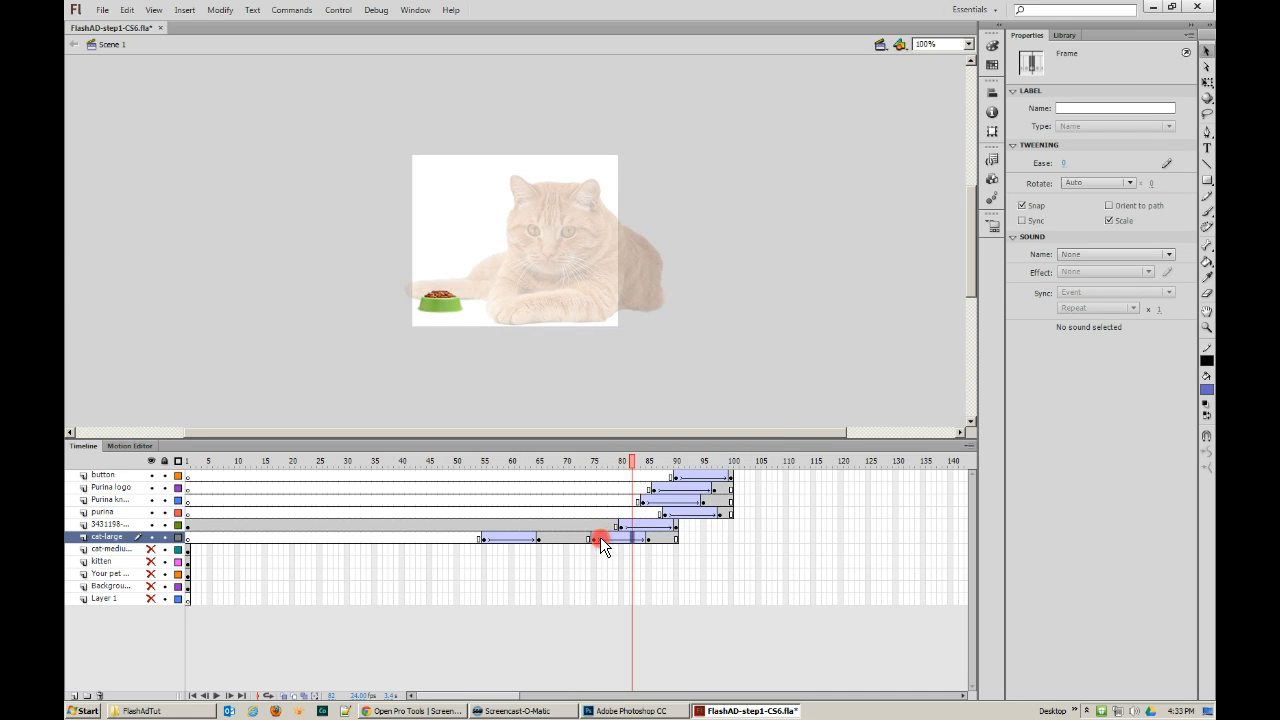
- Check the large cat's four keyframes and play back its fades through to the closing elements
click(483, 539)
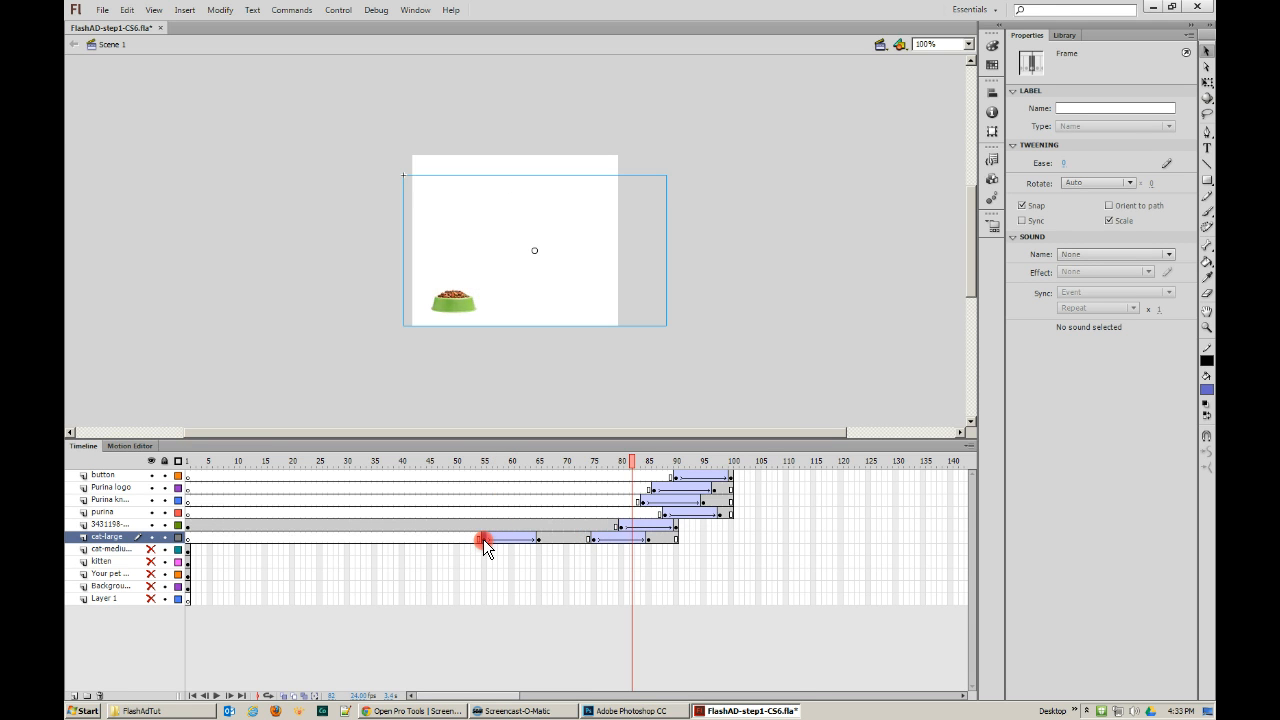
click(537, 539)
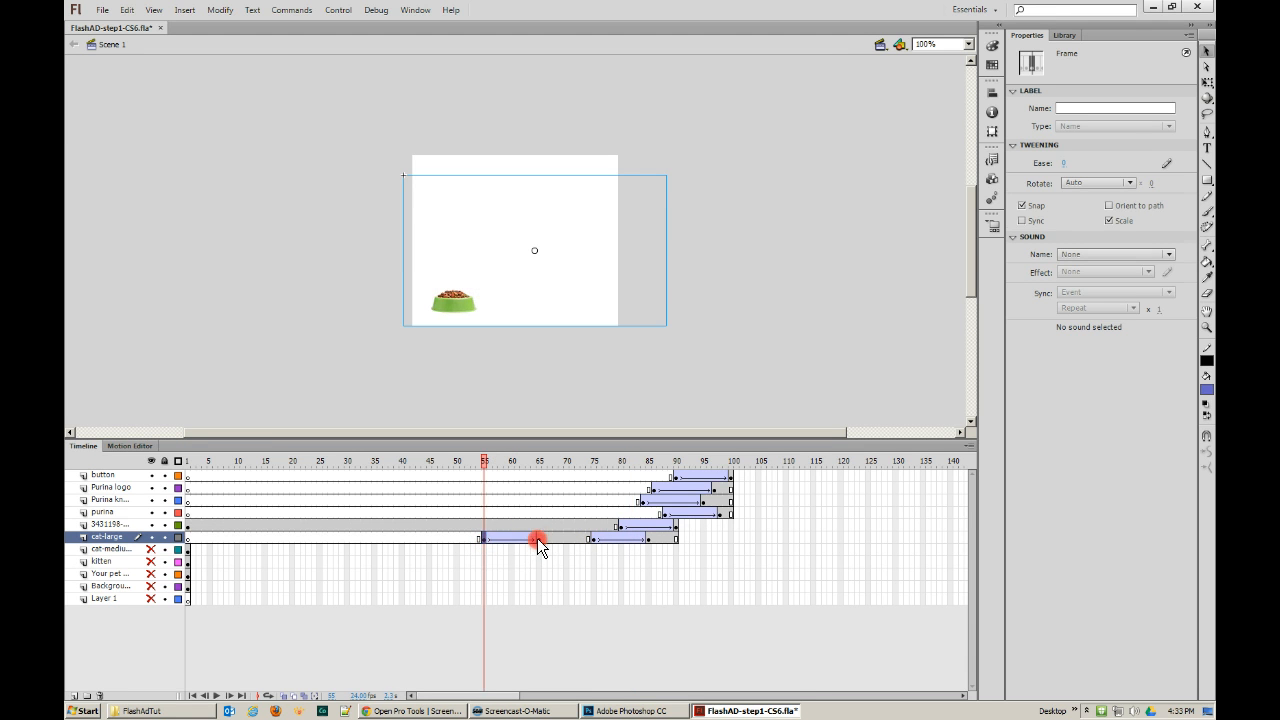
click(593, 539)
click(648, 540)
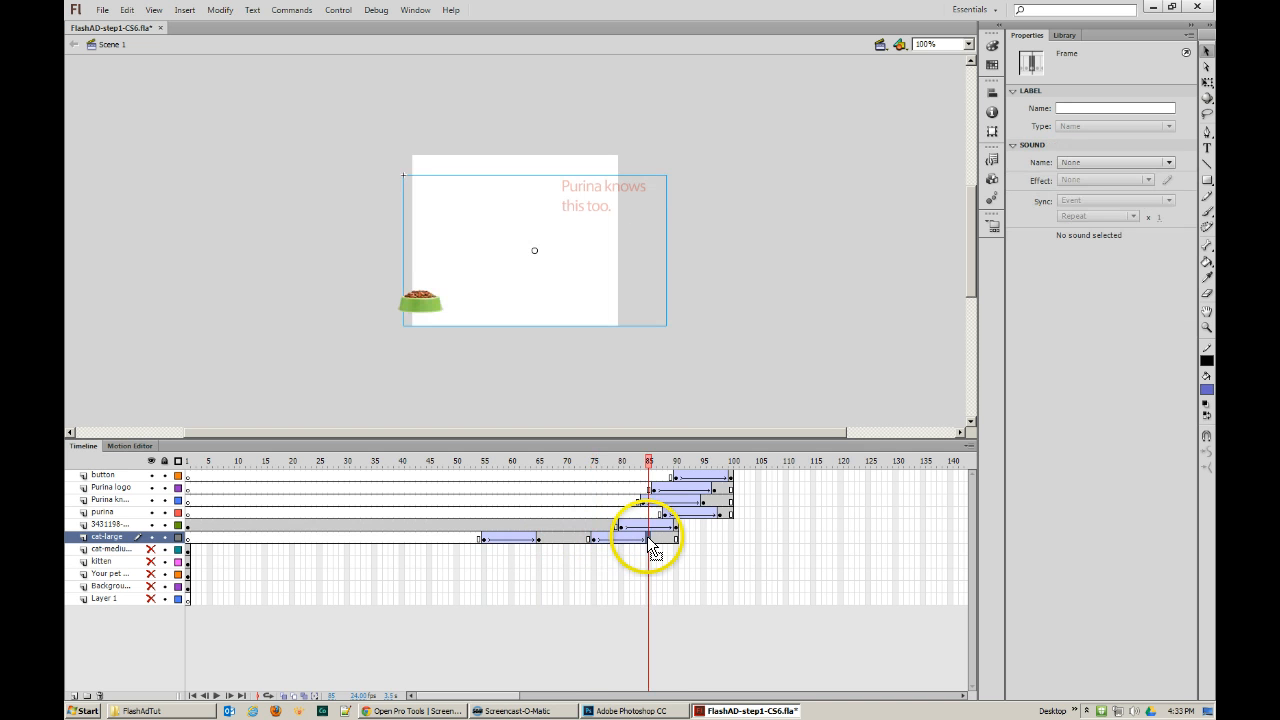
click(646, 460)
drag(646, 460, 543, 475)
key(Return)
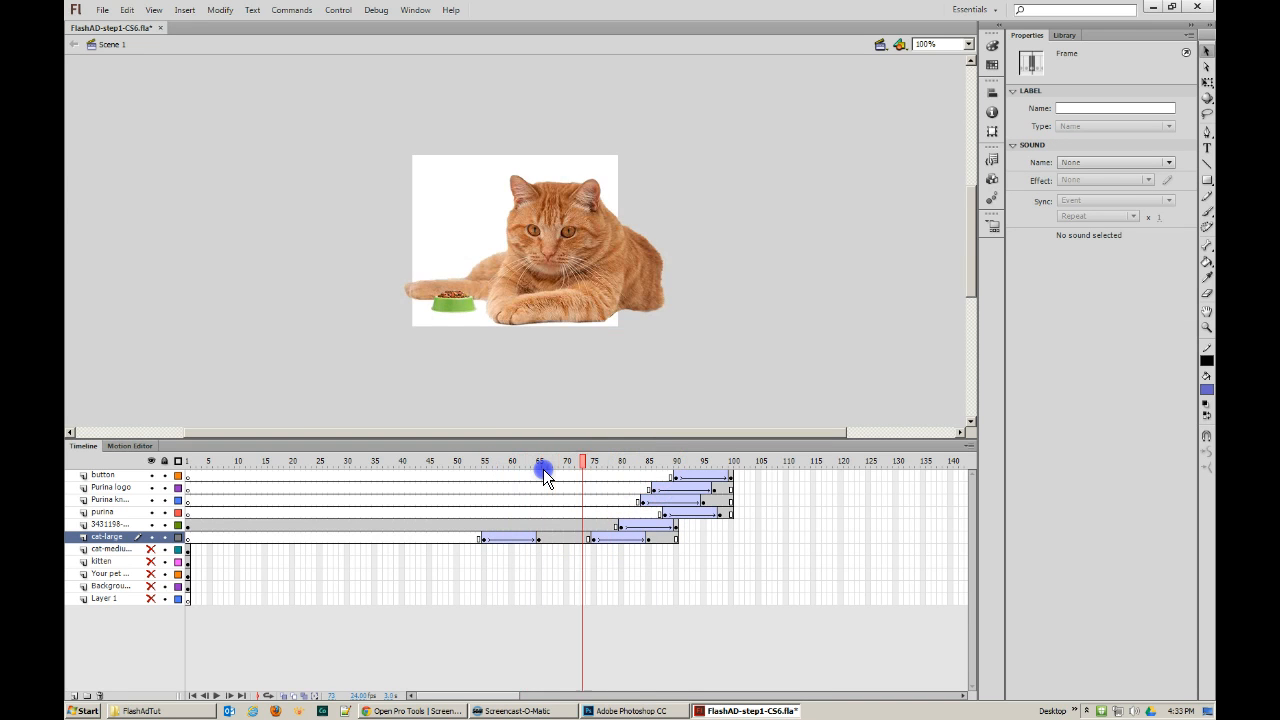
key(comma)
key(comma)
key(comma)
key(comma)
key(comma)
key(comma)
key(comma)
key(comma)
key(comma)
key(comma)
key(comma)
key(comma)
key(comma)
key(comma)
key(comma)
key(comma)
key(comma)
key(comma)
key(comma)
key(comma)
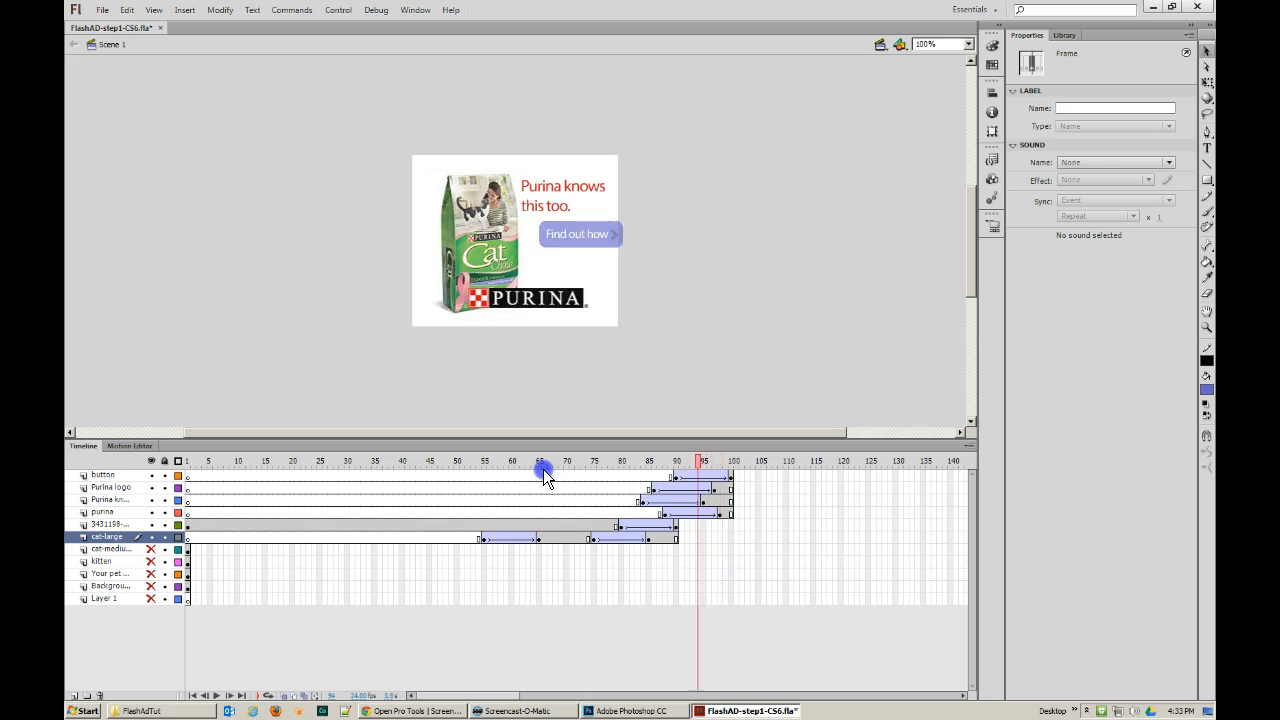
key(Return)
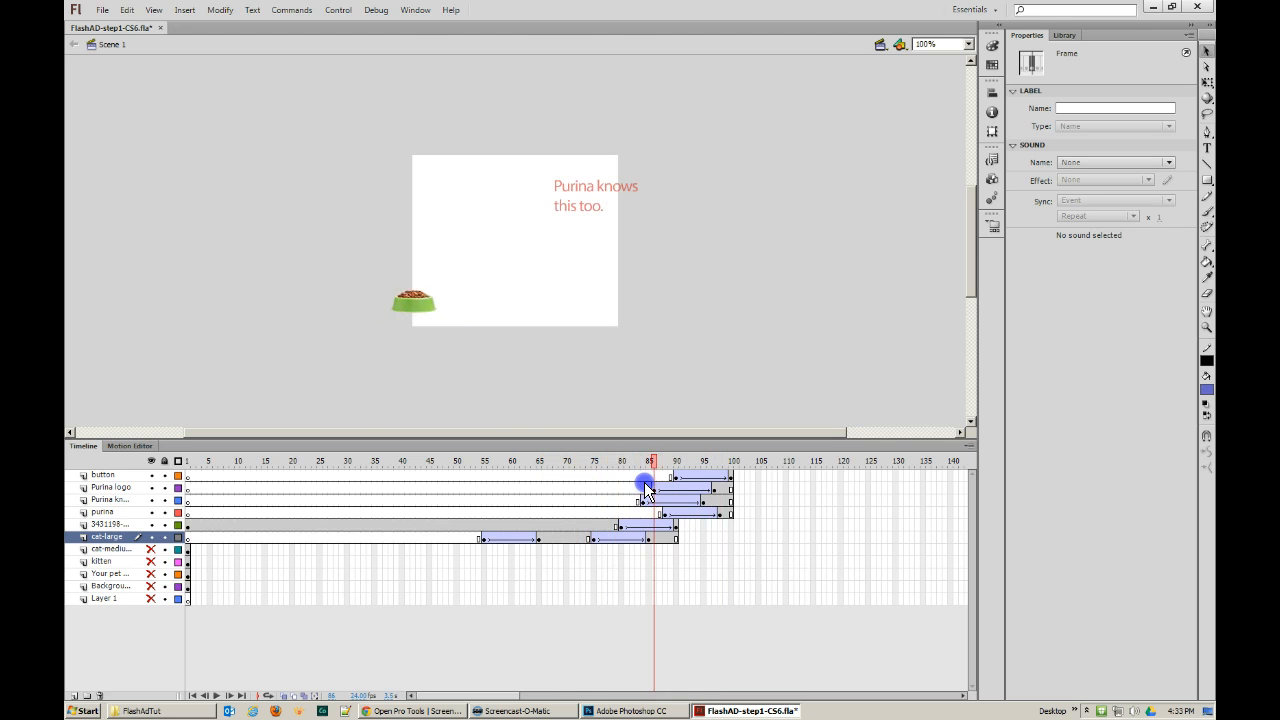
- Examine frame by frame how the large cat's fade-out overlaps the bowl's exit and the closing text, and return to the start
key(comma)
key(comma)
key(comma)
key(comma)
key(comma)
key(comma)
key(period)
key(period)
key(period)
key(period)
key(period)
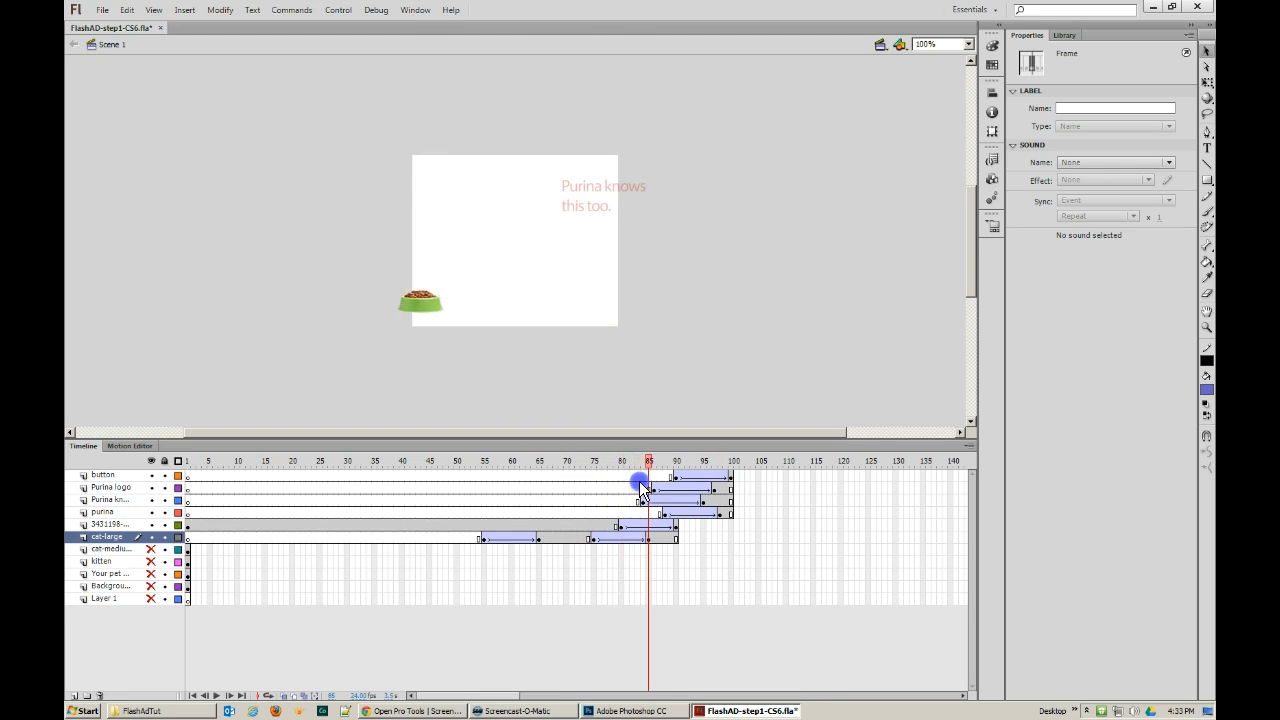
key(period)
key(period)
key(period)
key(period)
key(period)
key(comma)
key(comma)
key(comma)
key(comma)
key(comma)
key(comma)
key(comma)
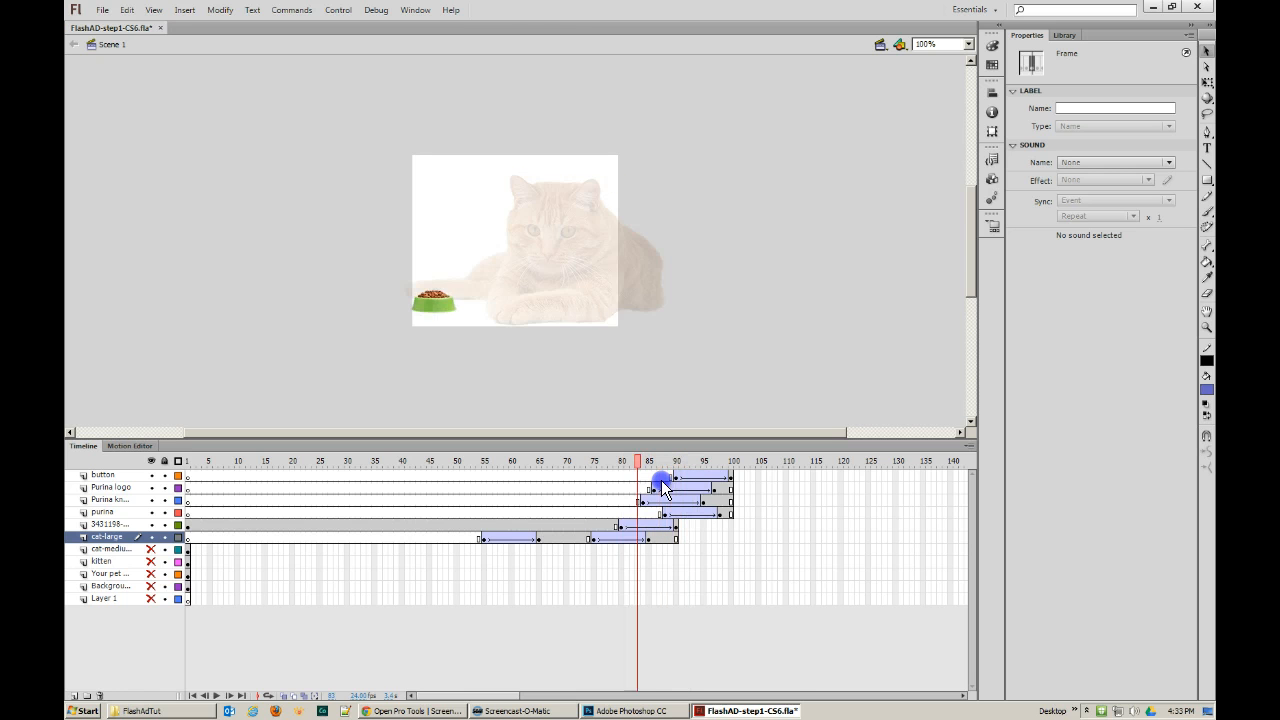
key(comma)
key(comma)
key(comma)
key(comma)
key(comma)
key(comma)
key(comma)
key(comma)
key(comma)
key(comma)
key(comma)
key(comma)
key(comma)
key(comma)
key(comma)
key(comma)
key(comma)
key(comma)
key(comma)
key(comma)
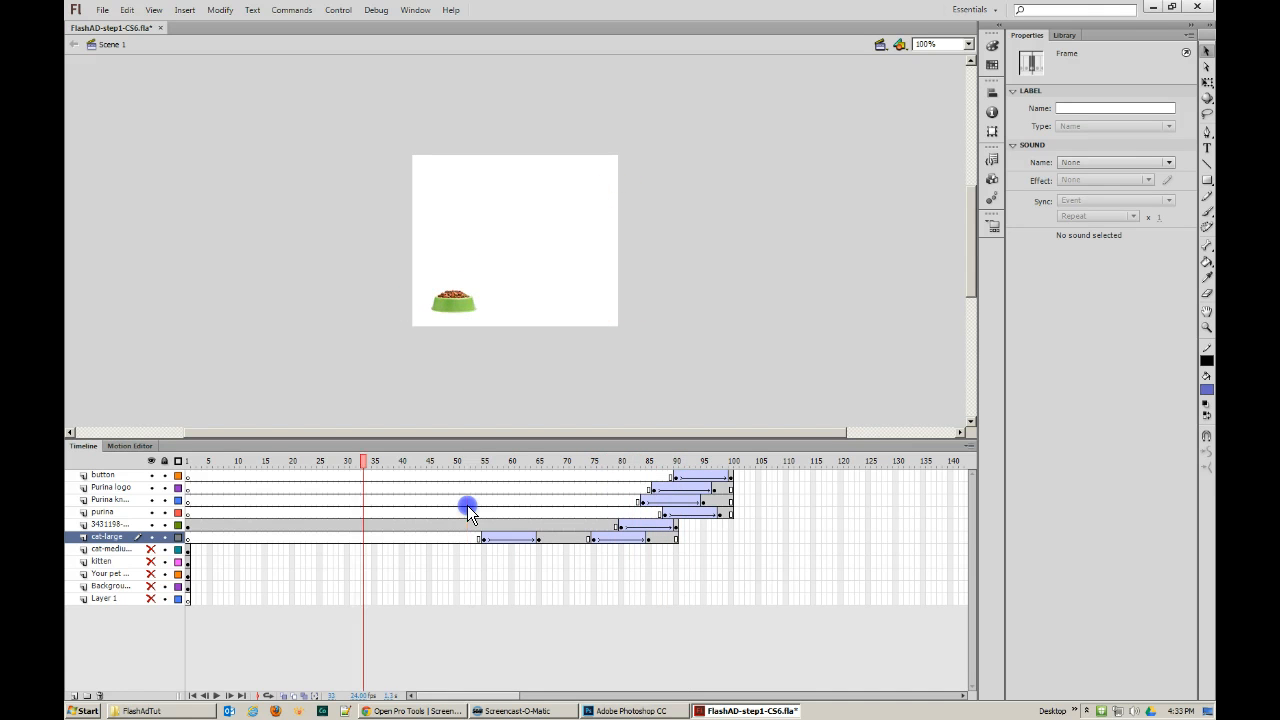
key(comma)
key(comma)
key(comma)
key(comma)
key(comma)
key(comma)
key(comma)
key(comma)
key(comma)
key(comma)
key(comma)
key(comma)
key(comma)
key(comma)
key(comma)
key(comma)
key(comma)
key(comma)
key(comma)
key(comma)
- Show the cat-medium layer, move its keyframe to frame 35 and duplicate it at frames 45, 55 and 65
click(151, 549)
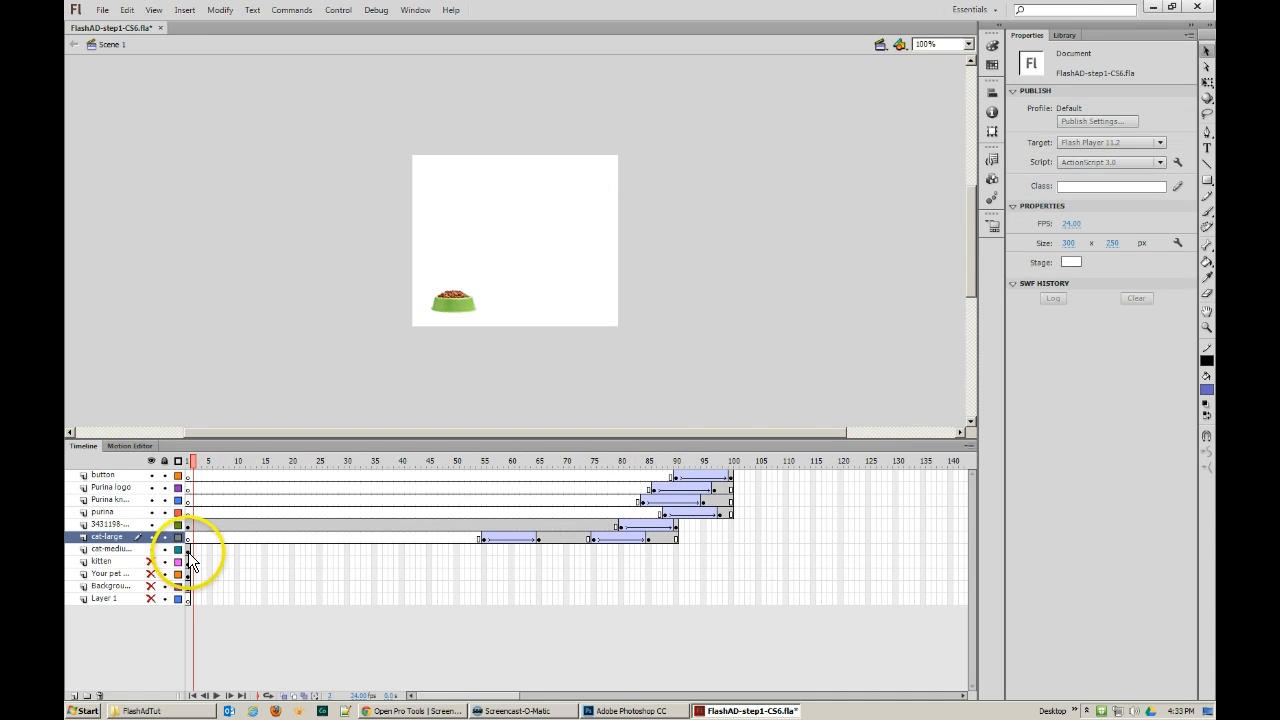
click(188, 549)
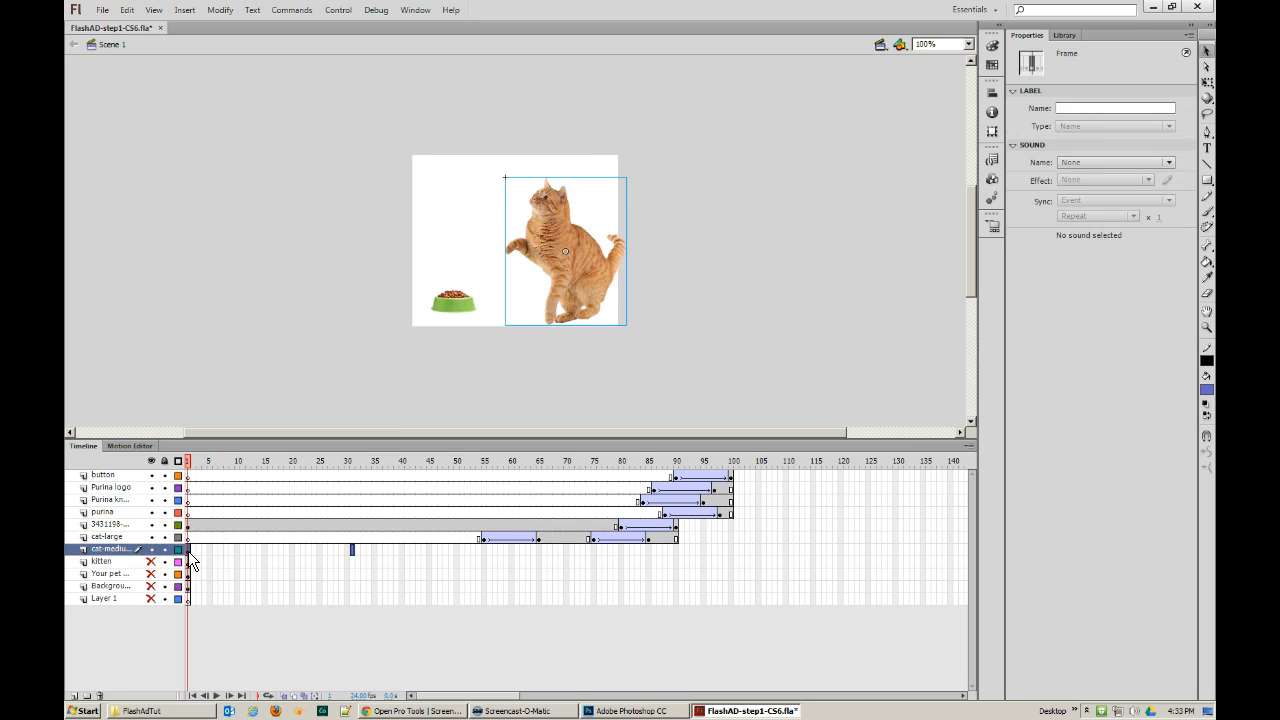
drag(353, 549, 373, 550)
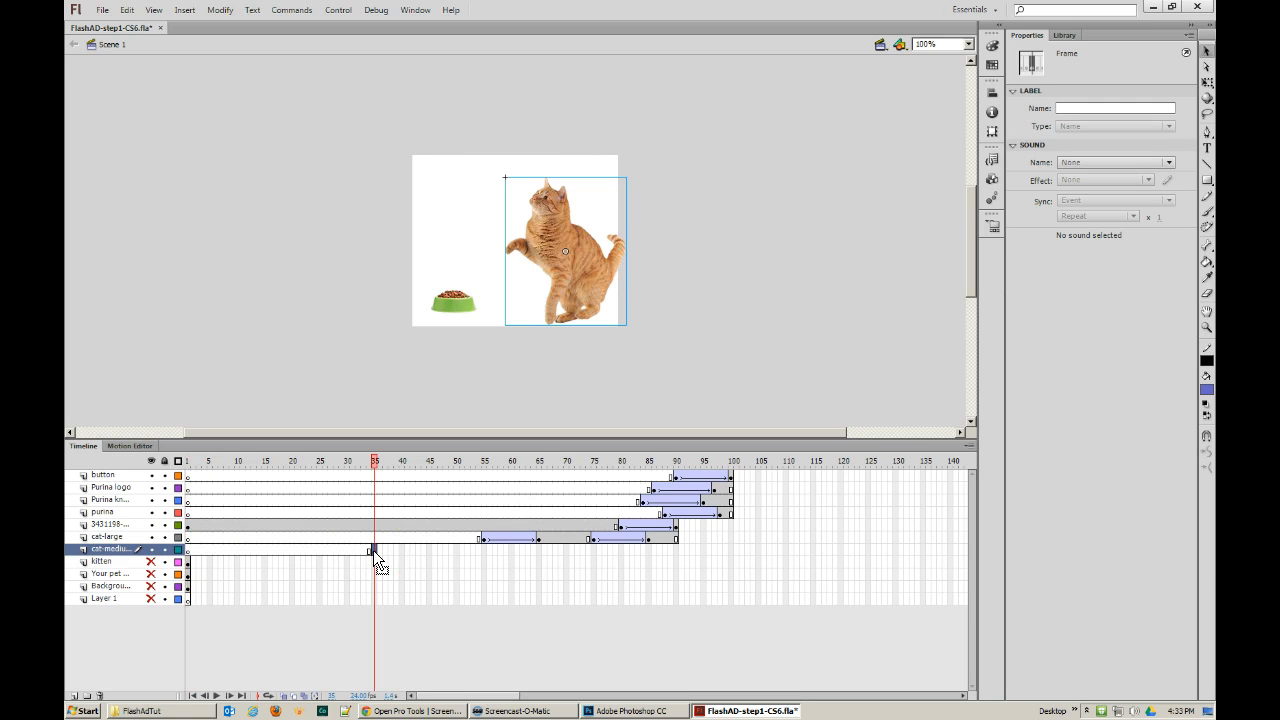
alt+drag(373, 550, 483, 554)
alt+drag(483, 552, 538, 552)
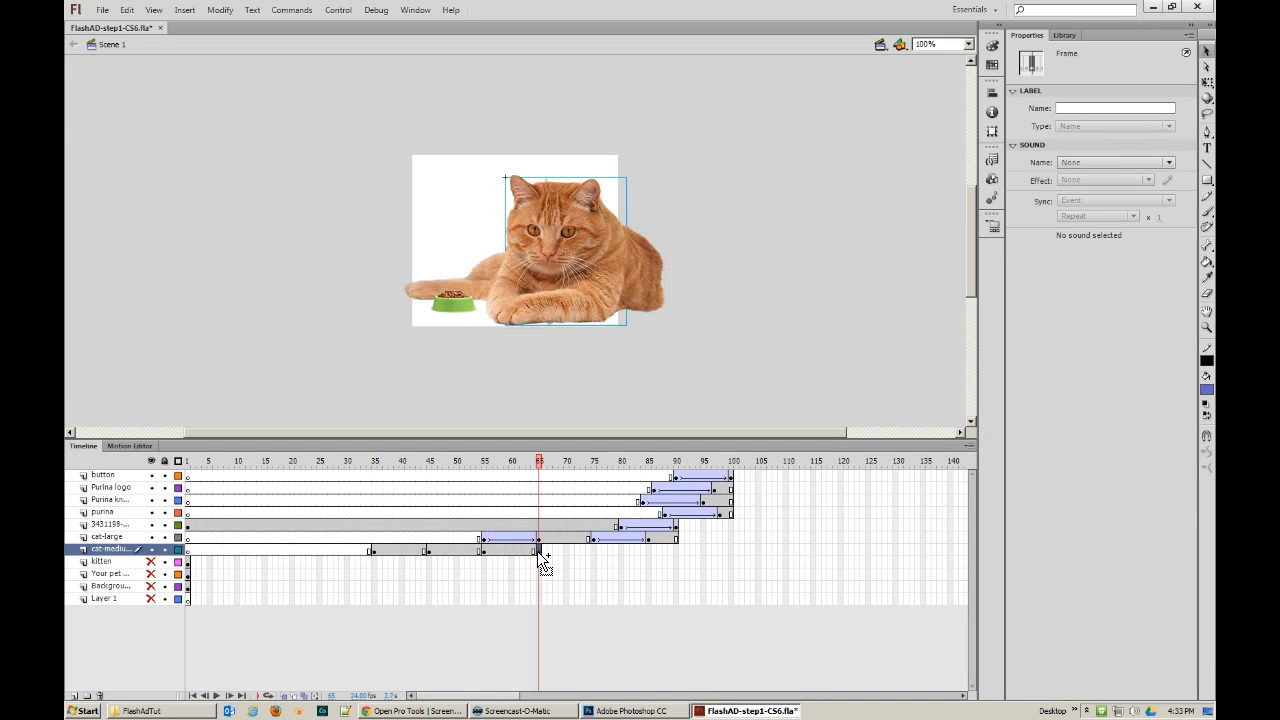
- Apply the Alpha color effect at 0% to the medium cat at frame 35
click(526, 551)
click(563, 312)
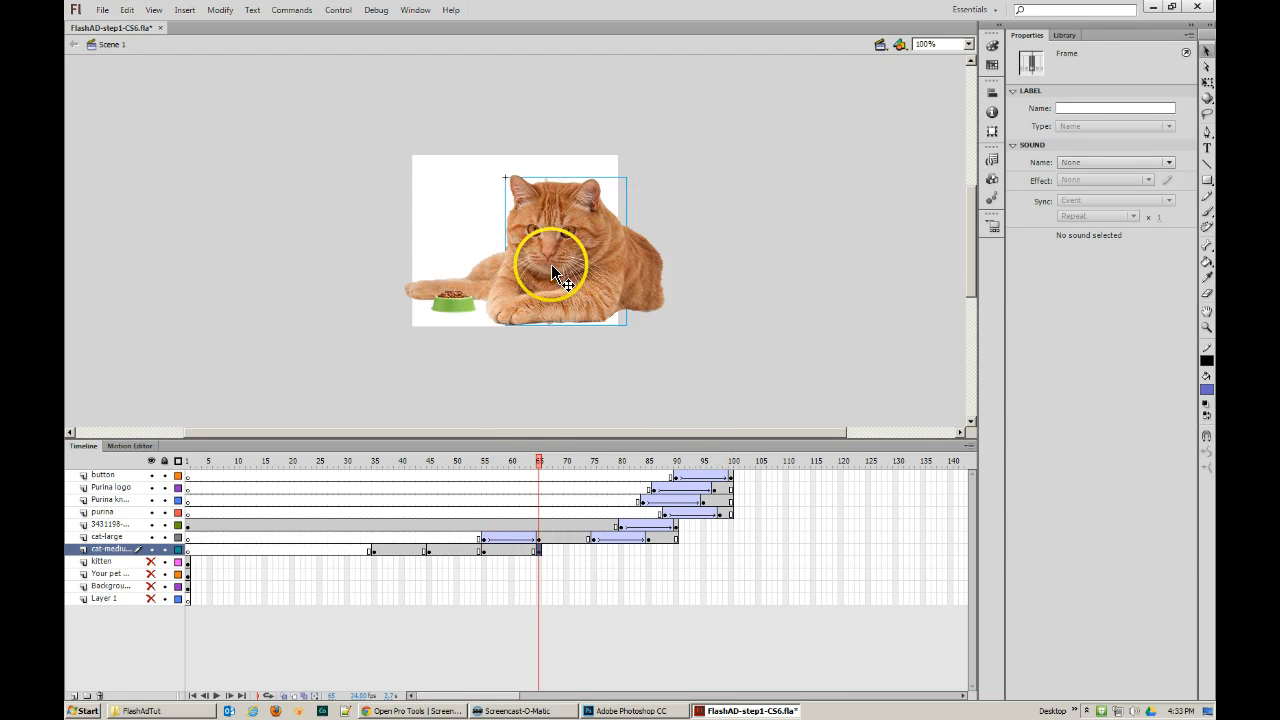
drag(539, 462, 490, 466)
click(481, 543)
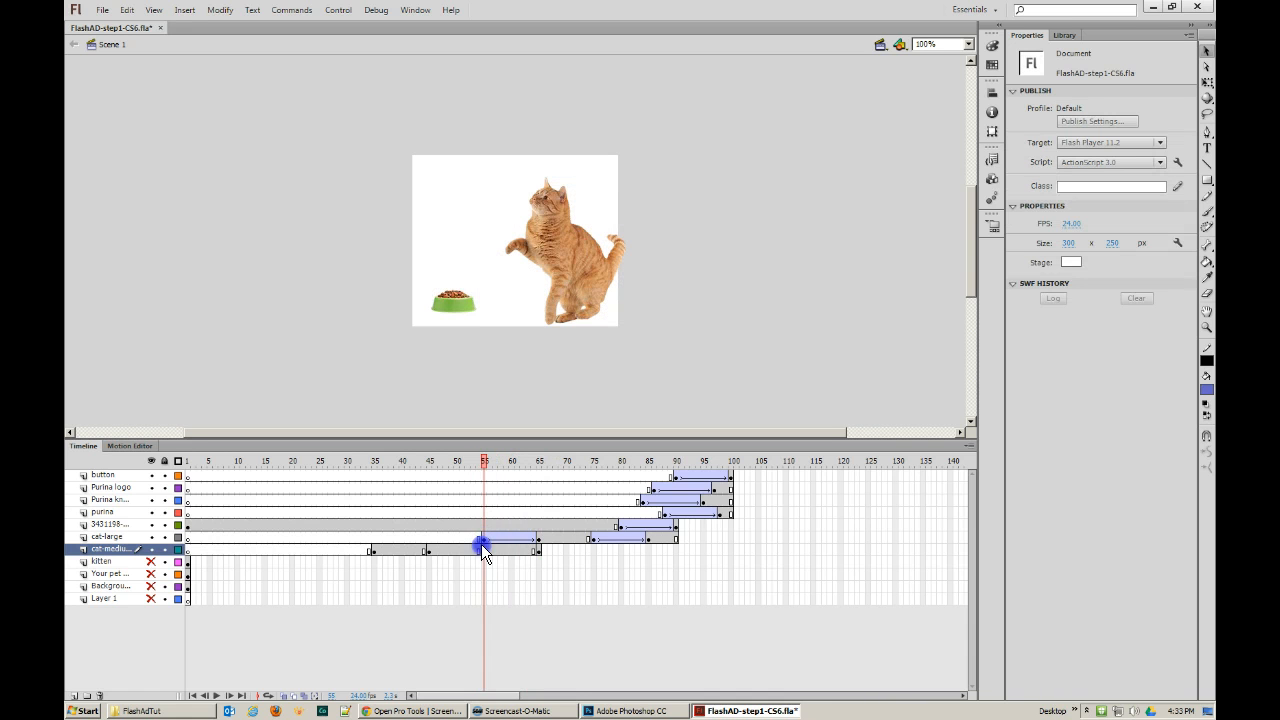
click(370, 552)
click(543, 257)
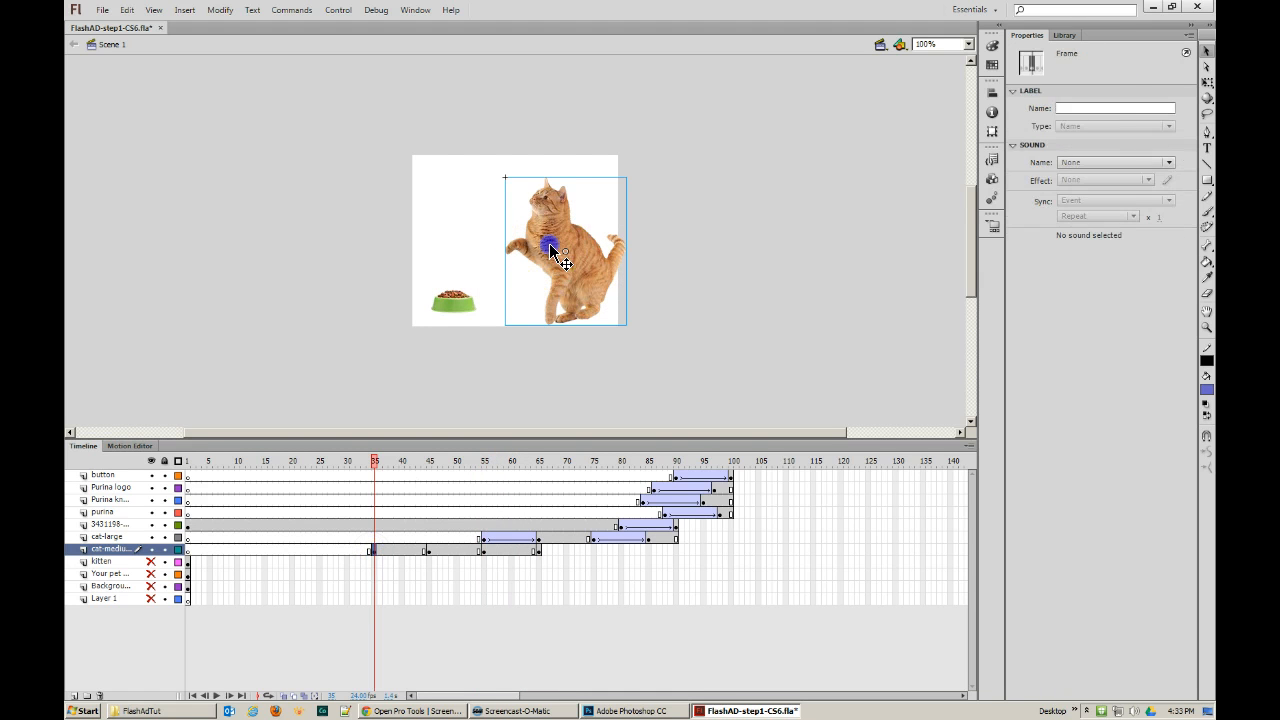
click(1092, 203)
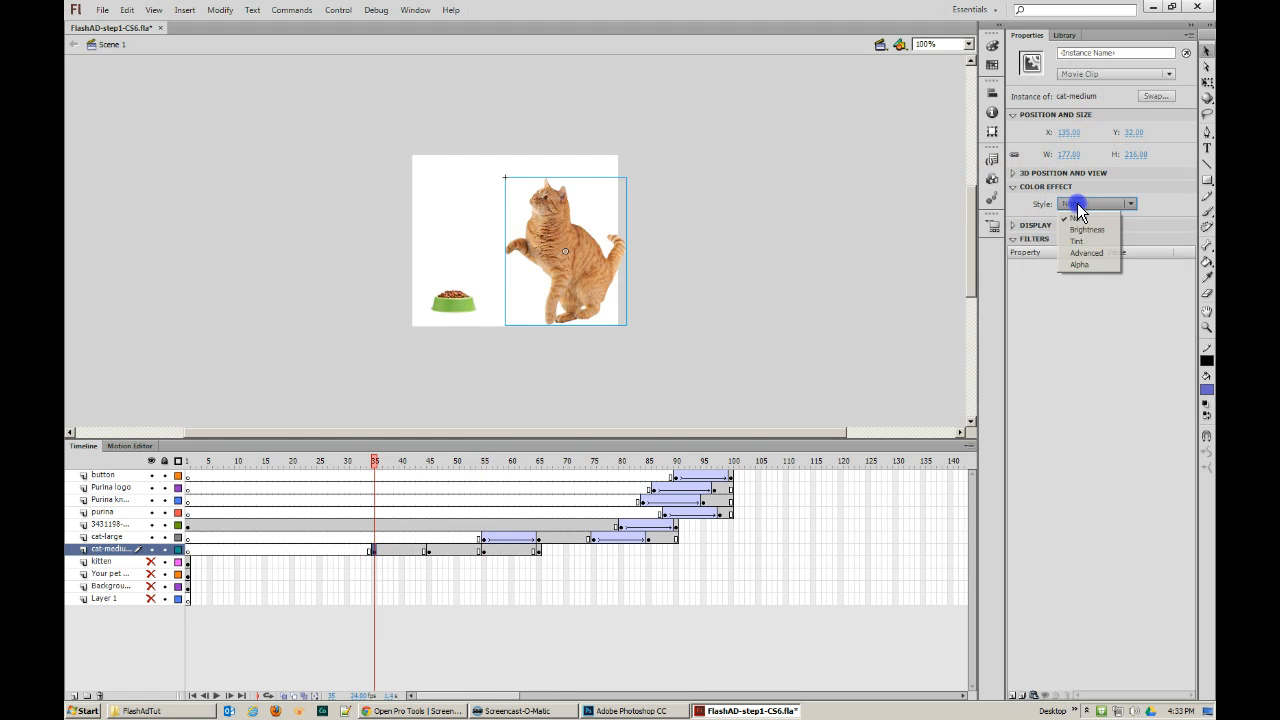
click(1070, 266)
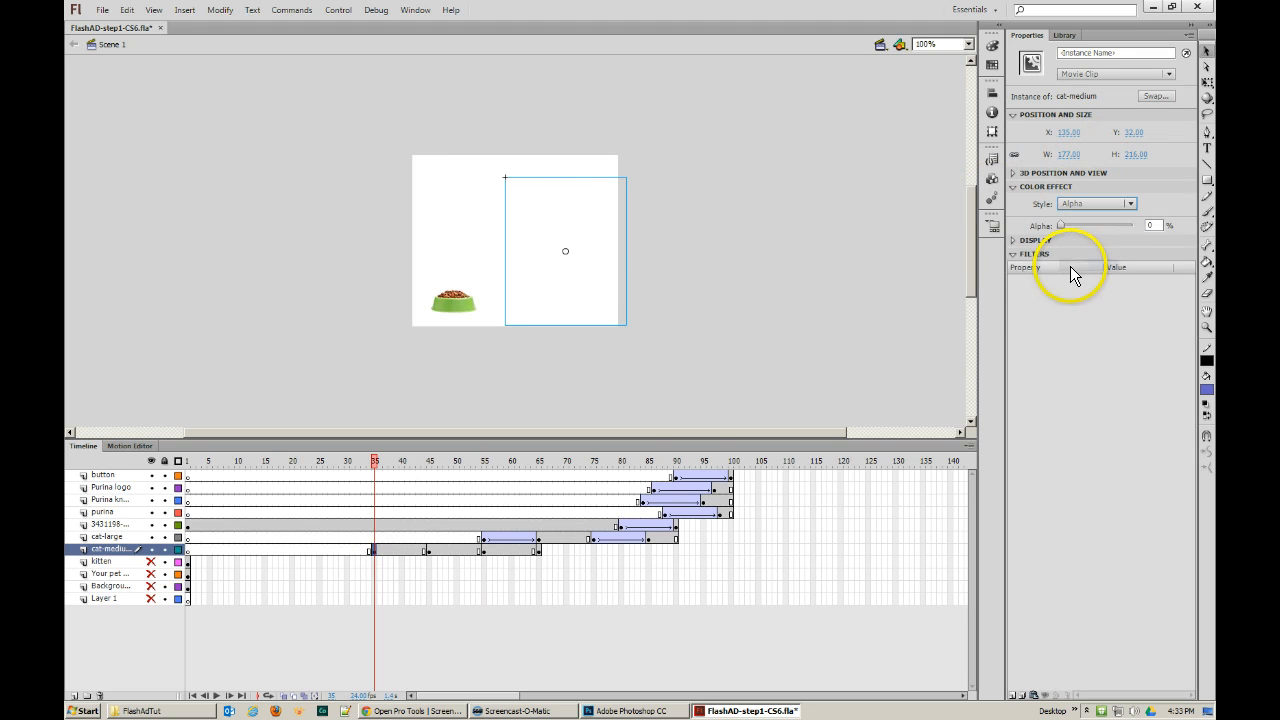
- Copy the transparent medium cat keyframe from frame 35 onto frame 65
click(373, 550)
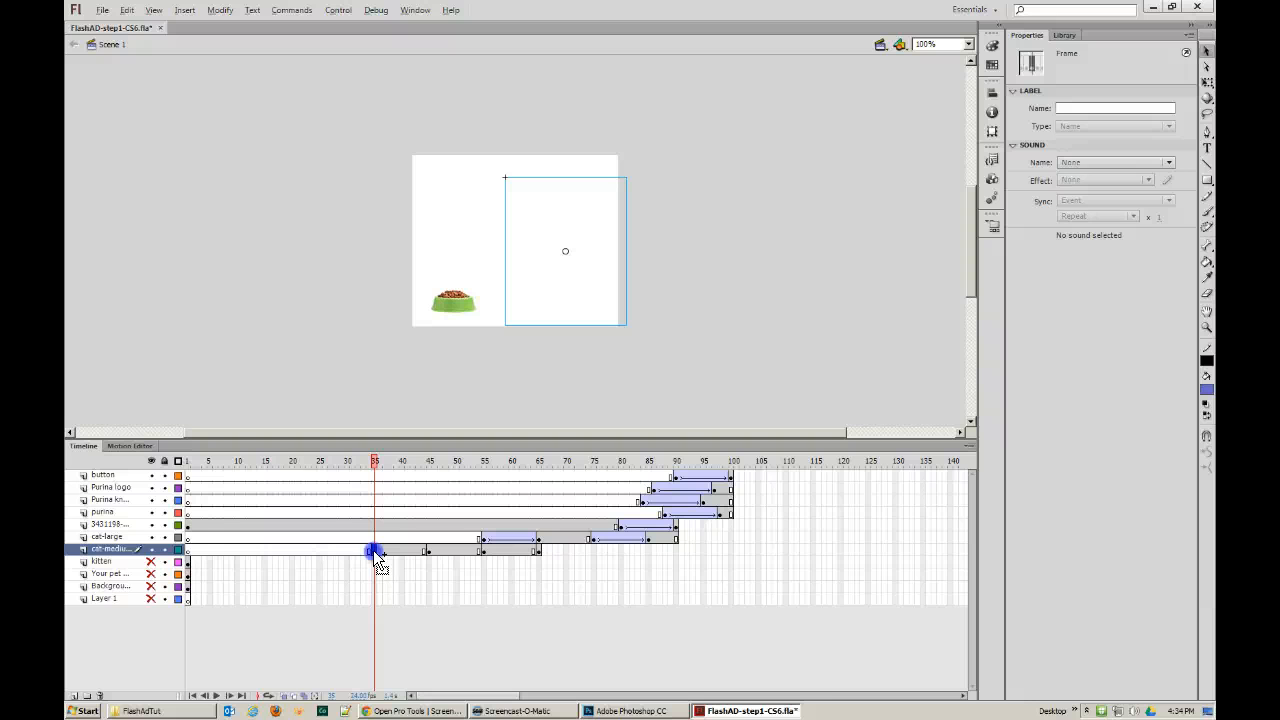
drag(373, 550, 490, 551)
drag(539, 551, 539, 551)
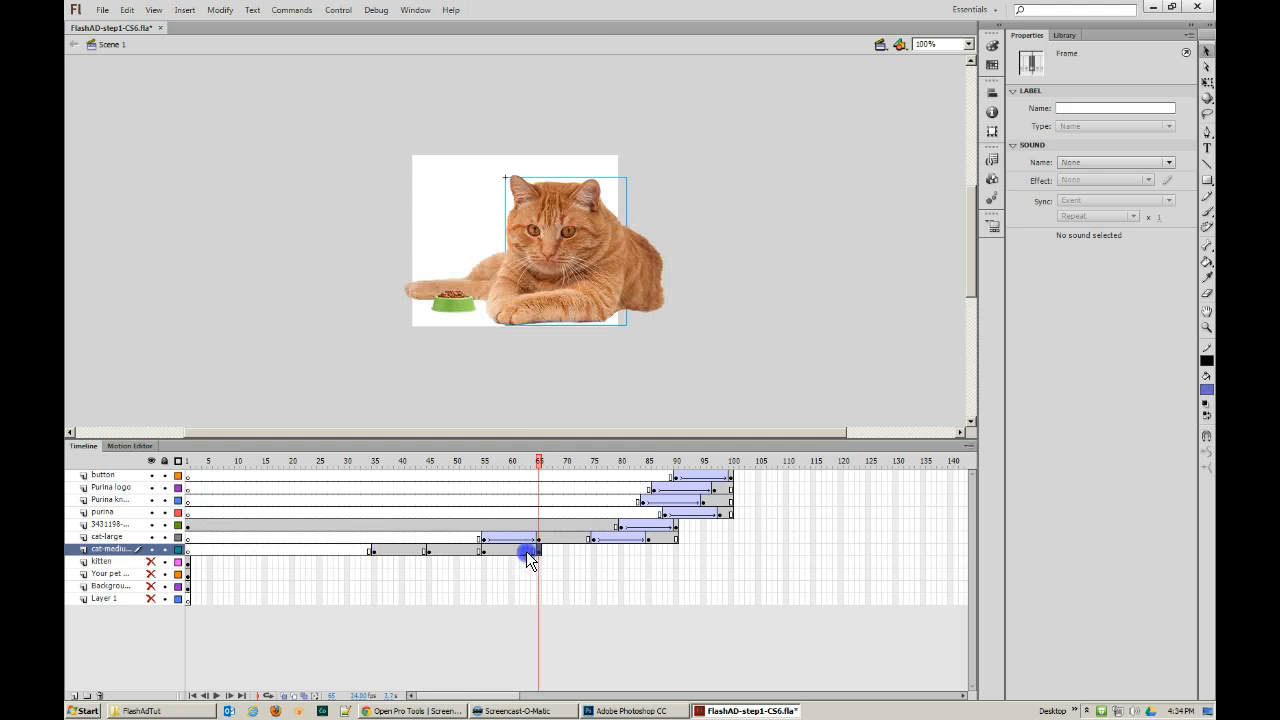
- Create classic tweens on the cat-medium layer between frames 55 and 65 and between frames 35 and 45, and preview the fades
right_click(526, 551)
click(570, 286)
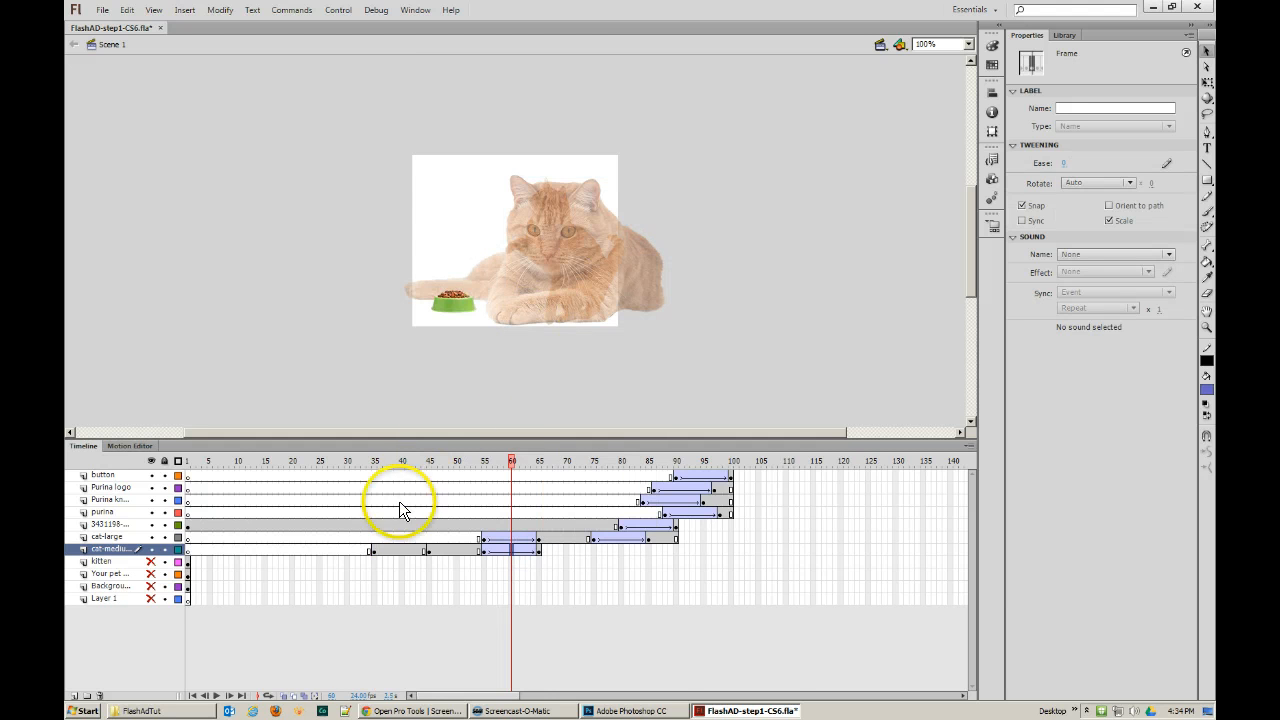
right_click(398, 551)
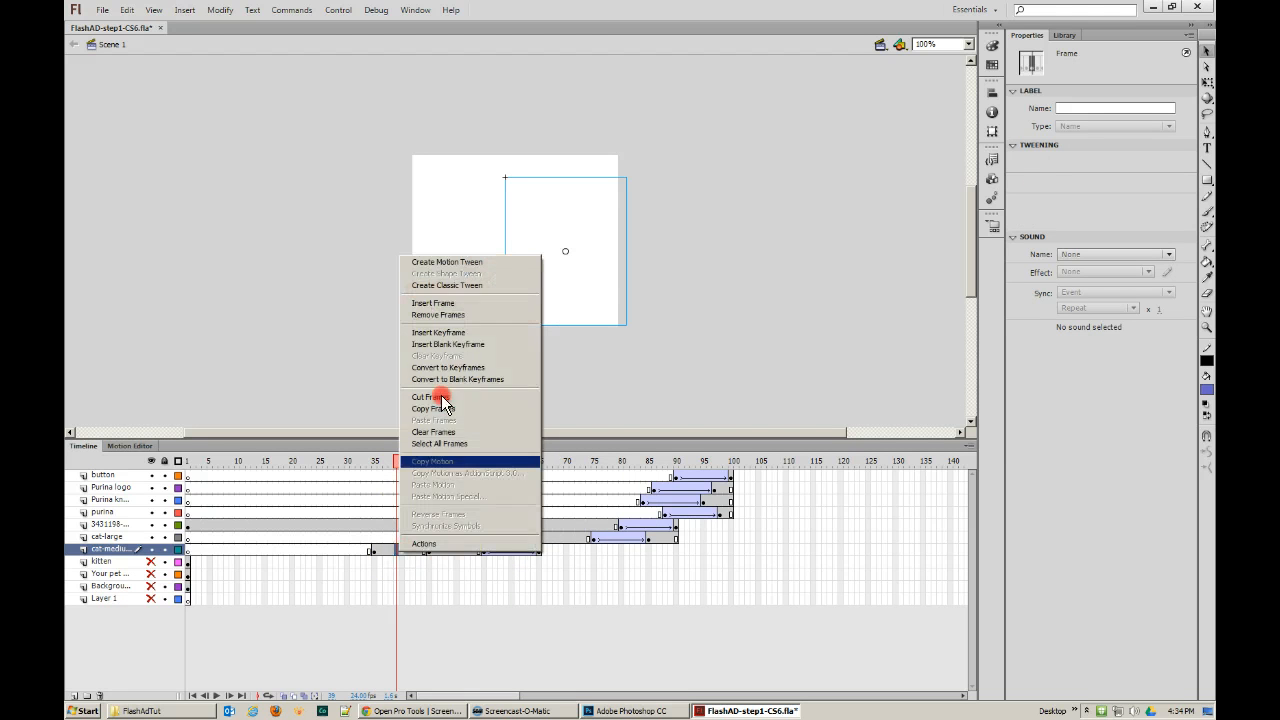
click(466, 288)
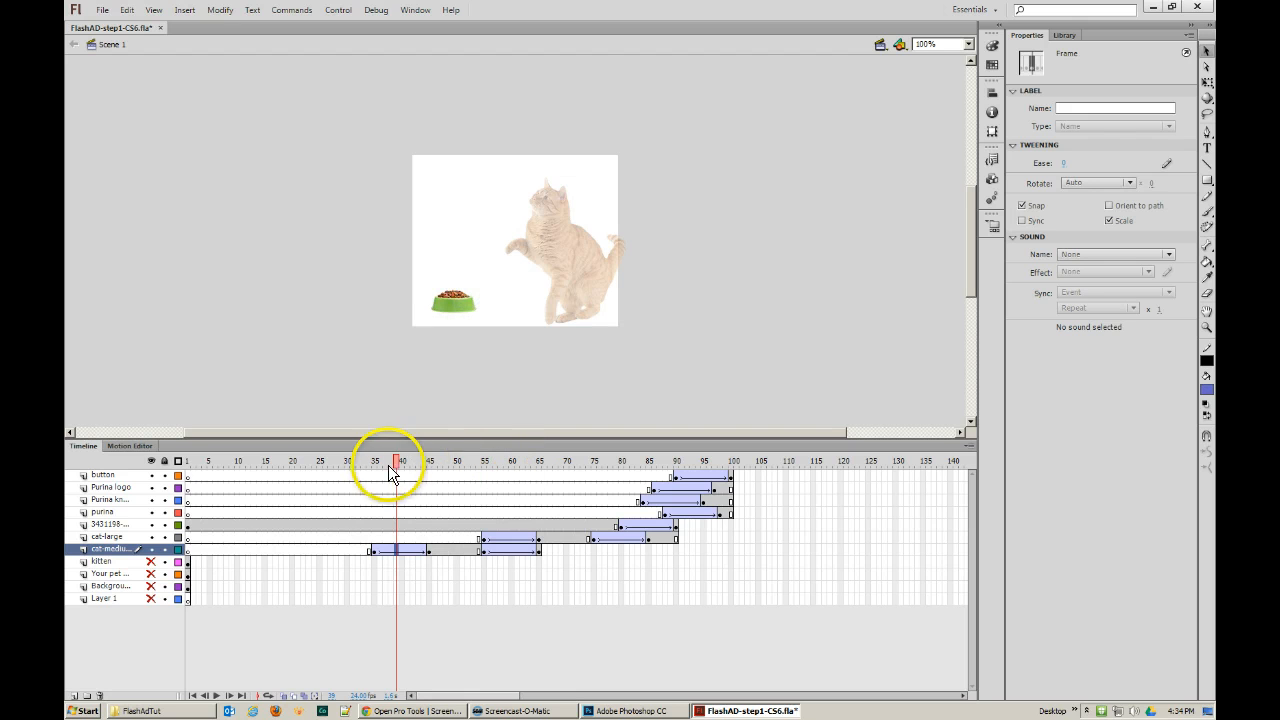
mouse_move(396, 463)
mouse_down()
mouse_move(383, 463)
mouse_move(537, 470)
mouse_move(375, 465)
mouse_up()
key(Return)
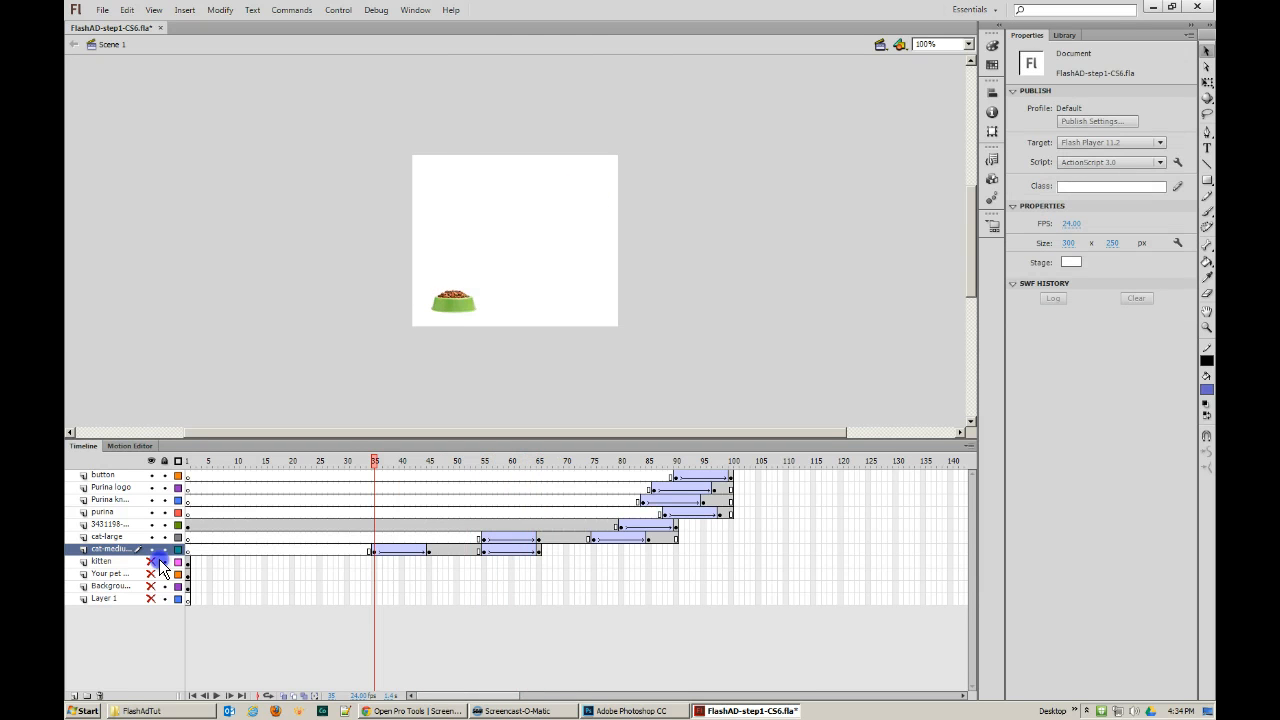
- Show the kitten layer with added keyframes at frames 35 and 45, and hide the cat-medium layer
click(159, 562)
click(187, 563)
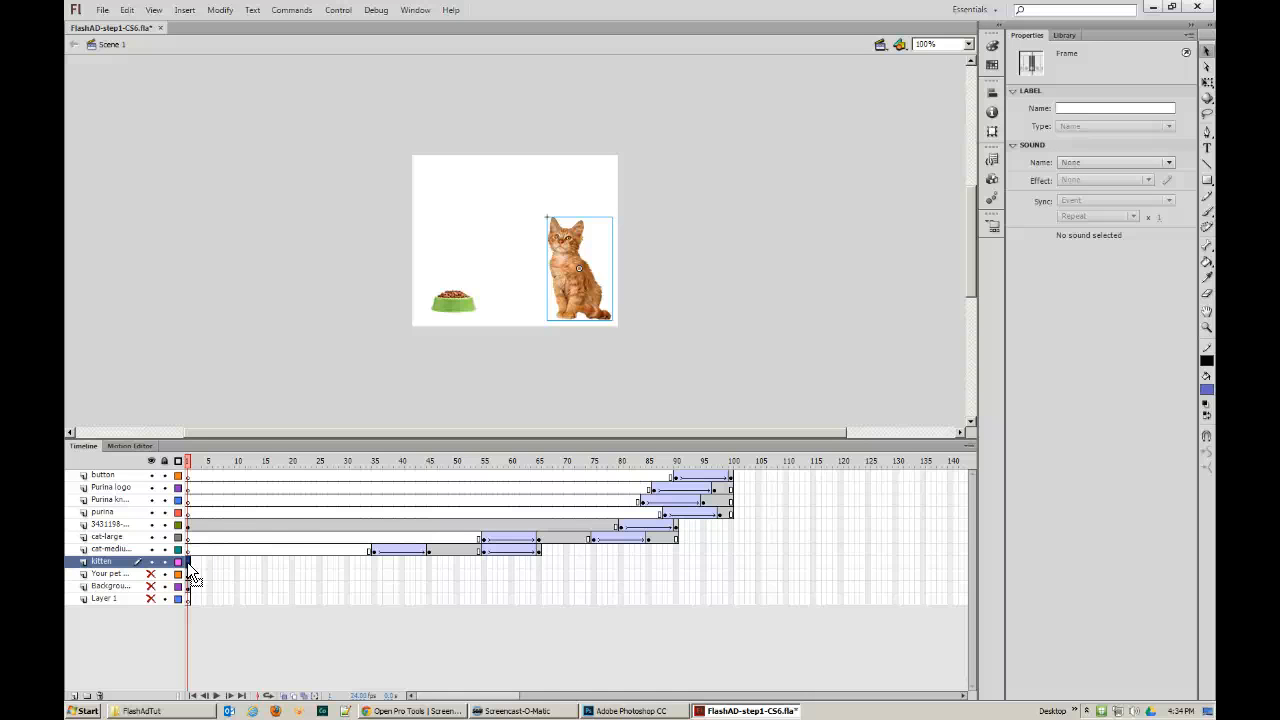
drag(187, 562, 428, 562)
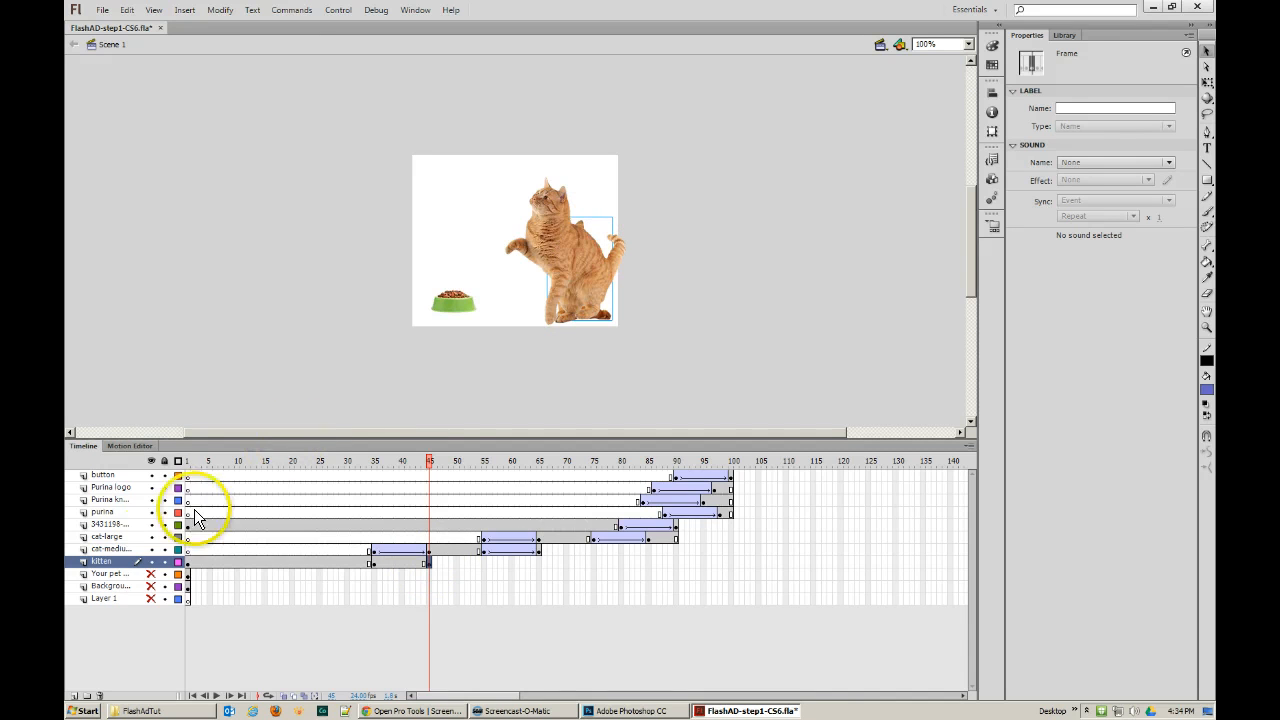
click(151, 549)
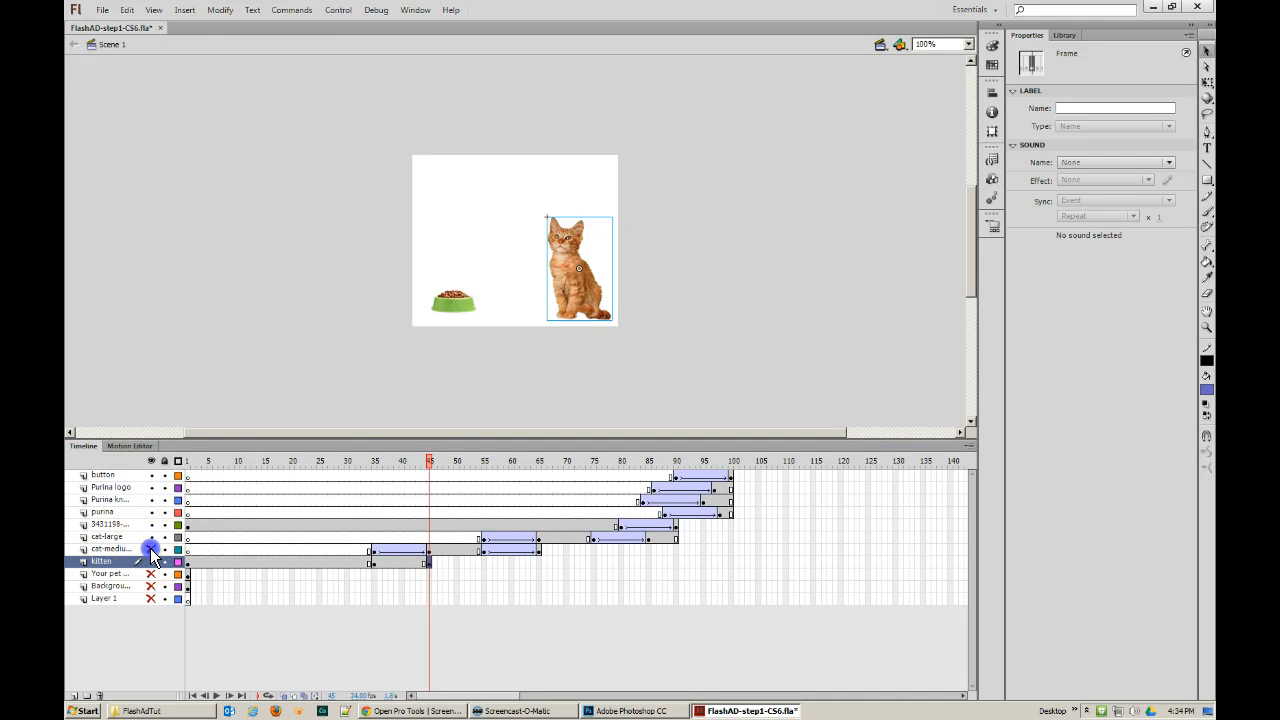
- Apply the Alpha color effect to the kitten at frame 45 and create a classic tween between frames 35 and 45
click(588, 285)
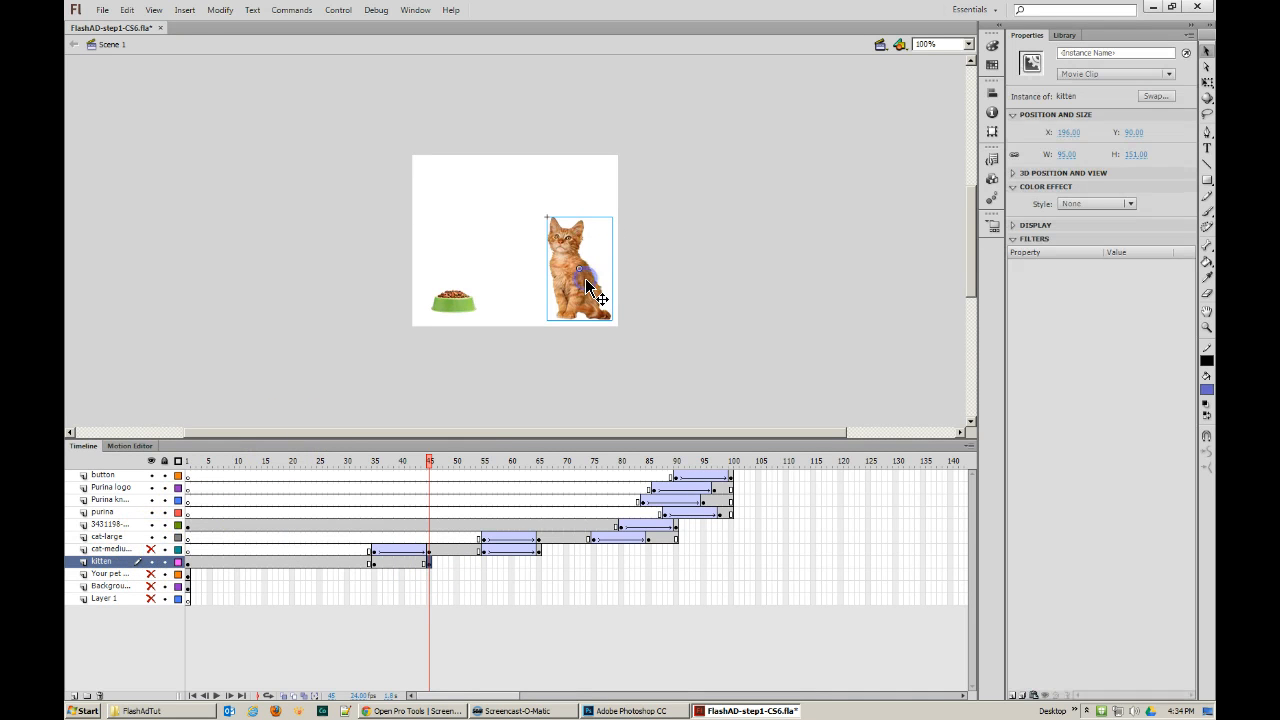
click(1071, 203)
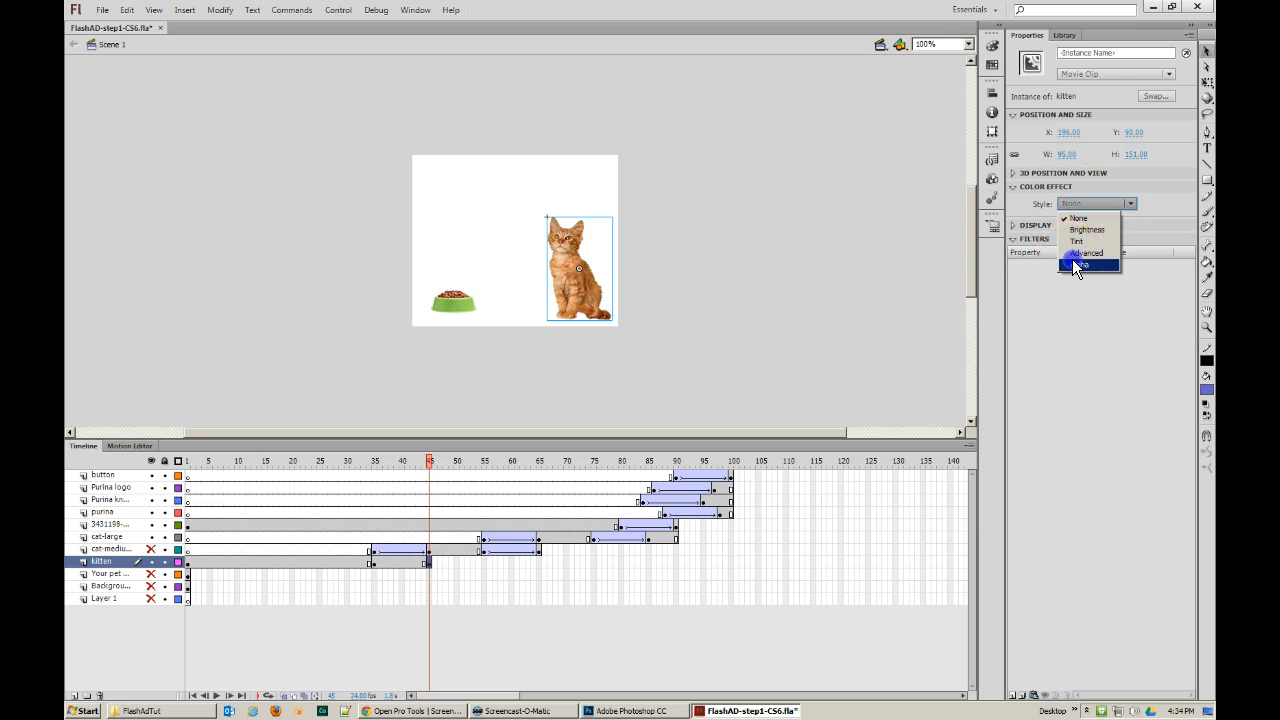
click(1071, 263)
right_click(409, 557)
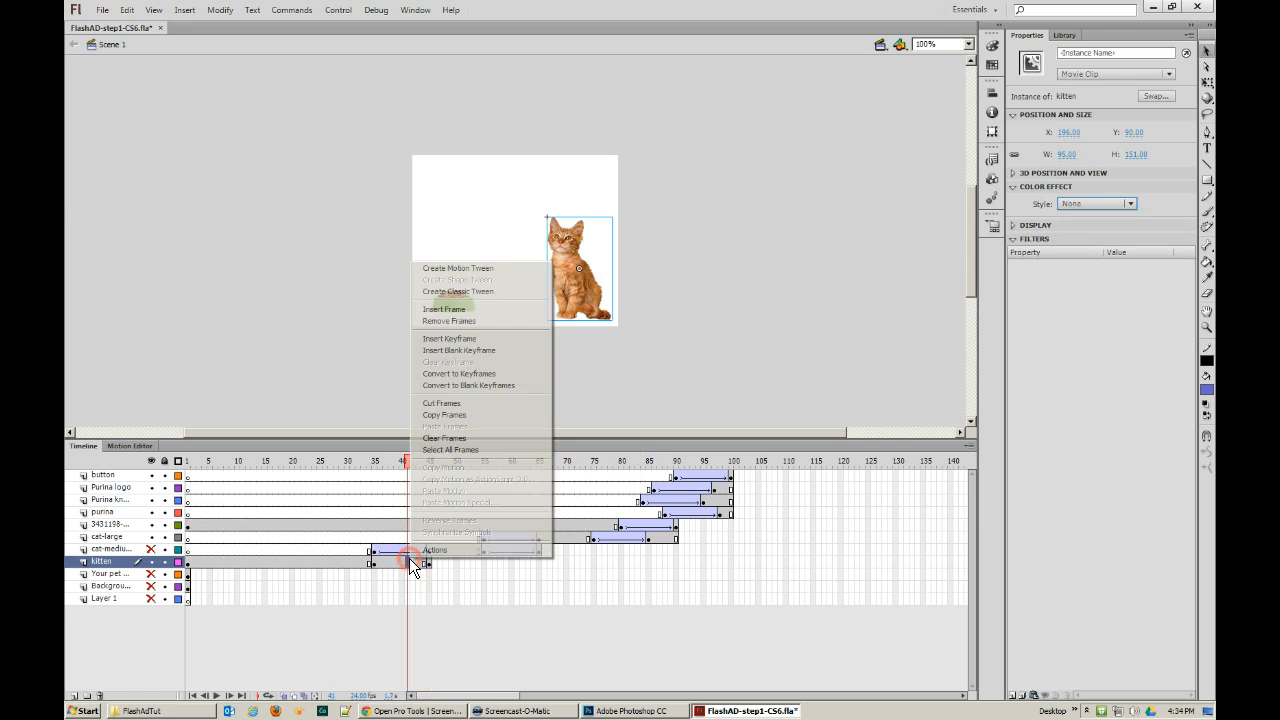
click(461, 295)
- Scrub through the timeline to examine the kitten's fade into the medium cat, the large cat and the closing elements
drag(406, 460, 400, 463)
key(period)
key(period)
key(period)
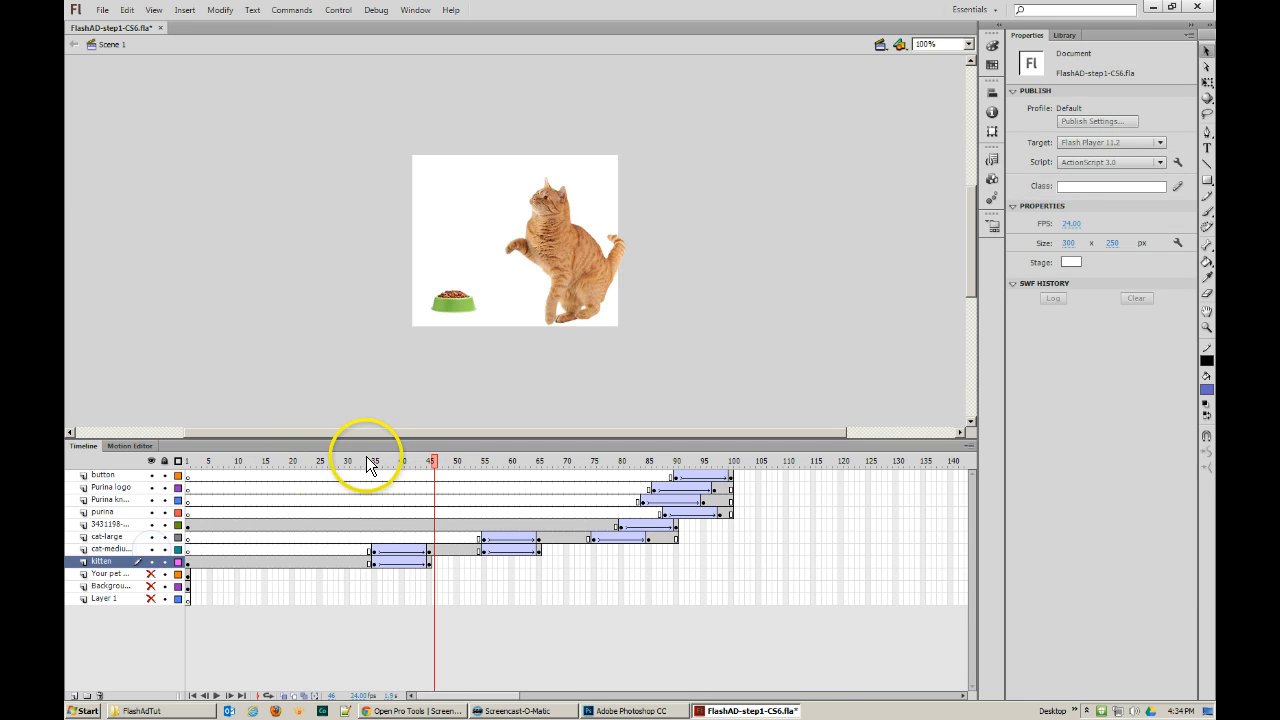
click(358, 458)
key(period)
key(period)
key(period)
key(period)
key(period)
key(period)
key(period)
key(period)
key(period)
key(period)
key(period)
key(period)
key(period)
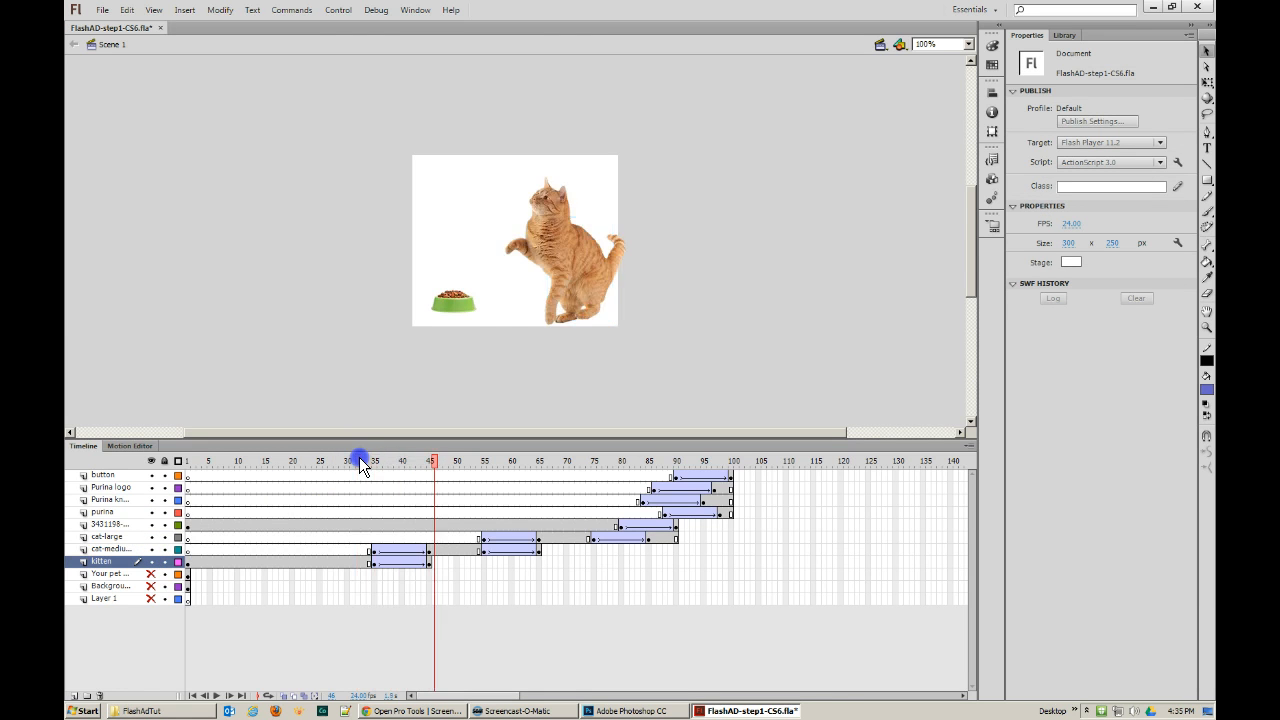
click(395, 460)
click(451, 462)
key(Return)
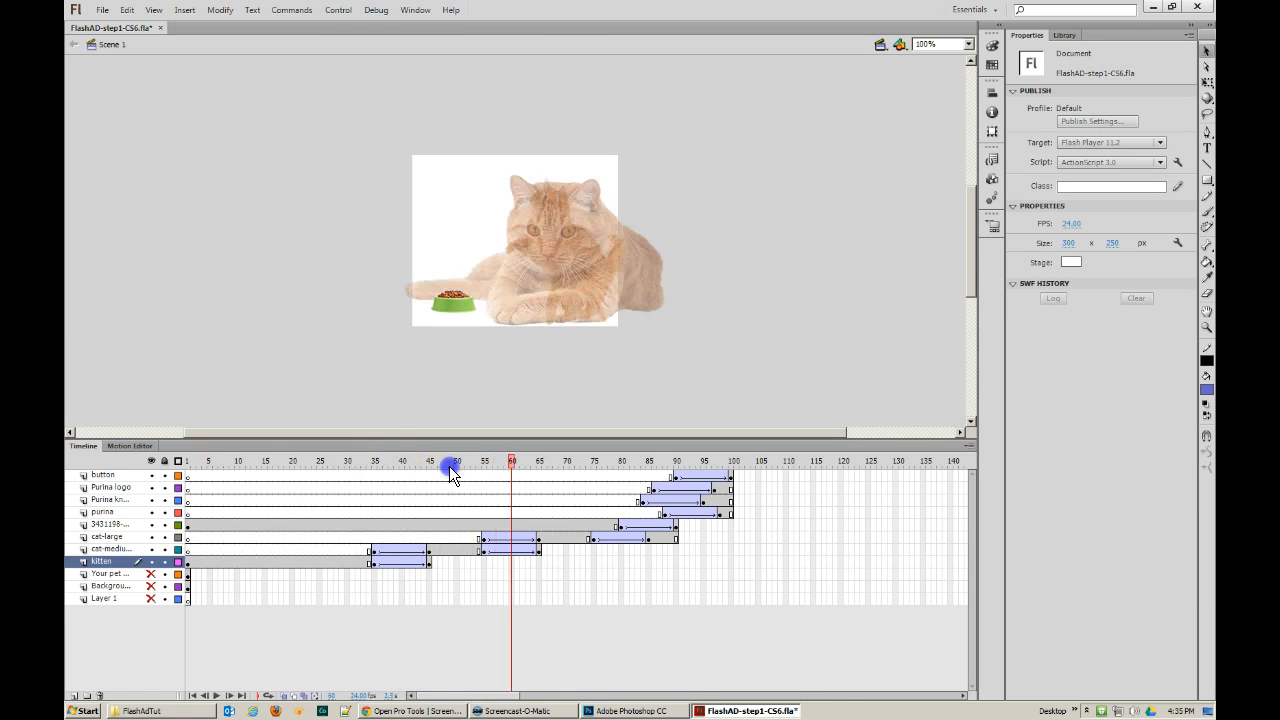
key(comma)
key(comma)
key(comma)
key(comma)
key(comma)
key(comma)
key(comma)
key(comma)
key(comma)
key(comma)
key(comma)
key(comma)
key(comma)
key(comma)
key(comma)
key(comma)
key(comma)
key(comma)
key(comma)
key(comma)
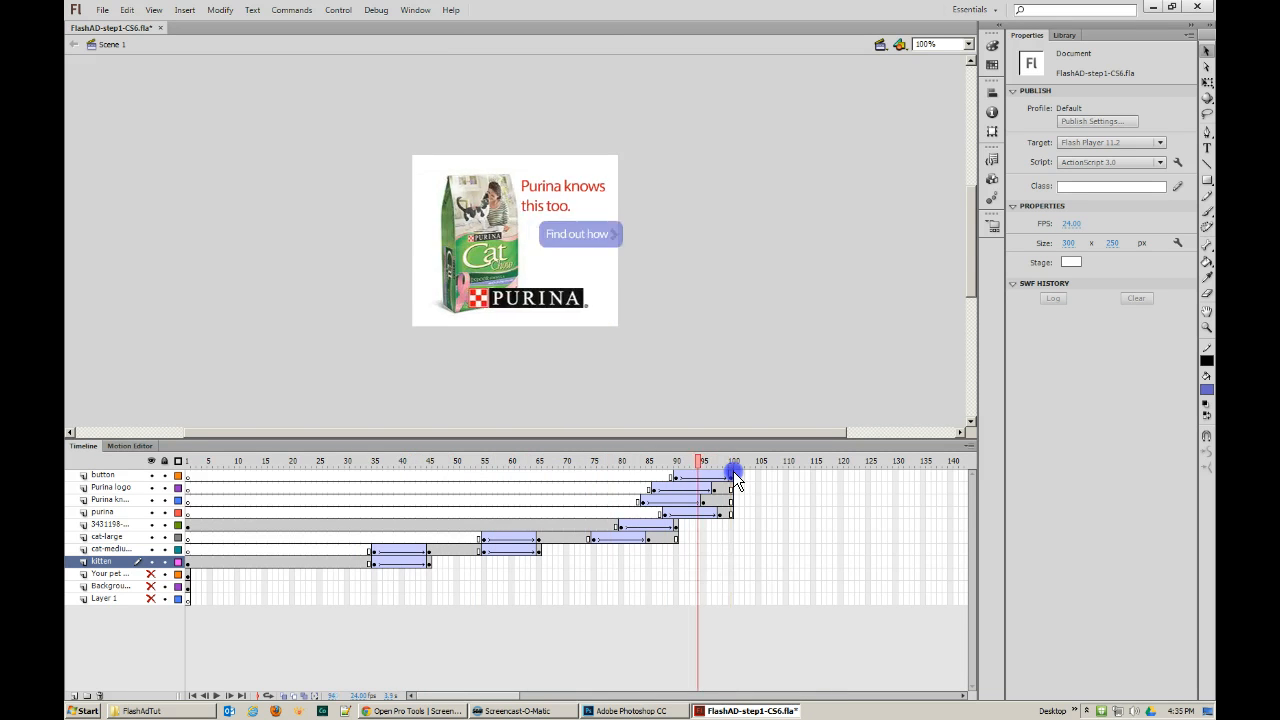
- Show the "Your pet needs food that grows with them." text layer and preview the animation from frame 1
click(151, 574)
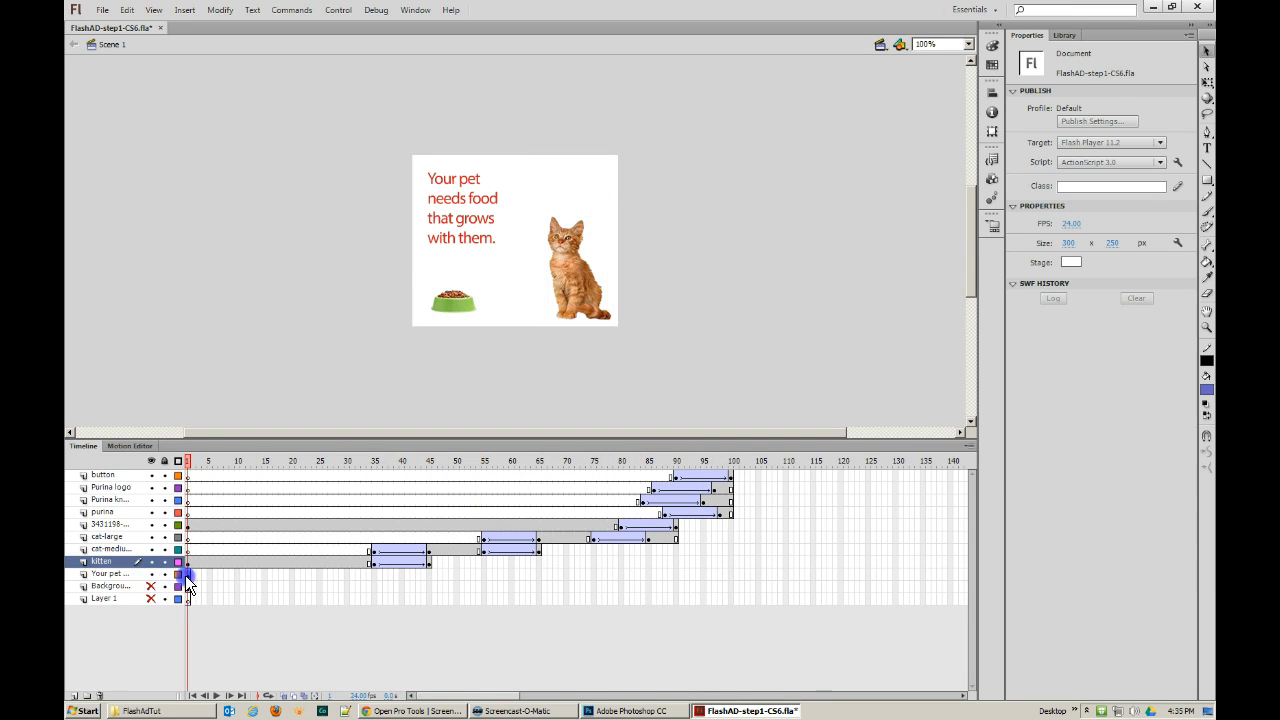
click(187, 575)
key(Return)
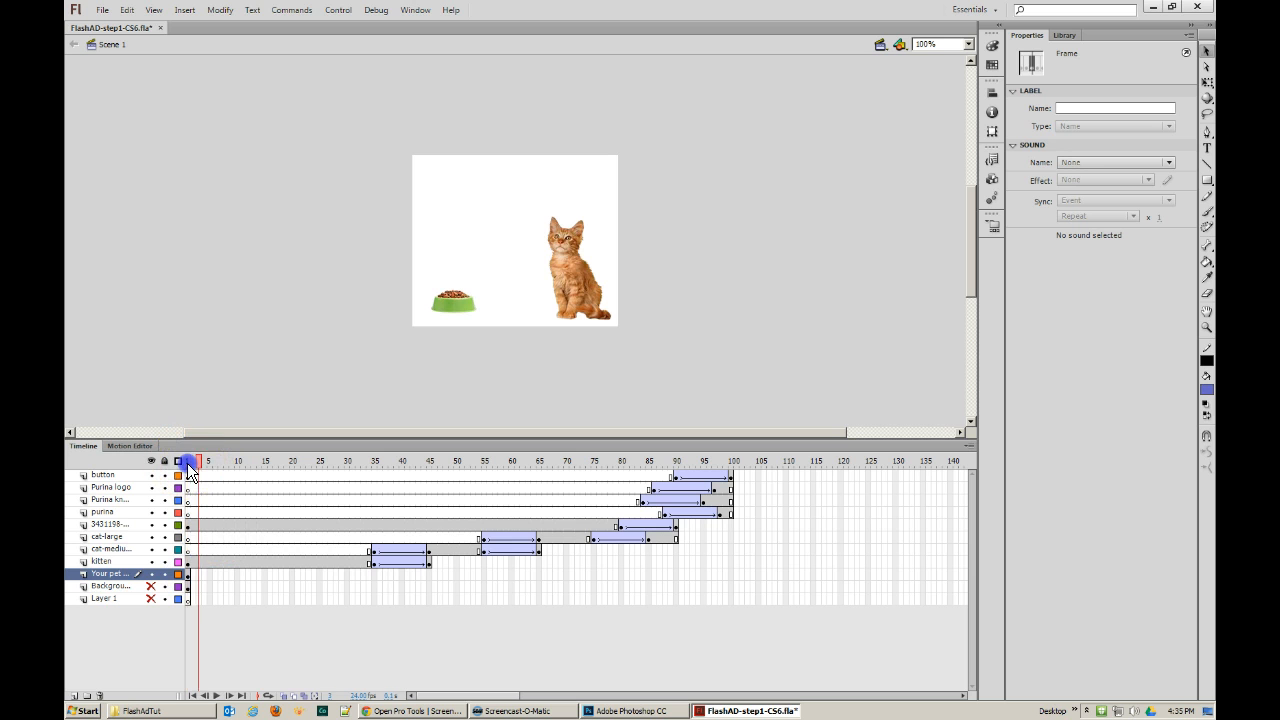
drag(312, 469, 393, 481)
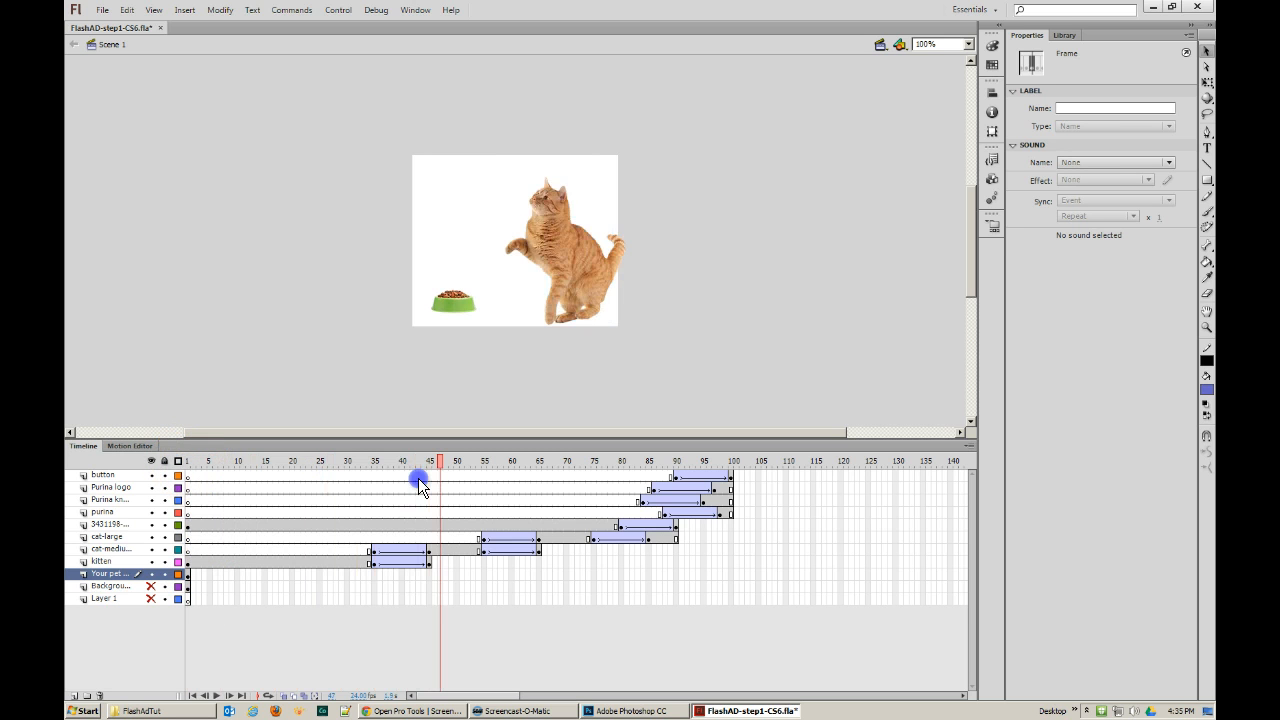
key(Return)
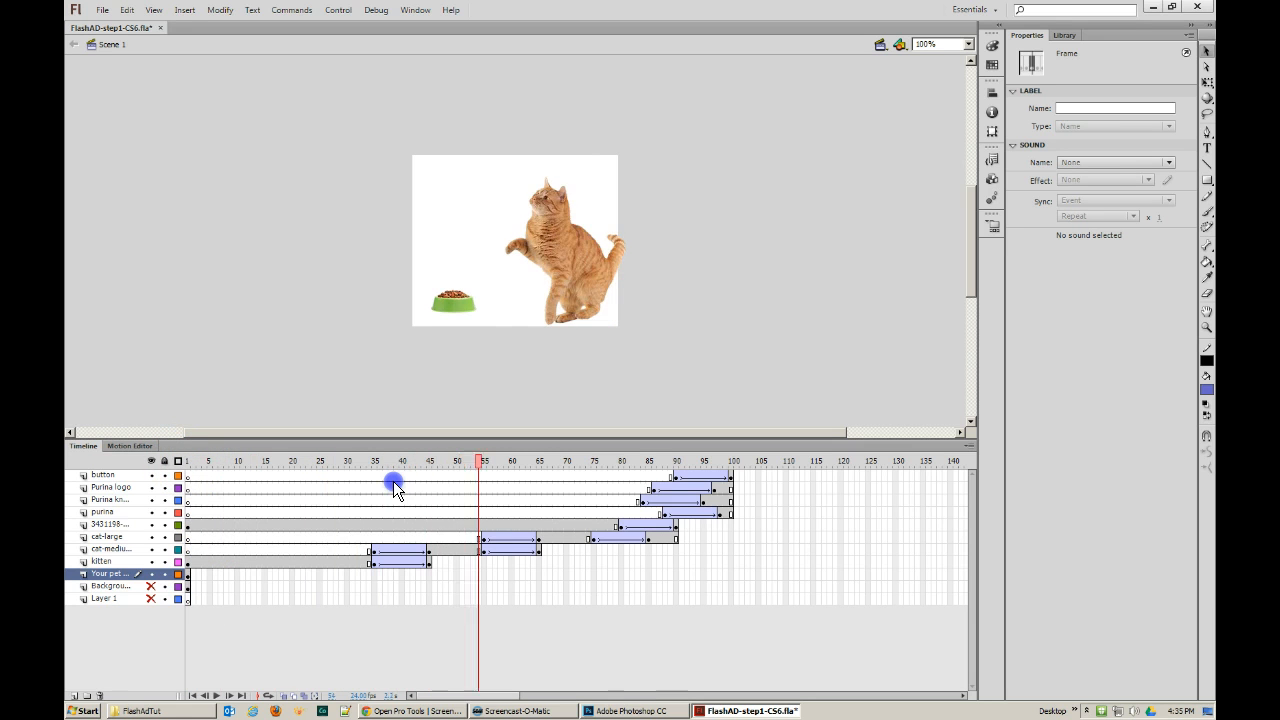
drag(650, 496, 595, 498)
- Add a keyframe at frame 80 on the "Your pet" text layer and check it against the start of the food bowl's tween
click(188, 575)
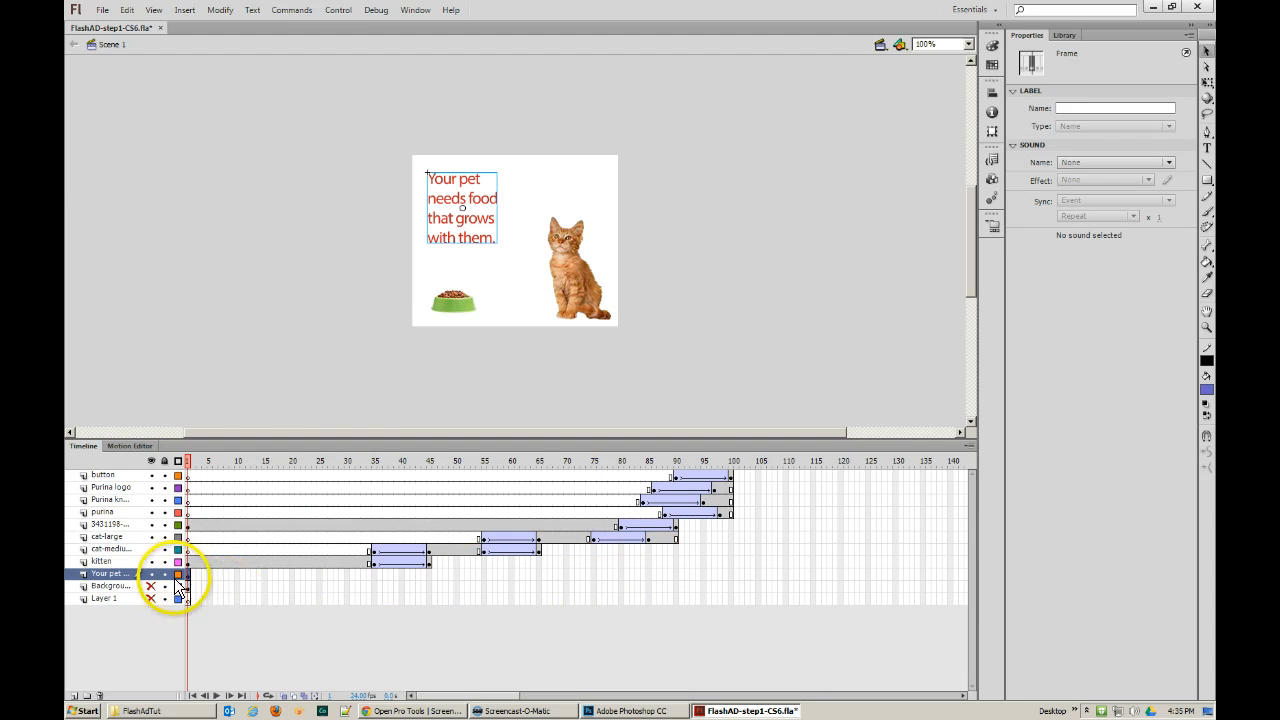
drag(189, 578, 622, 574)
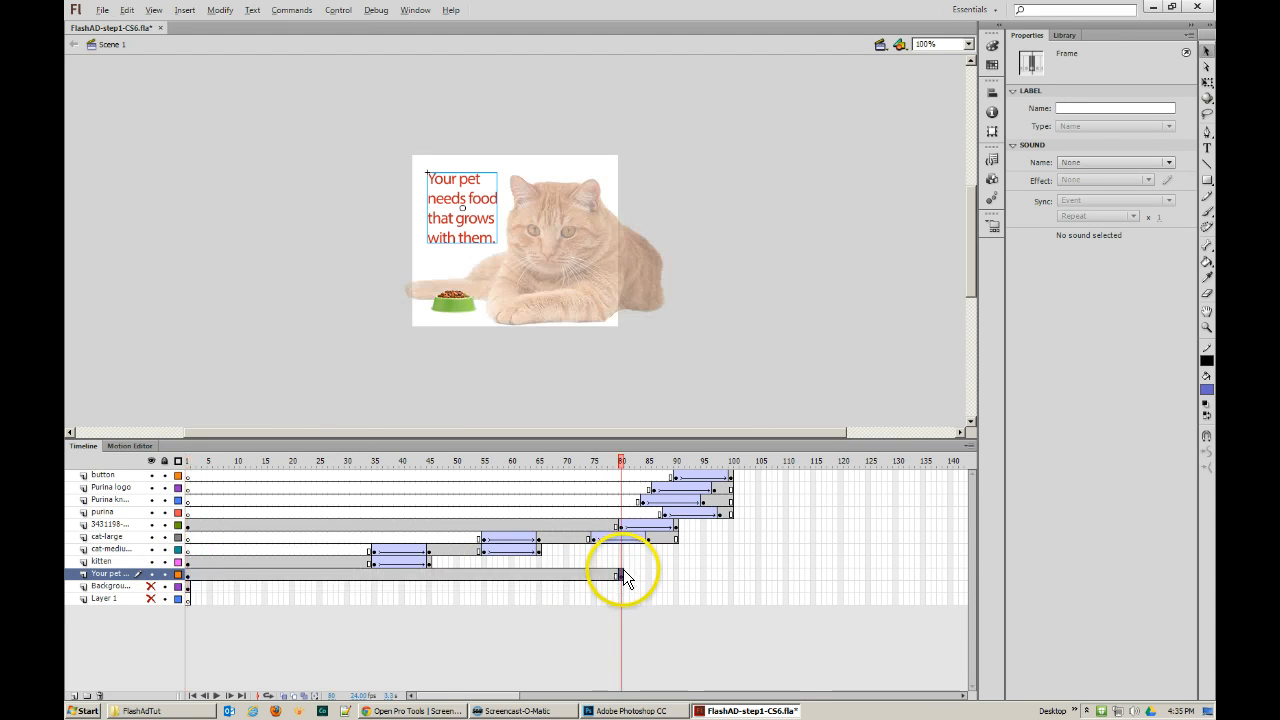
drag(624, 461, 598, 464)
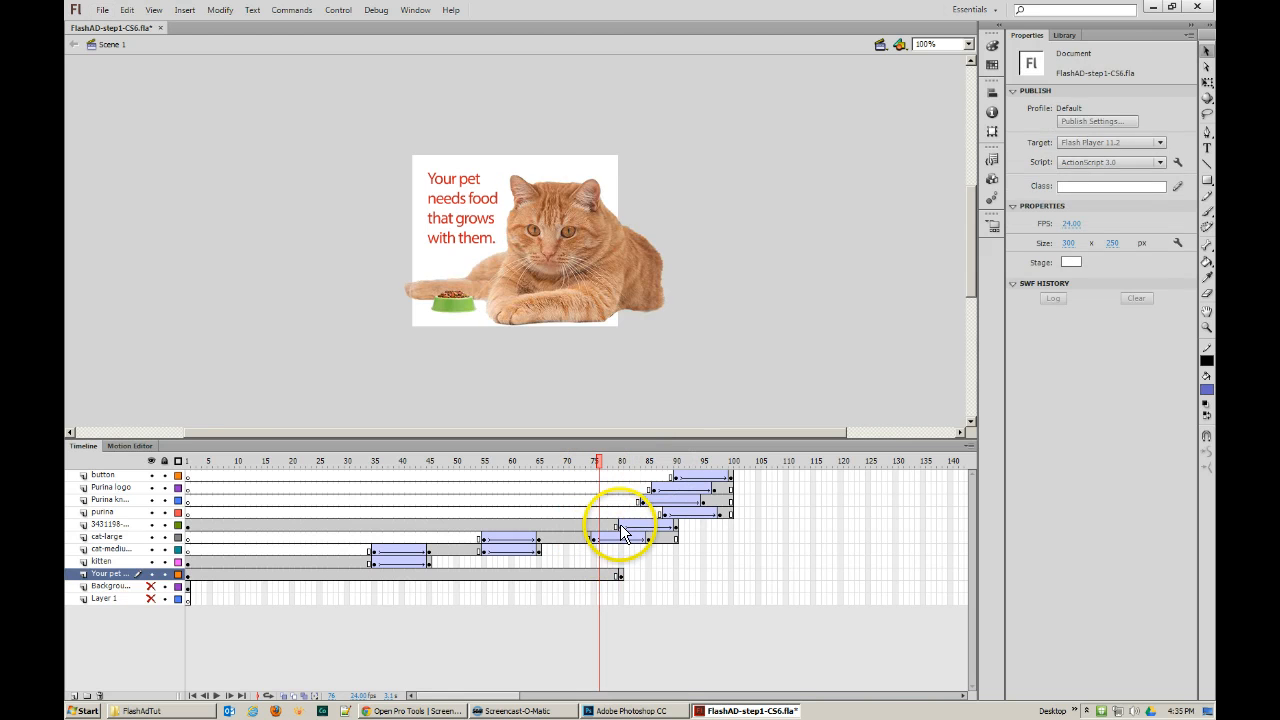
click(621, 524)
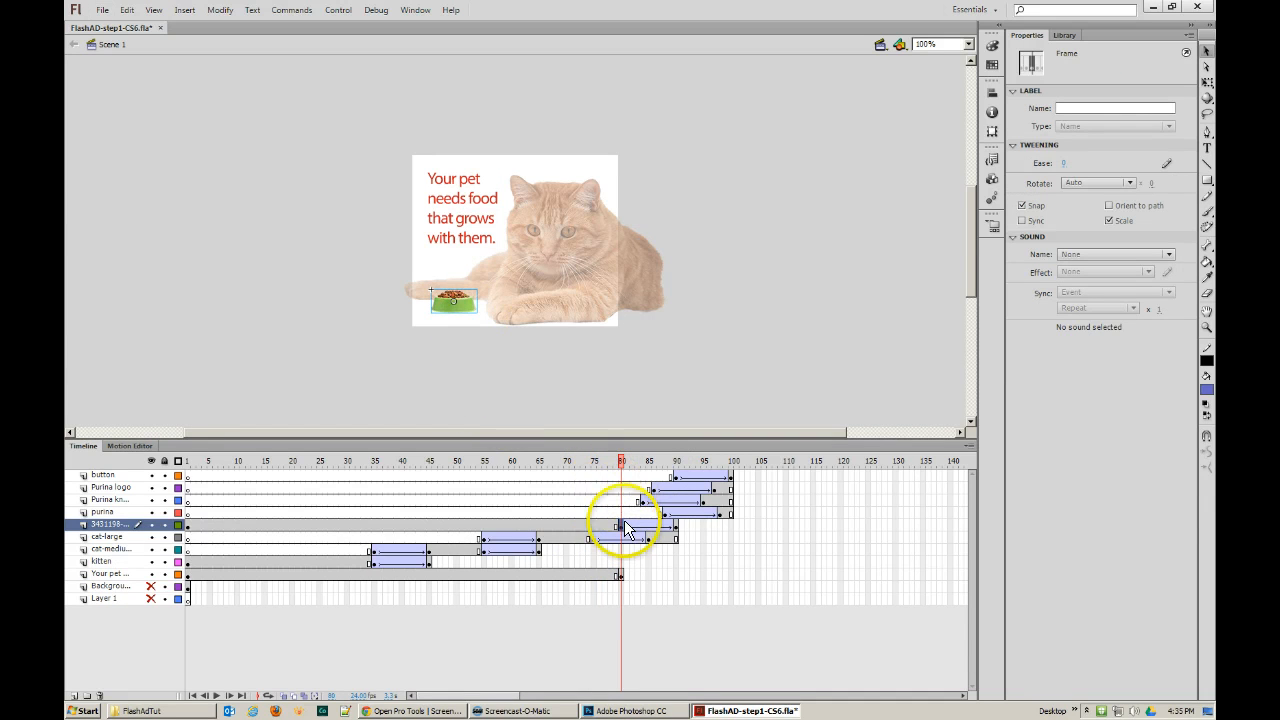
- Rename the food bowl's layer to "bowl"
double_click(108, 525)
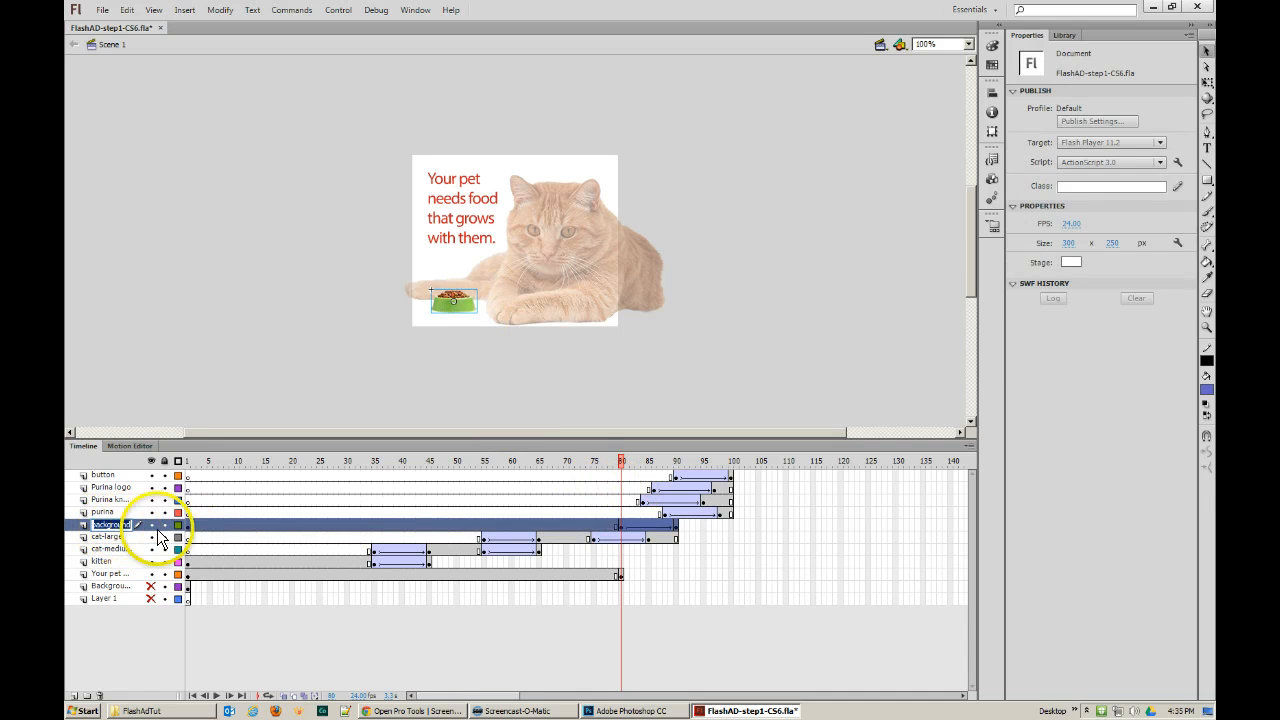
text(bow)
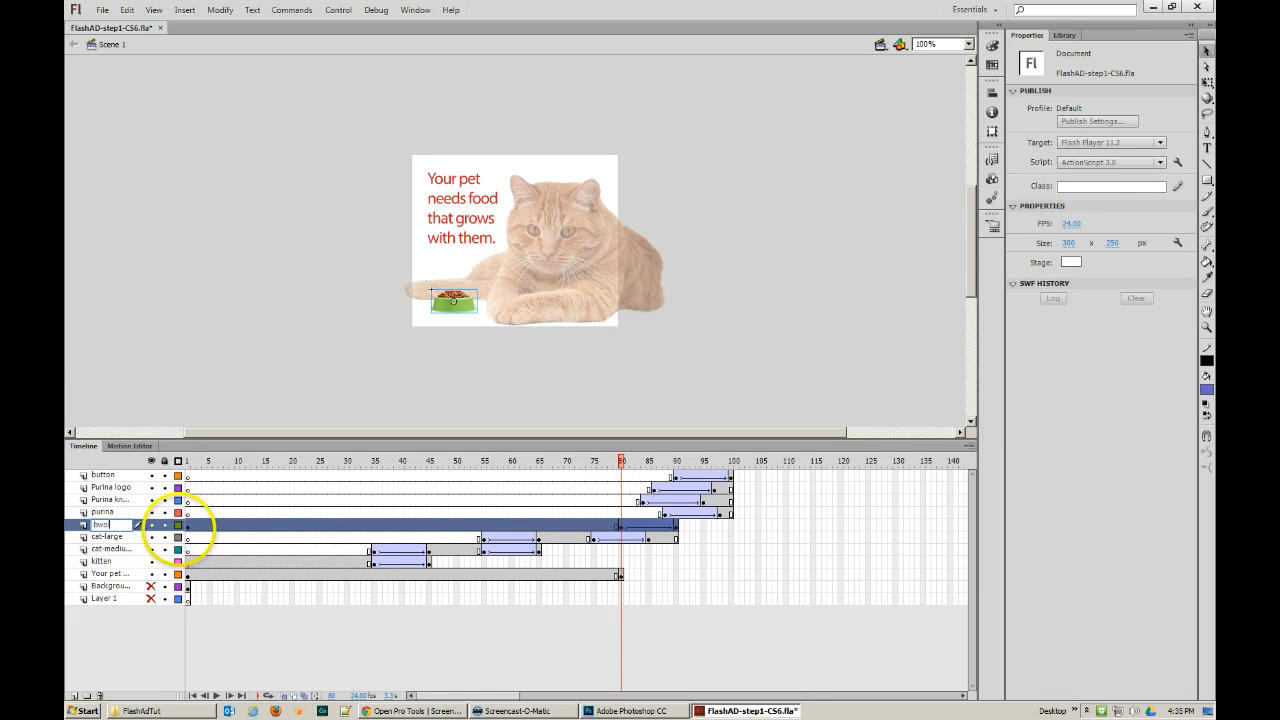
text(l)
key(Return)
click(100, 526)
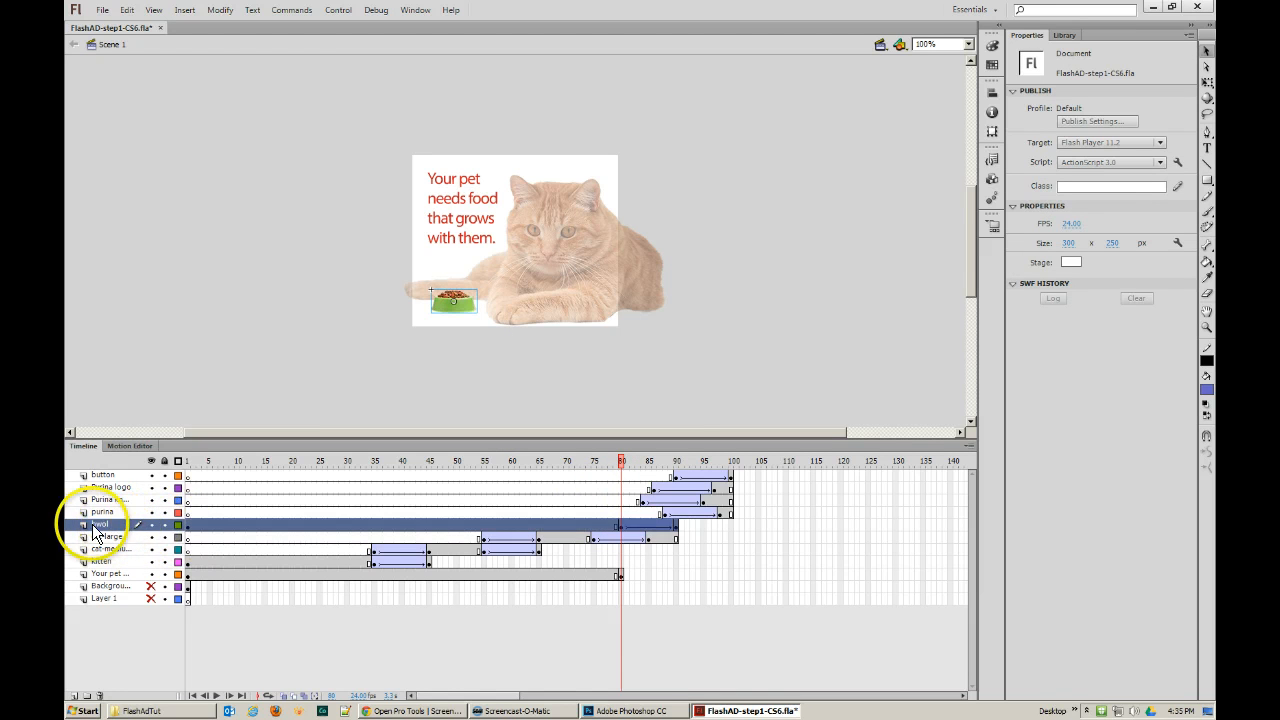
double_click(101, 524)
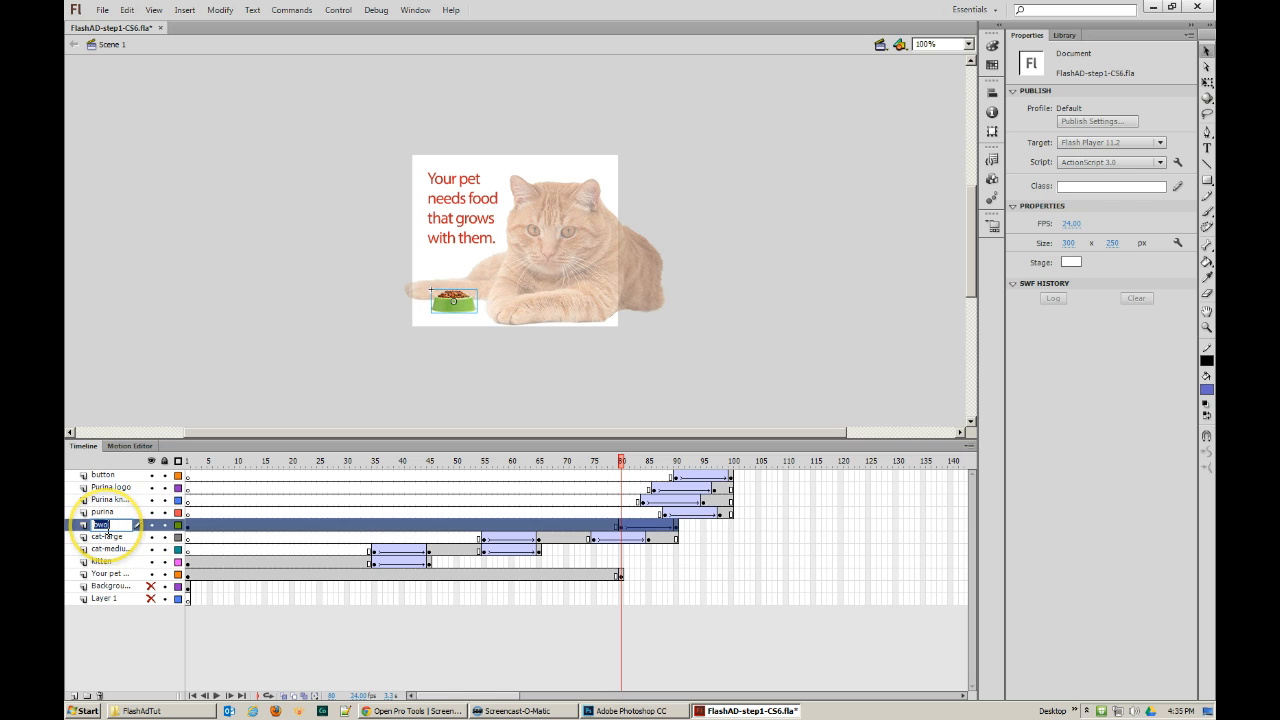
text(bowl)
key(Return)
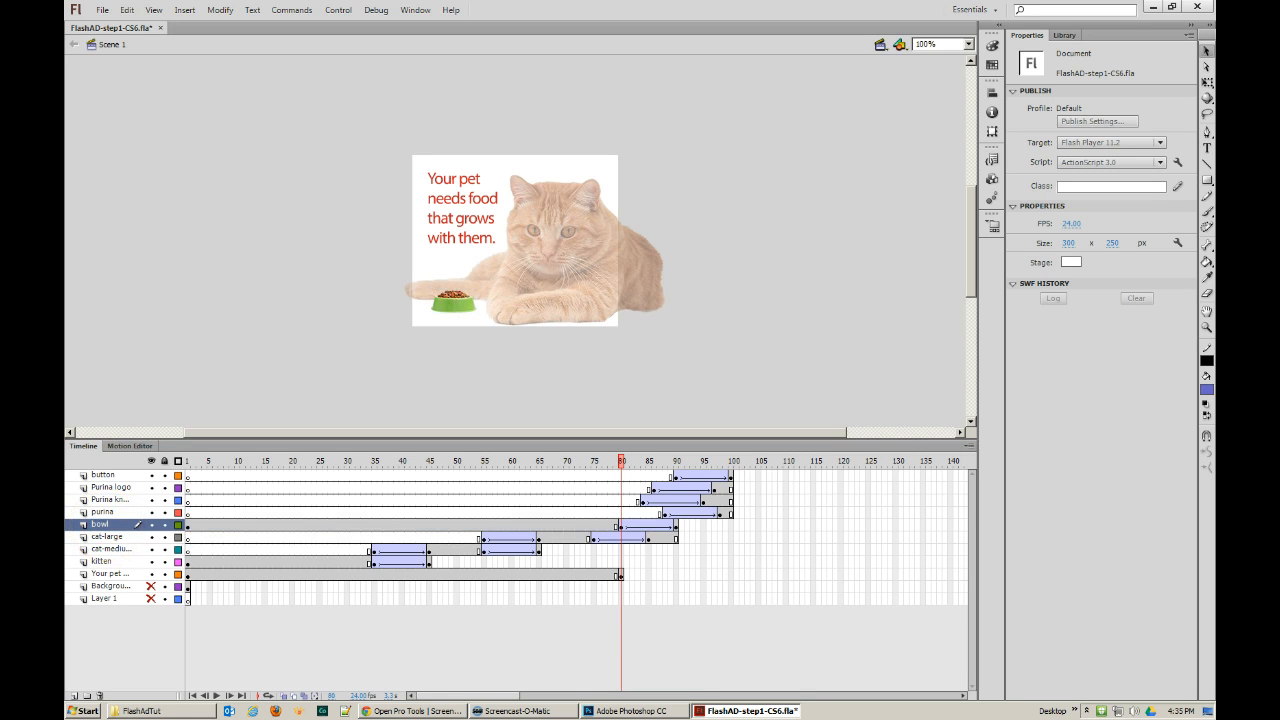
- Add a keyframe at frame 90 on the "Your pet" text layer
click(621, 574)
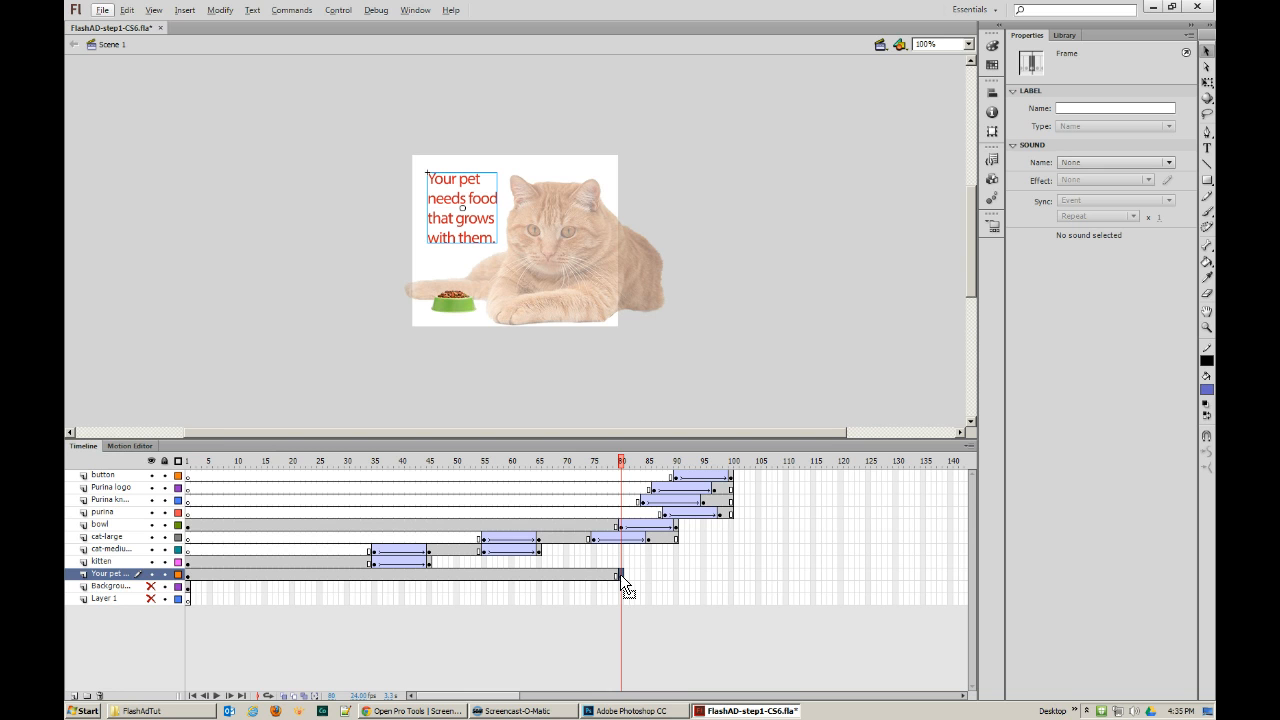
click(677, 576)
key(F6)
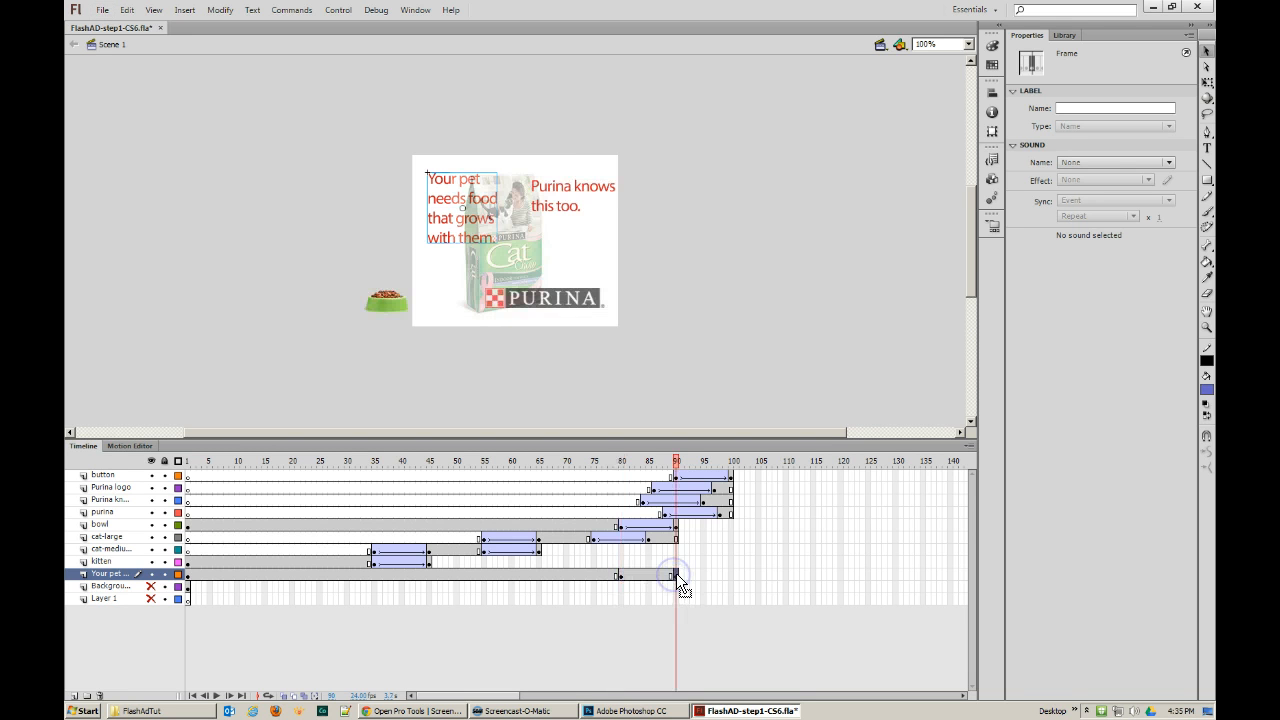
- Move the "Your pet needs food" text at frame 90 horizontally until it sits just off the stage's left edge
click(430, 228)
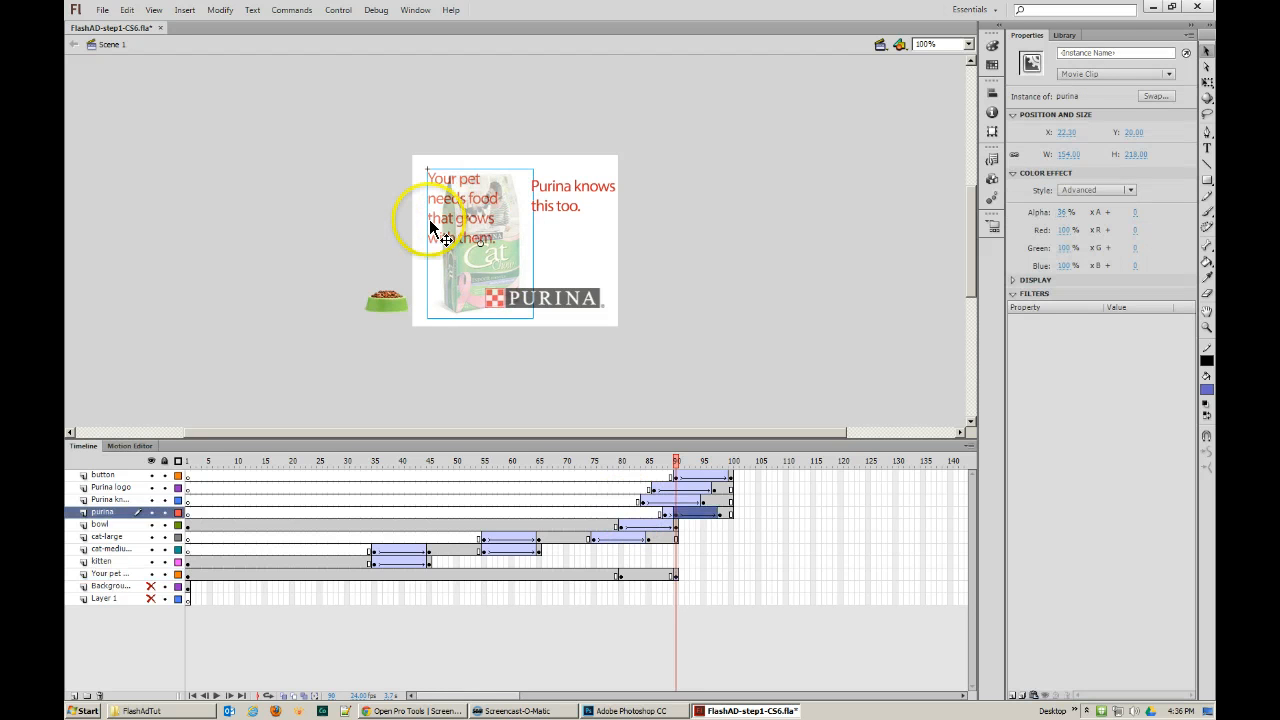
click(433, 226)
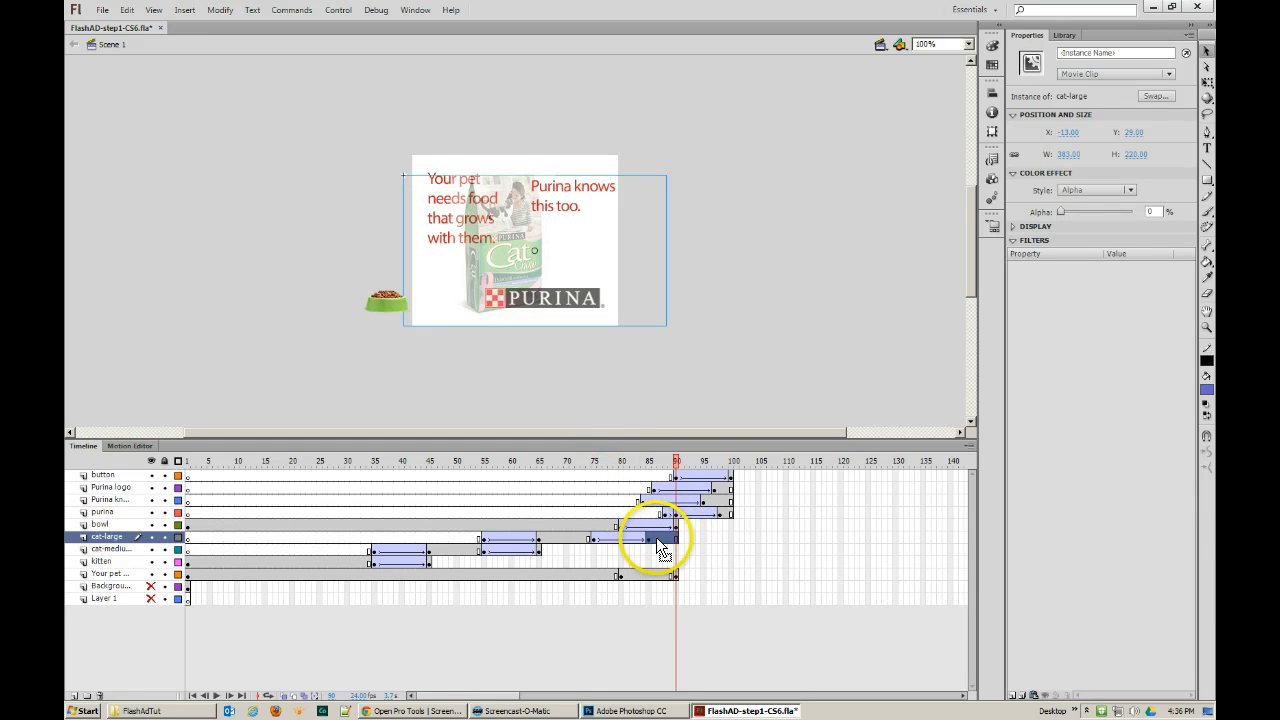
click(676, 577)
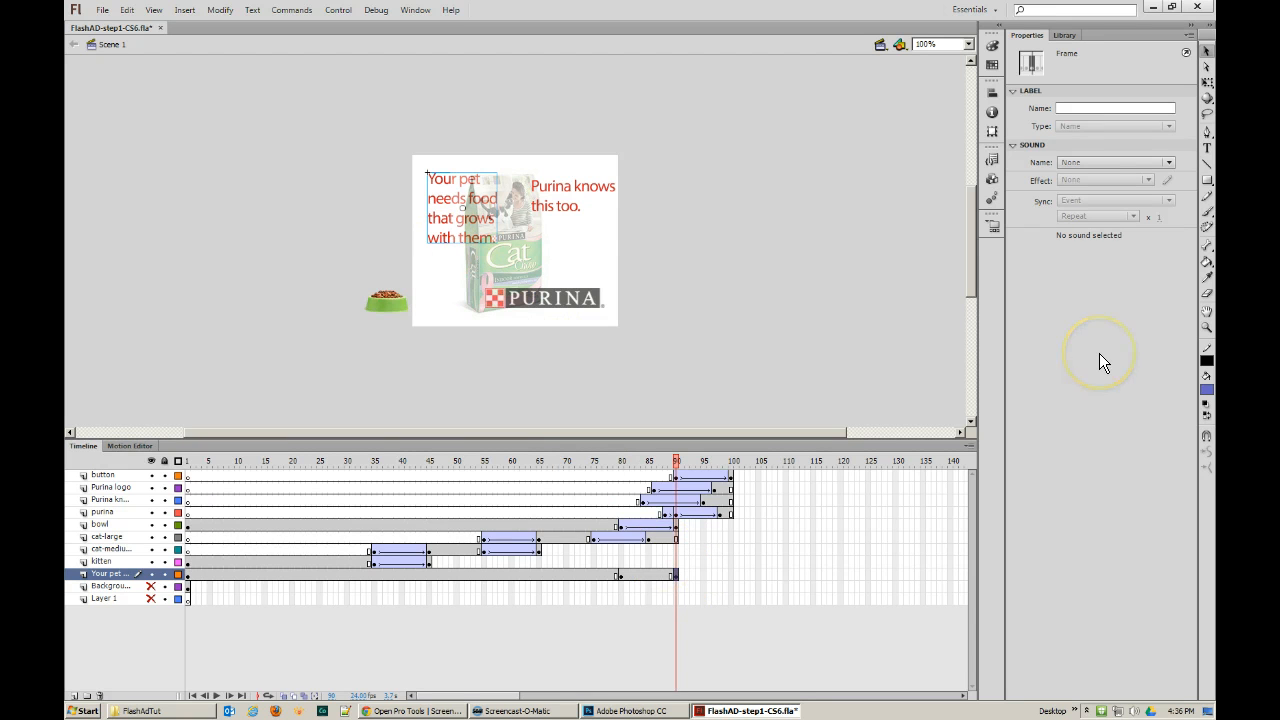
key(Left)
key(Left)
key(Left)
key(Left)
key(Left)
key(Left)
key(Left)
key(Left)
key(Left)
key(Left)
key(Left)
key(Left)
key(Left)
key(Left)
key(Left)
key(Left)
key(Left)
key(Left)
key(Left)
key(Left)
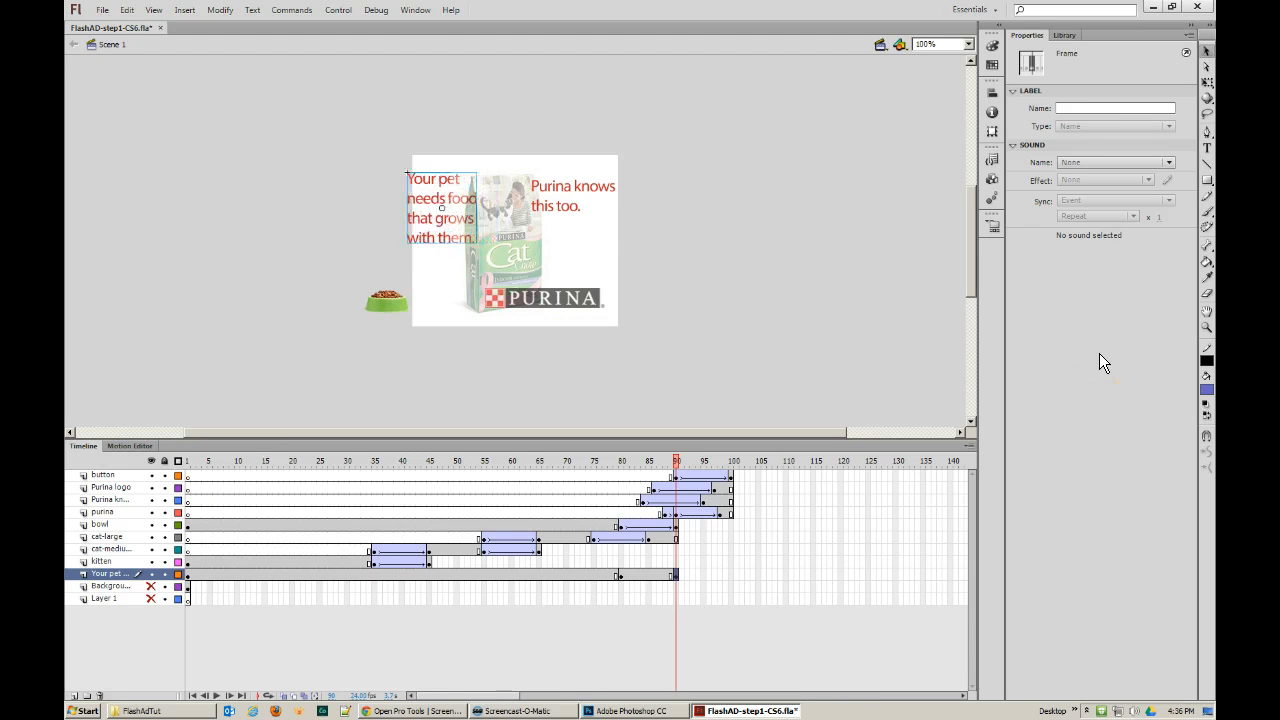
key(Left)
key(Left)
key(Left)
key(Left)
key(Left)
key(Left)
key(Left)
key(Left)
key(Left)
key(Left)
key(Left)
key(Left)
key(Left)
key(Left)
key(Left)
key(Left)
key(Left)
key(Left)
key(Left)
key(Left)
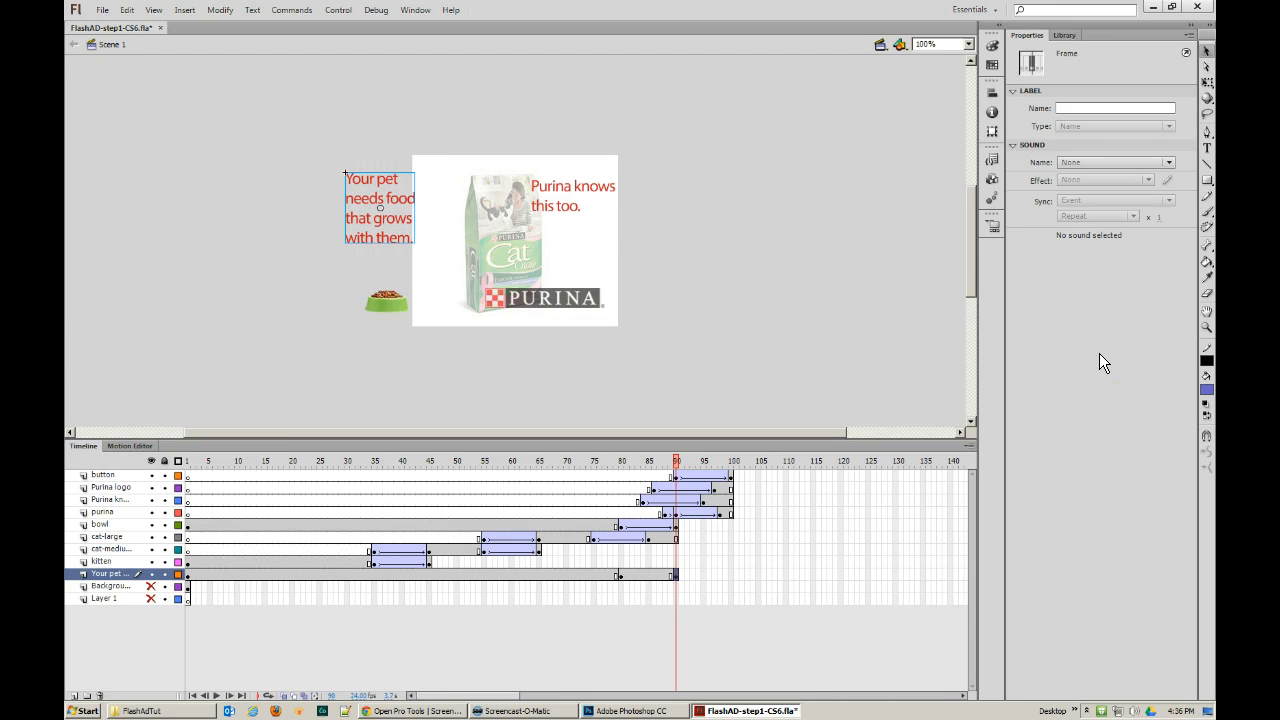
key(Left)
key(Left)
key(Left)
key(Left)
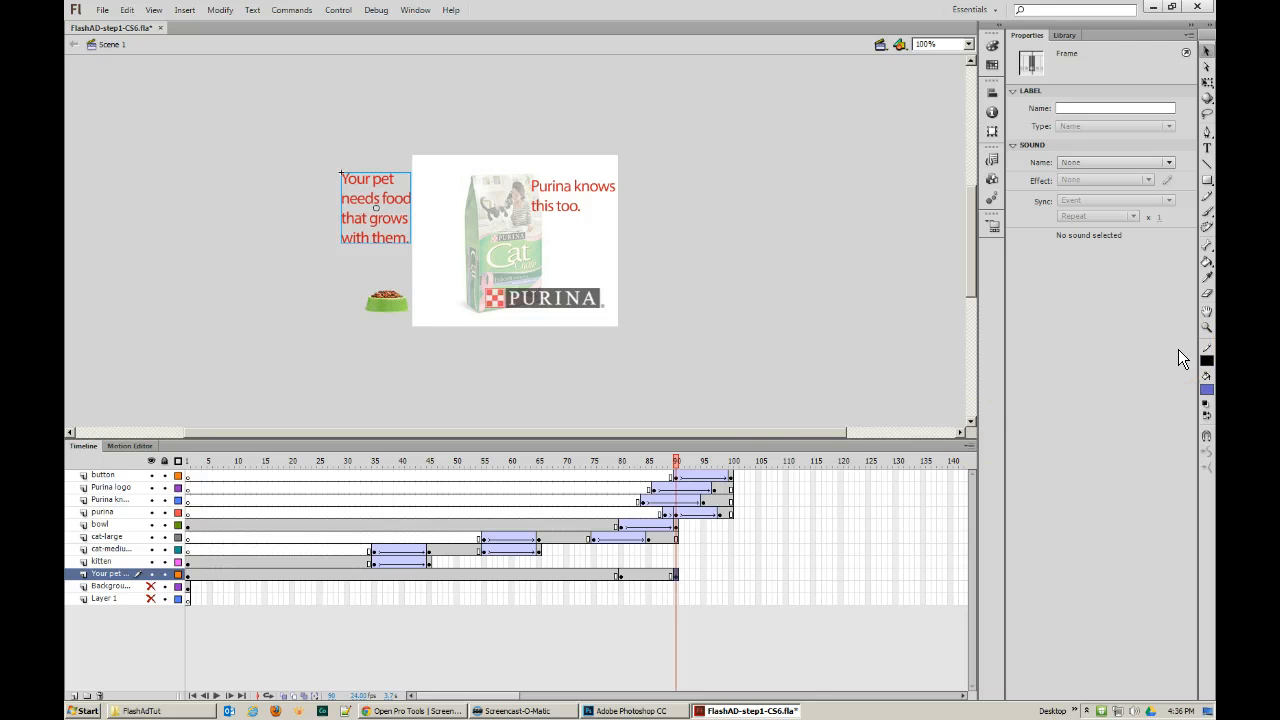
- Create a classic tween between frames 80 and 90 on the "Your pet" text layer and preview the text's exit
right_click(656, 578)
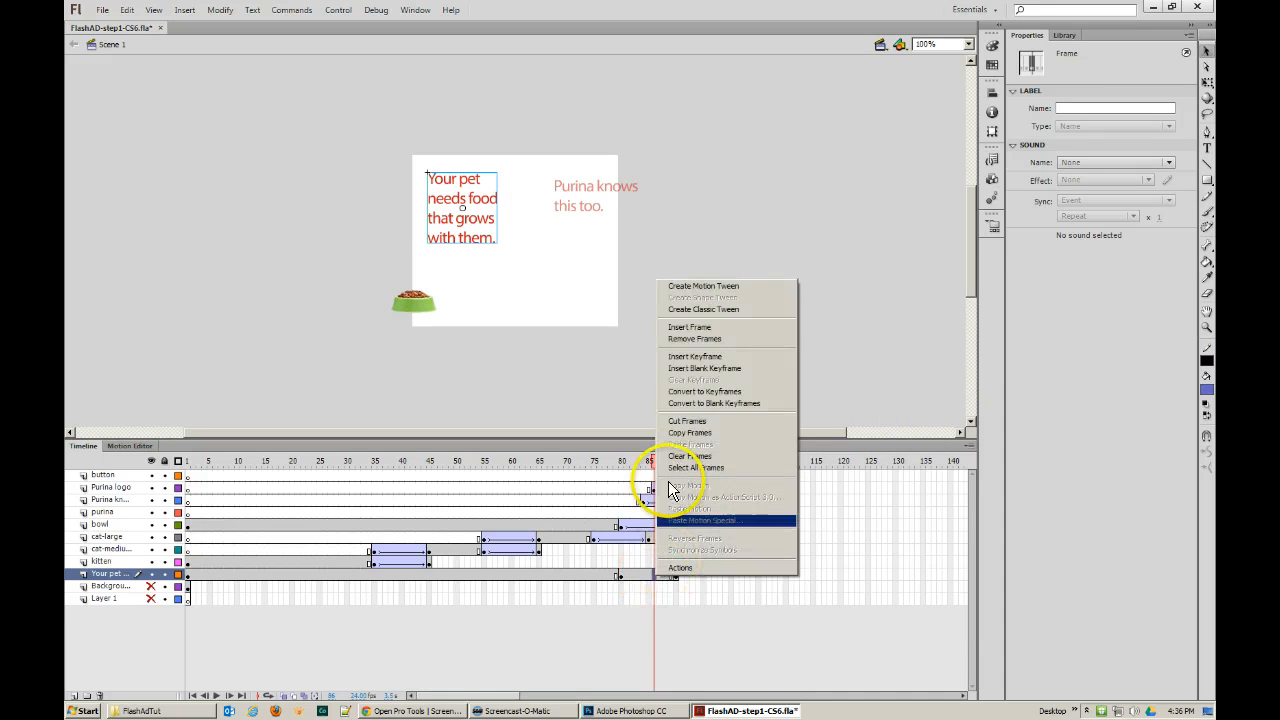
click(708, 322)
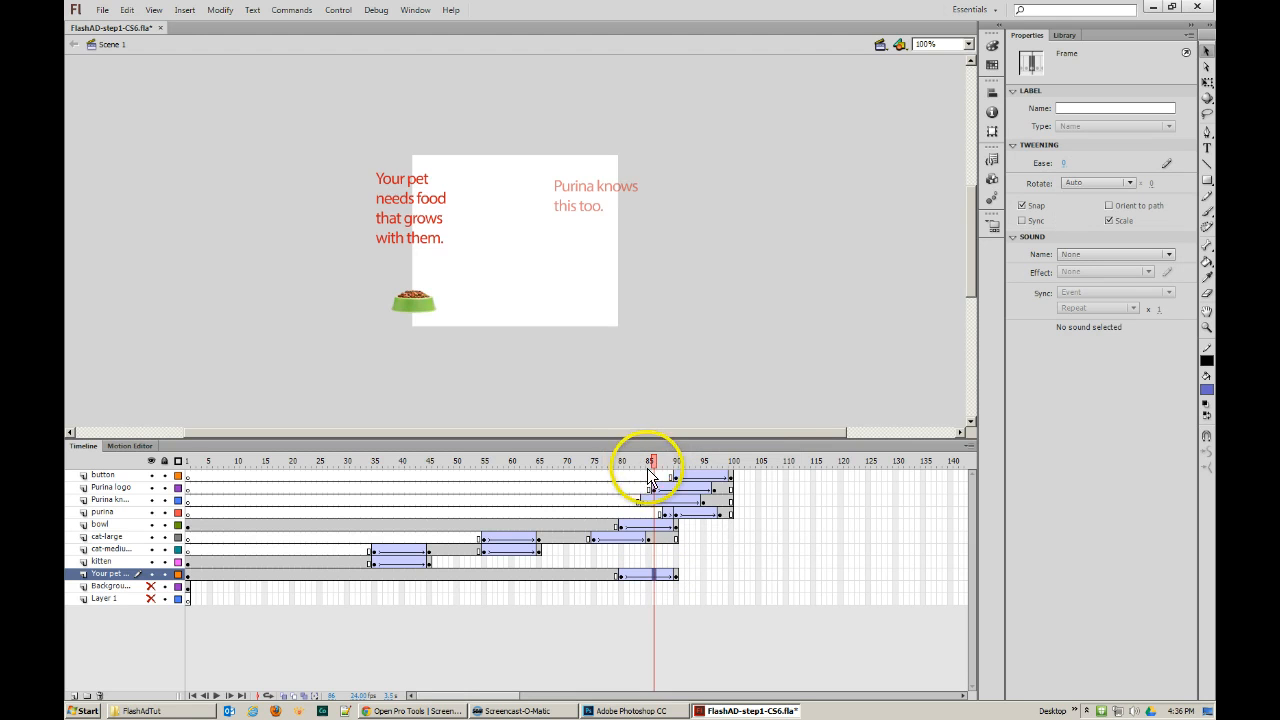
drag(651, 463, 622, 481)
- Shift the "Your pet" text layer's tween keyframes two frames earlier, to frames 78 and 88
click(620, 577)
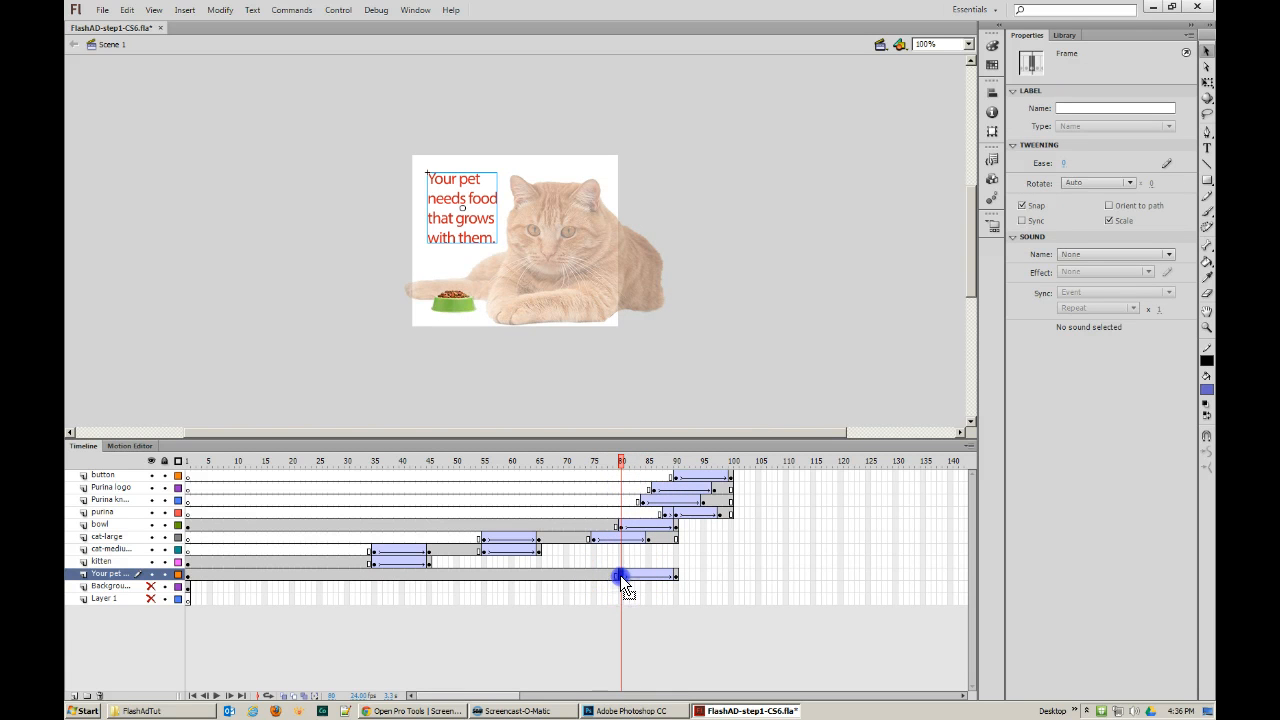
drag(620, 577, 665, 577)
click(677, 578)
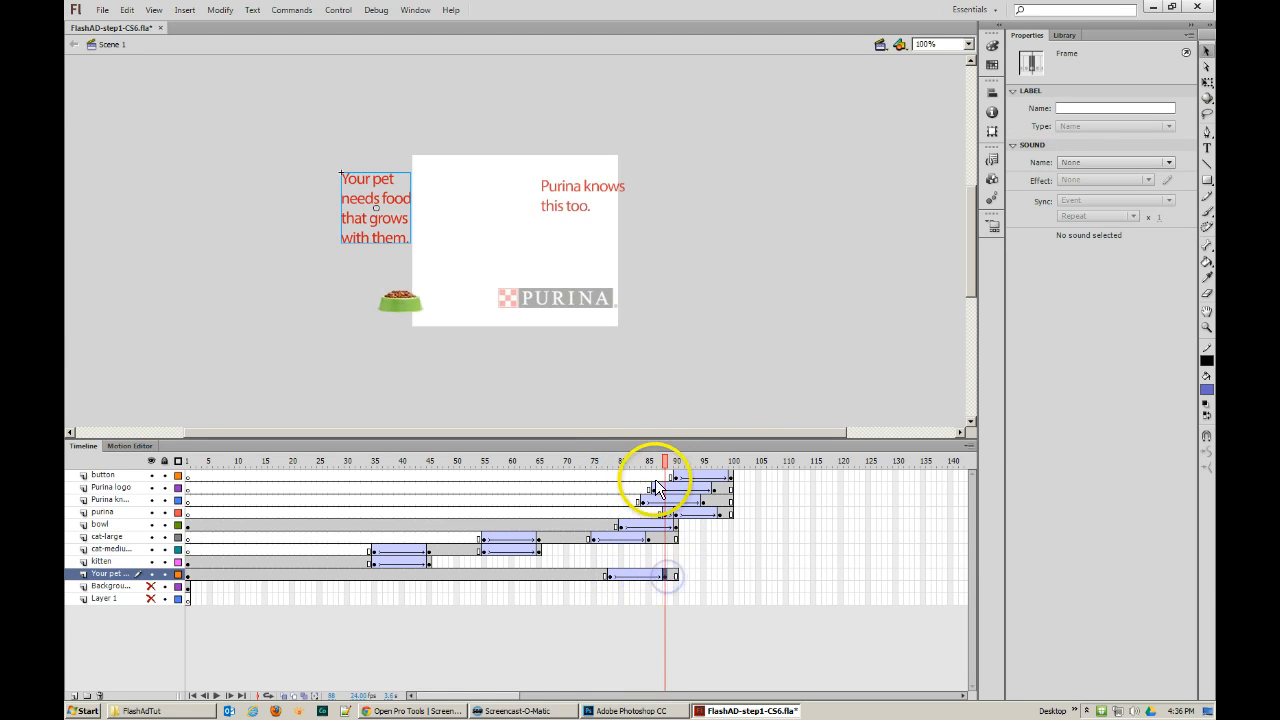
- Preview the text's exit through the closing elements and return the playhead to frame 1
drag(659, 462, 604, 462)
key(Return)
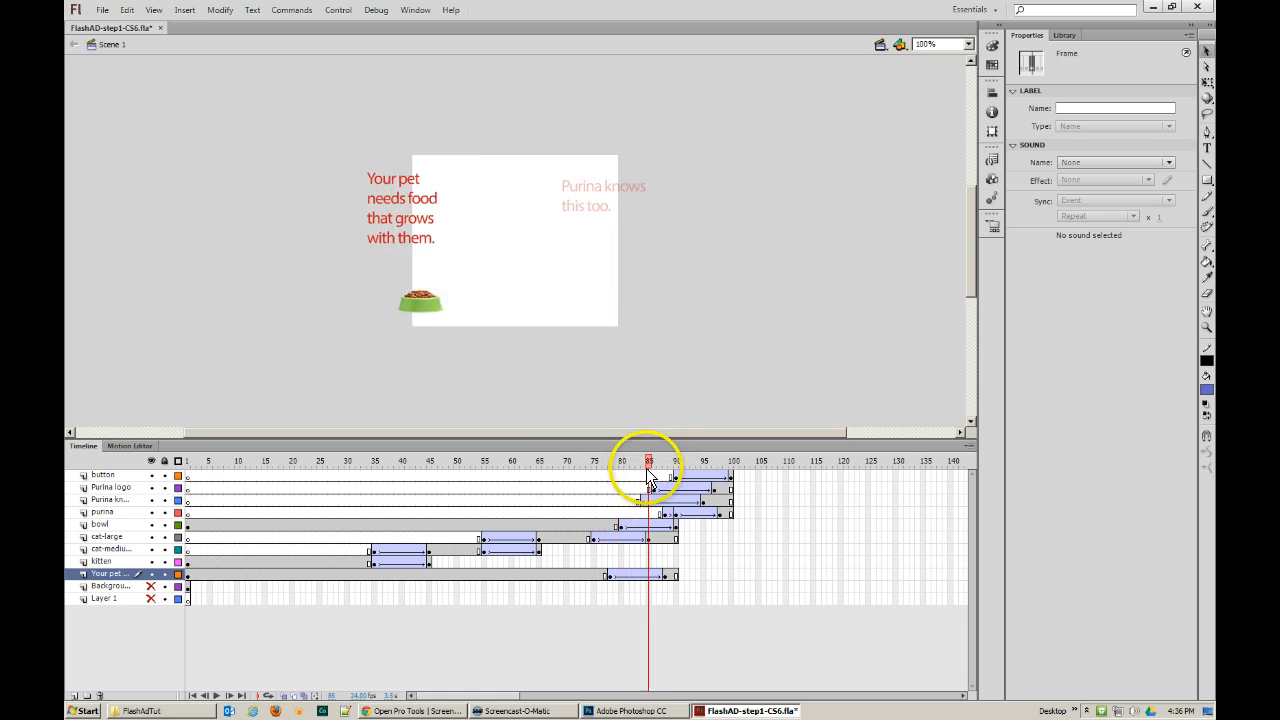
click(737, 479)
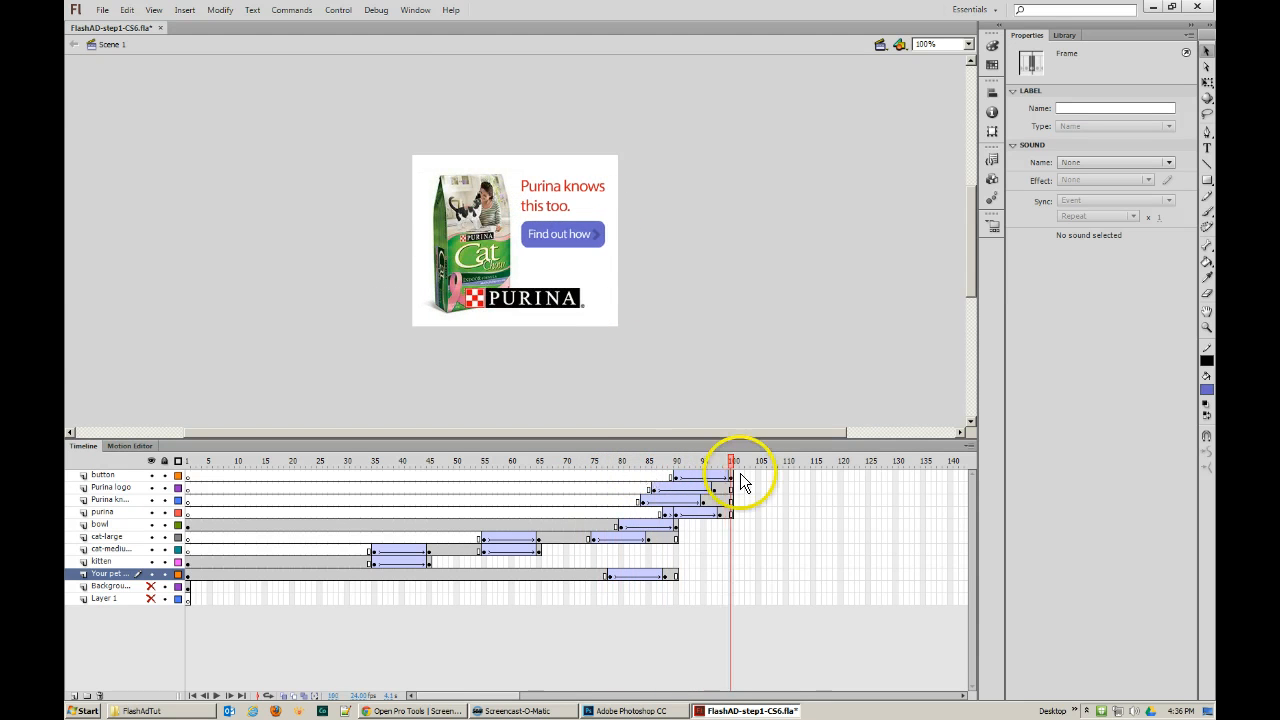
drag(676, 462, 187, 462)
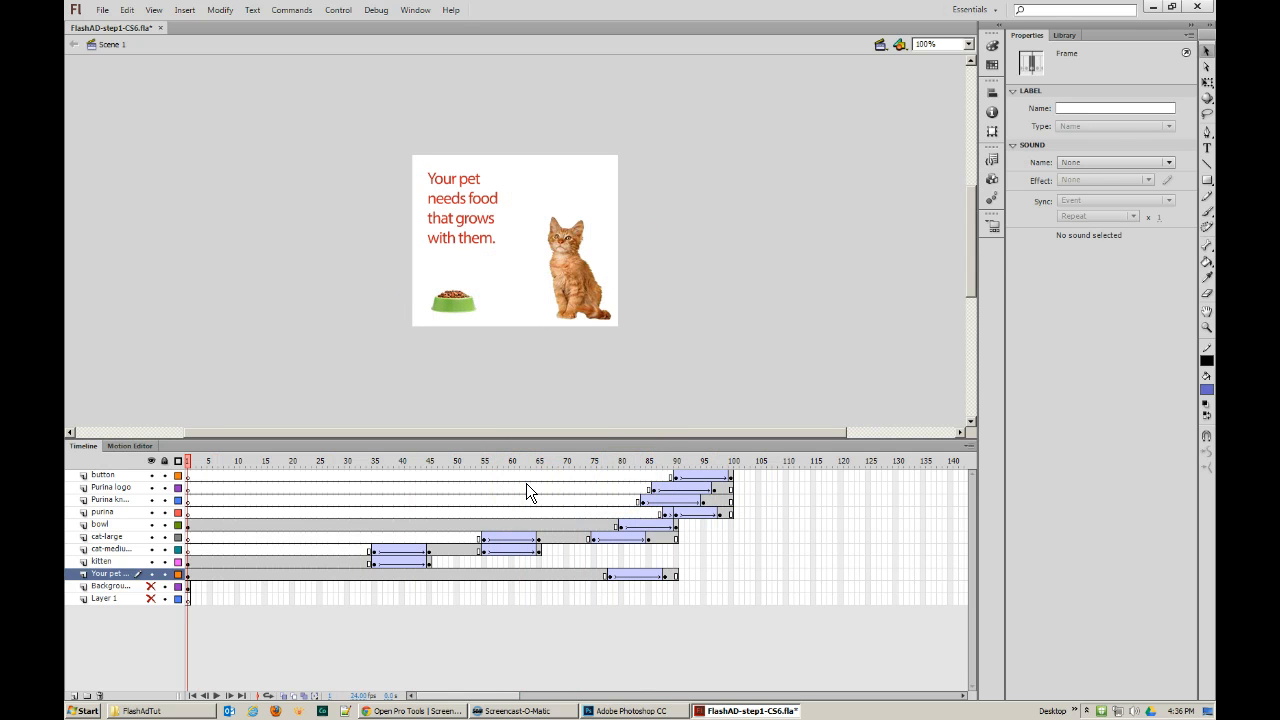
- Delete the Background layer and Layer 1, and scrub the timeline back to frame 1
click(150, 587)
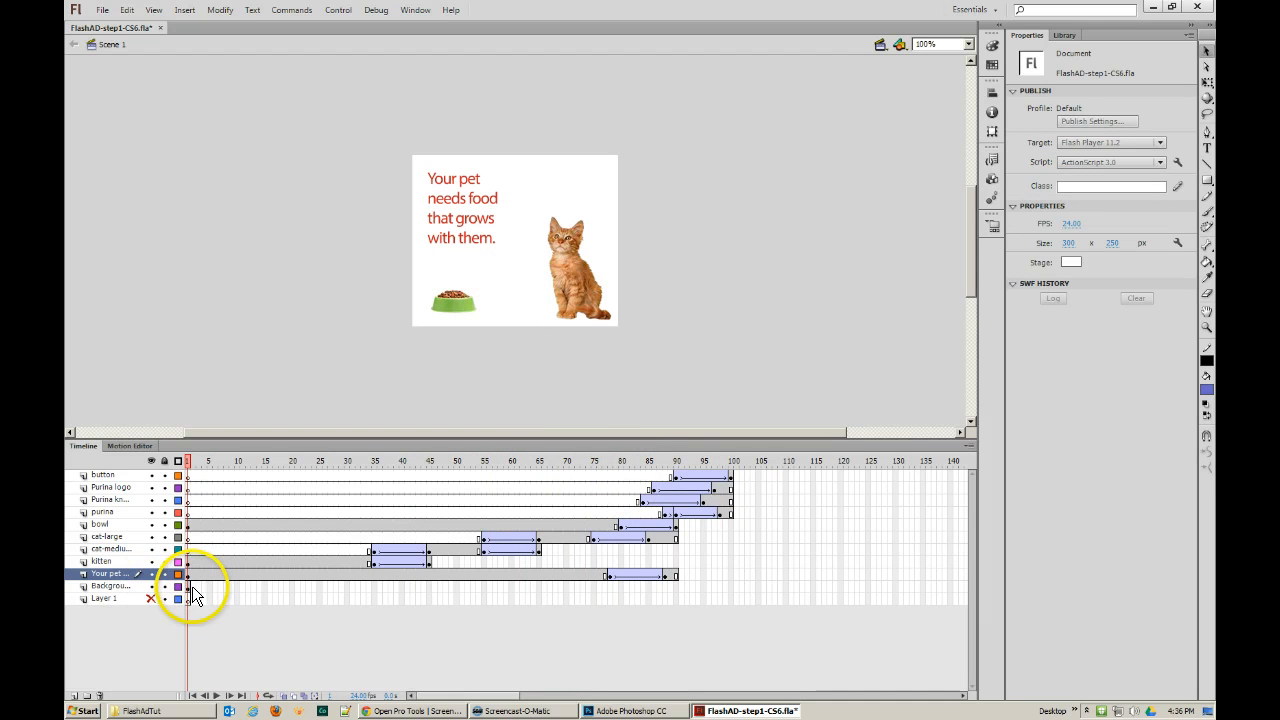
click(118, 595)
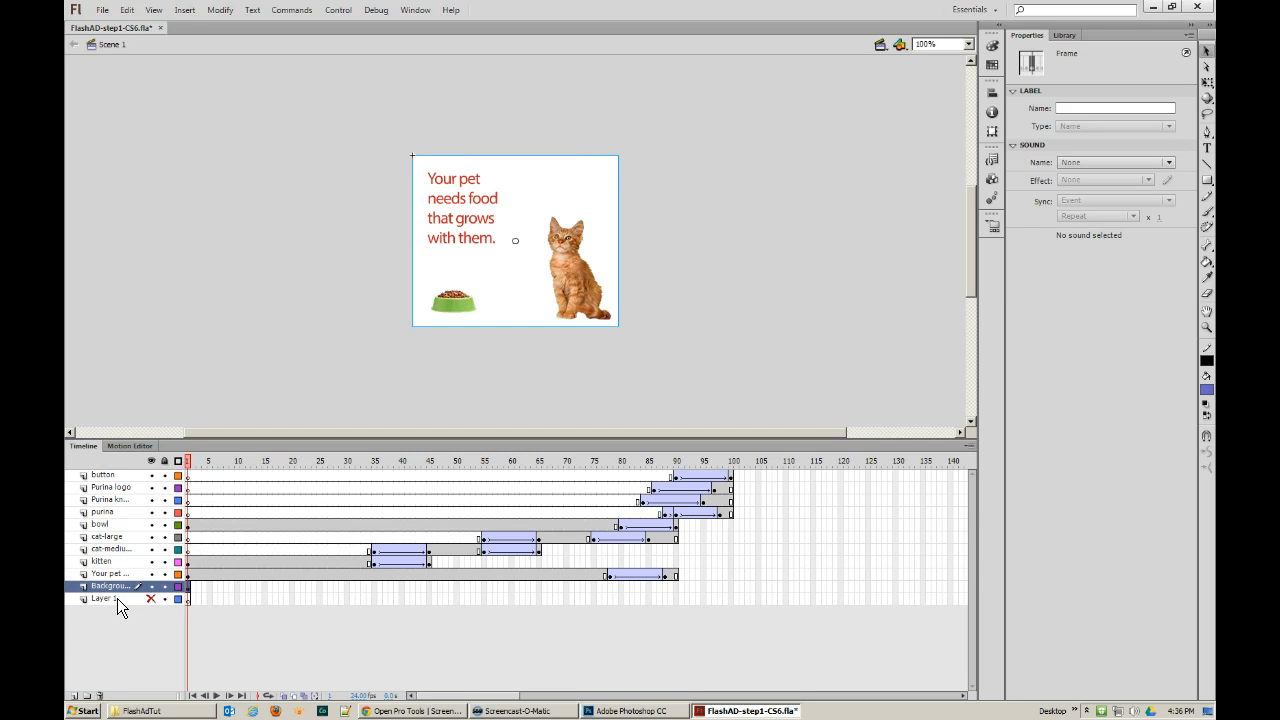
click(117, 598)
click(114, 587)
shift+click(111, 598)
click(99, 695)
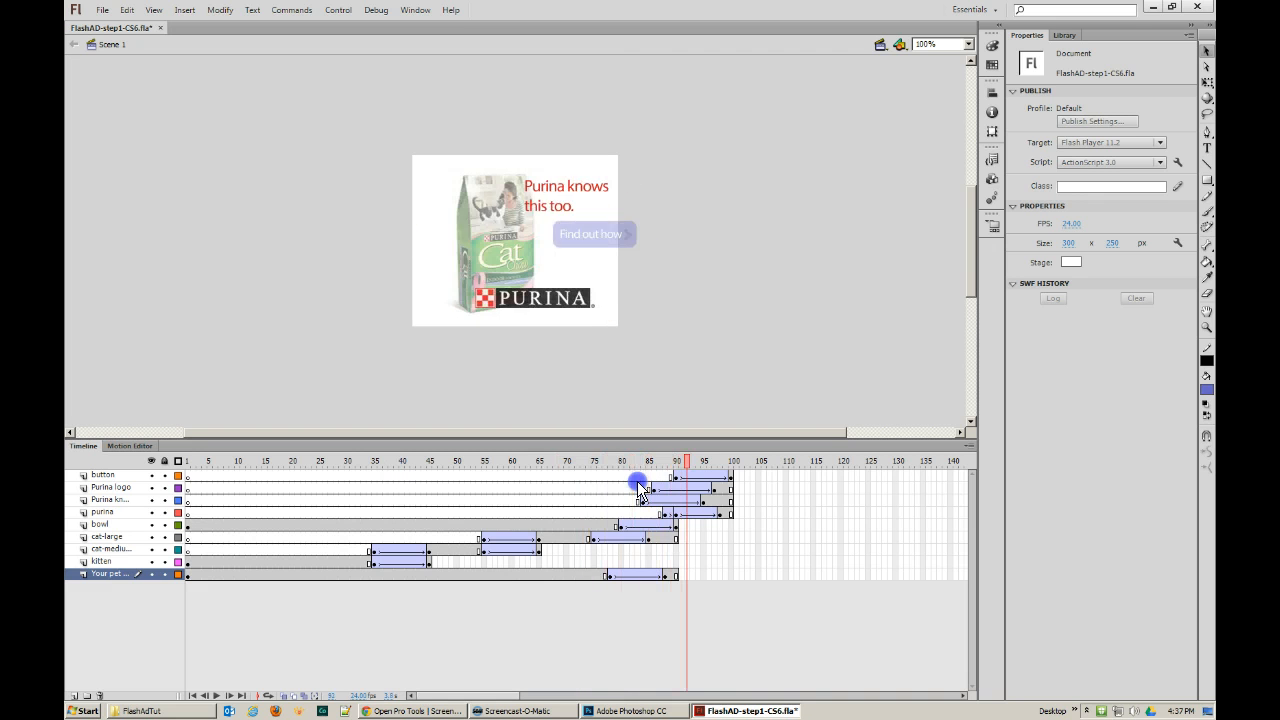
drag(703, 490, 182, 491)
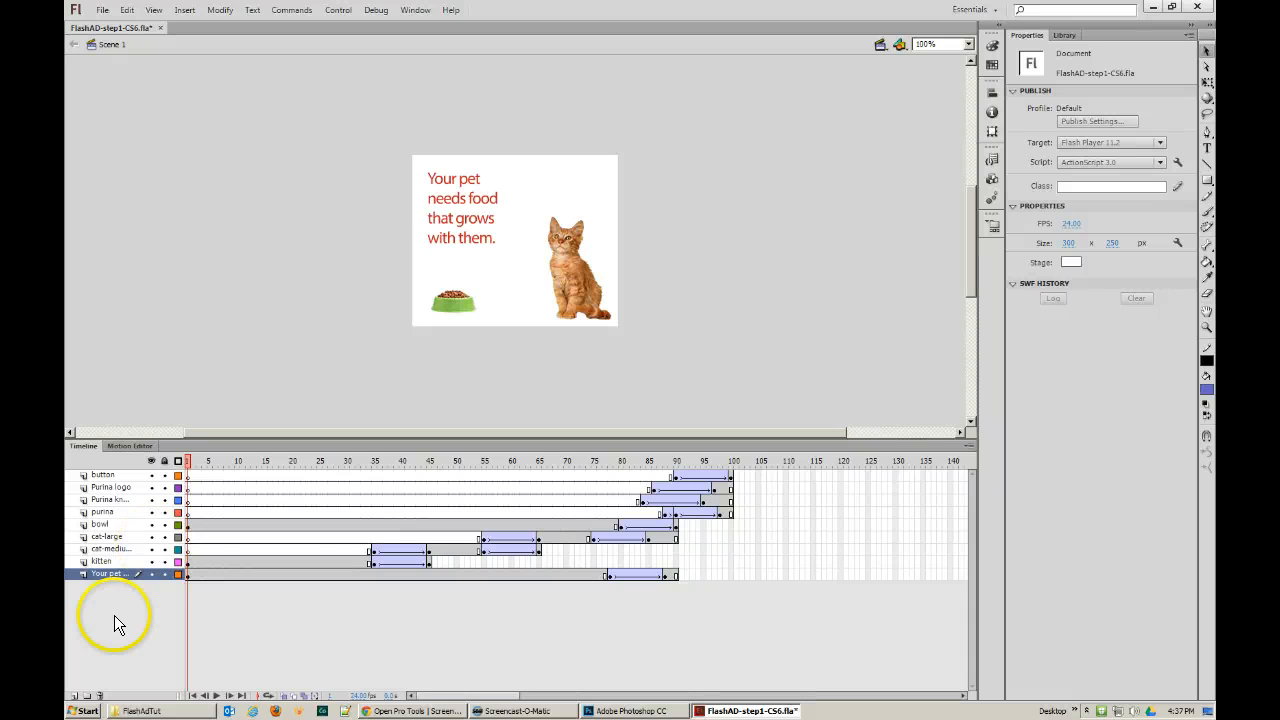
- Add a new layer above all the other layers and name it "border"
click(73, 695)
click(112, 575)
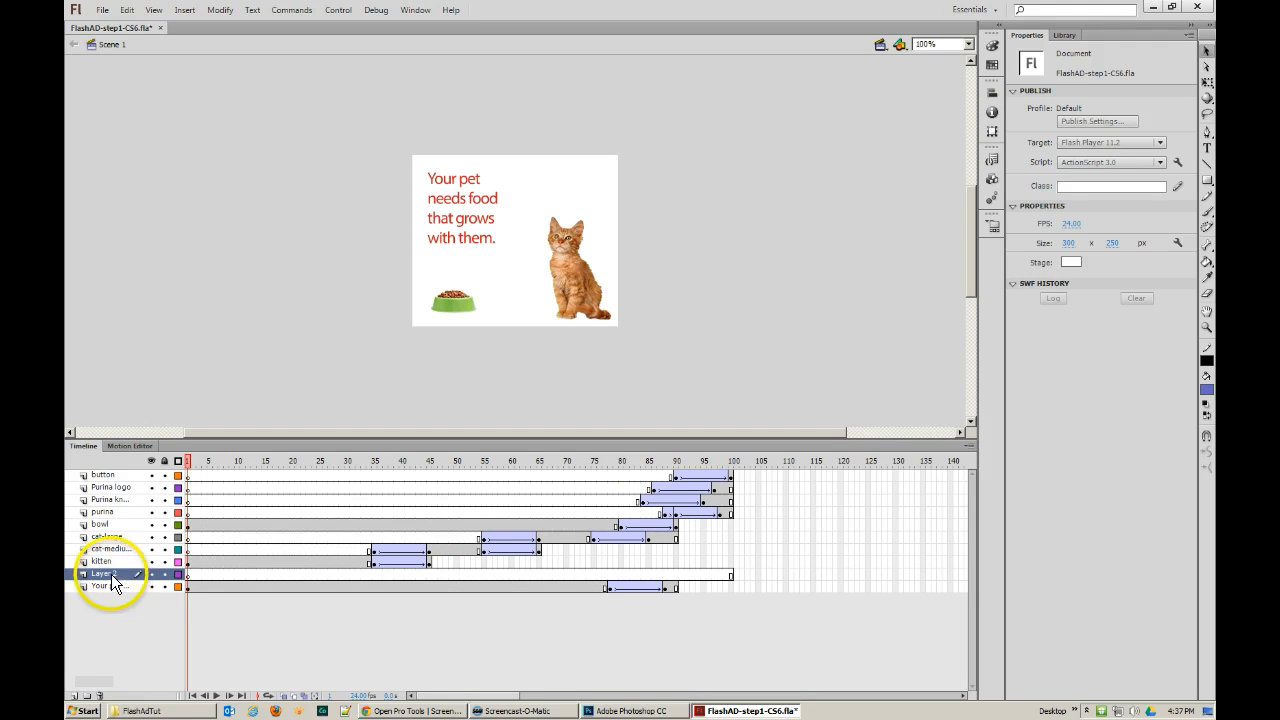
drag(111, 574, 108, 468)
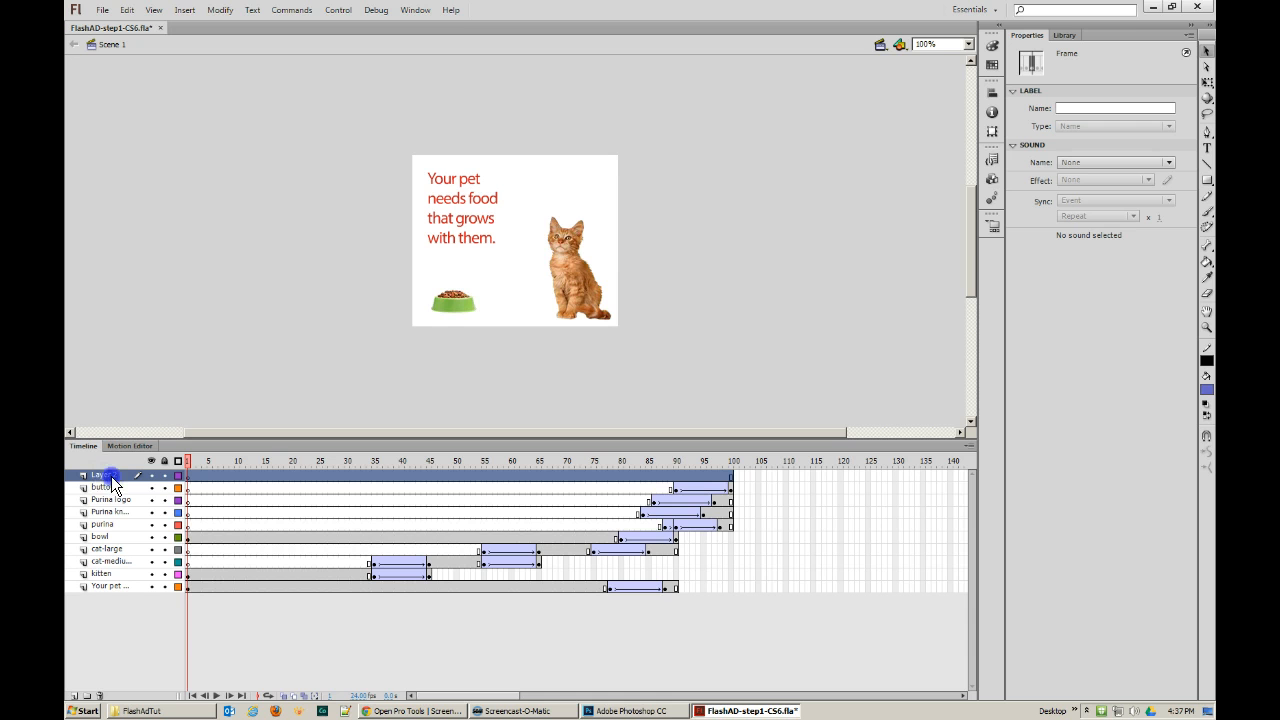
double_click(111, 476)
text(border)
key(Return)
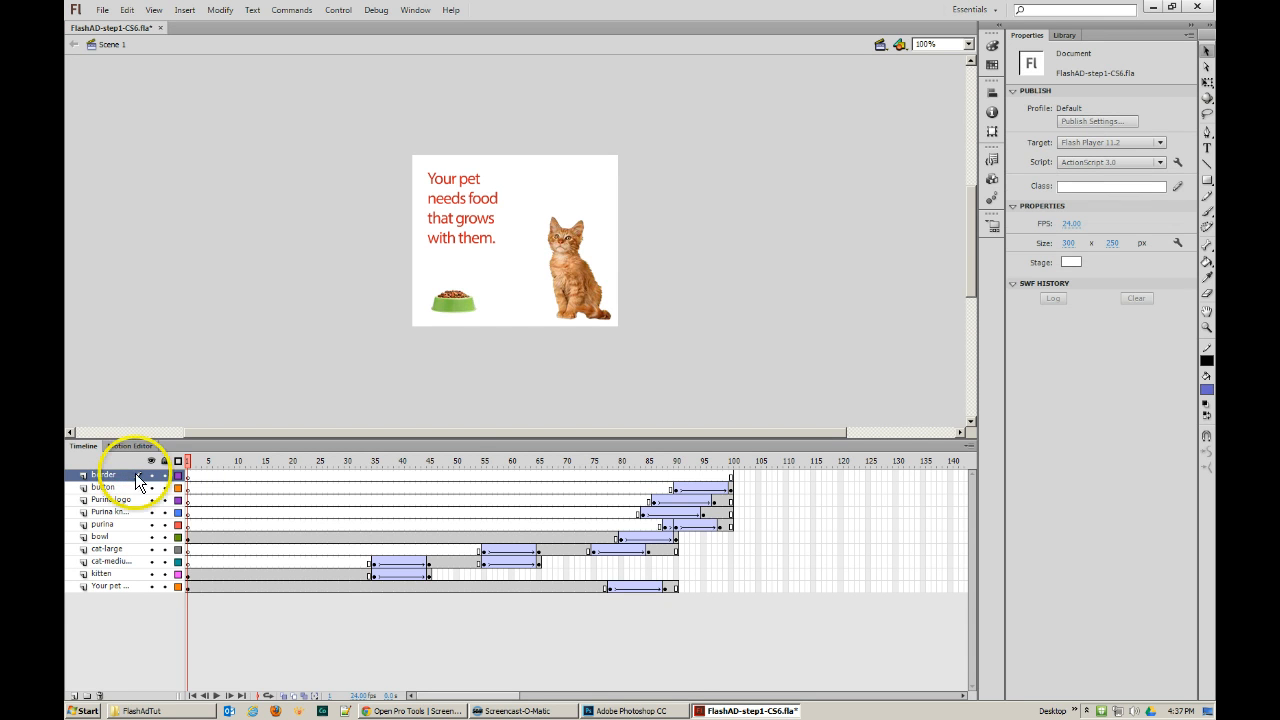
- Draw a rectangle about 306 by 249 px over the whole stage on the border layer and check it across the timeline
click(1207, 183)
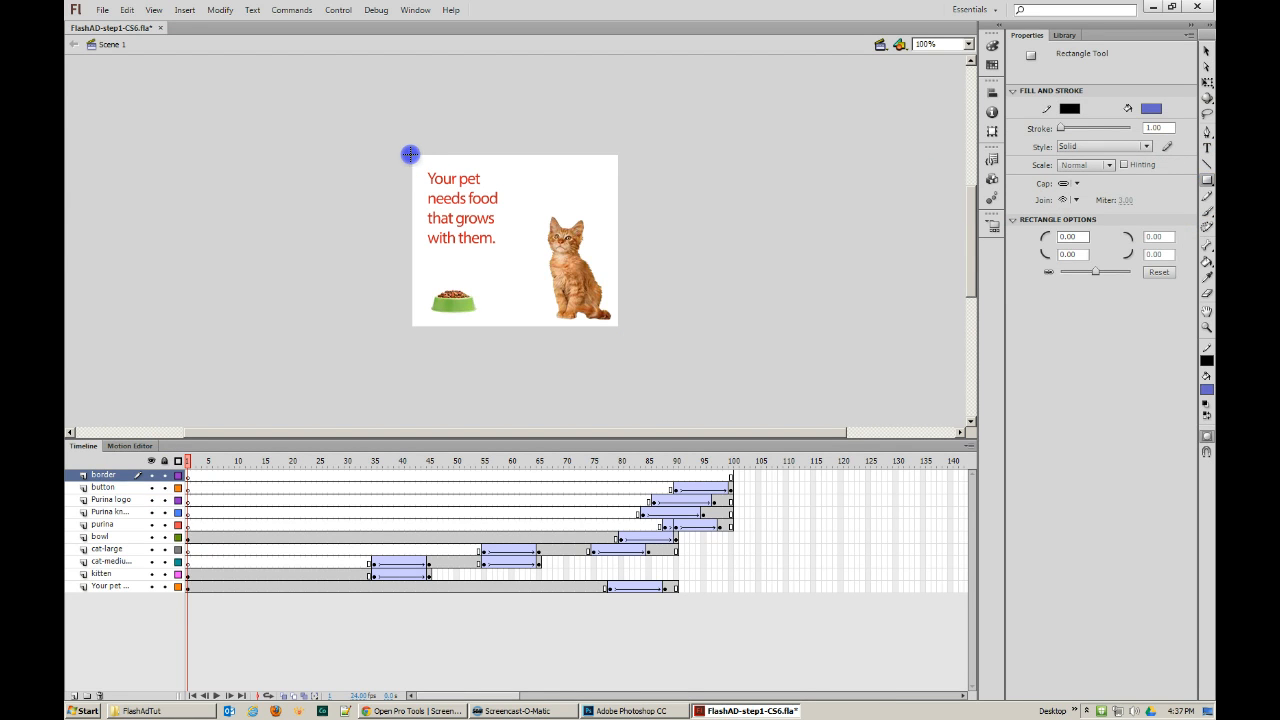
drag(410, 154, 621, 325)
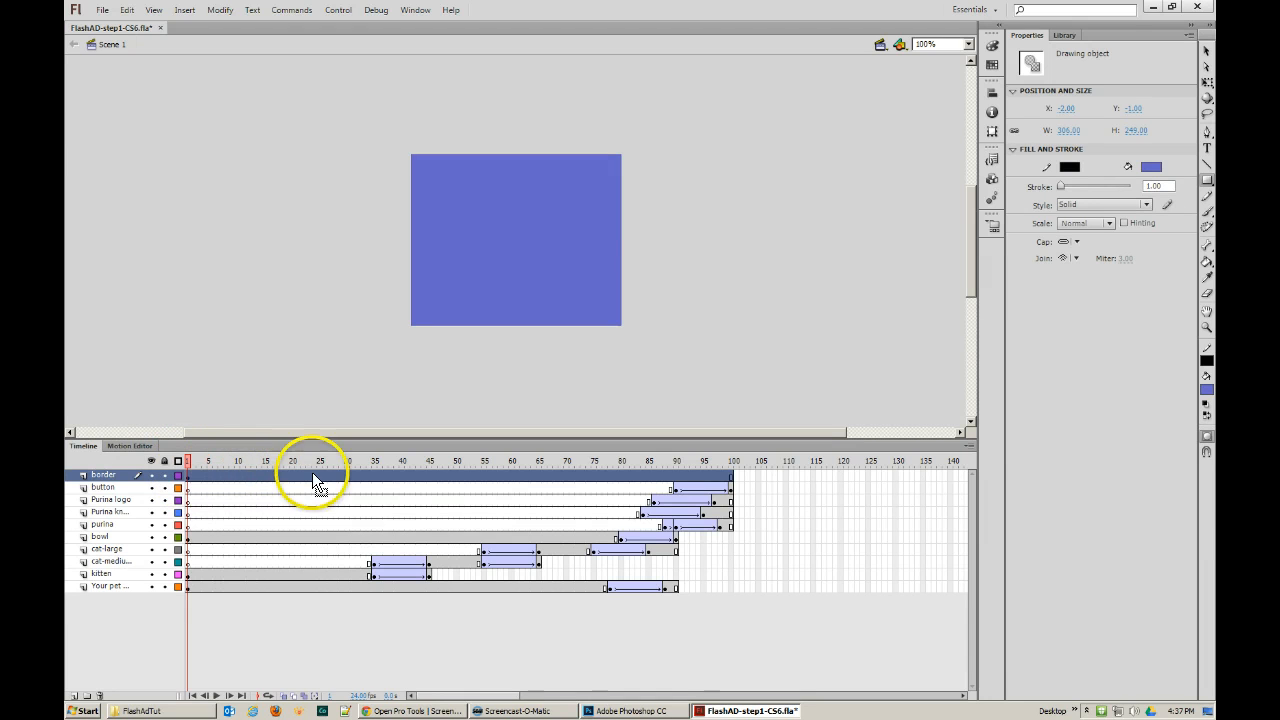
click(243, 466)
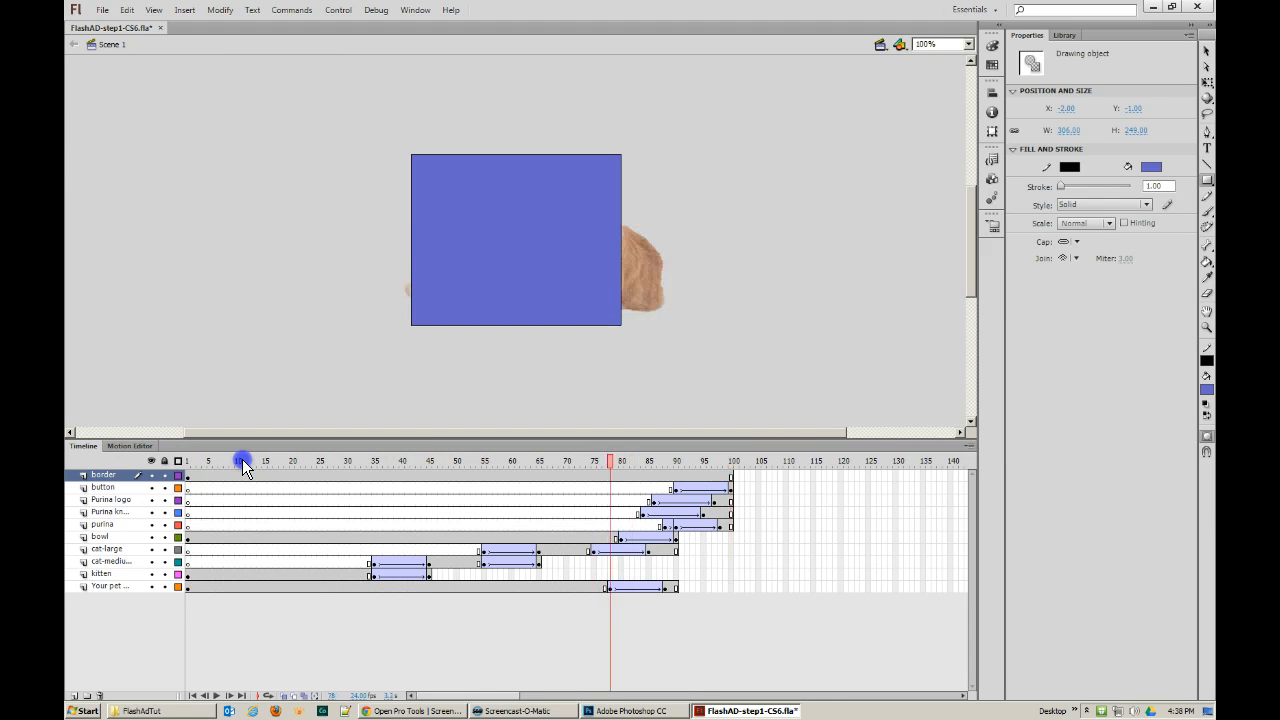
click(787, 500)
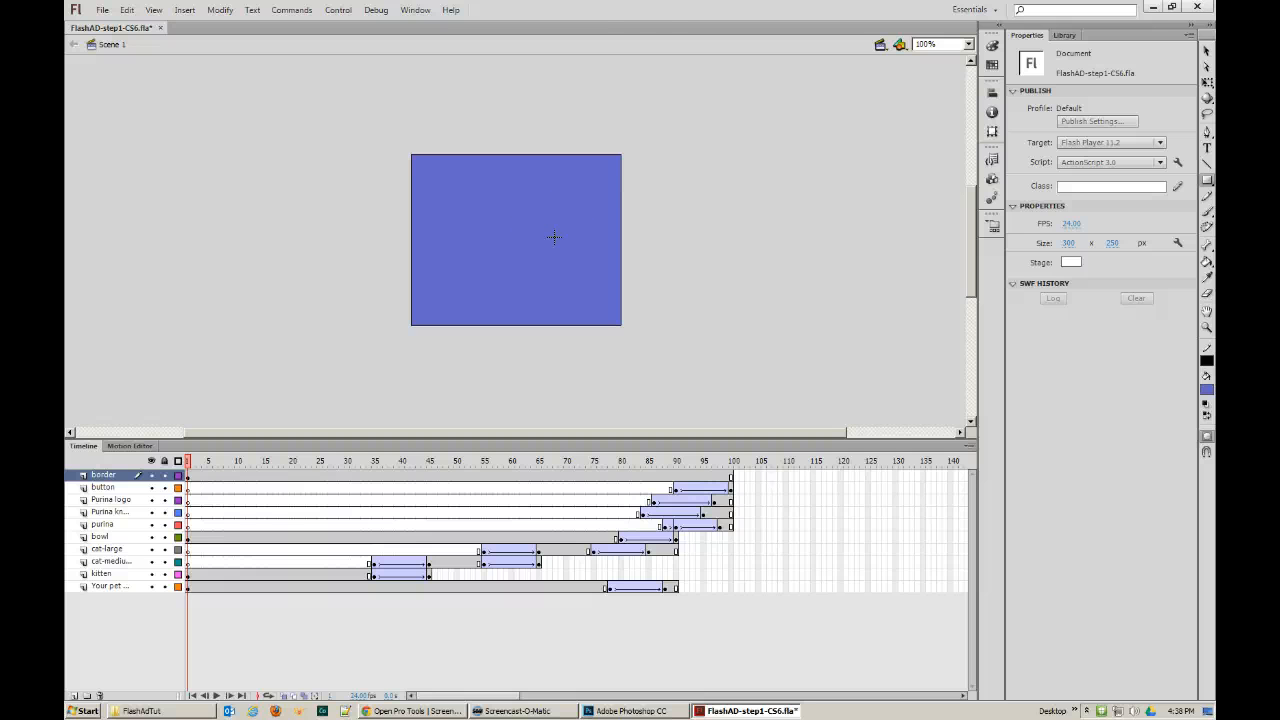
- Remove the border rectangle's fill and set its stroke to 2
click(1206, 53)
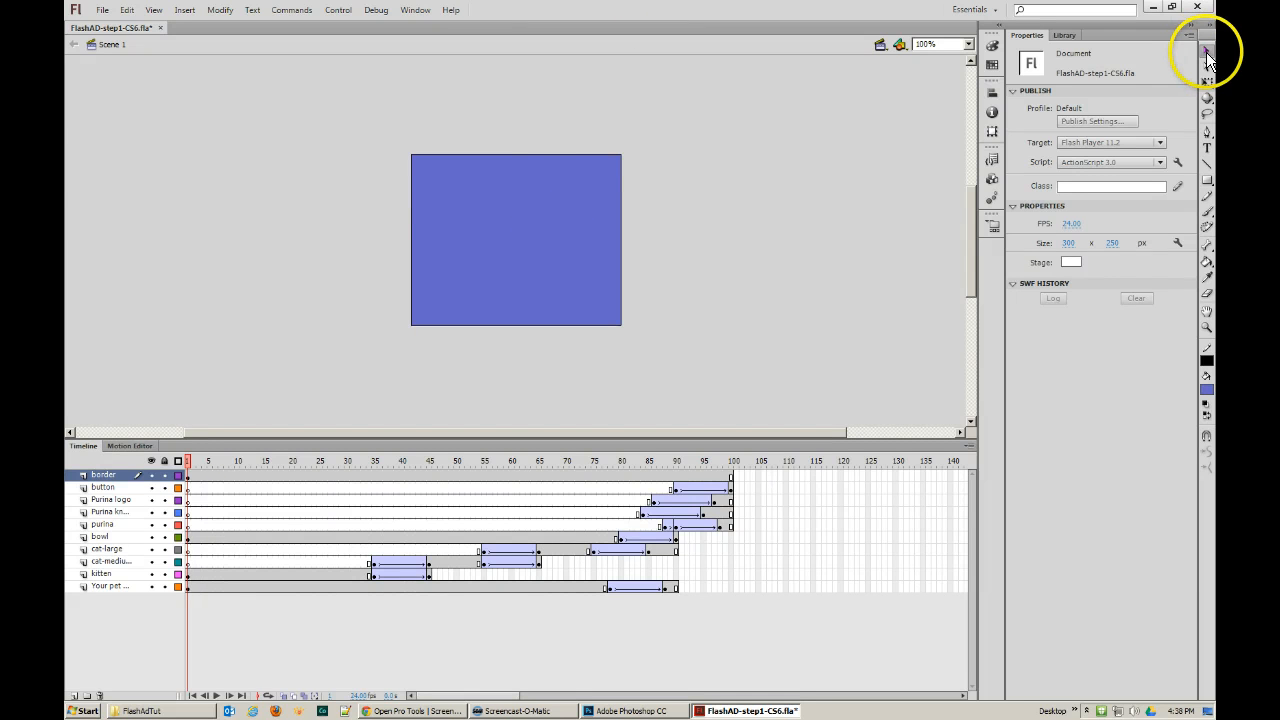
click(538, 216)
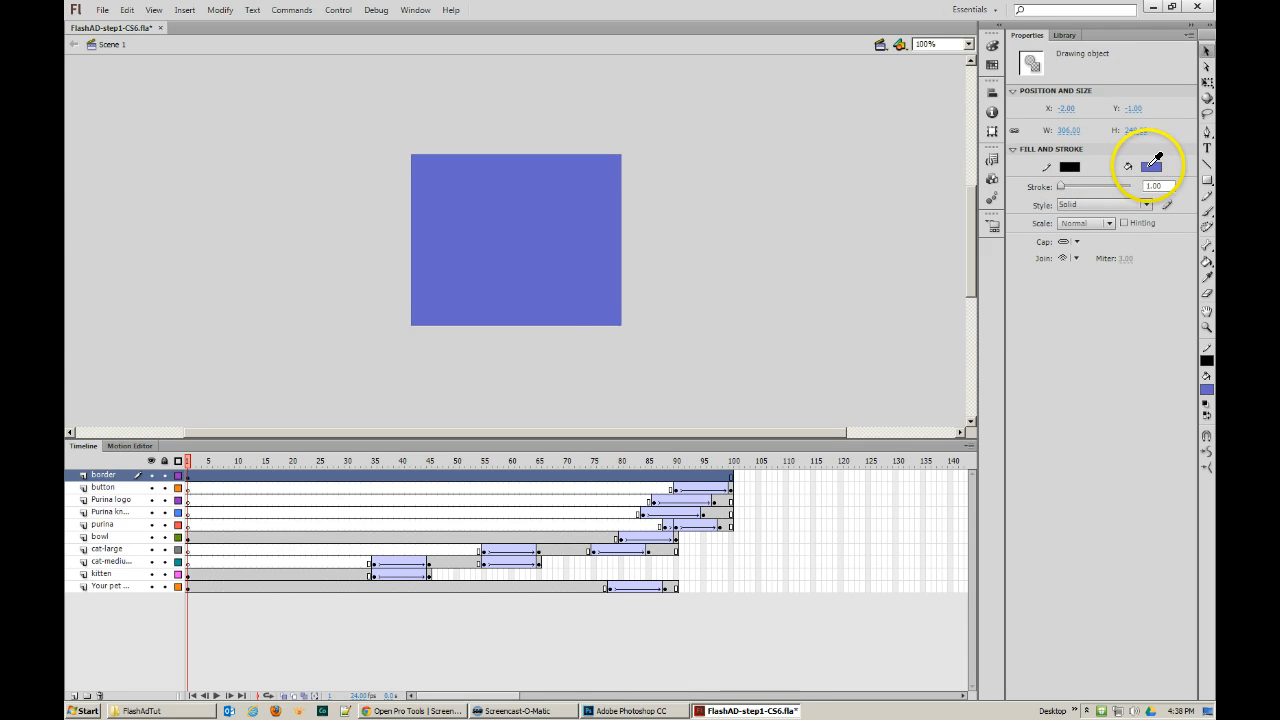
click(1152, 167)
click(1190, 181)
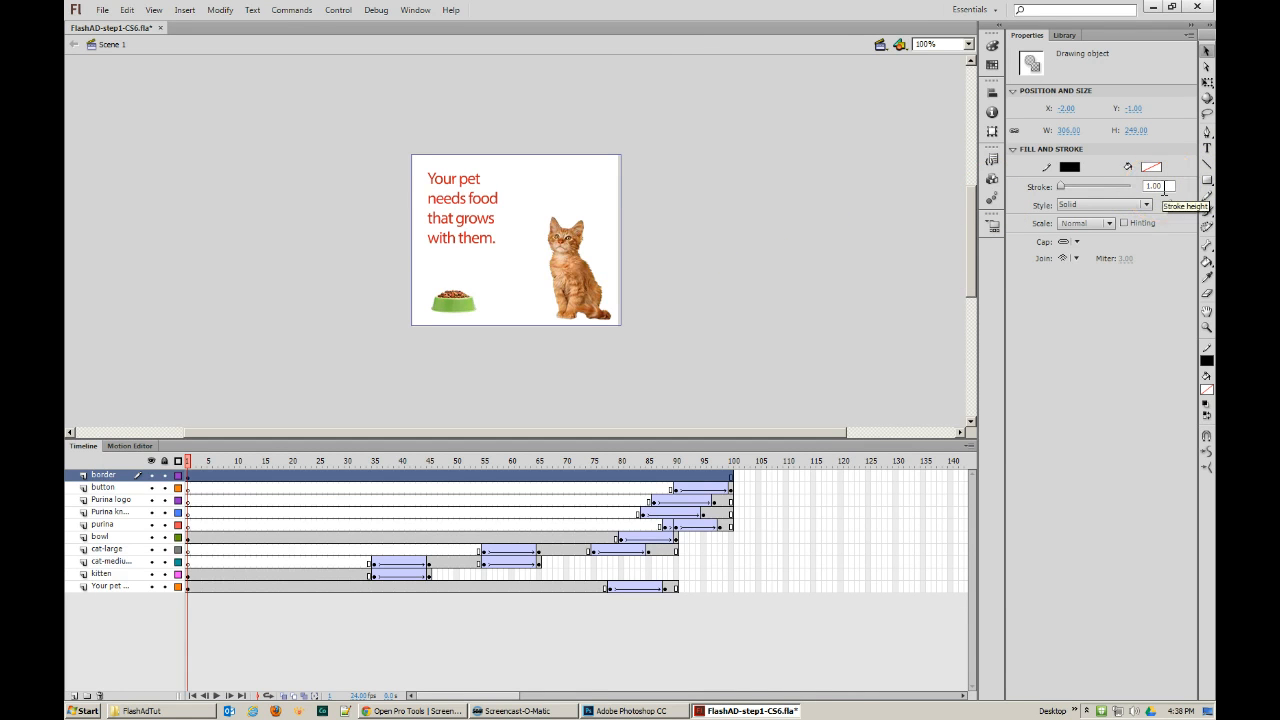
click(1160, 186)
text(2)
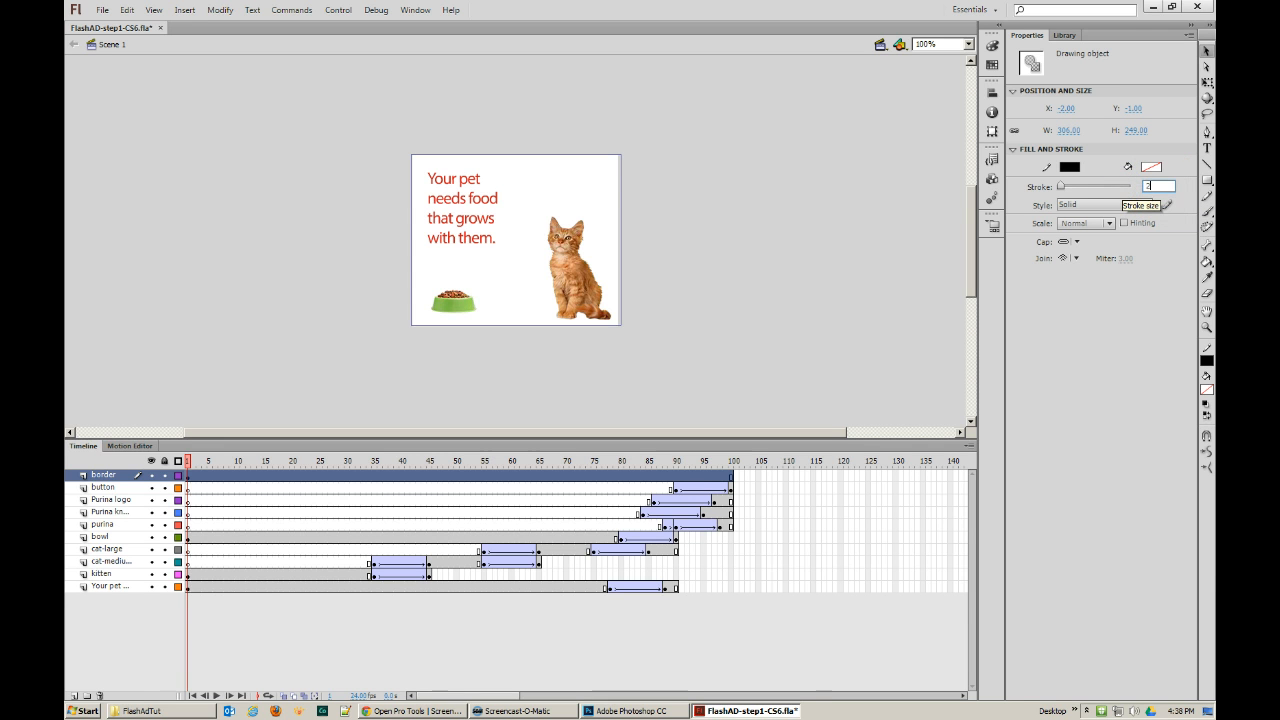
key(Return)
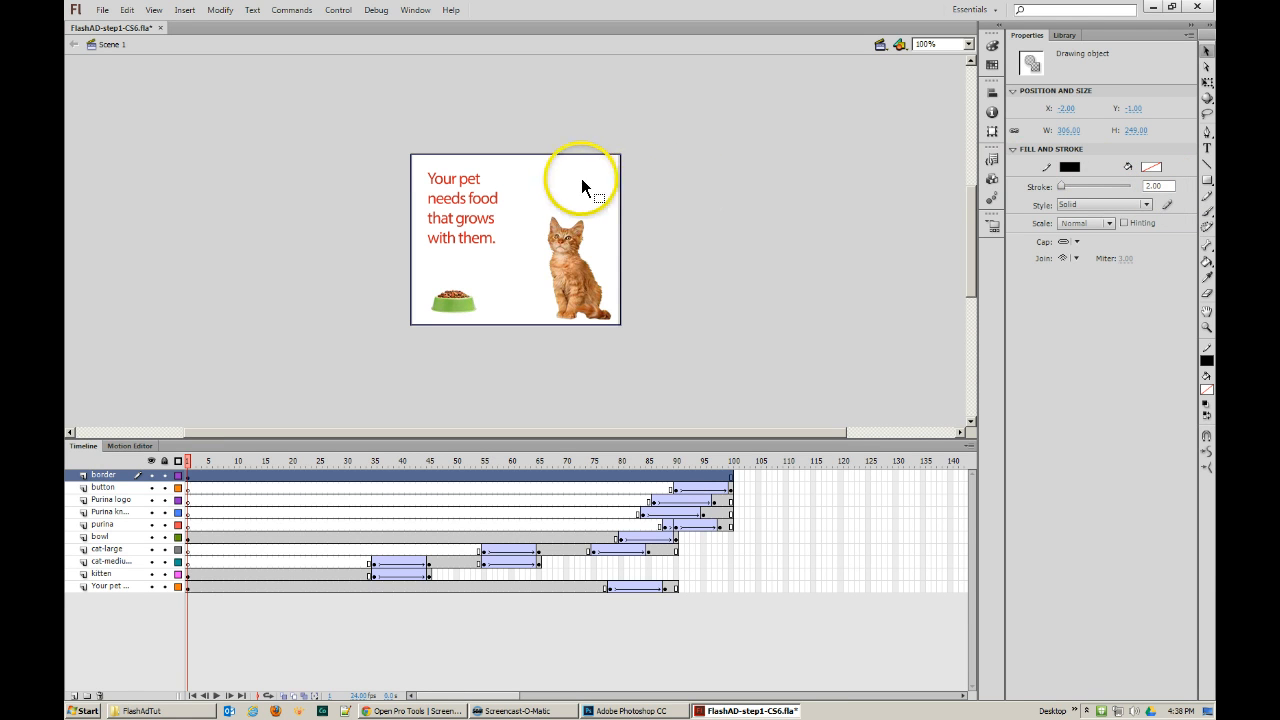
- Position the border rectangle at X 0 and Y 0
click(1067, 108)
text(0)
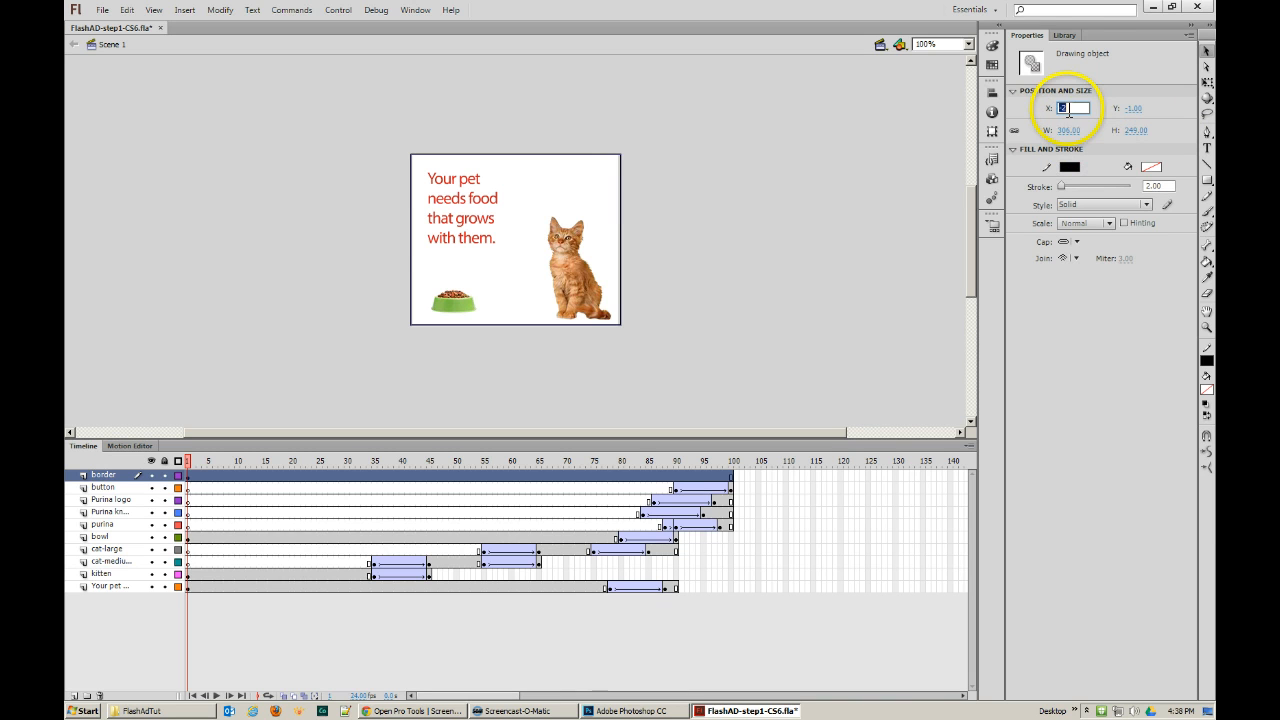
key(Return)
click(1132, 108)
text(00)
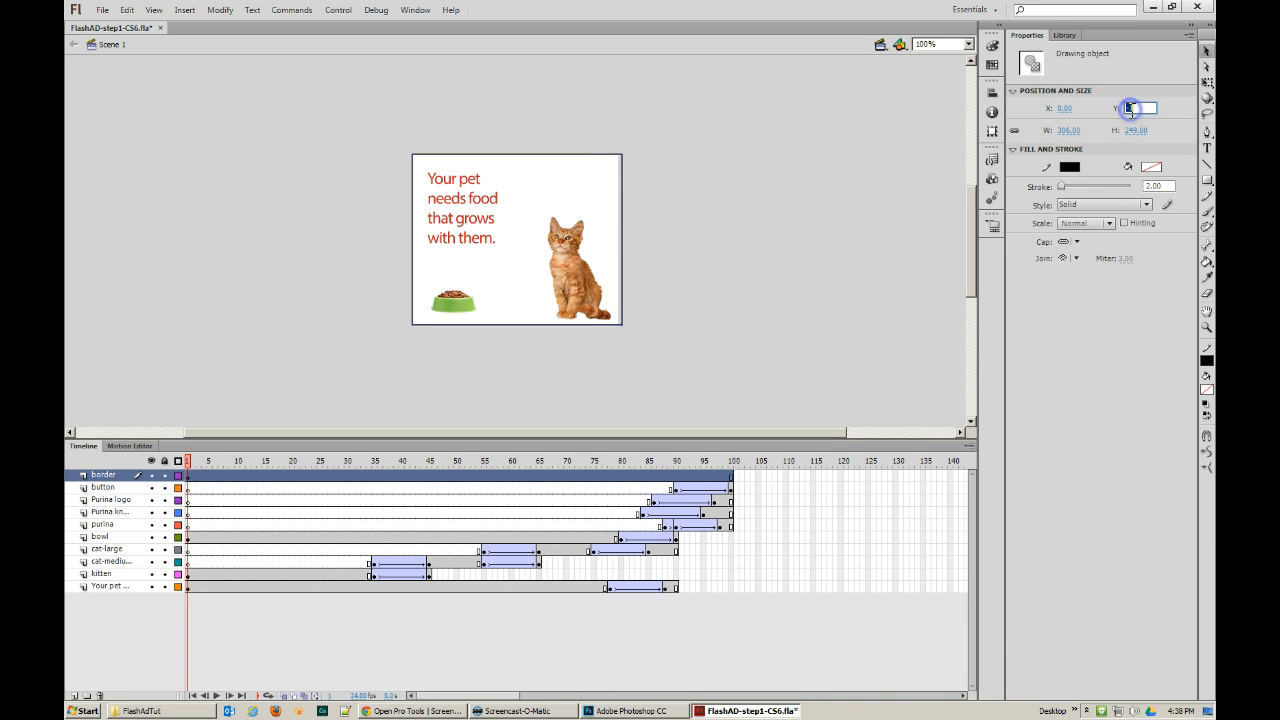
key(Return)
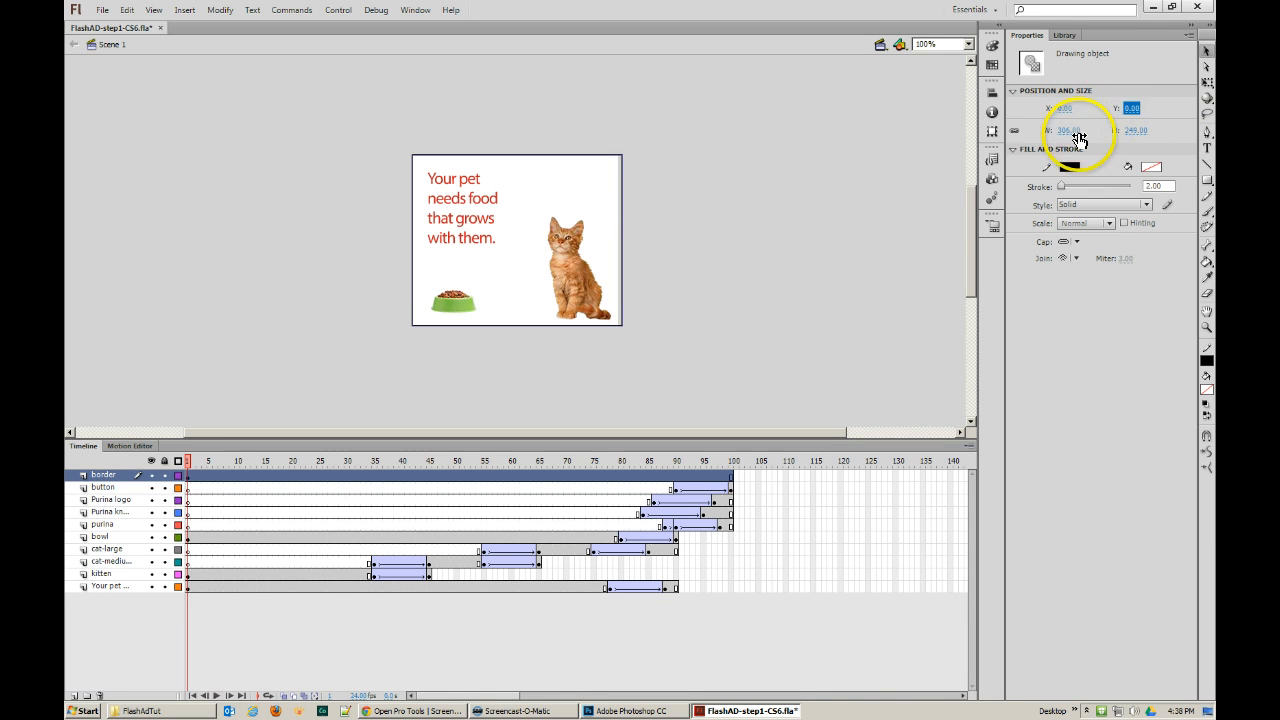
- Set the border rectangle's width to 300 and its height to 250
click(1068, 131)
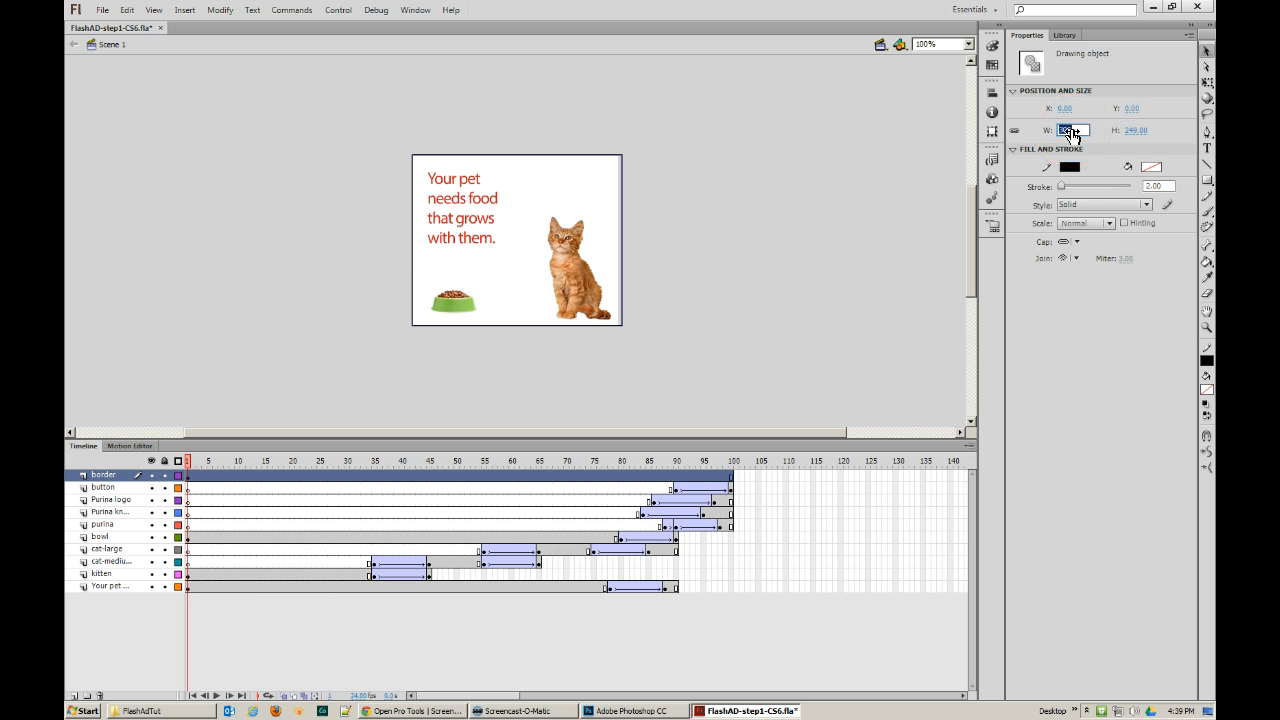
text(300)
key(Return)
click(1120, 129)
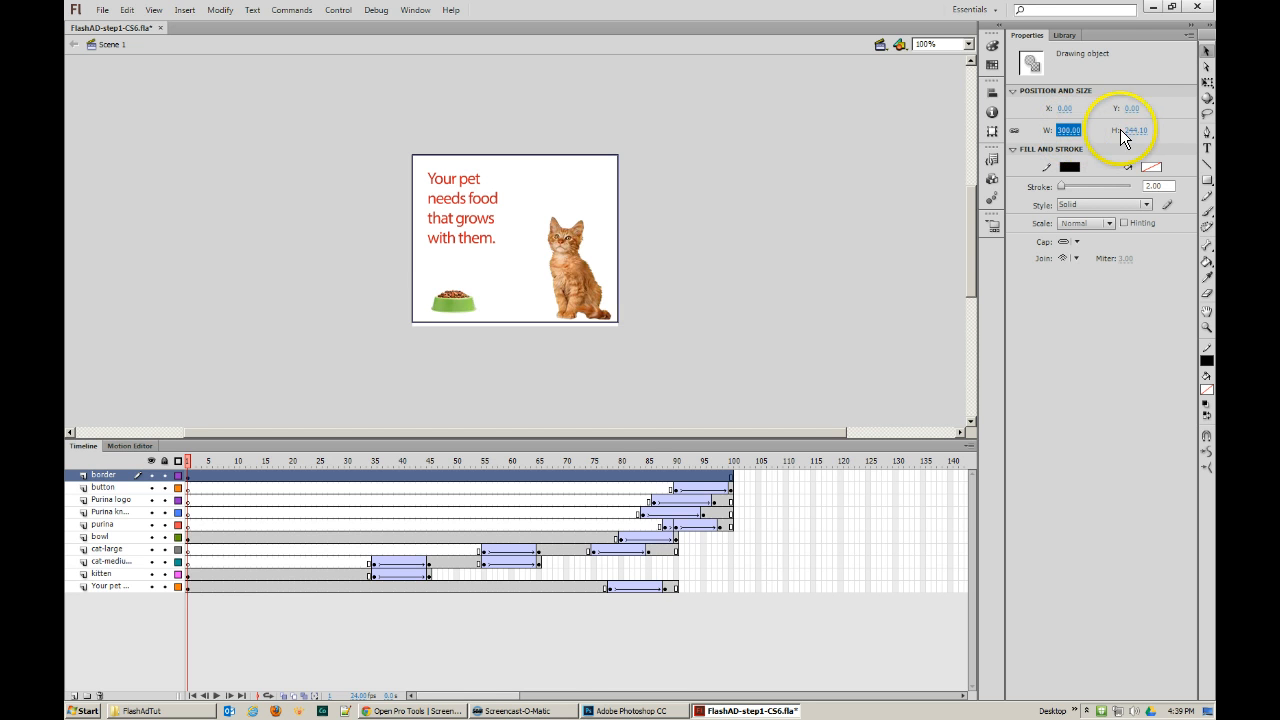
text(2)
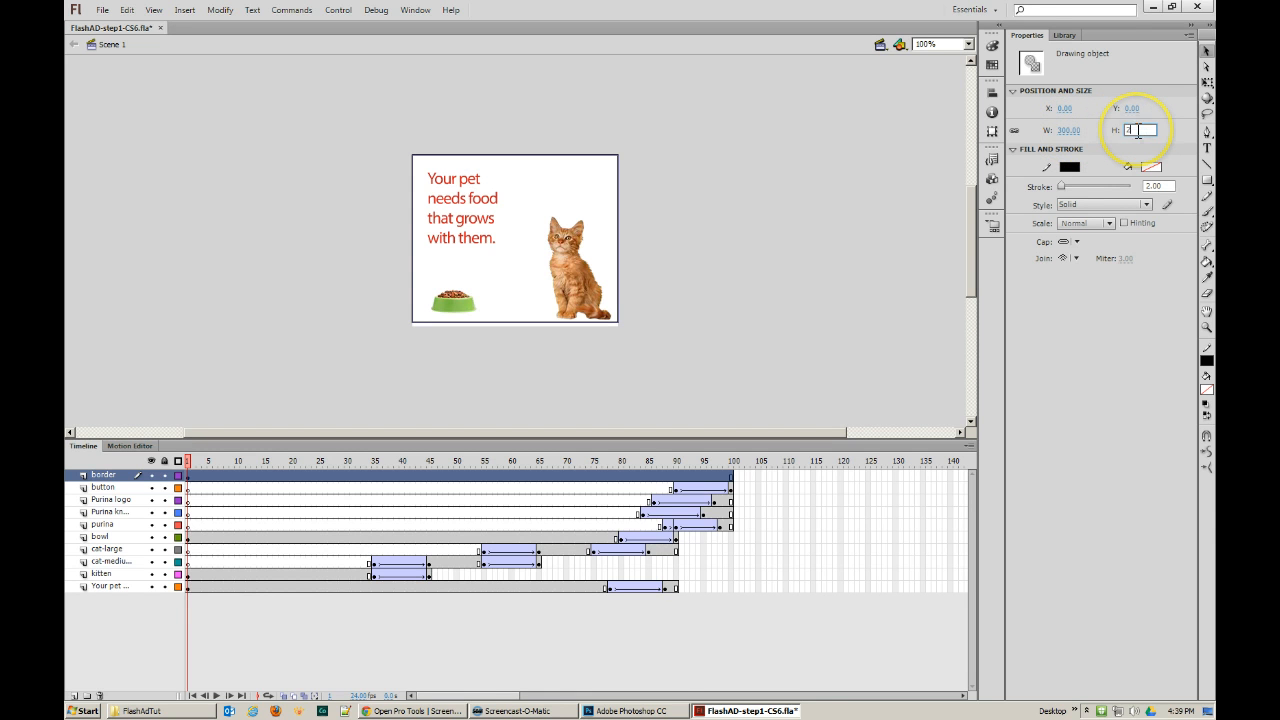
text(50)
key(Return)
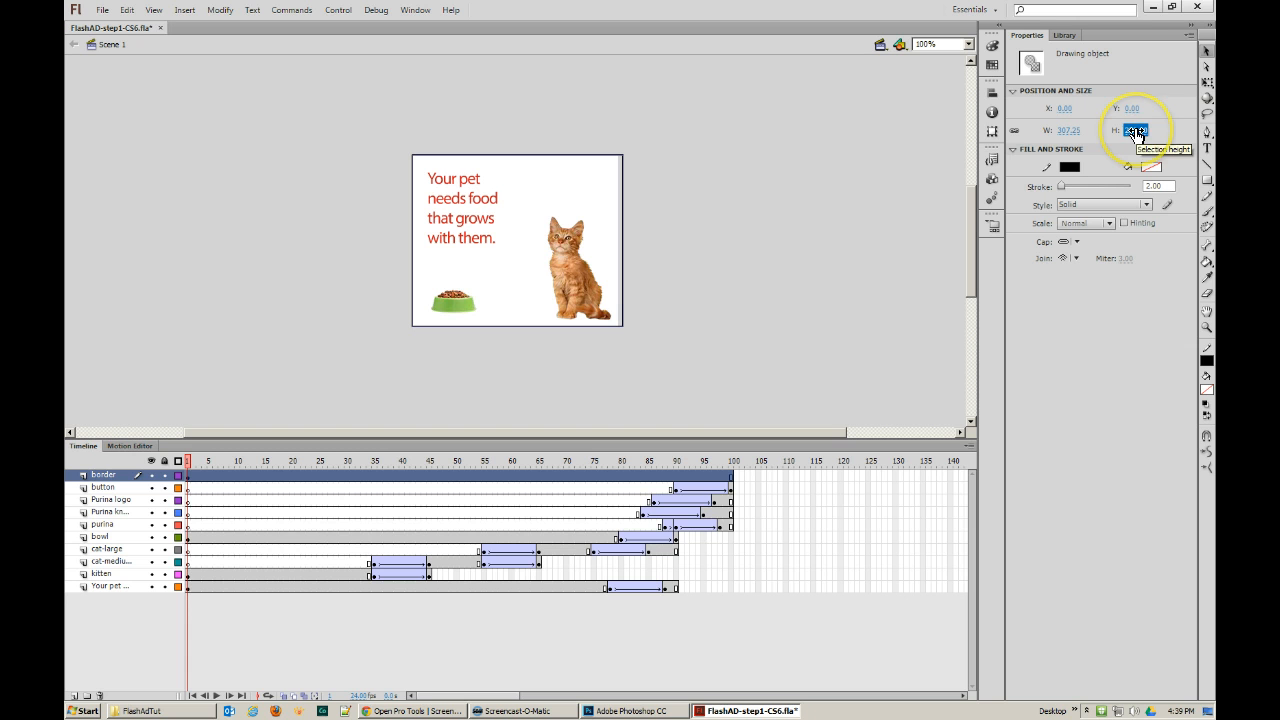
- Unlink the border rectangle's width and height, set the width to 300, and deselect it
click(1016, 132)
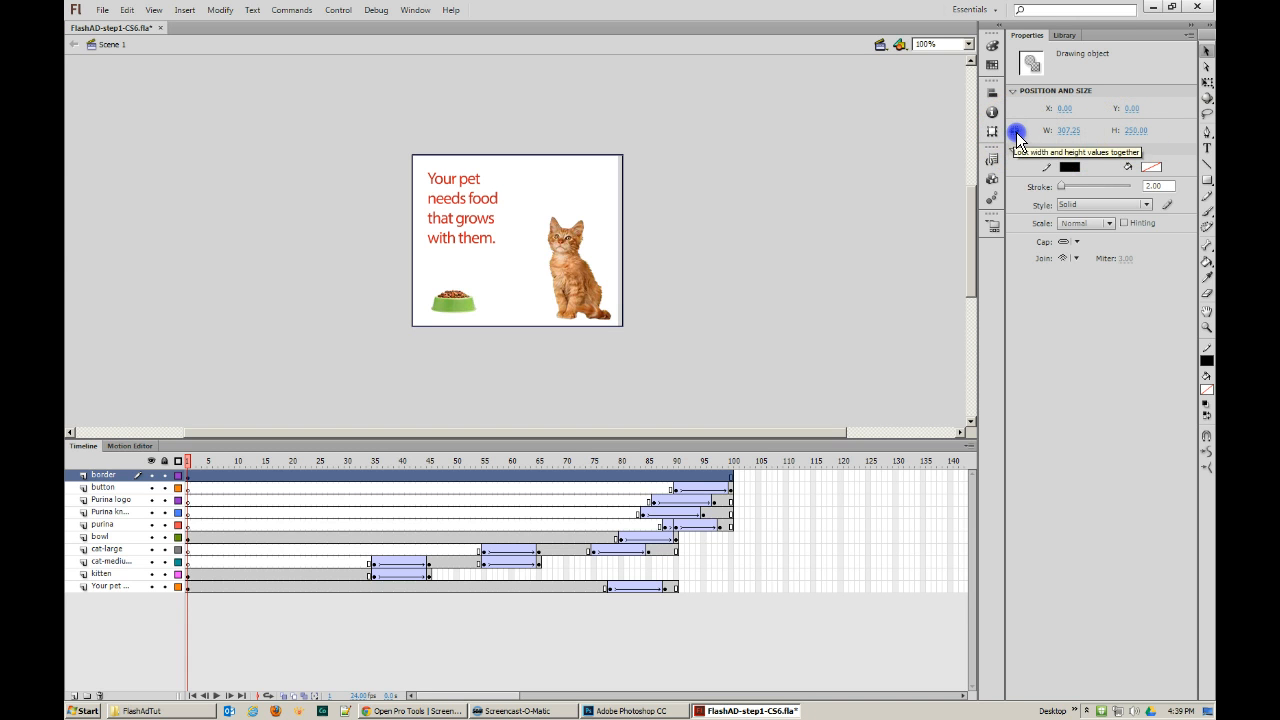
click(1068, 130)
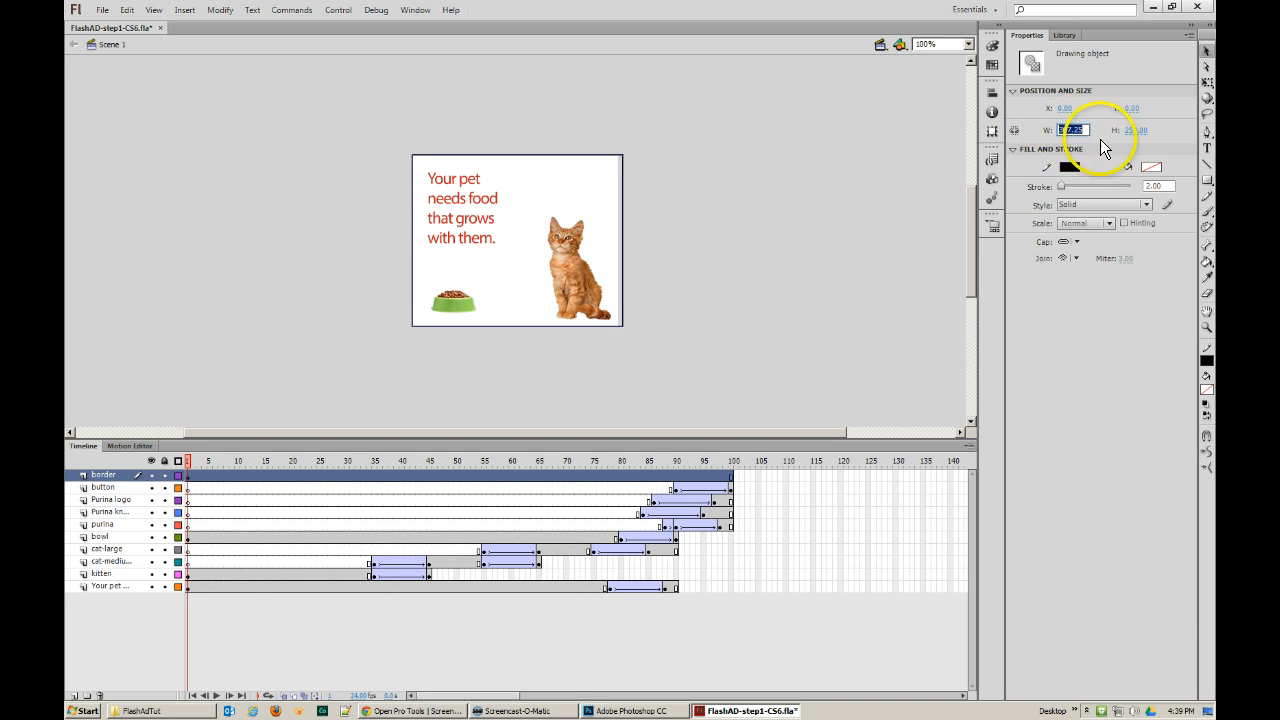
text(300)
key(Return)
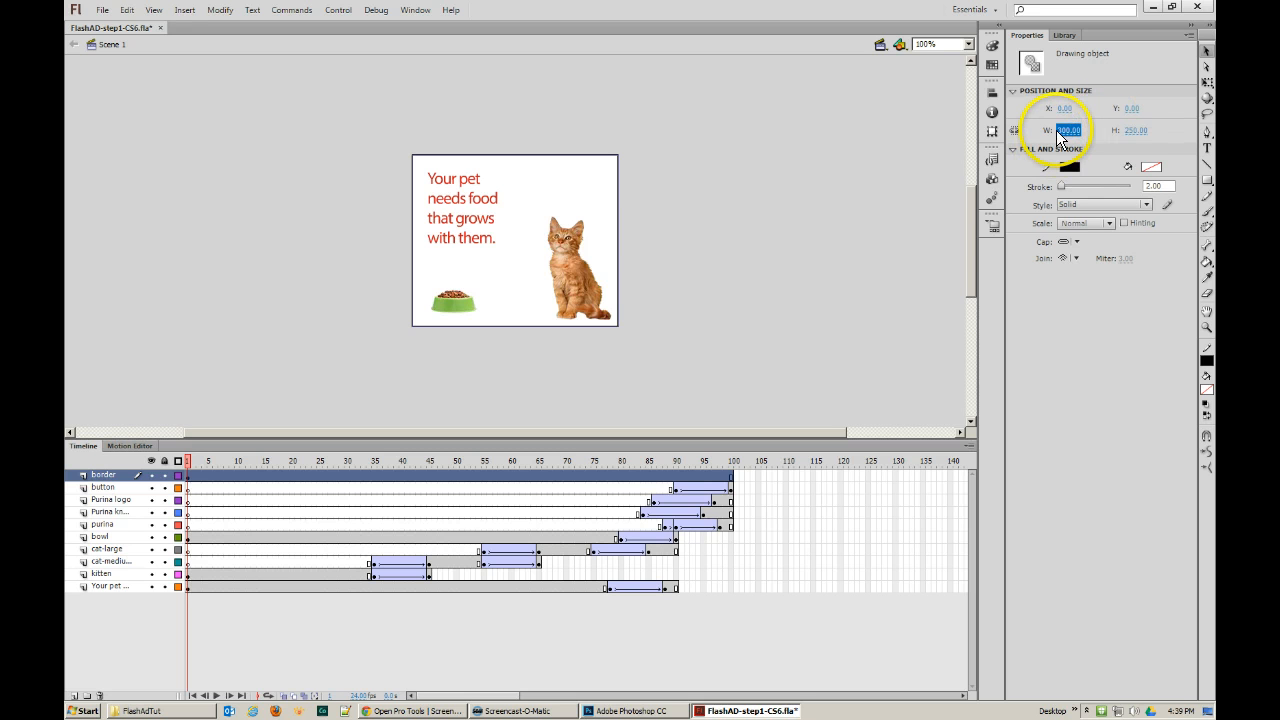
click(712, 158)
click(746, 195)
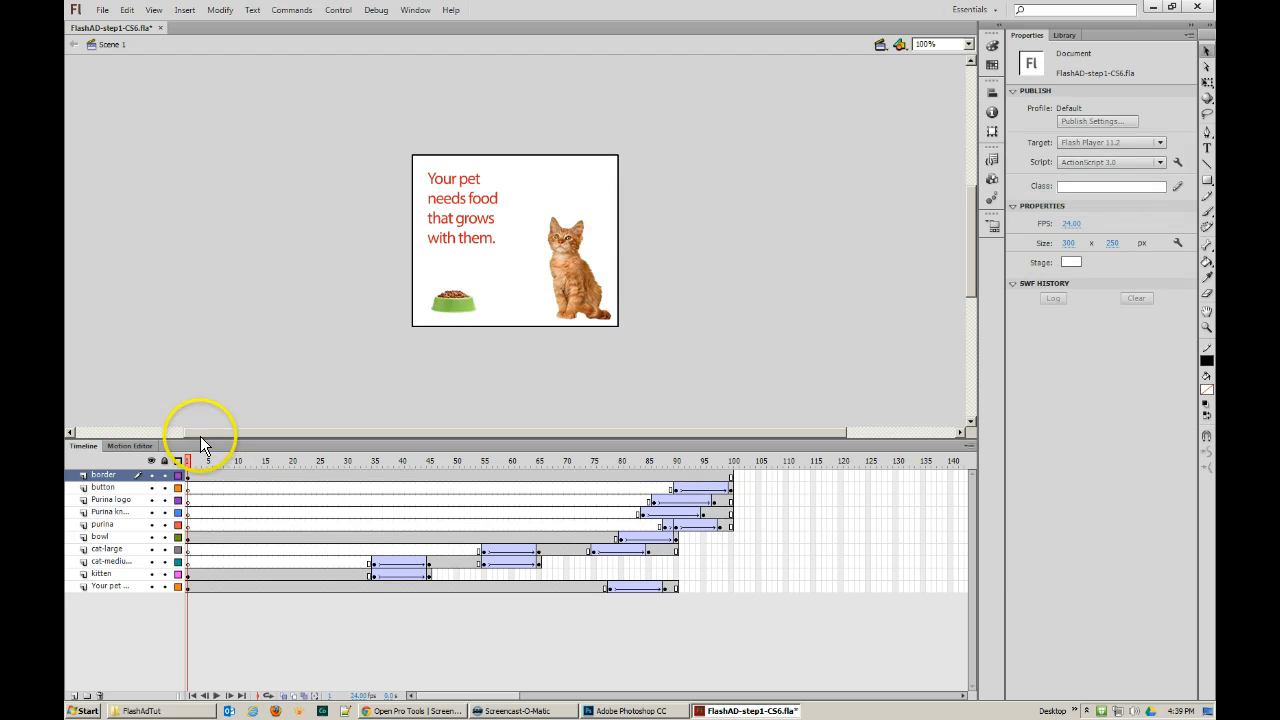
- Preview the whole animation with the border by scrubbing the timeline and playing from frame 1
mouse_move(204, 456)
mouse_down()
mouse_move(671, 461)
mouse_move(731, 464)
mouse_move(654, 465)
mouse_move(734, 464)
mouse_move(654, 461)
mouse_move(741, 476)
mouse_up()
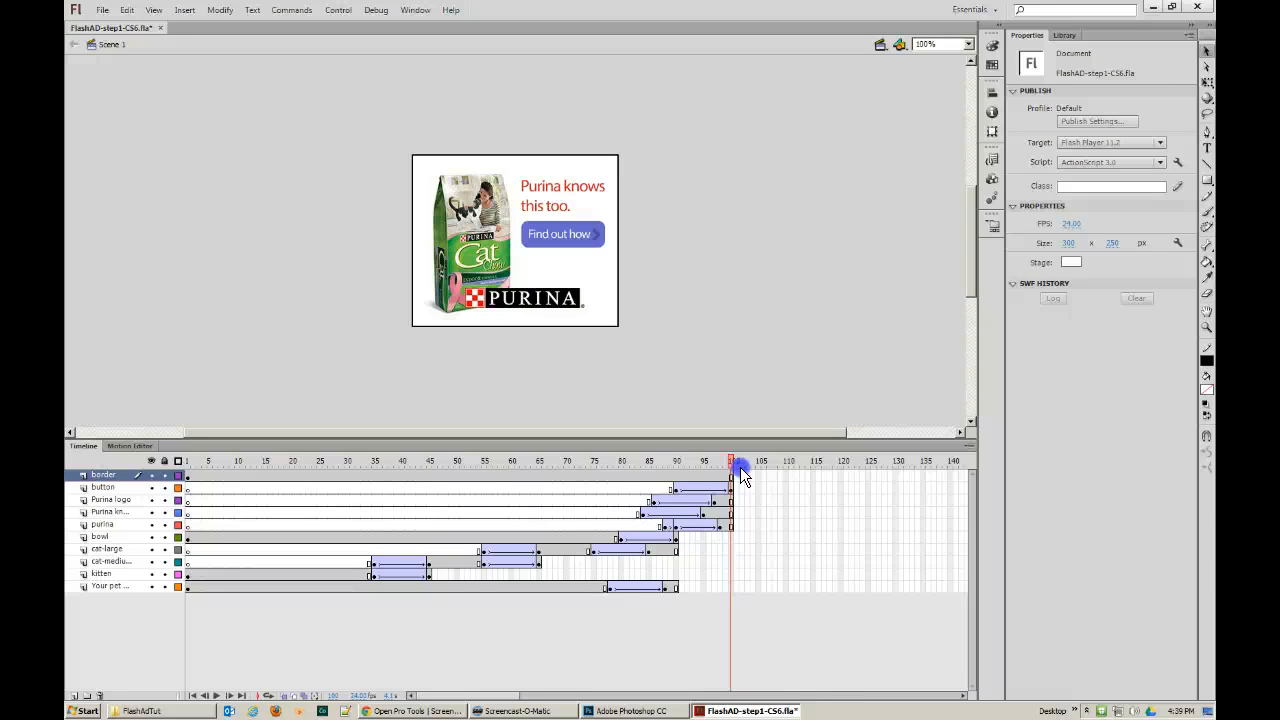
mouse_move(741, 476)
mouse_down()
mouse_move(716, 462)
mouse_move(722, 476)
mouse_up()
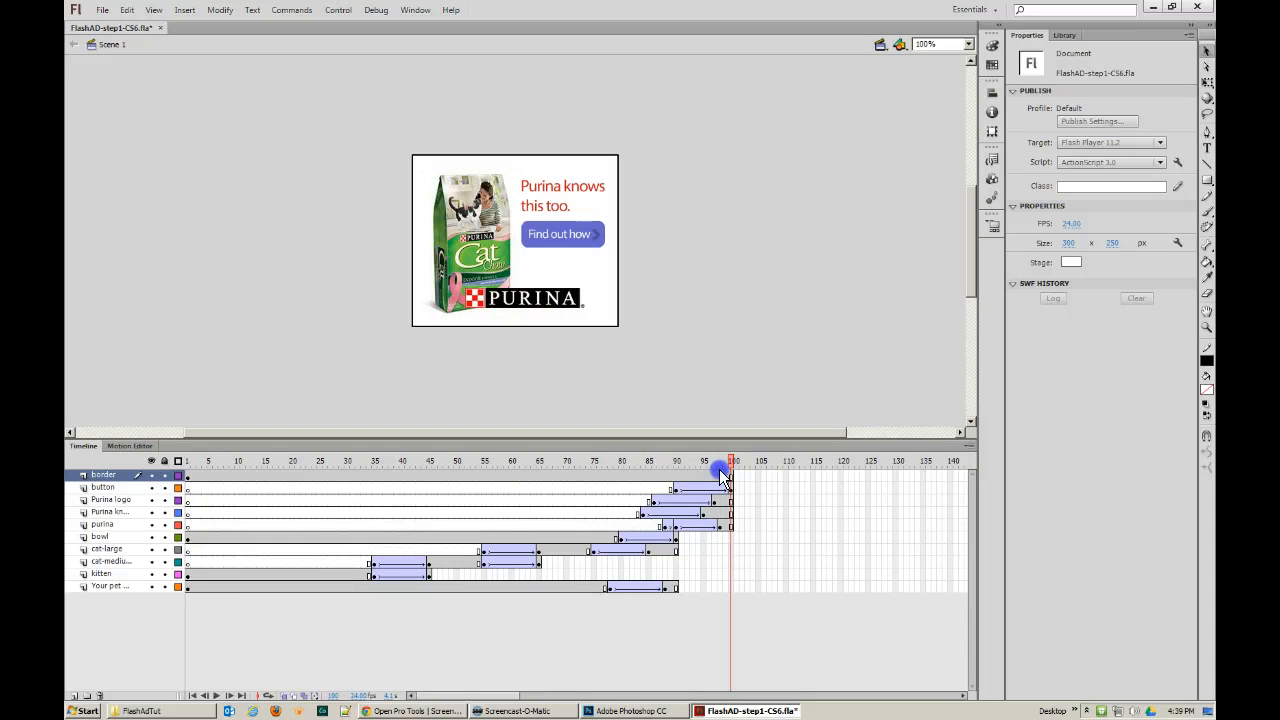
click(192, 464)
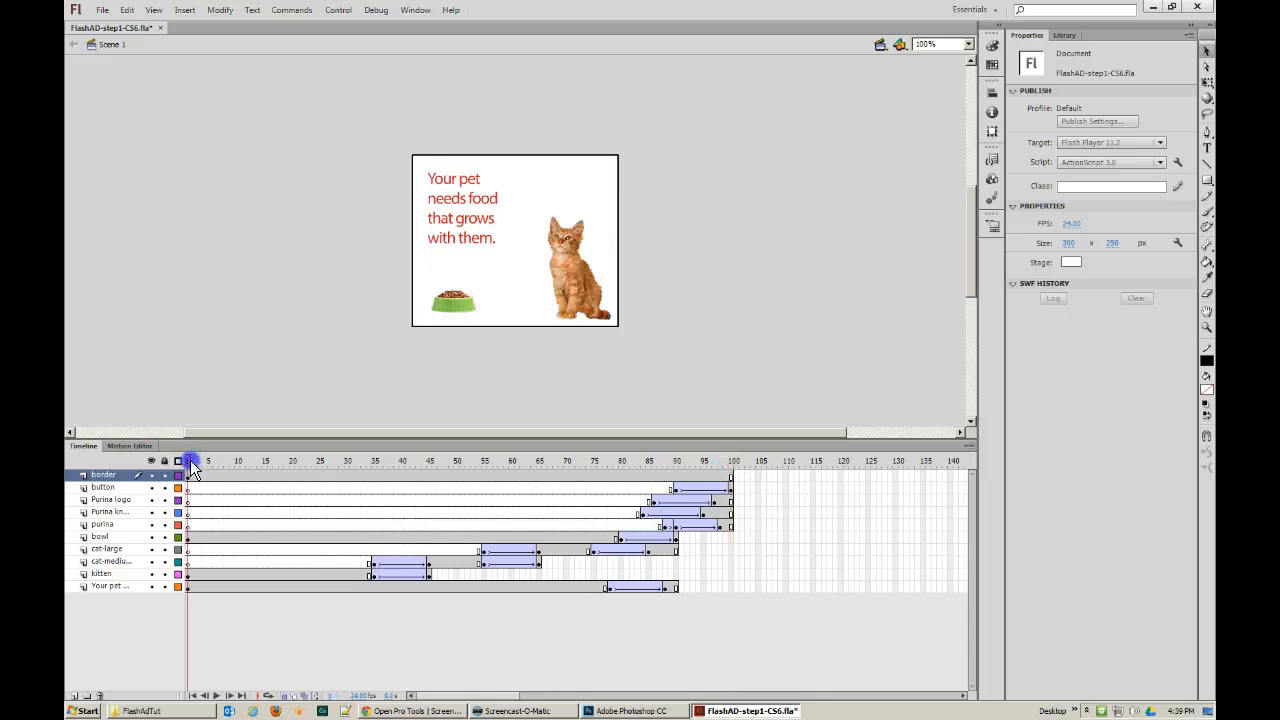
key(Return)
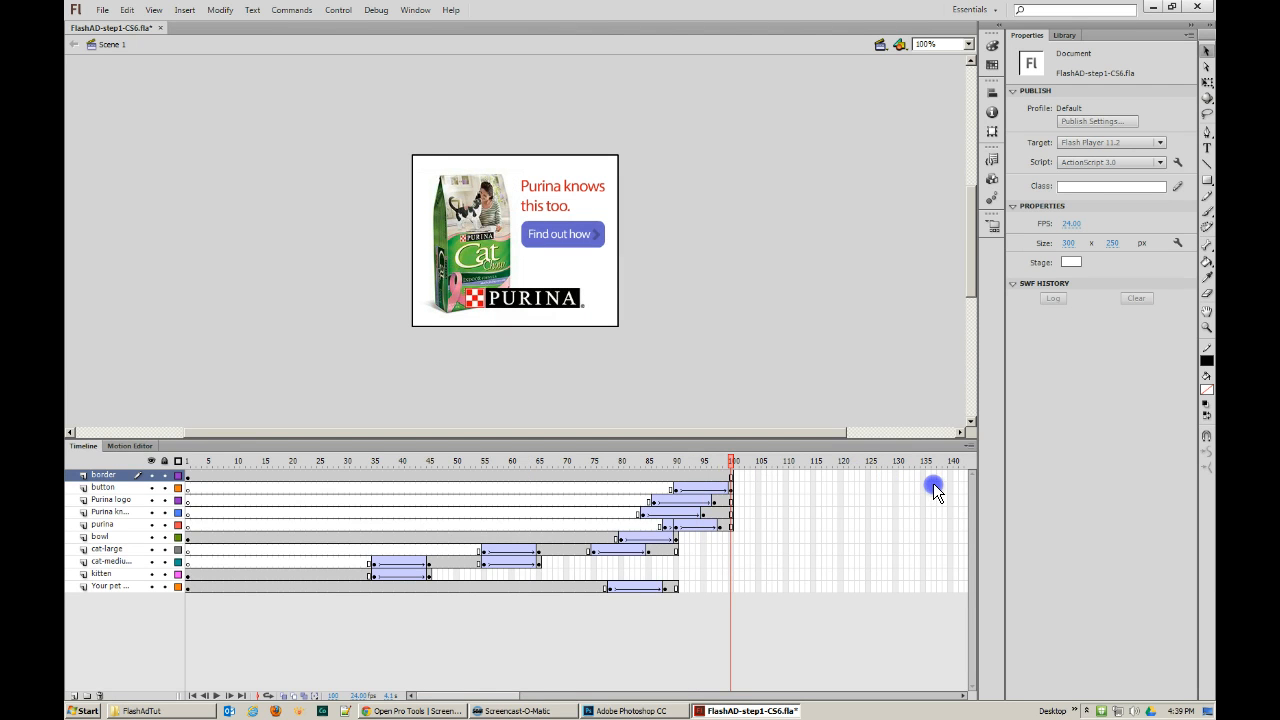
- Extend the border, button, Purina logo, "Purina knows" and purina layers to frame 140 and preview the longer ending
drag(509, 694, 530, 695)
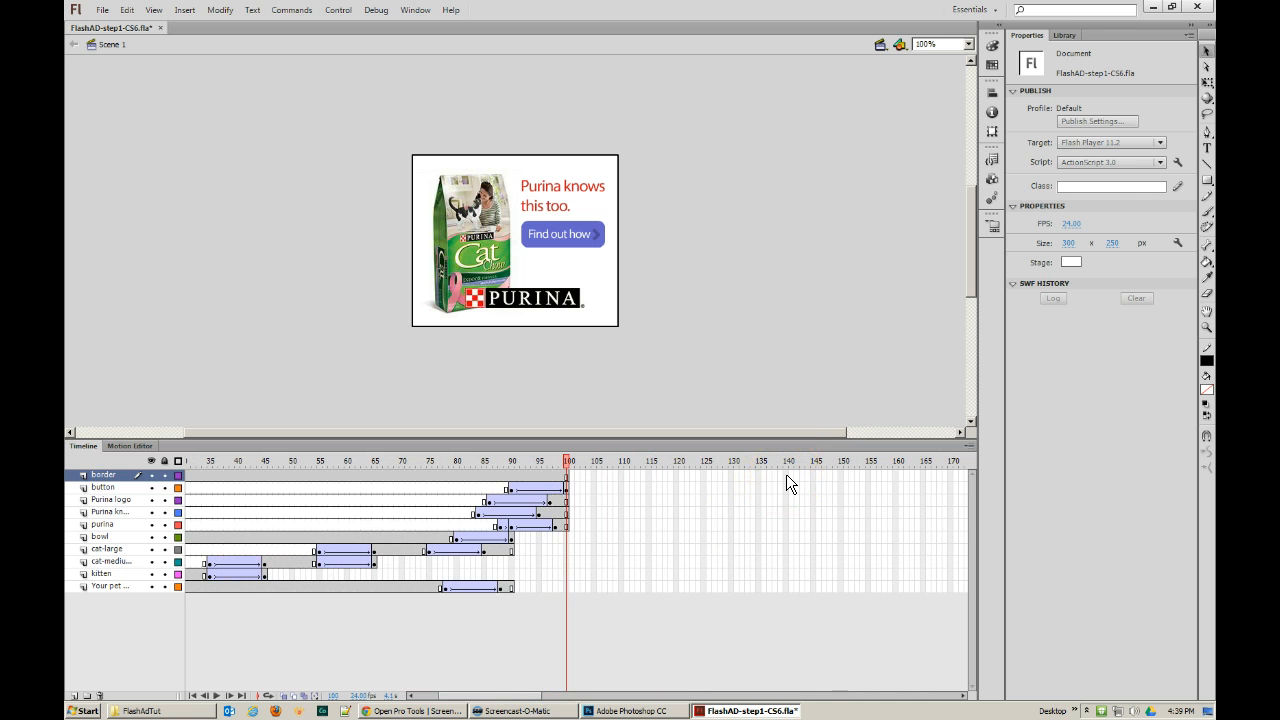
drag(786, 474, 787, 526)
right_click(786, 524)
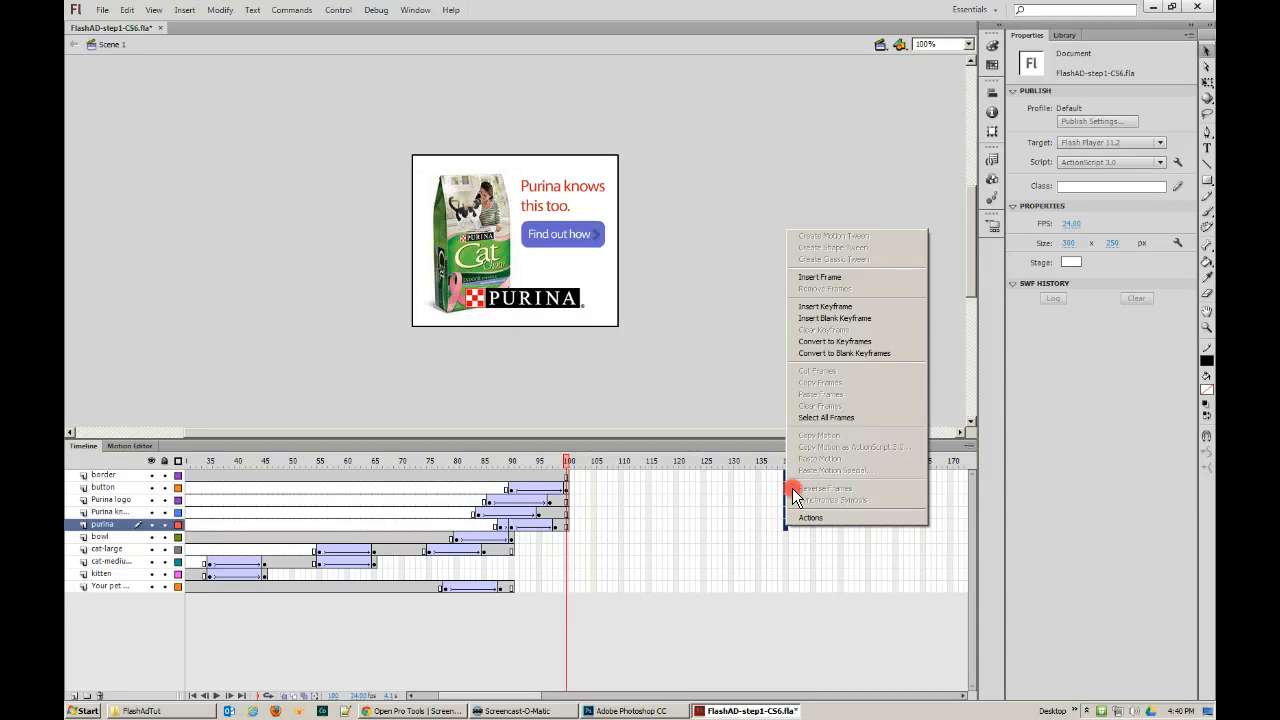
click(818, 278)
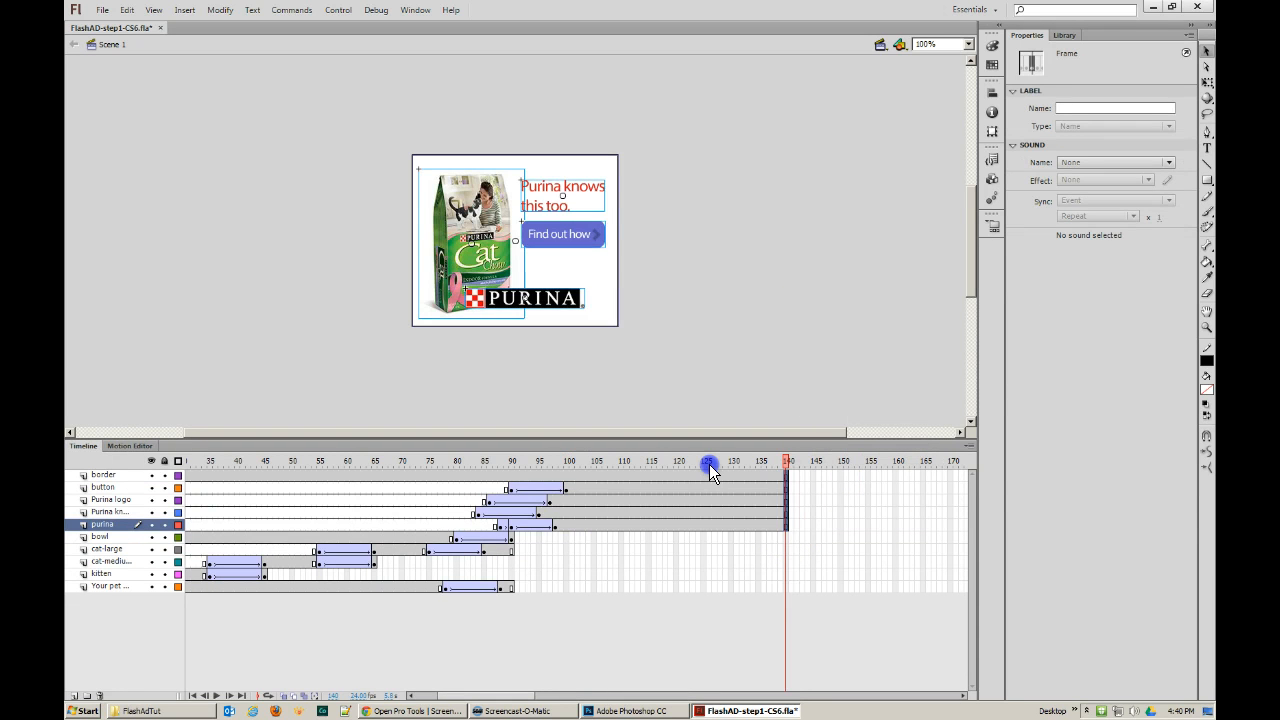
key(Return)
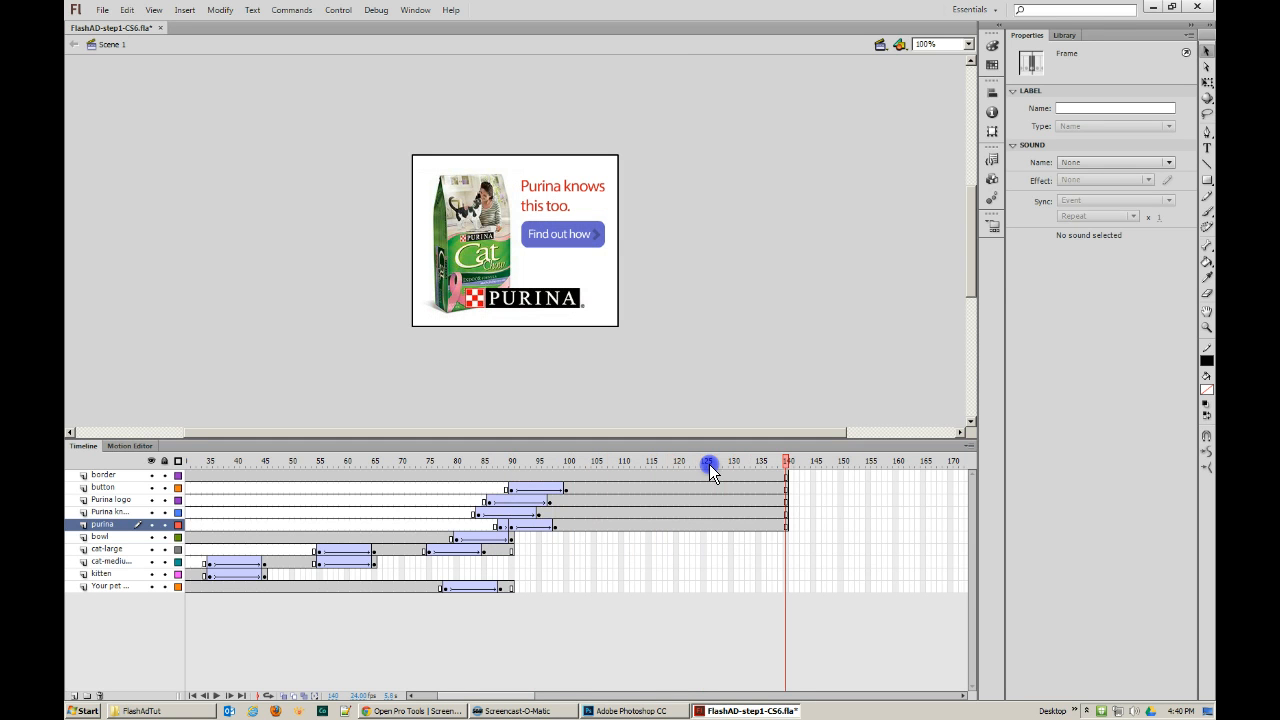
- Save the document as a new copy named FlashAD-animated-CS6.fla in the FlashAdTut folder
click(214, 106)
click(105, 10)
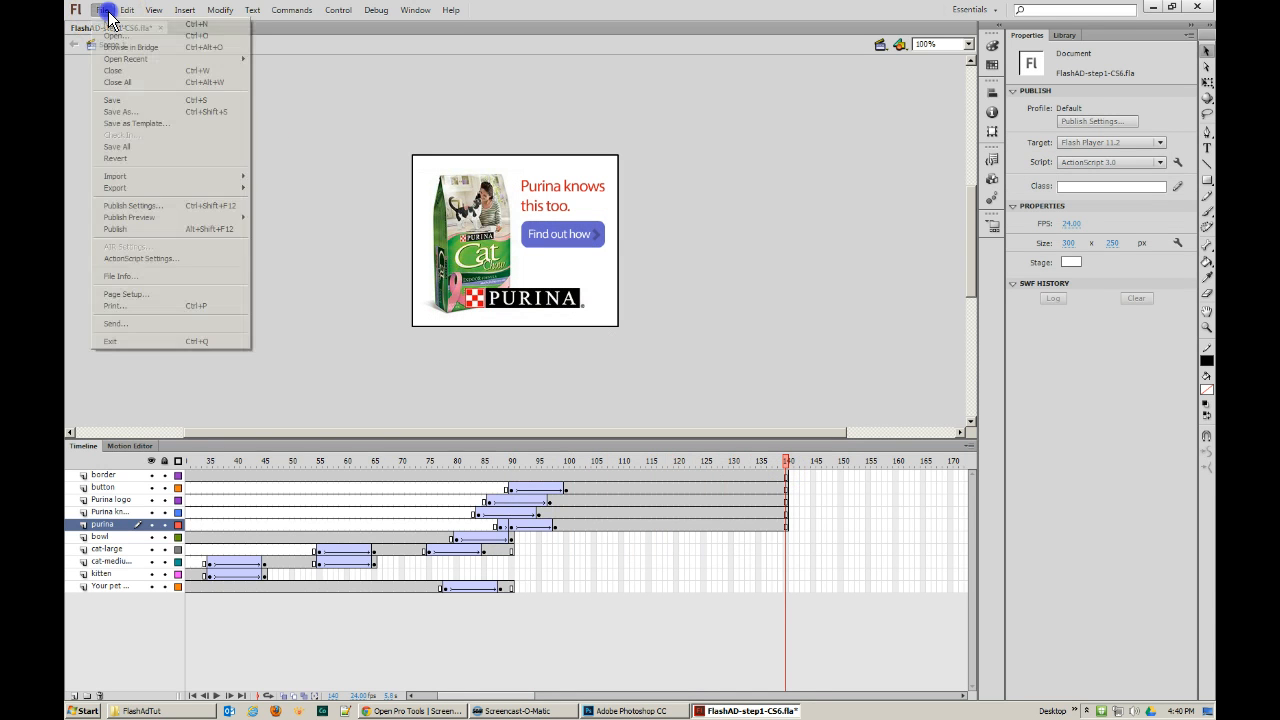
click(124, 113)
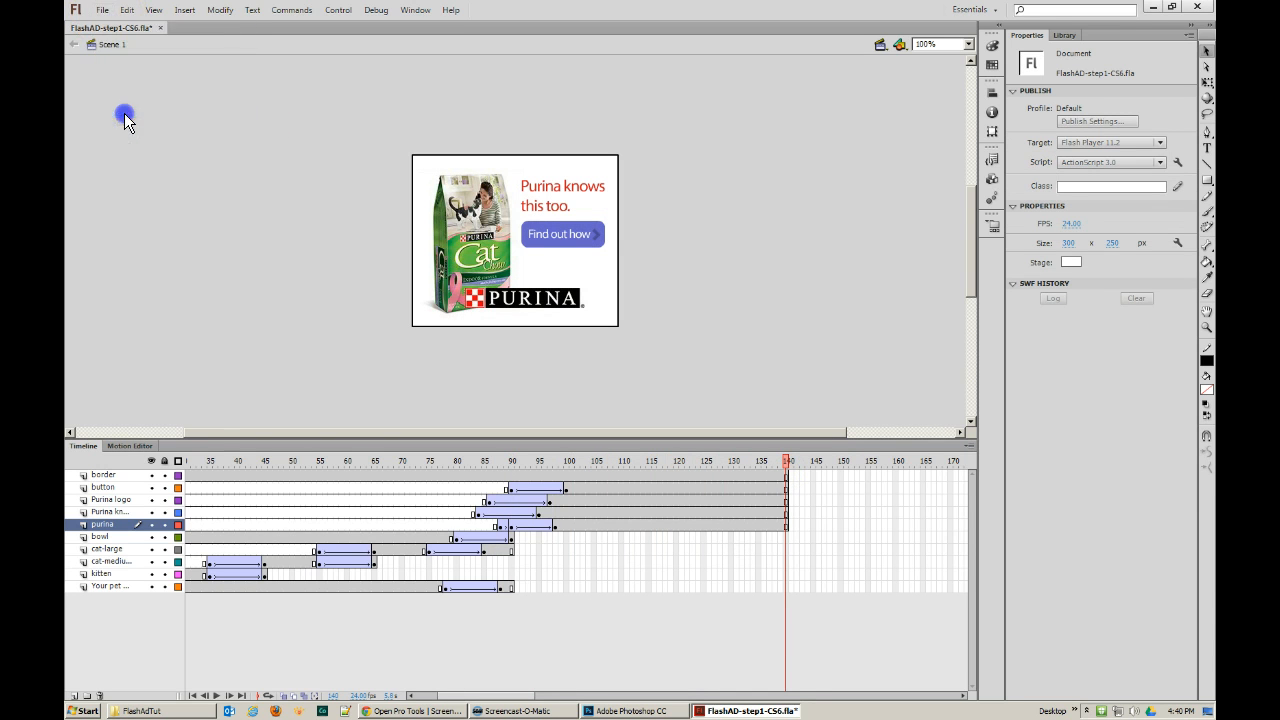
click(378, 576)
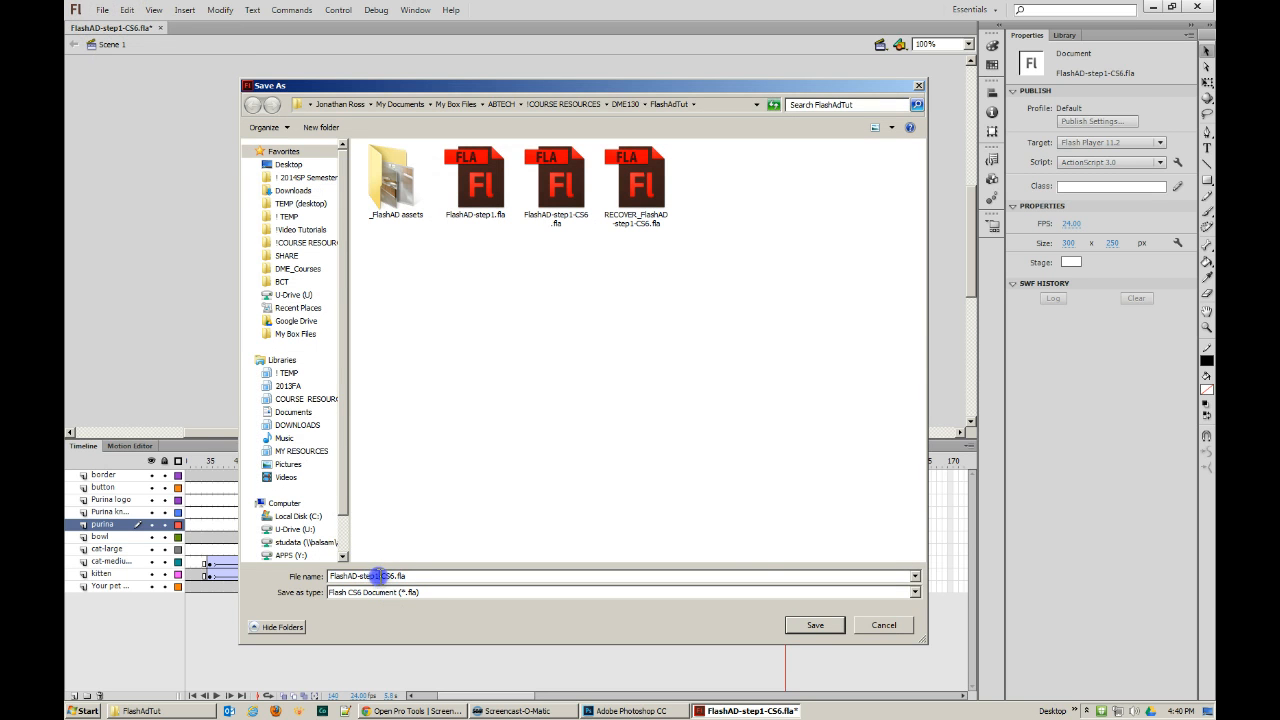
key(BackSpace)
key(BackSpace)
key(BackSpace)
key(BackSpace)
key(BackSpace)
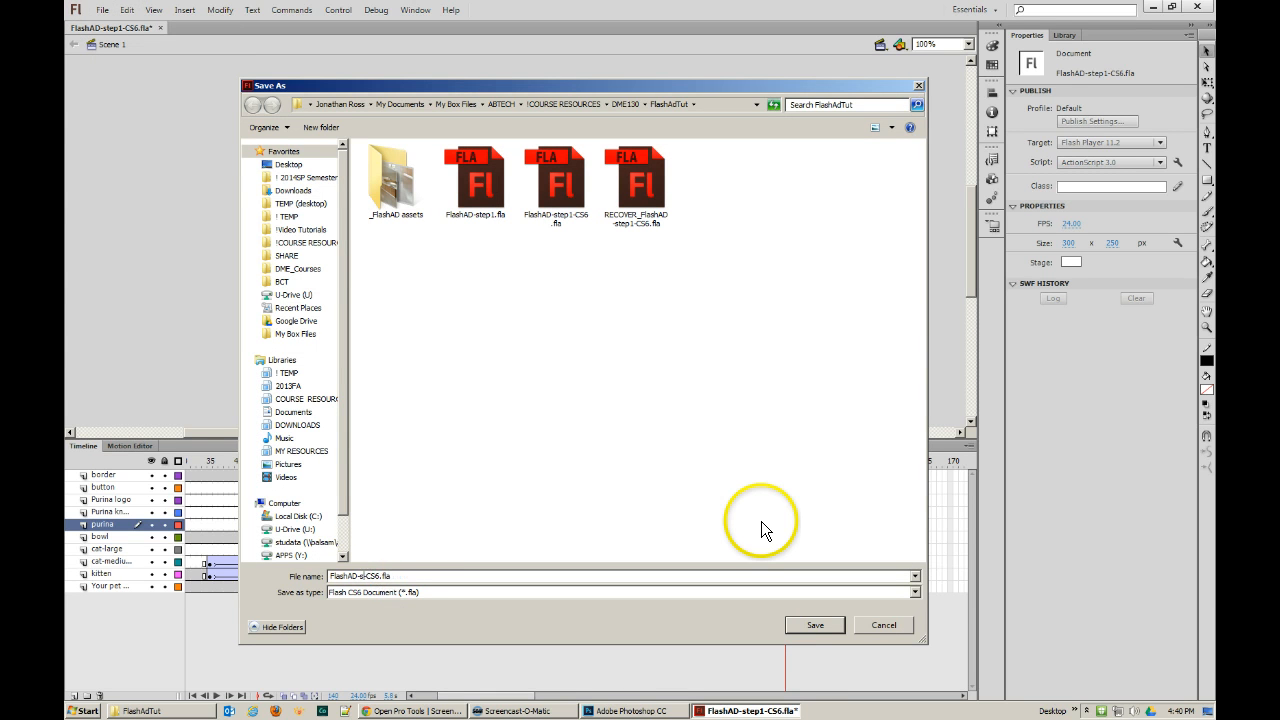
key(BackSpace)
text(animated-)
key(Return)
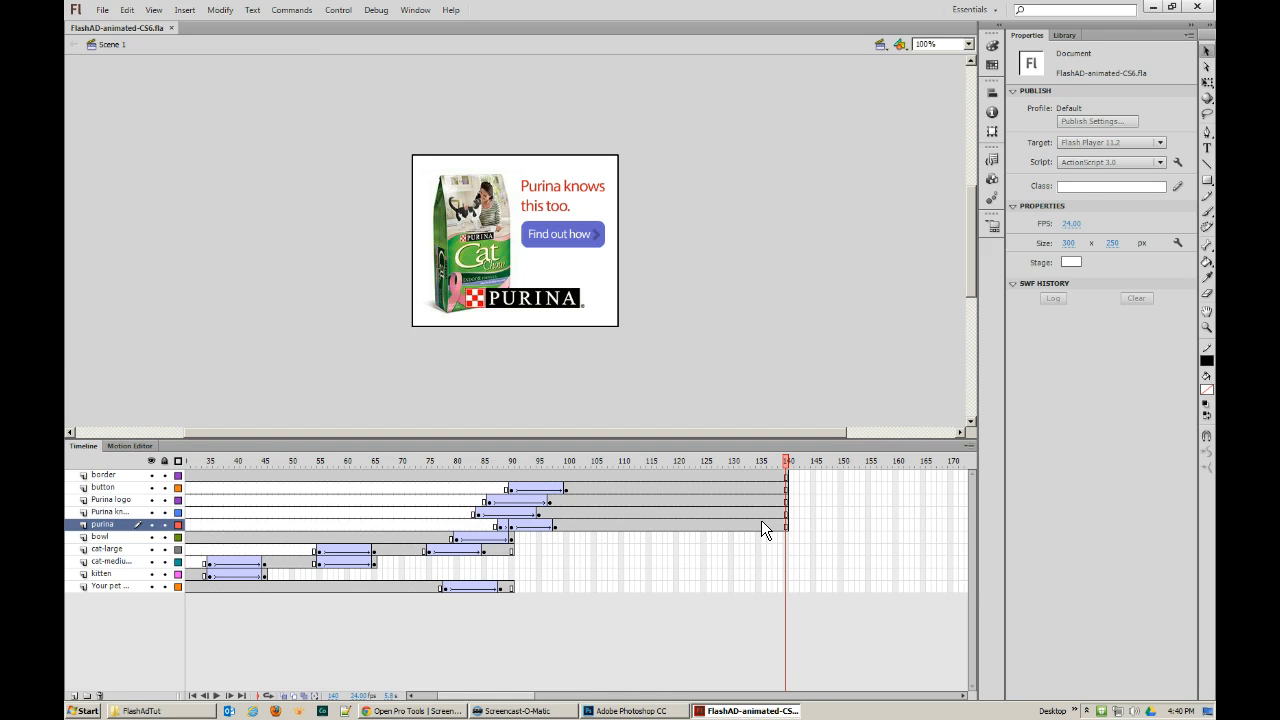
- Test the movie to export its SWF, watch the ad play, and close the test window
click(338, 10)
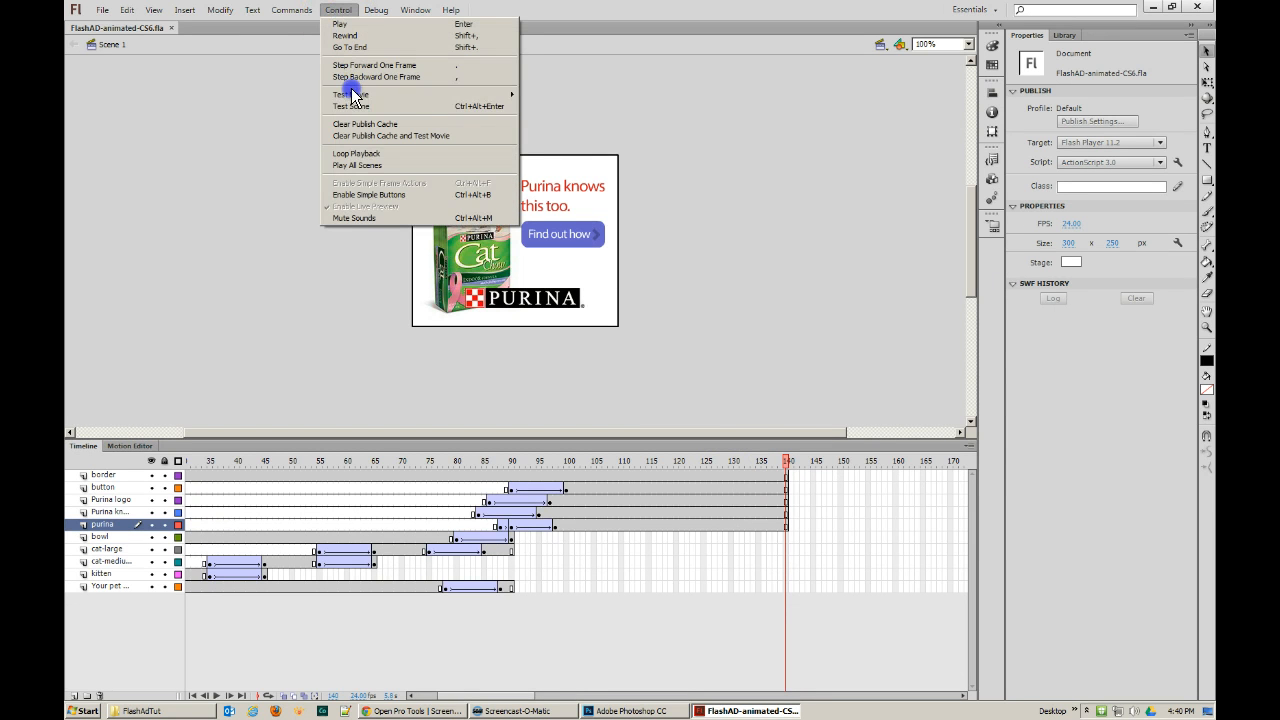
mouse_move(352, 96)
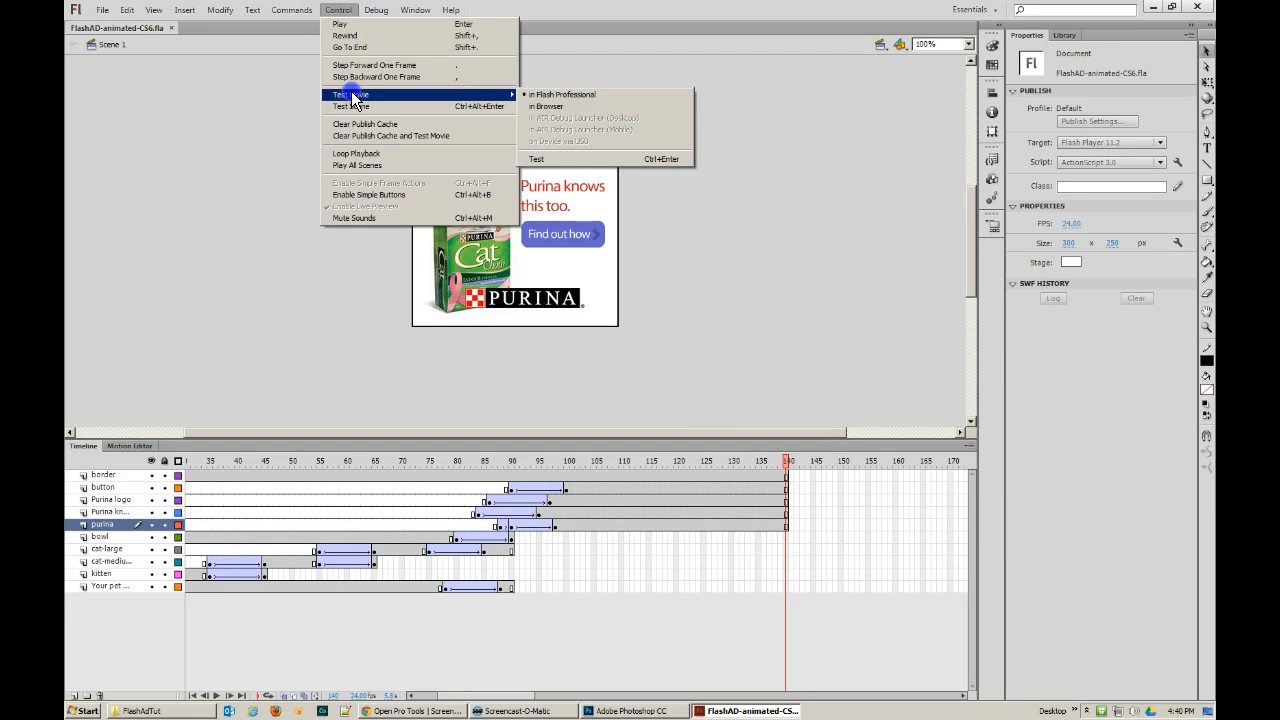
click(666, 161)
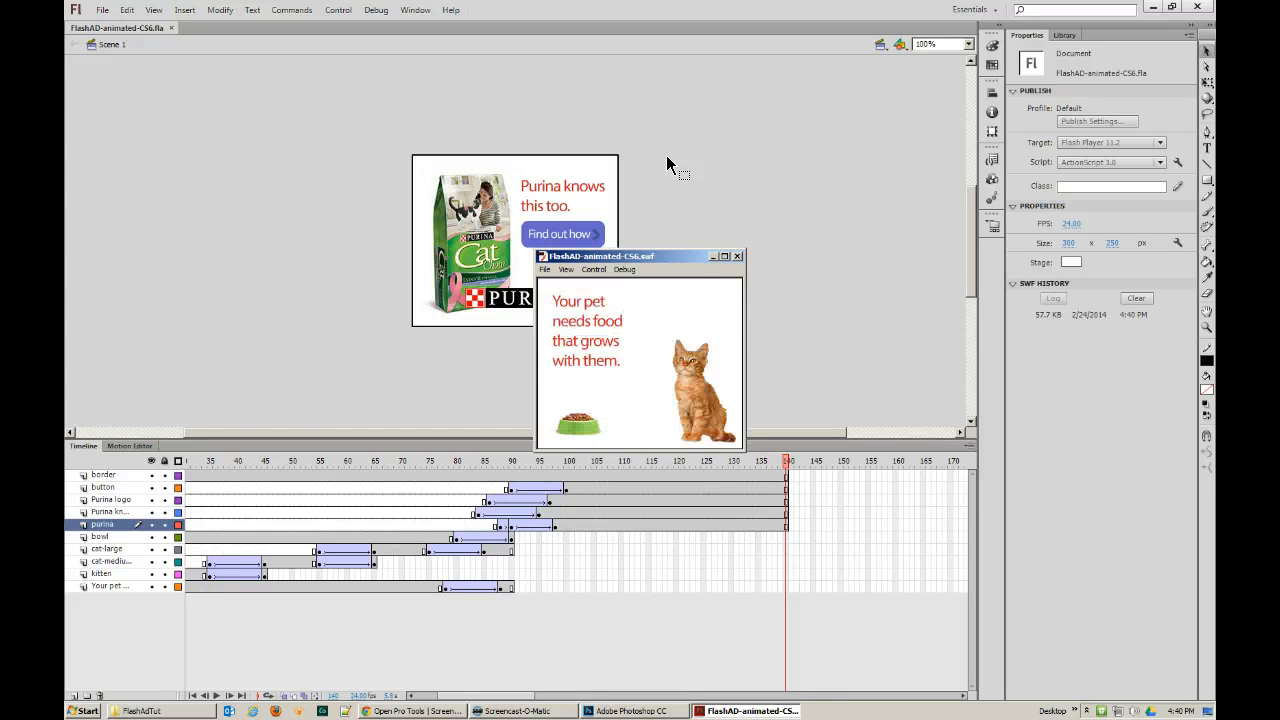
click(738, 256)
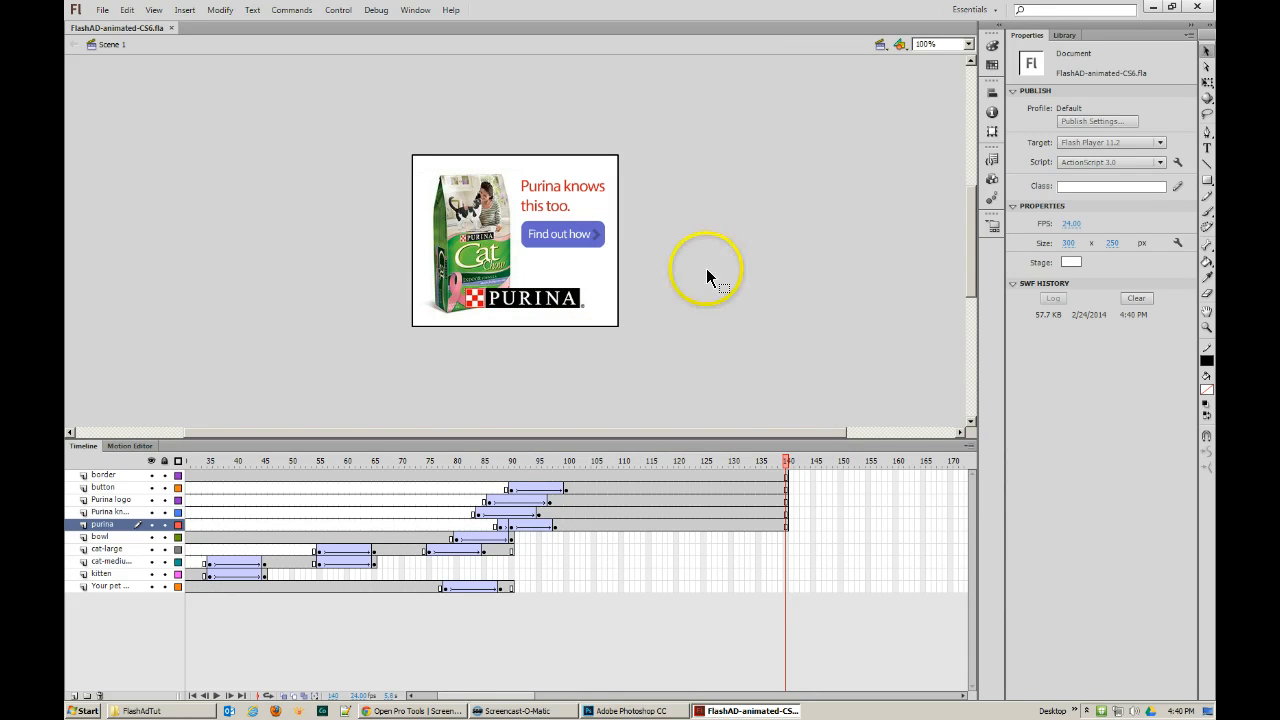
- Switch to the FlashAdTut folder, compare the file sizes of FlashAD-animated-CS6.swf and GIF-Tutorial-ad-step5-video.gif, and play the SWF in Flash Player
click(160, 711)
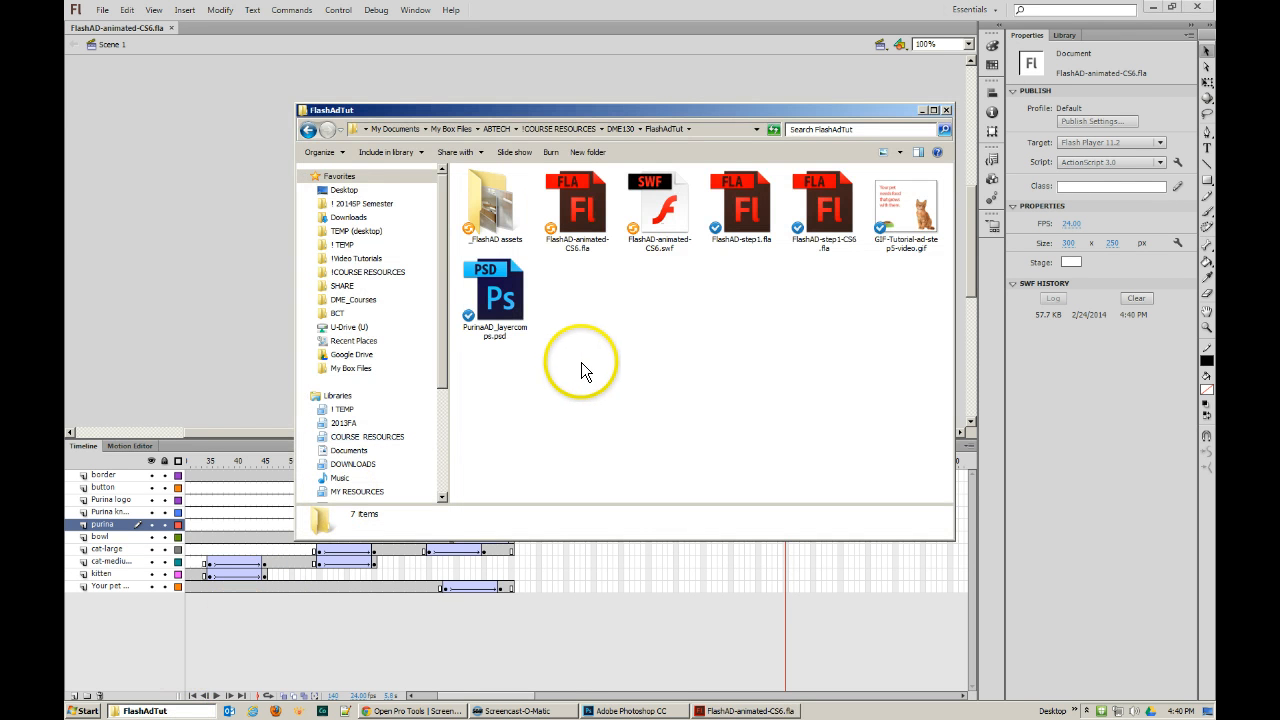
click(650, 218)
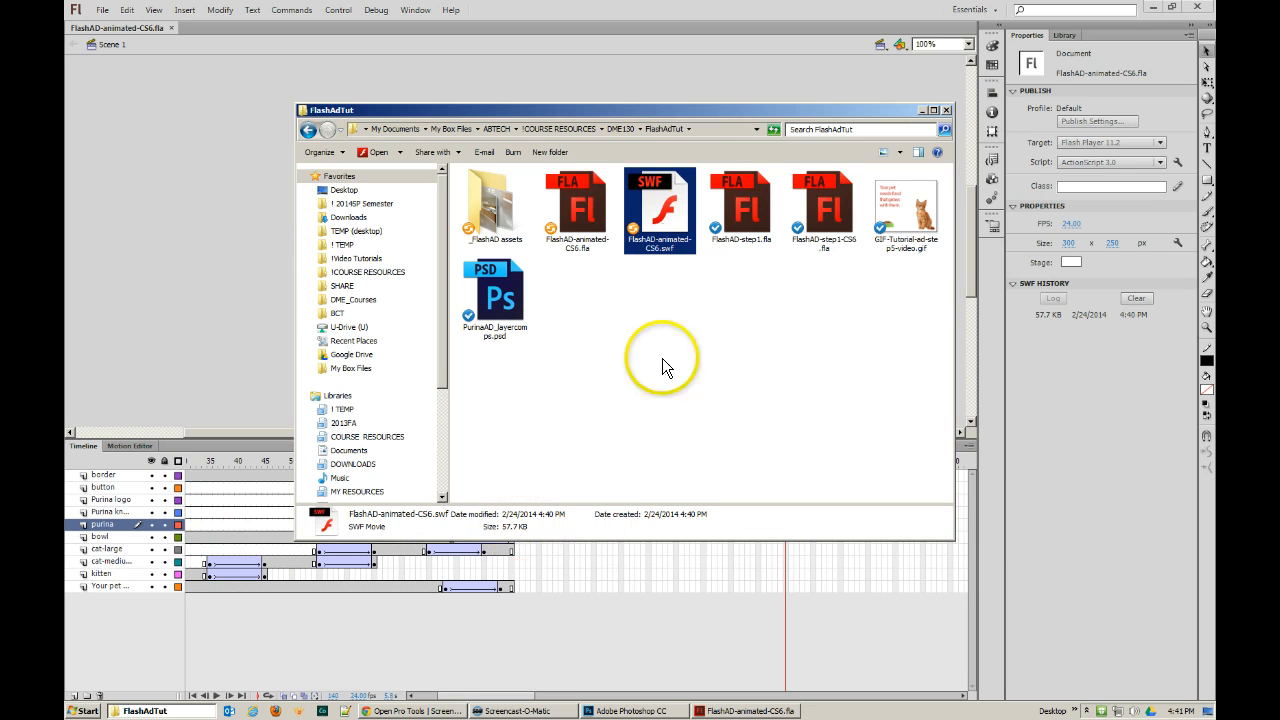
click(887, 206)
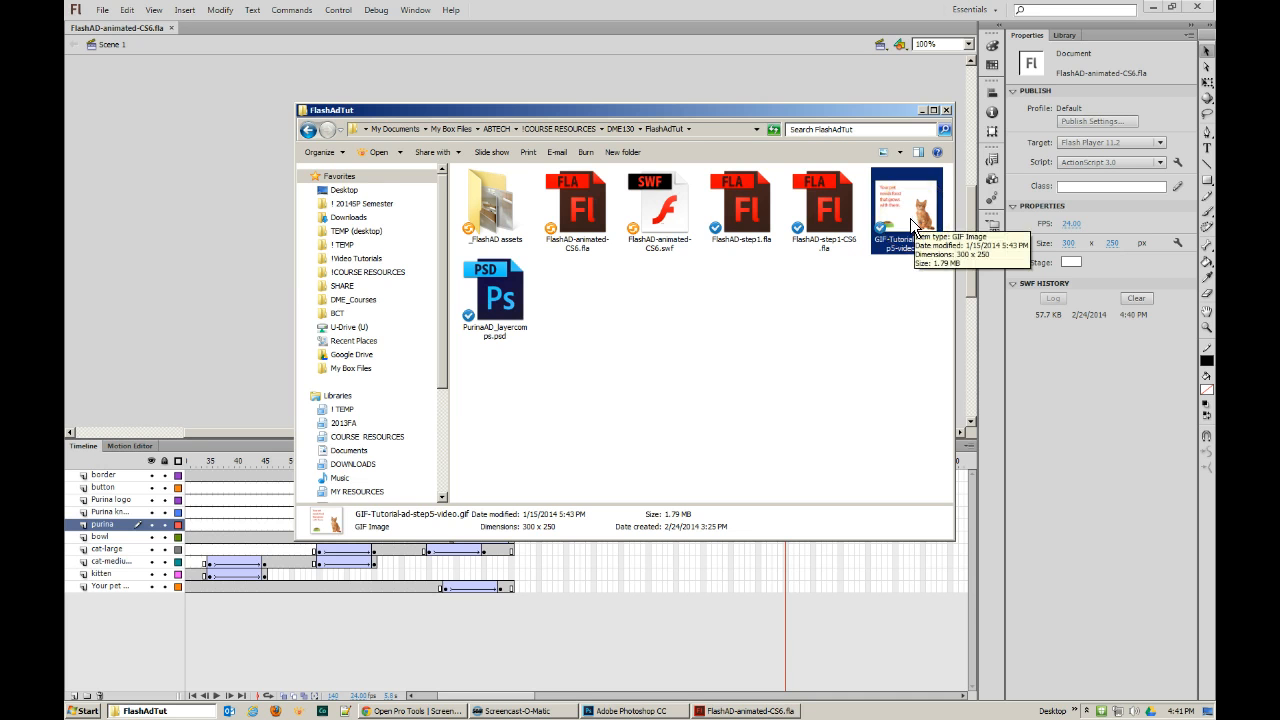
click(678, 215)
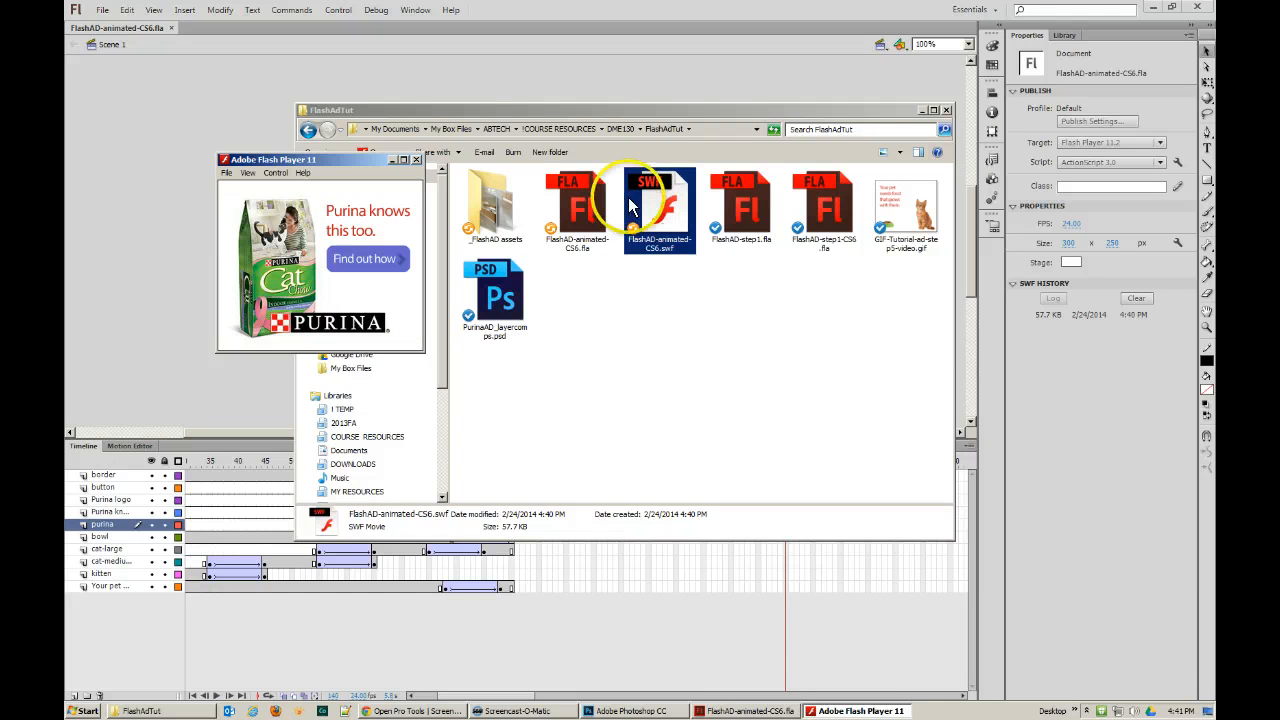
click(414, 160)
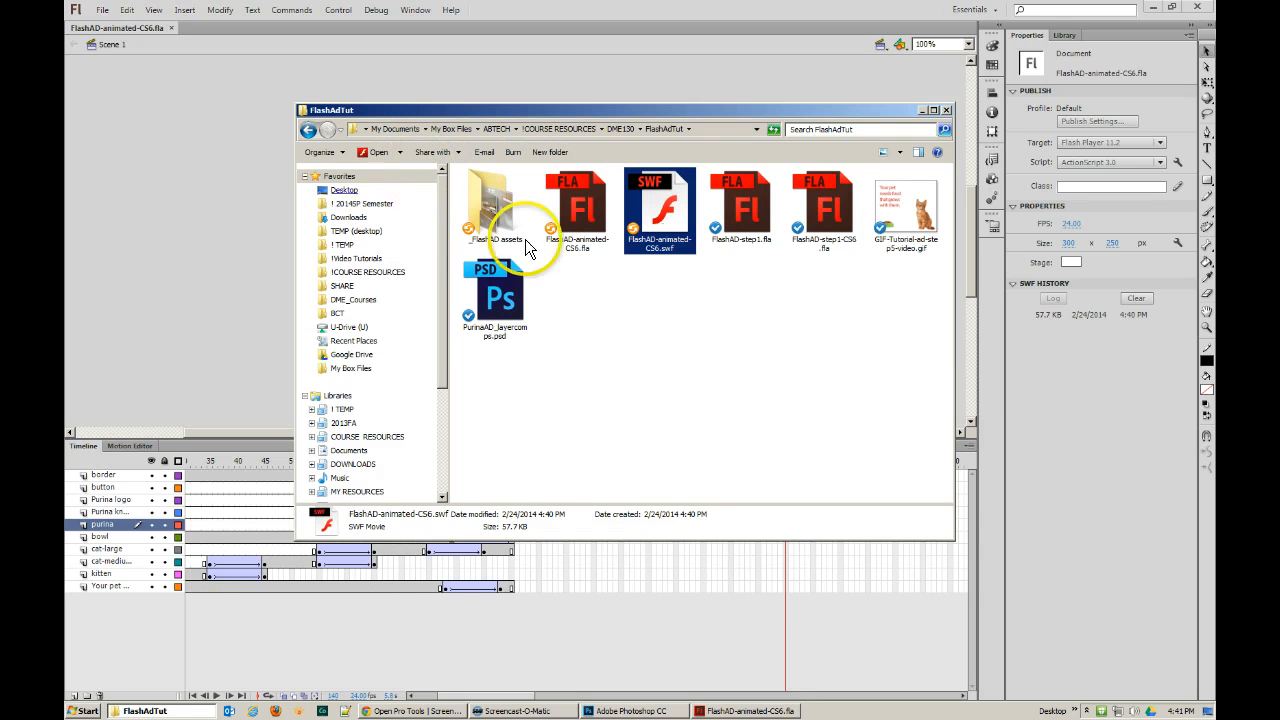